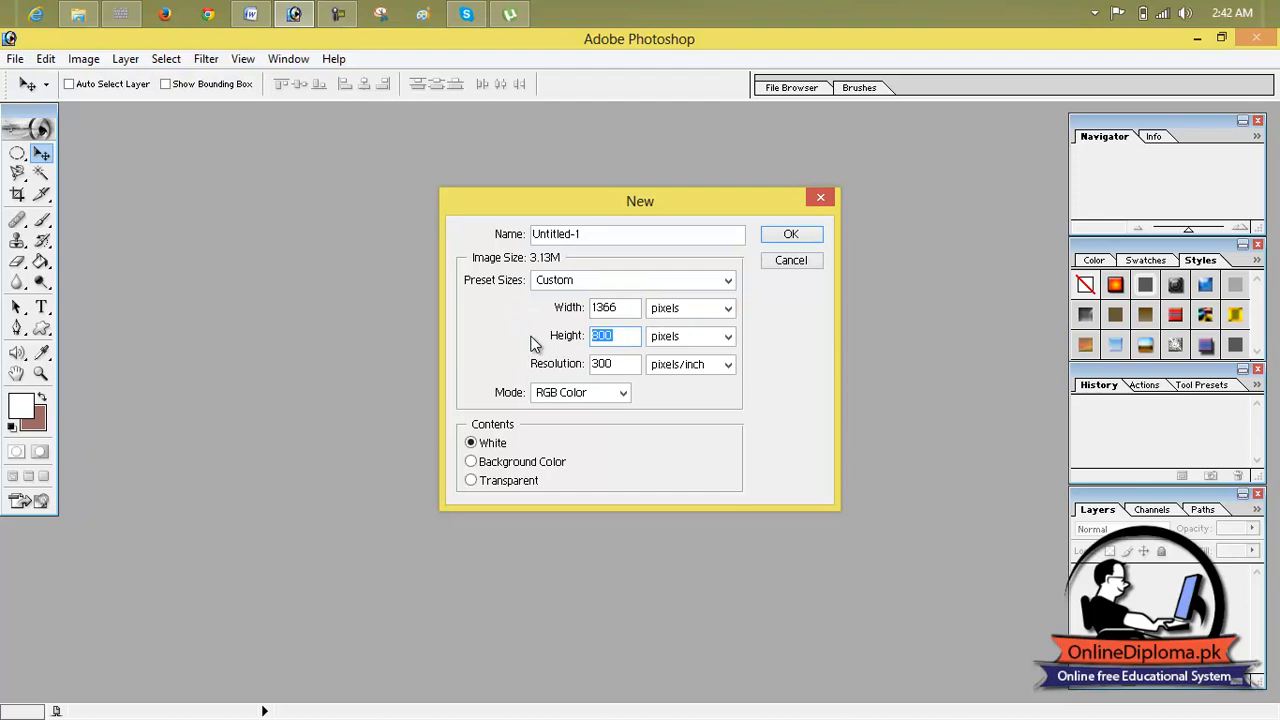
- Create a new white RGB document 1366 pixels wide and 756 pixels high at 400 pixels/inch
type("756")
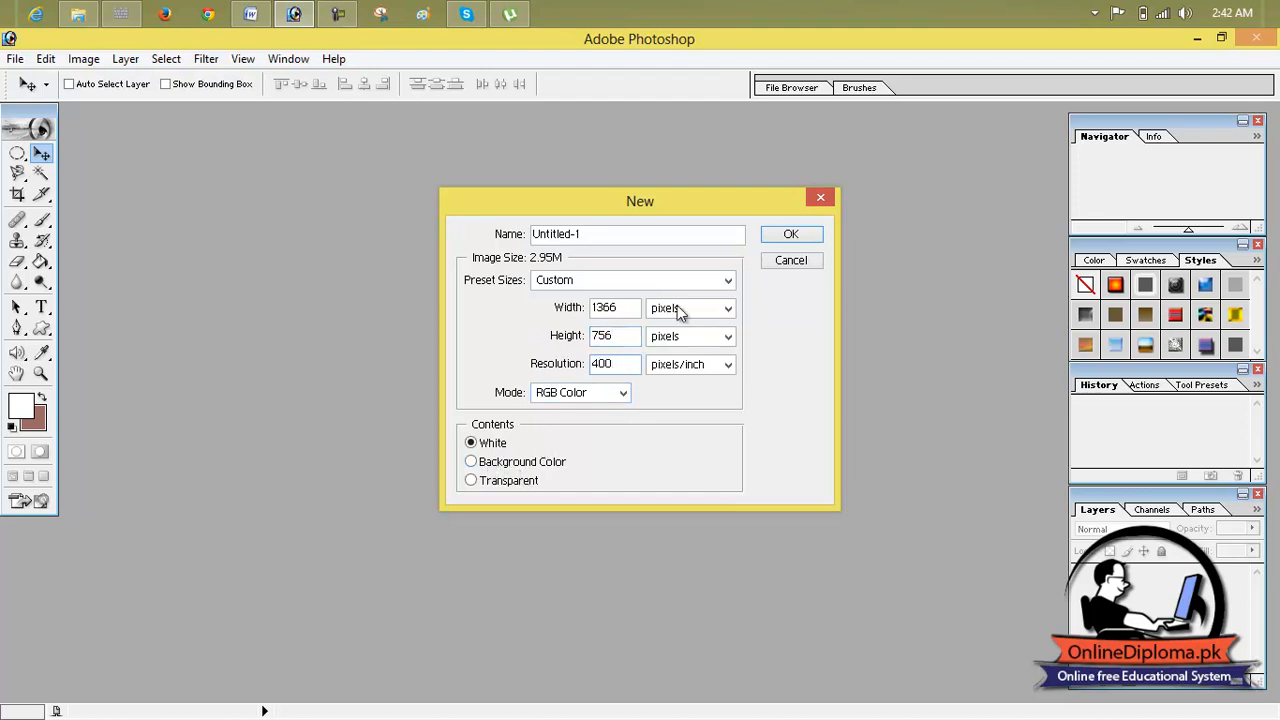
left_click(788, 236)
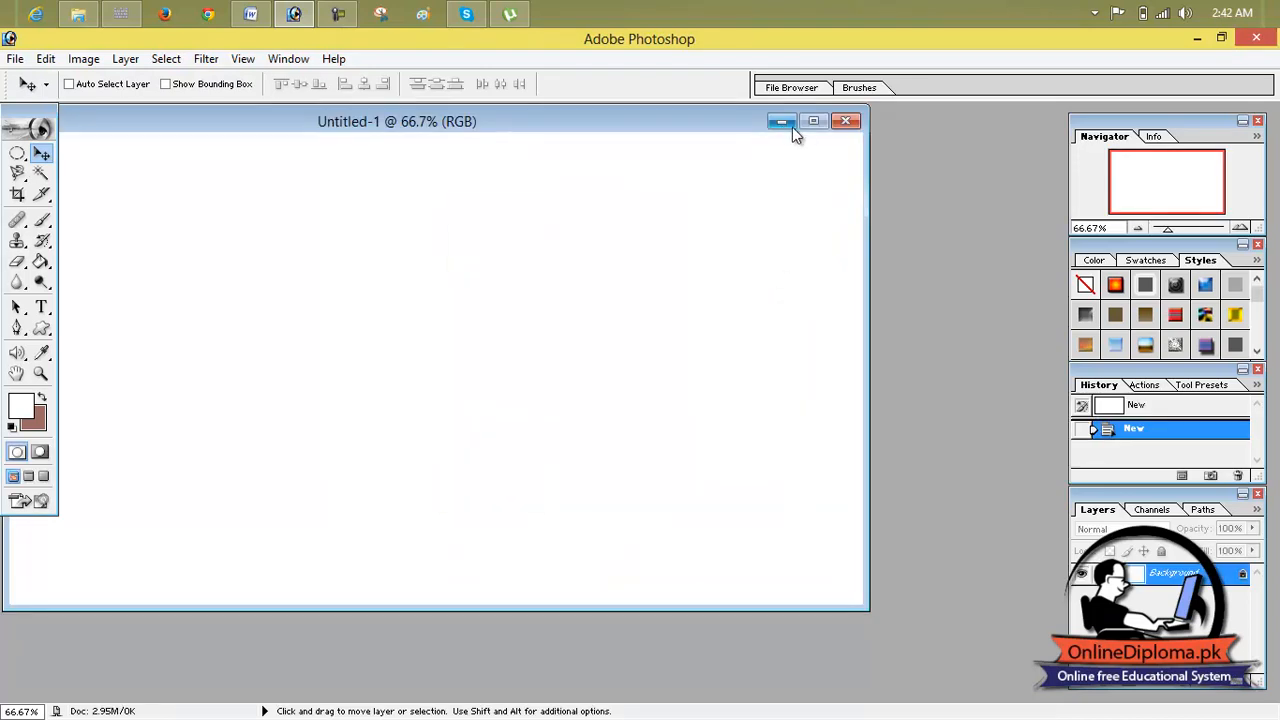
- Switch to Chrome and open the Google home page
left_click(206, 14)
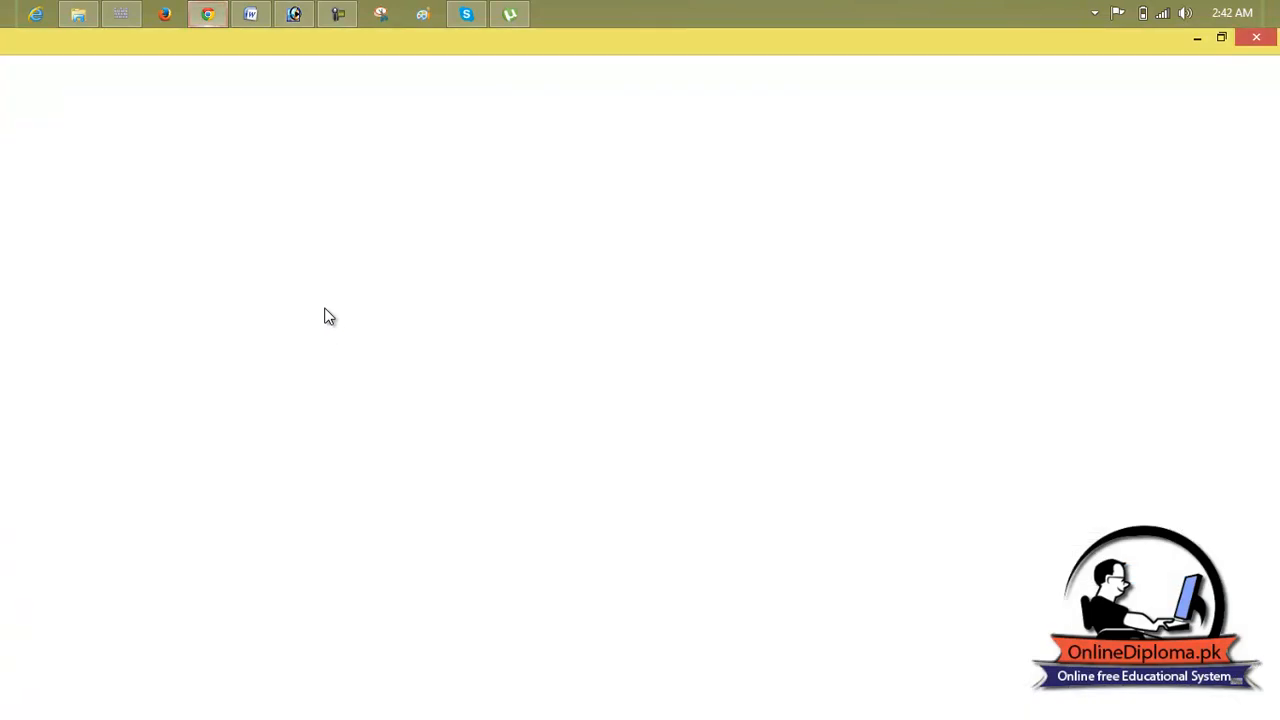
left_click(446, 67)
type("google")
key("Return")
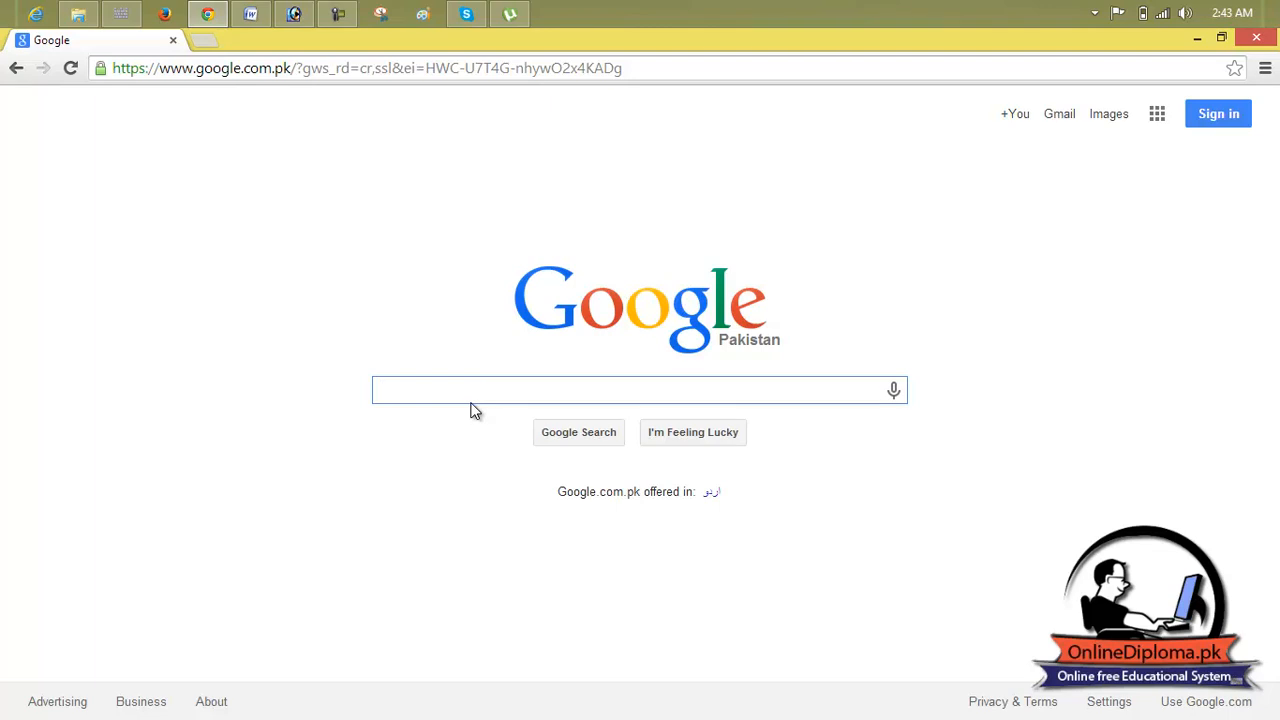
- Search Google for "hd wallpapers 1080p"
type("g")
key("BackSpace")
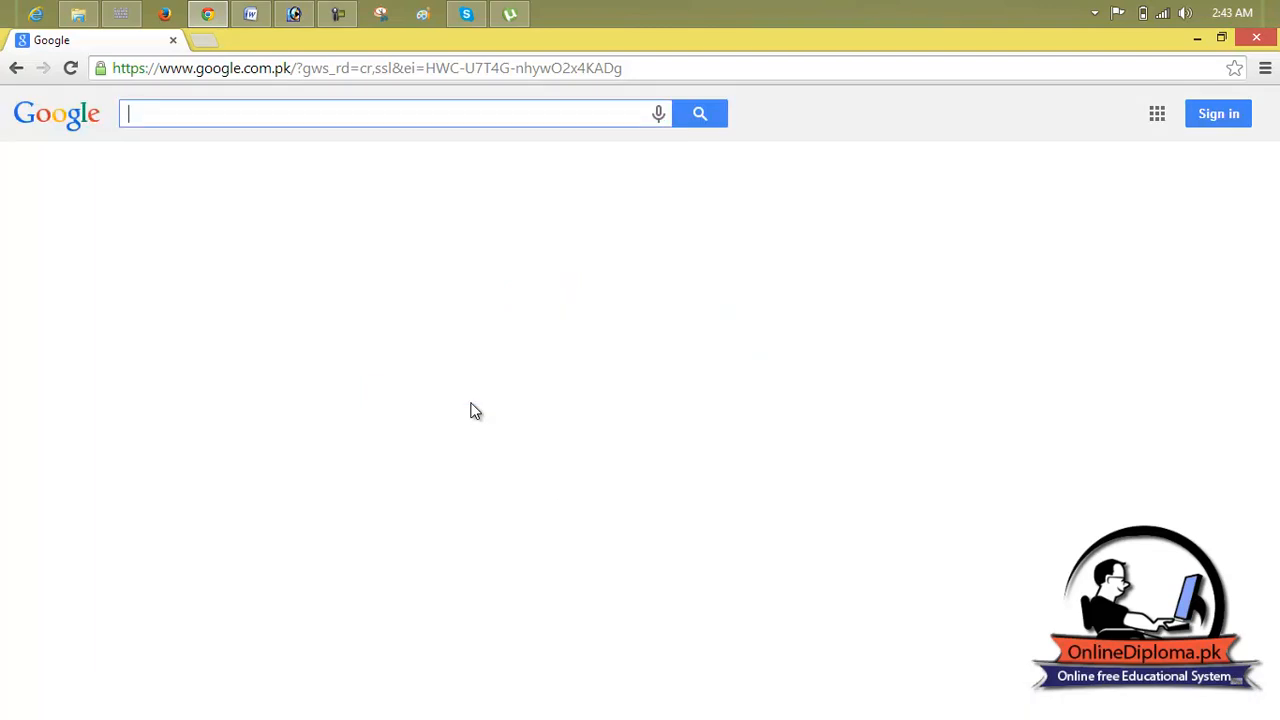
type("hd wall")
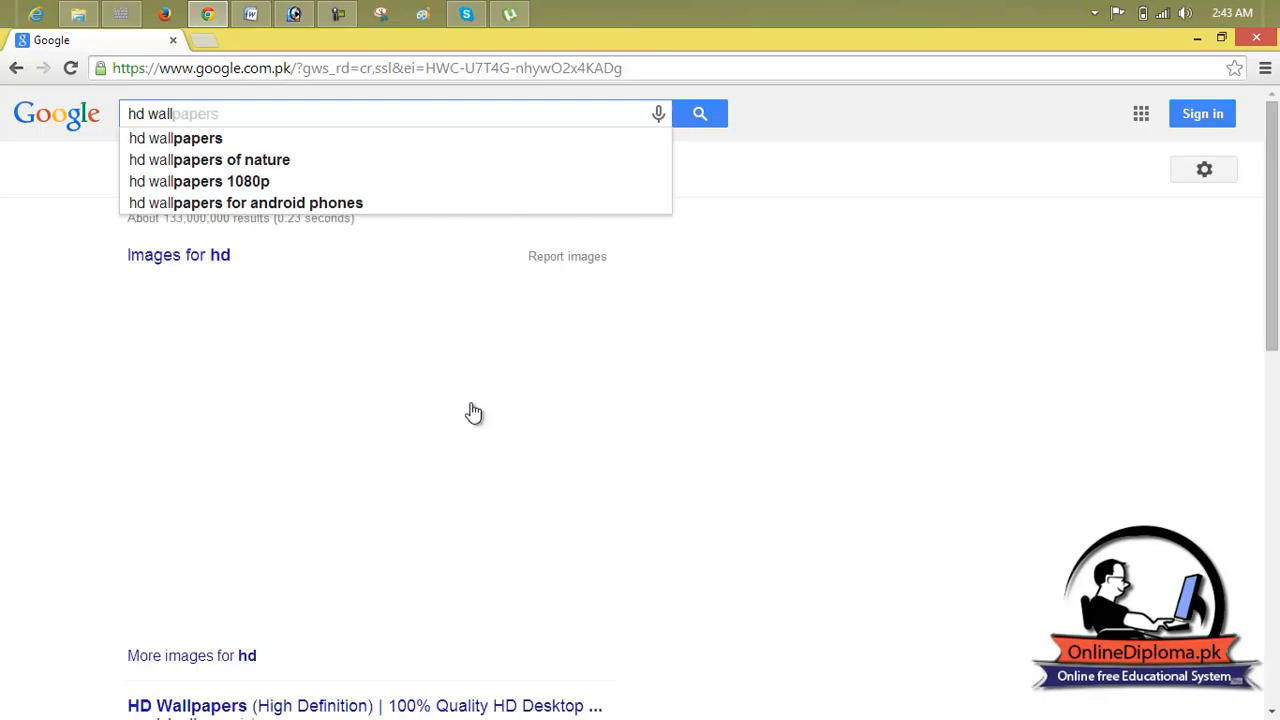
key("Down")
key("Down")
key("Down")
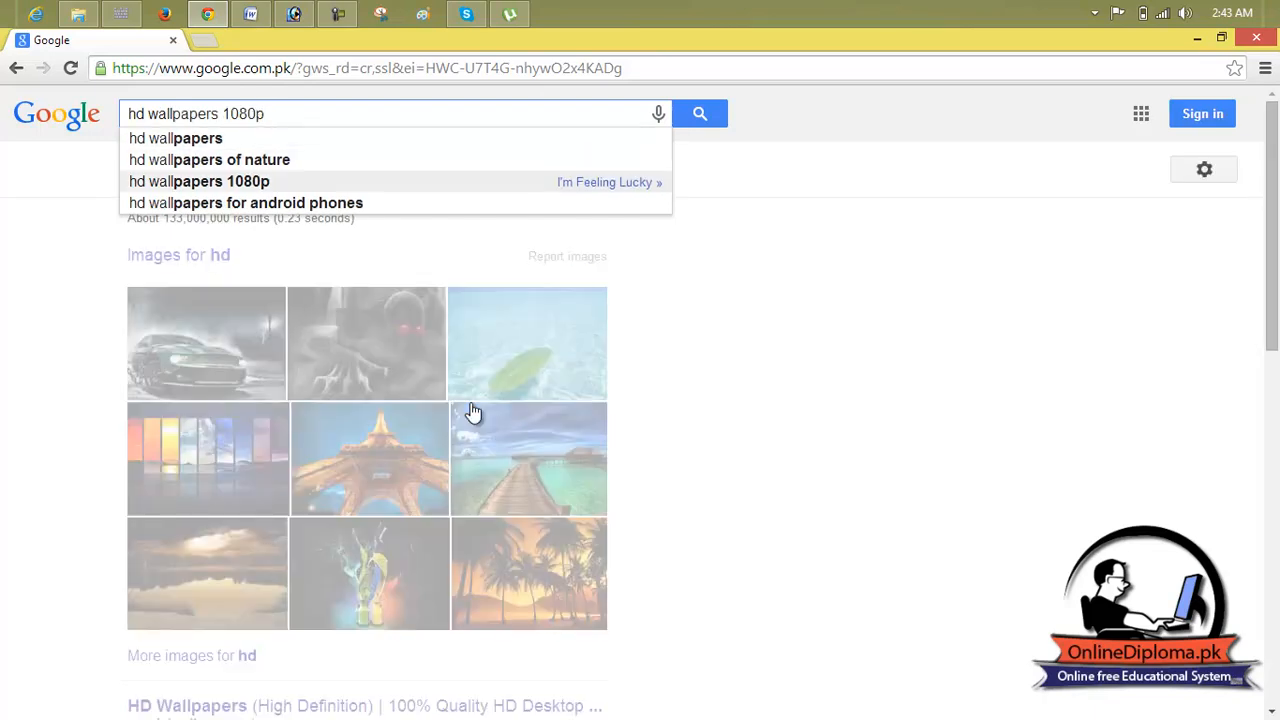
key("Return")
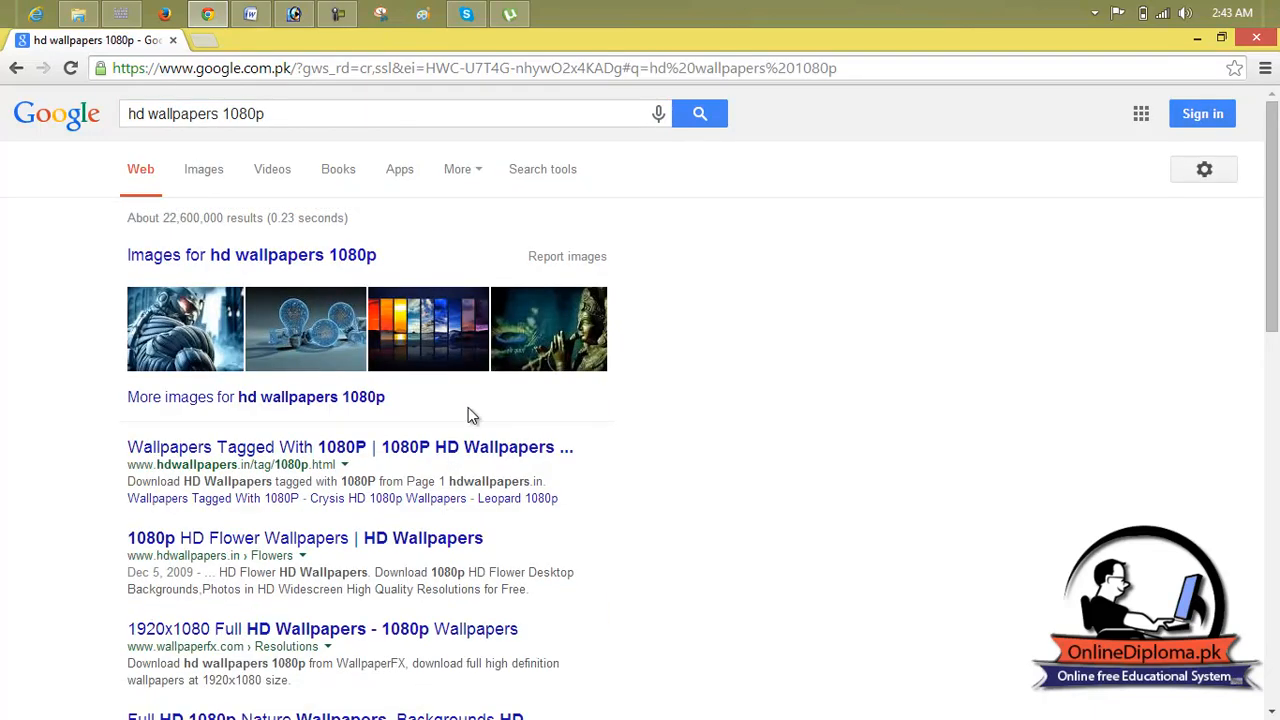
- Browse the image results and open the wallpaper of wide waterfalls dropping into a green lake in a new tab
left_click(493, 318)
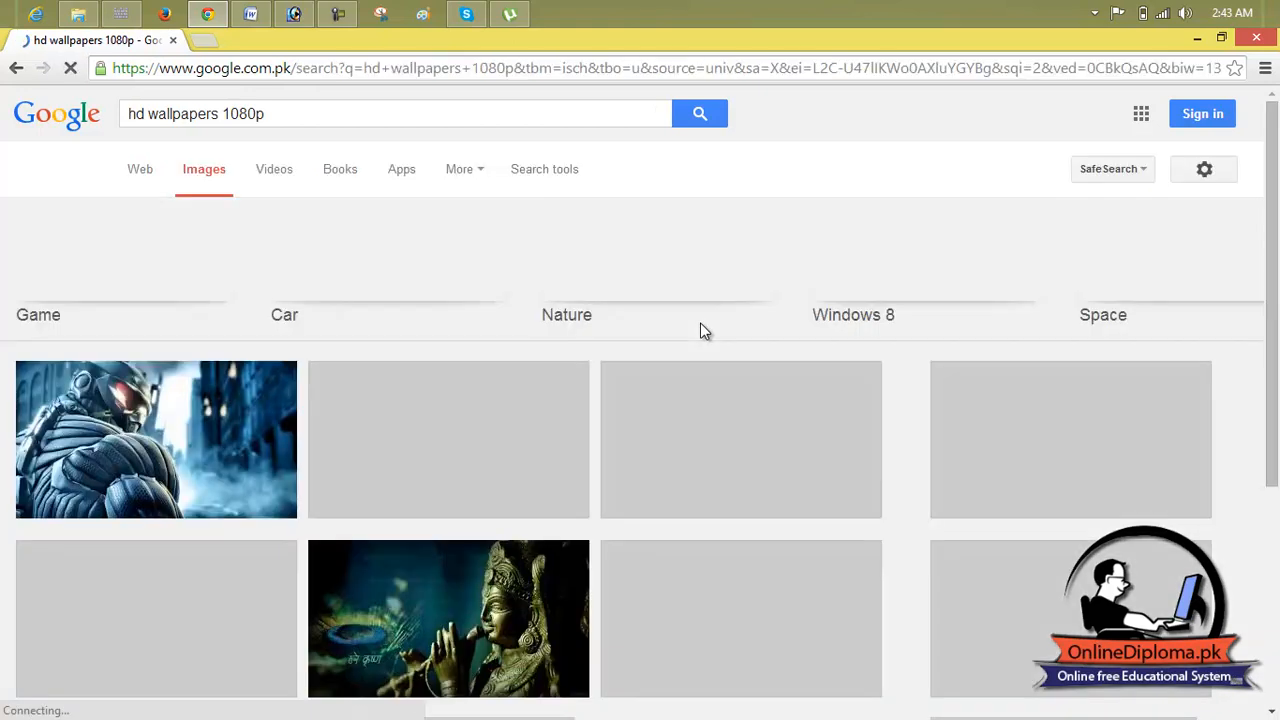
scroll(558, 372, "down", 2)
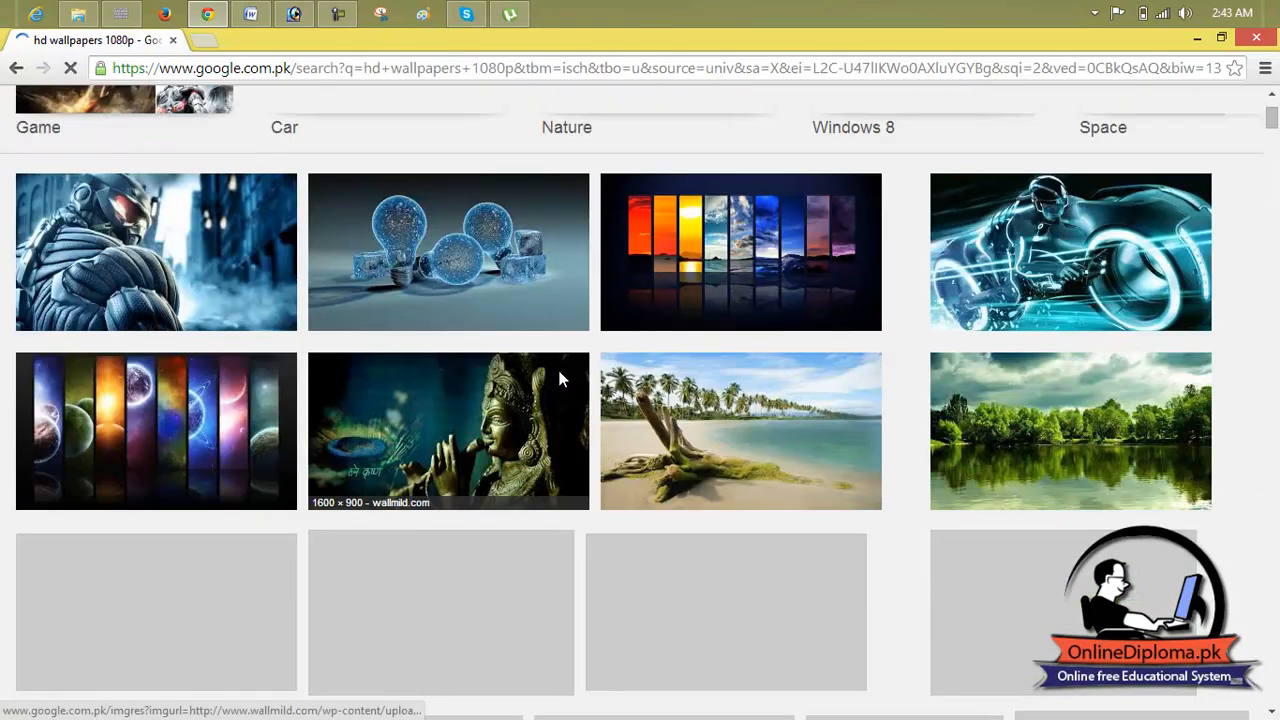
scroll(560, 380, "down", 3)
scroll(560, 380, "down", 4)
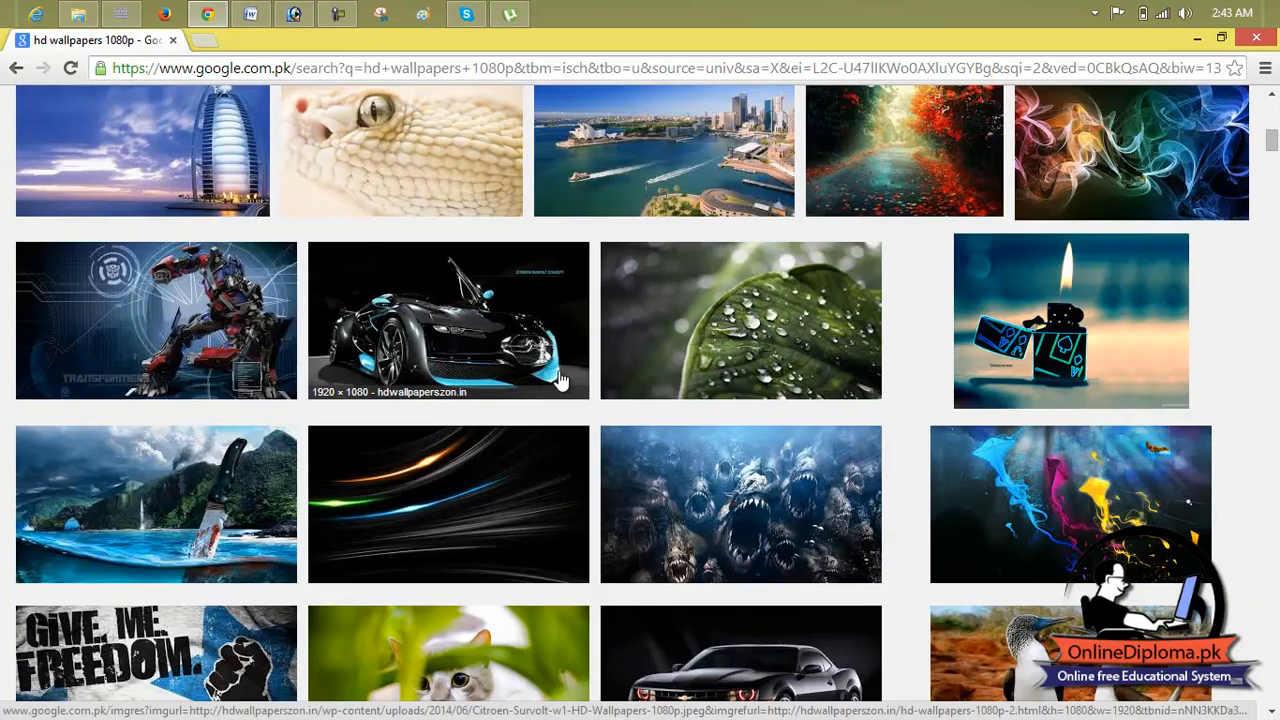
scroll(560, 380, "down", 3)
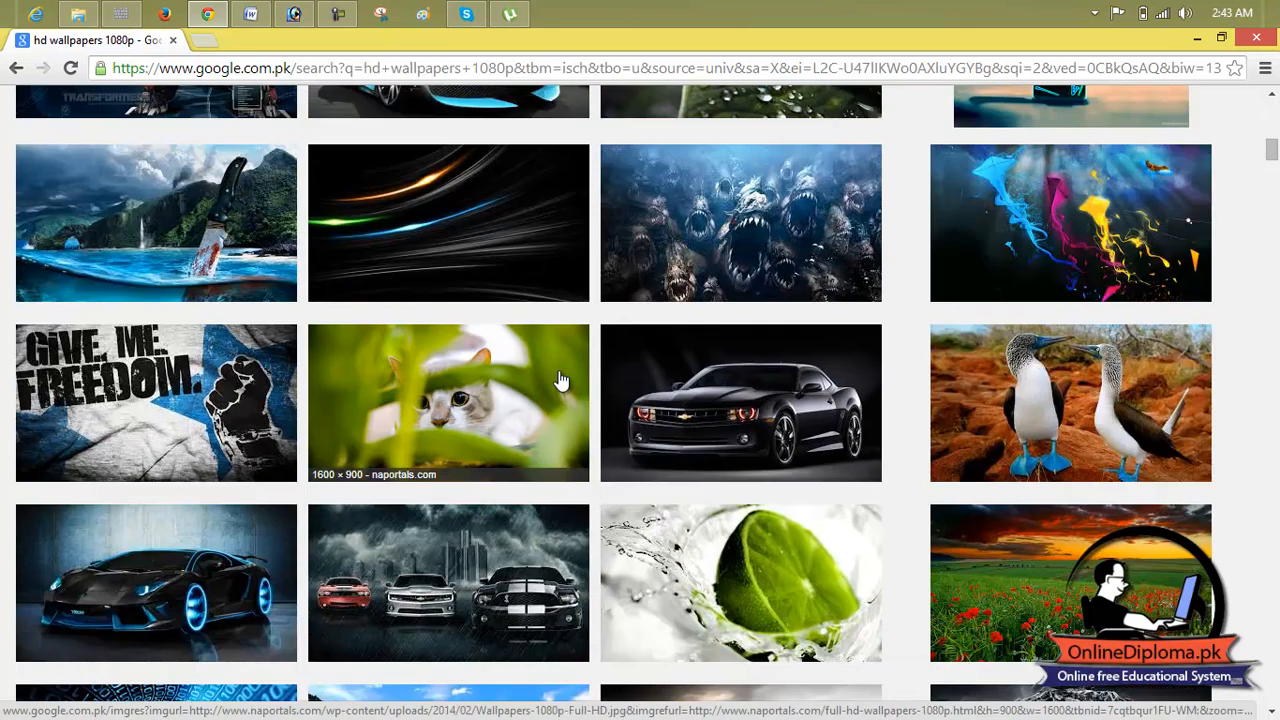
scroll(560, 380, "down", 6)
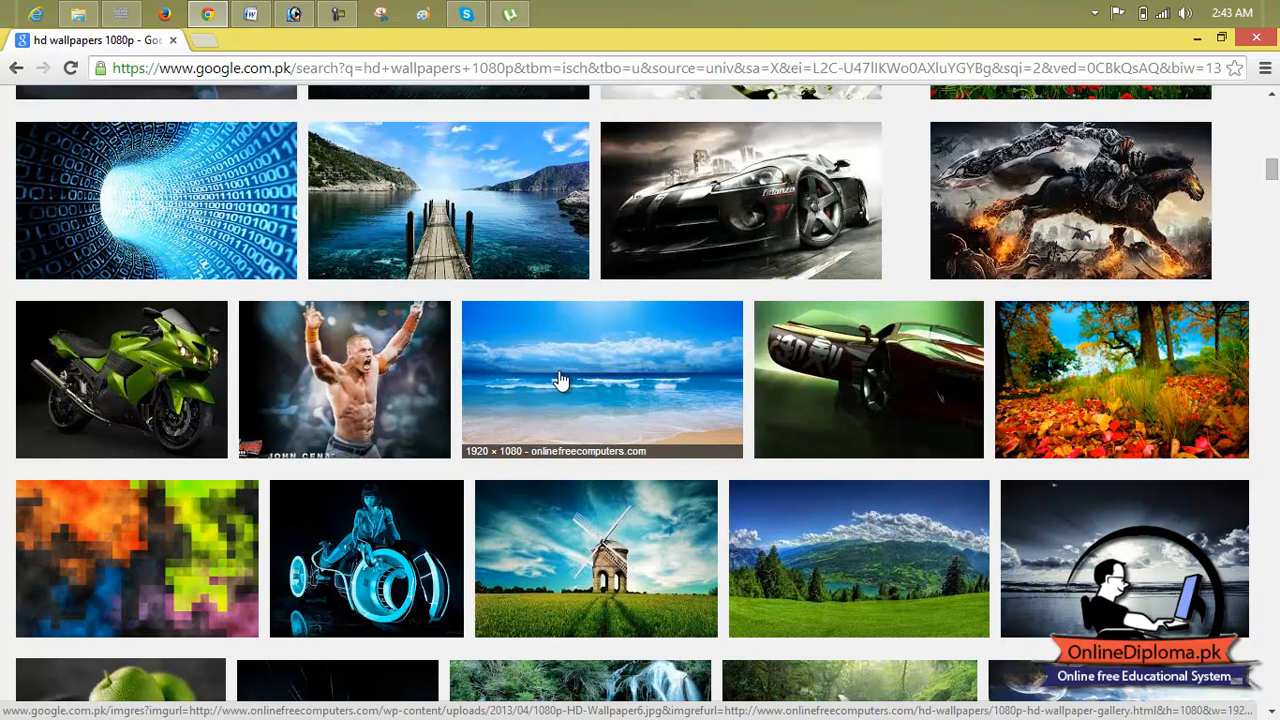
scroll(560, 380, "down", 5)
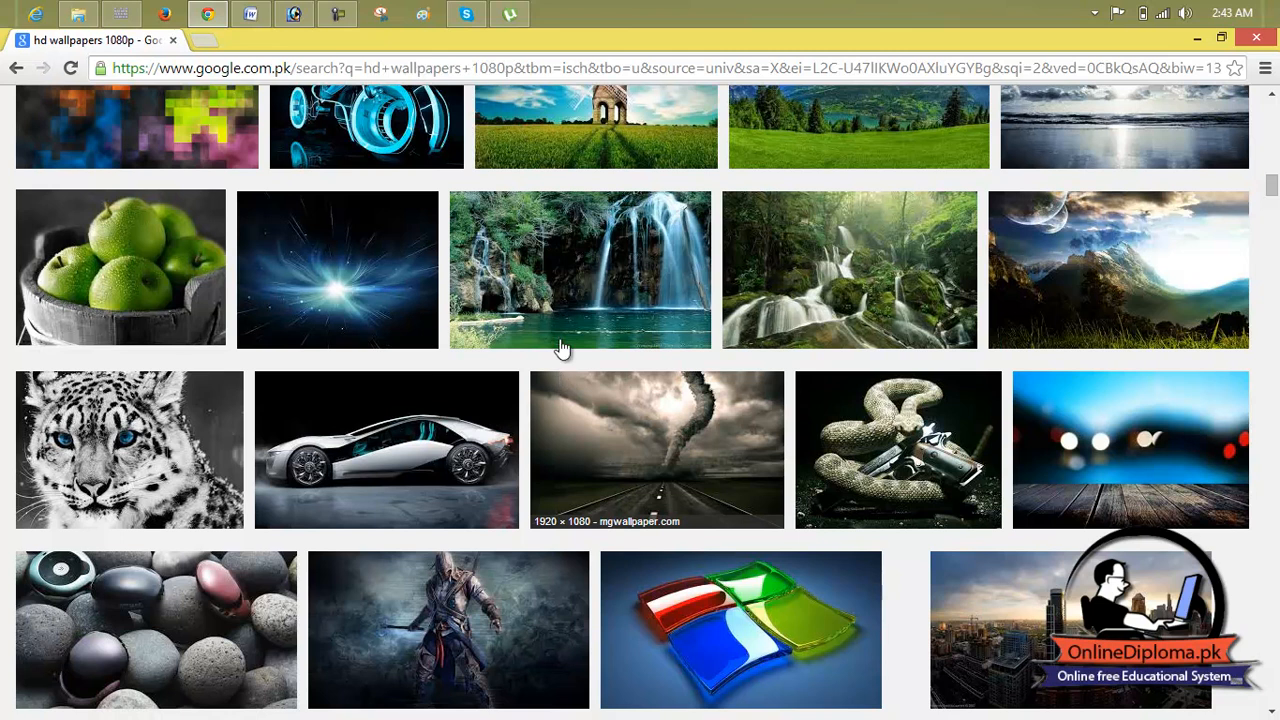
right_click(594, 214)
left_click(626, 224)
scroll(735, 303, "up", 2)
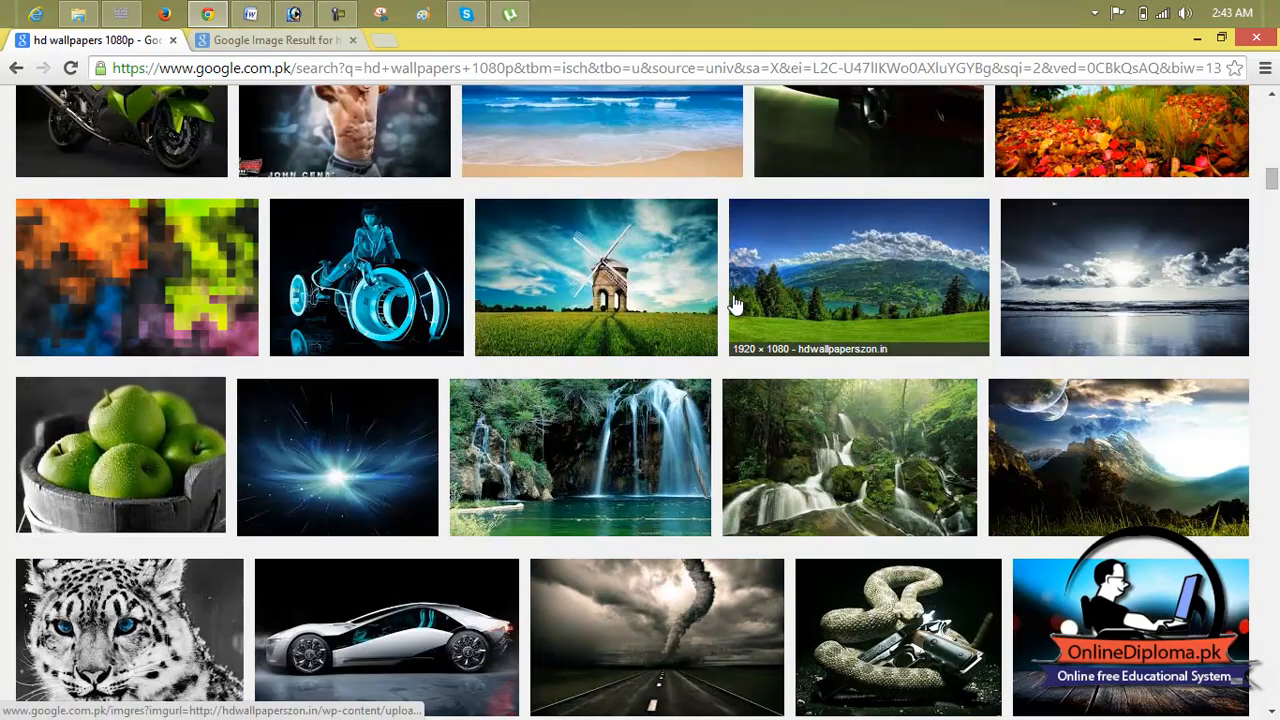
right_click(805, 257)
scroll(467, 412, "down", 3)
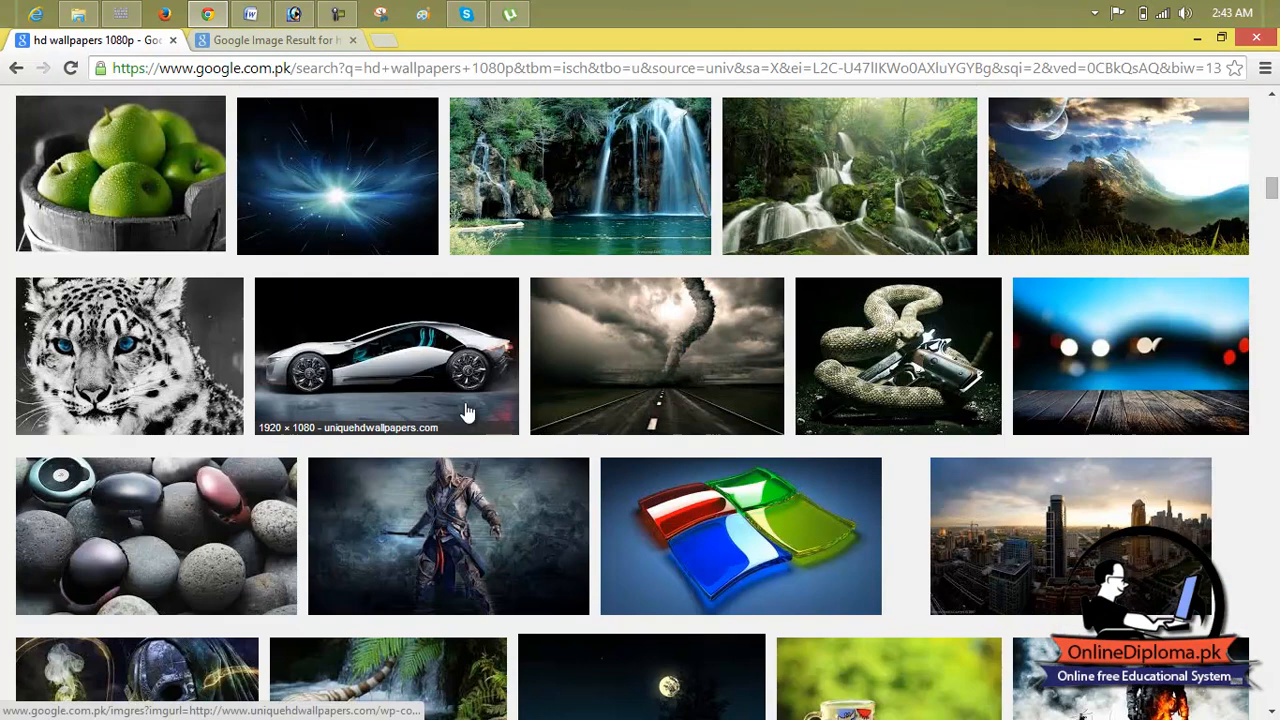
scroll(467, 412, "down", 2)
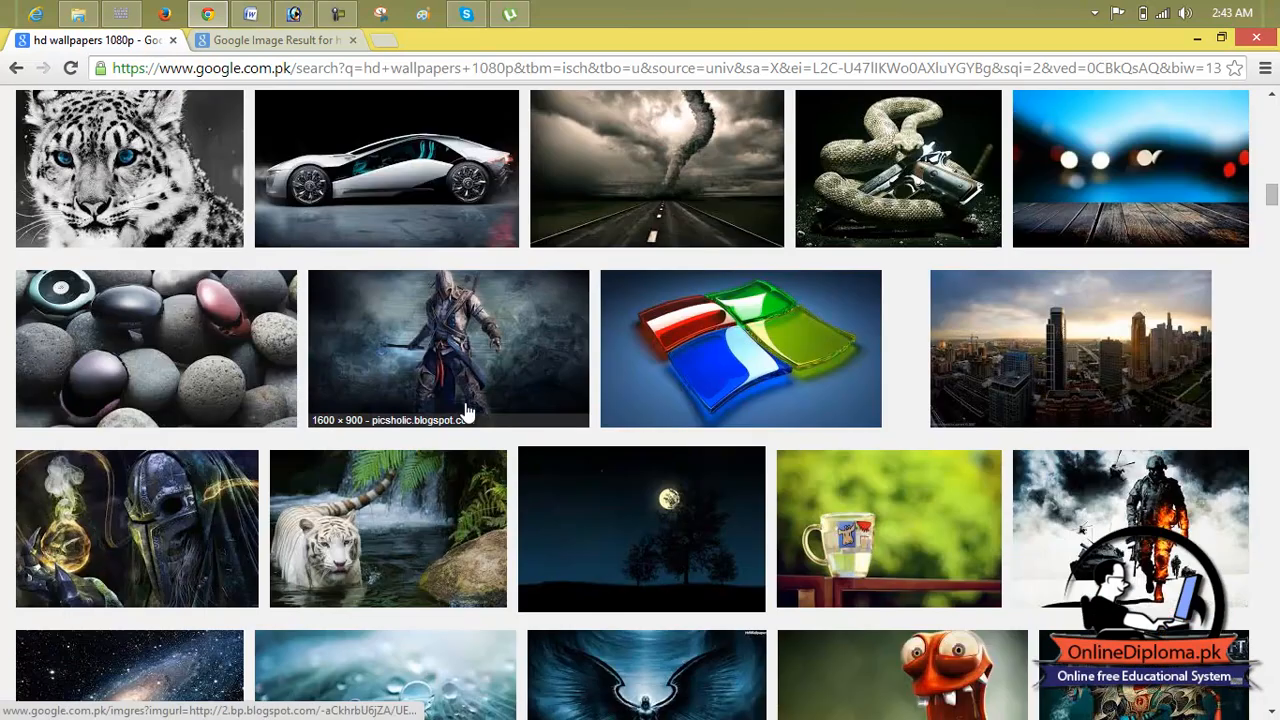
scroll(467, 412, "down", 2)
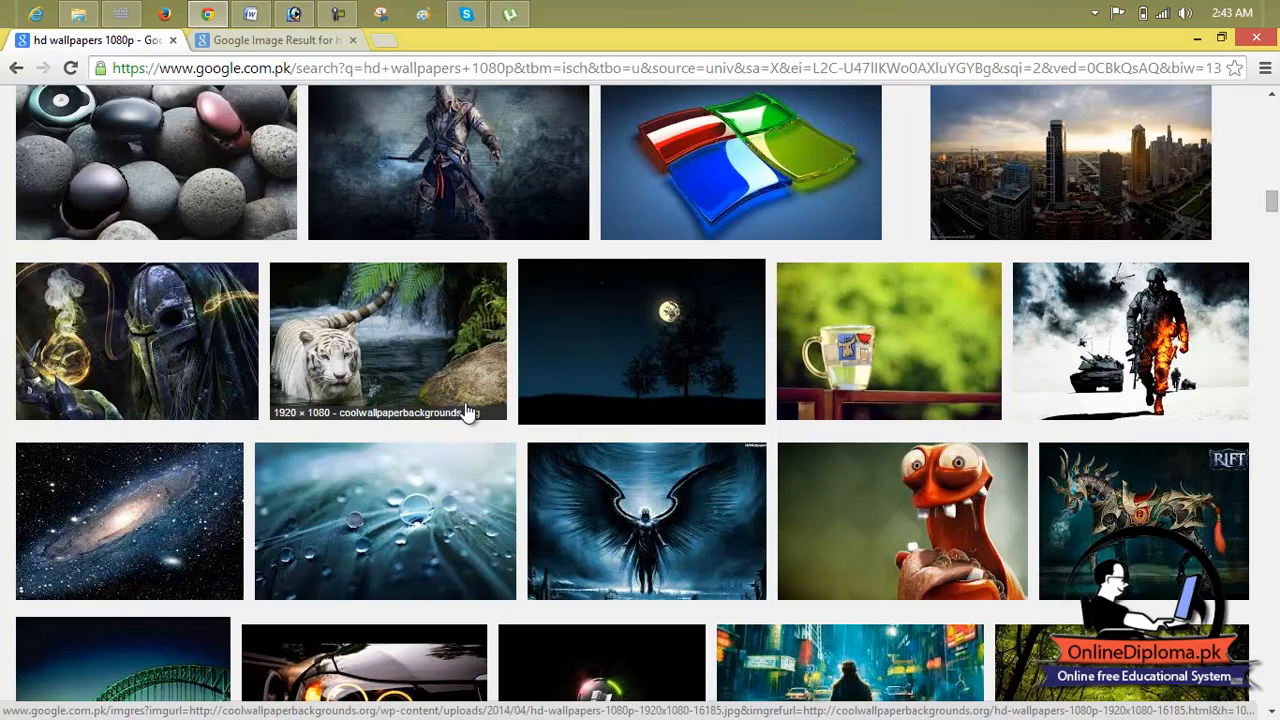
scroll(467, 412, "down", 8)
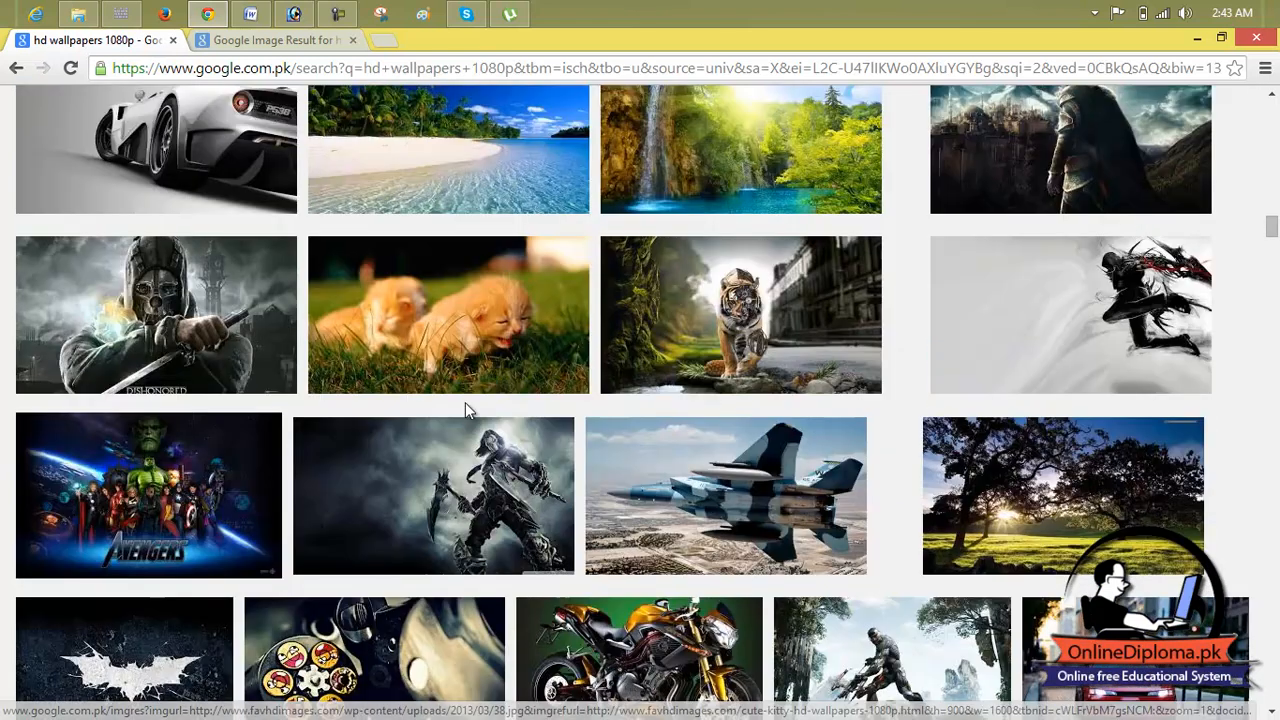
- Go to the opened waterfall wallpaper and copy the image to the clipboard
left_click(299, 39)
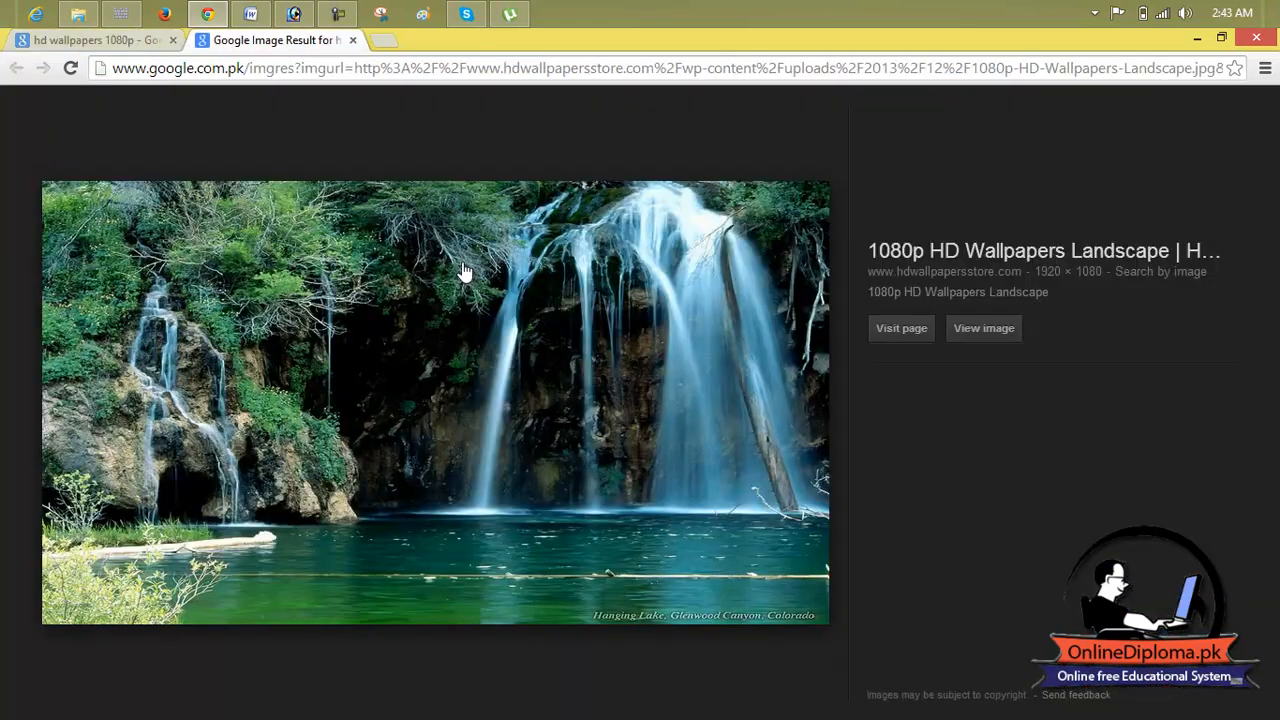
right_click(463, 271)
left_click(561, 435)
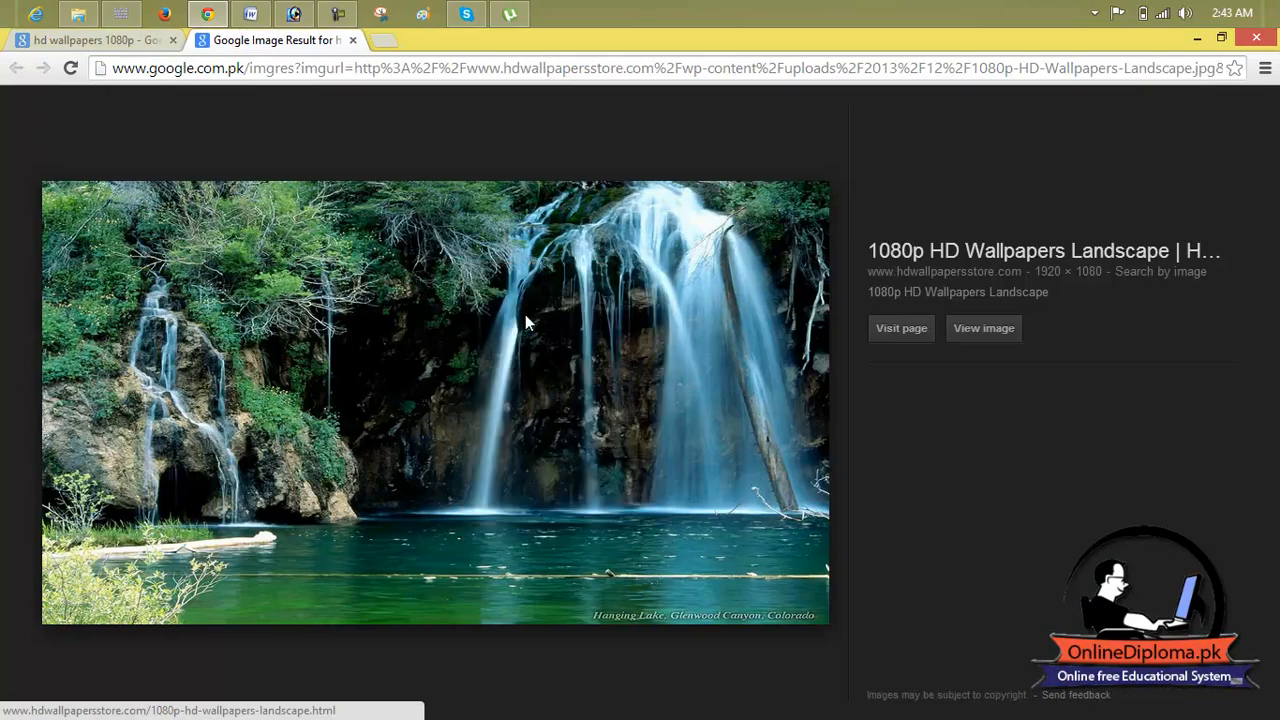
- Switch back to Photoshop, paste the waterfall image into the blank document and maximize the document window
left_click(294, 13)
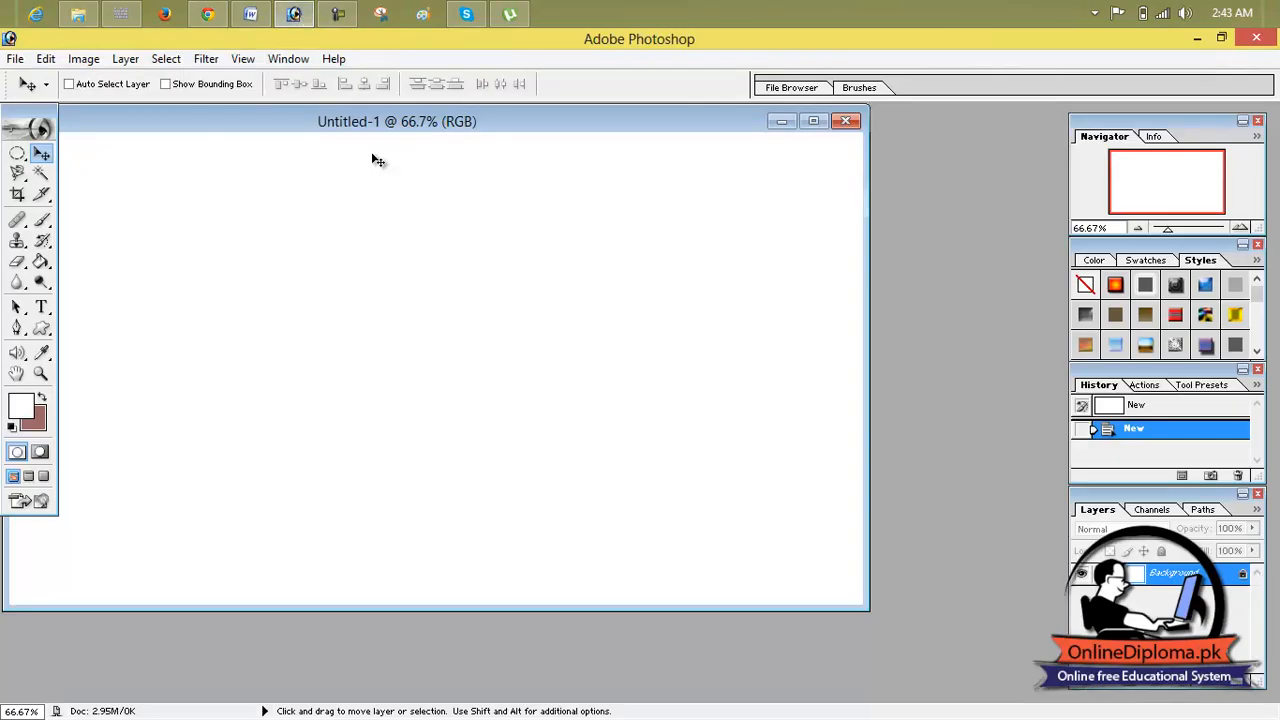
key("ctrl+v")
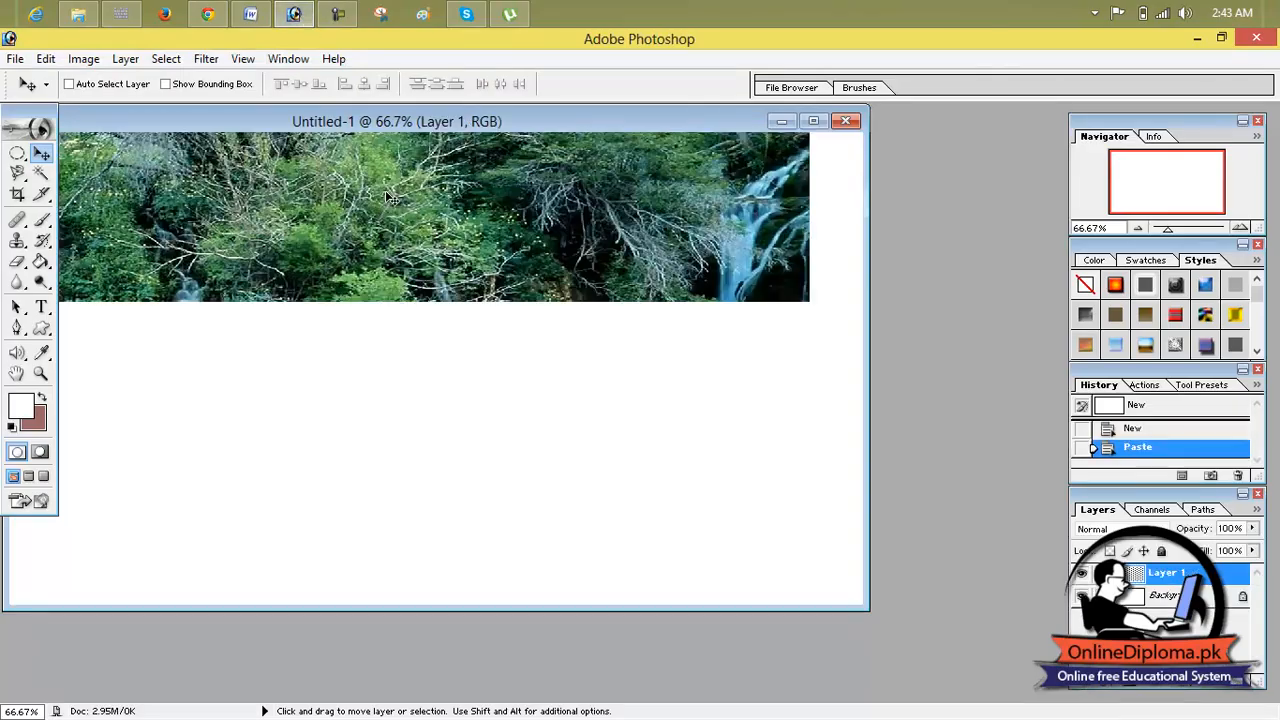
double_click(797, 127)
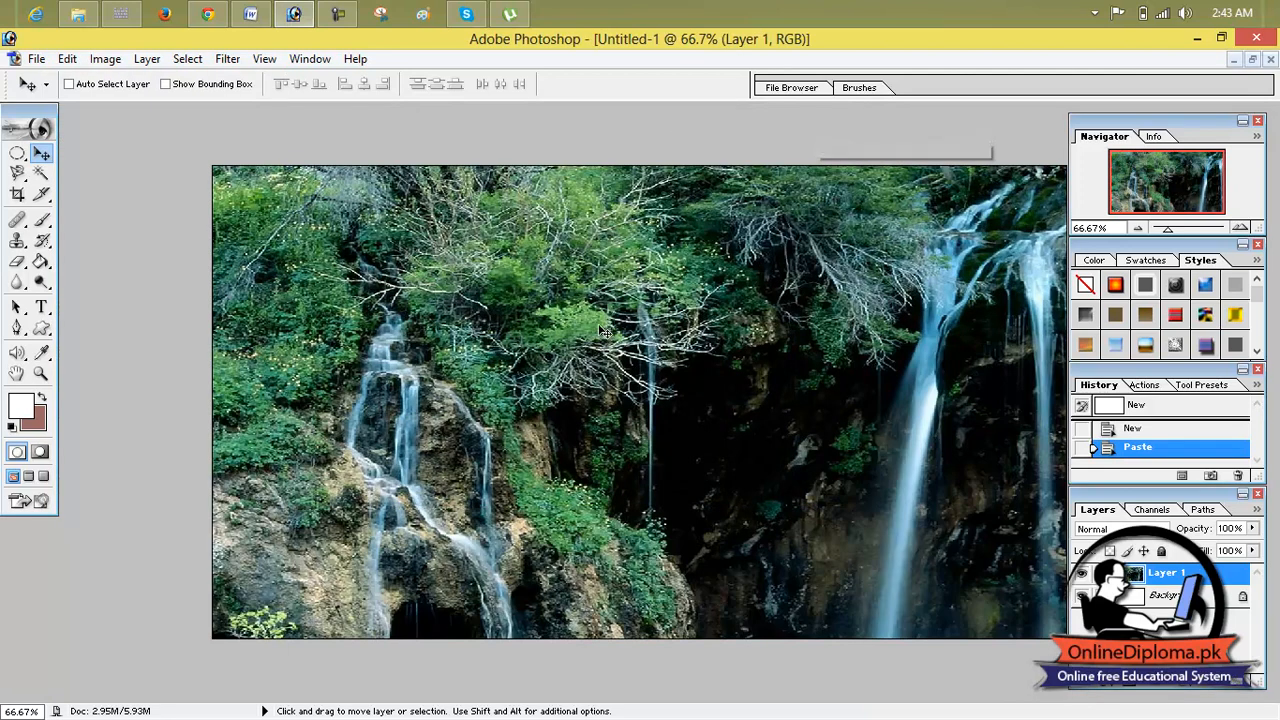
- Free Transform the waterfall layer to about 71.4% width and 70.6% height so it fills the whole canvas, and apply it
scroll(604, 334, "up", 1)
scroll(604, 332, "down", 3)
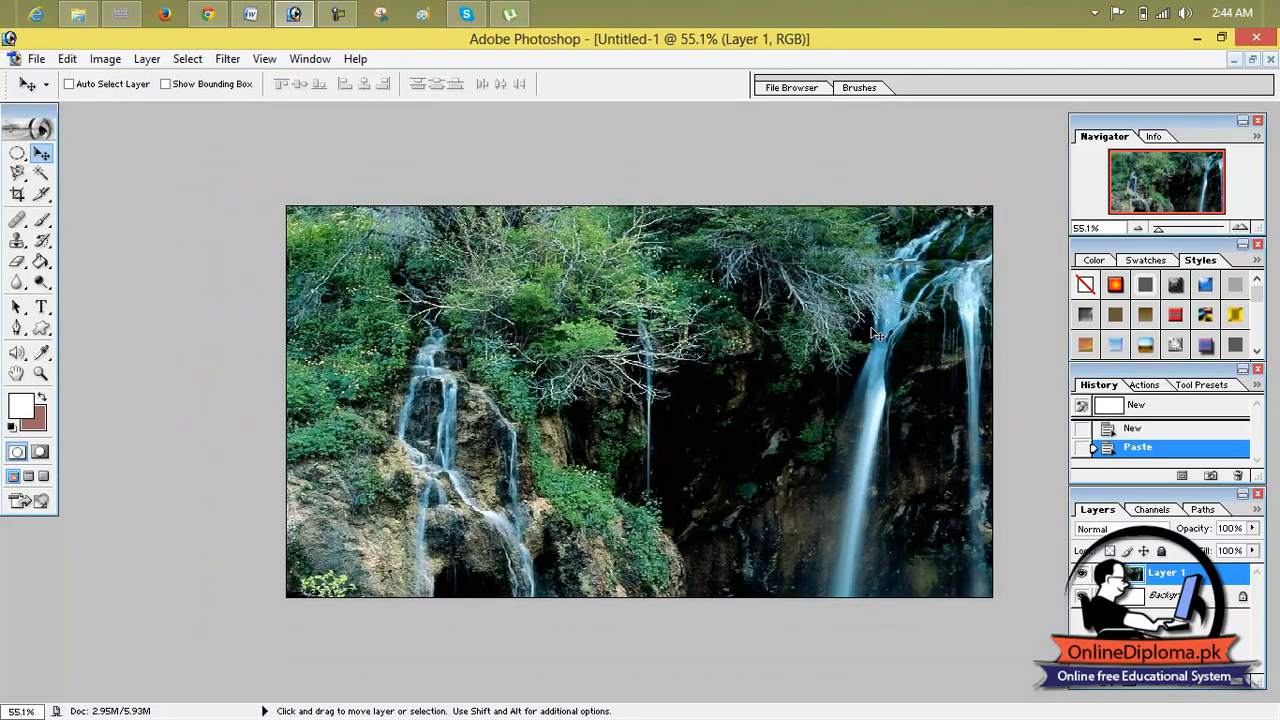
key("ctrl+t")
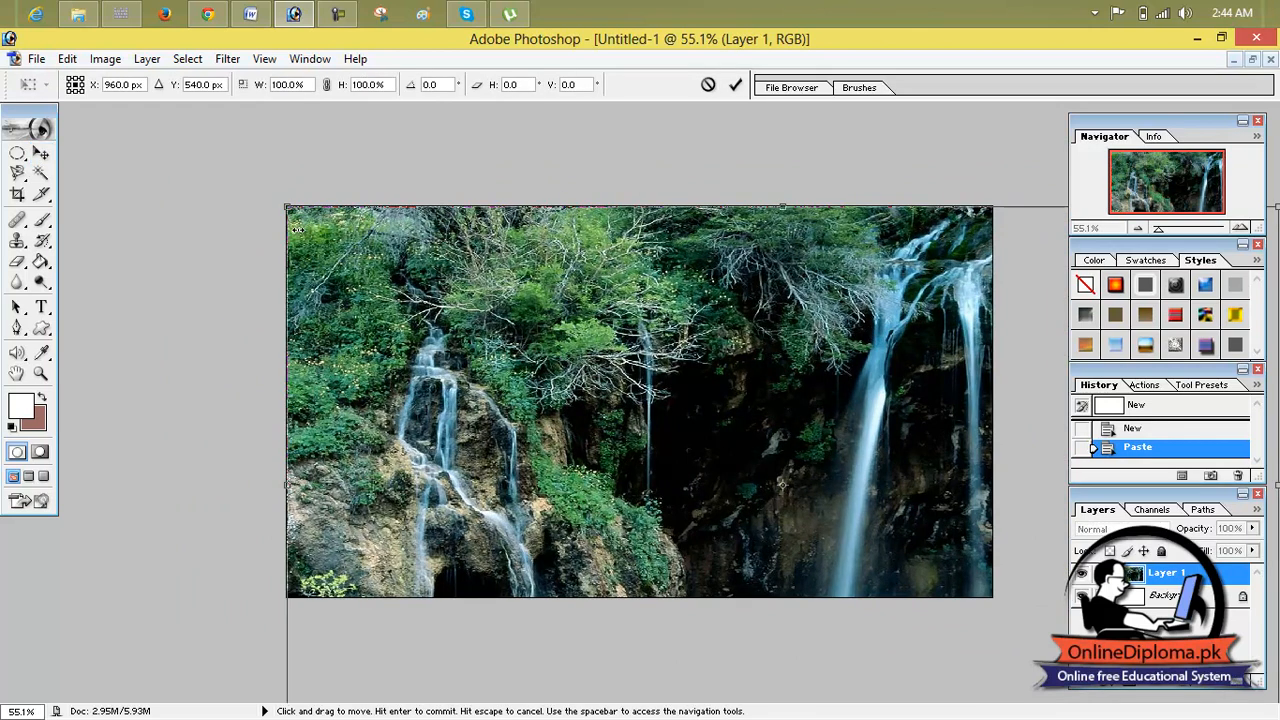
left_click_drag(290, 210, 475, 313)
left_click_drag(546, 364, 379, 270)
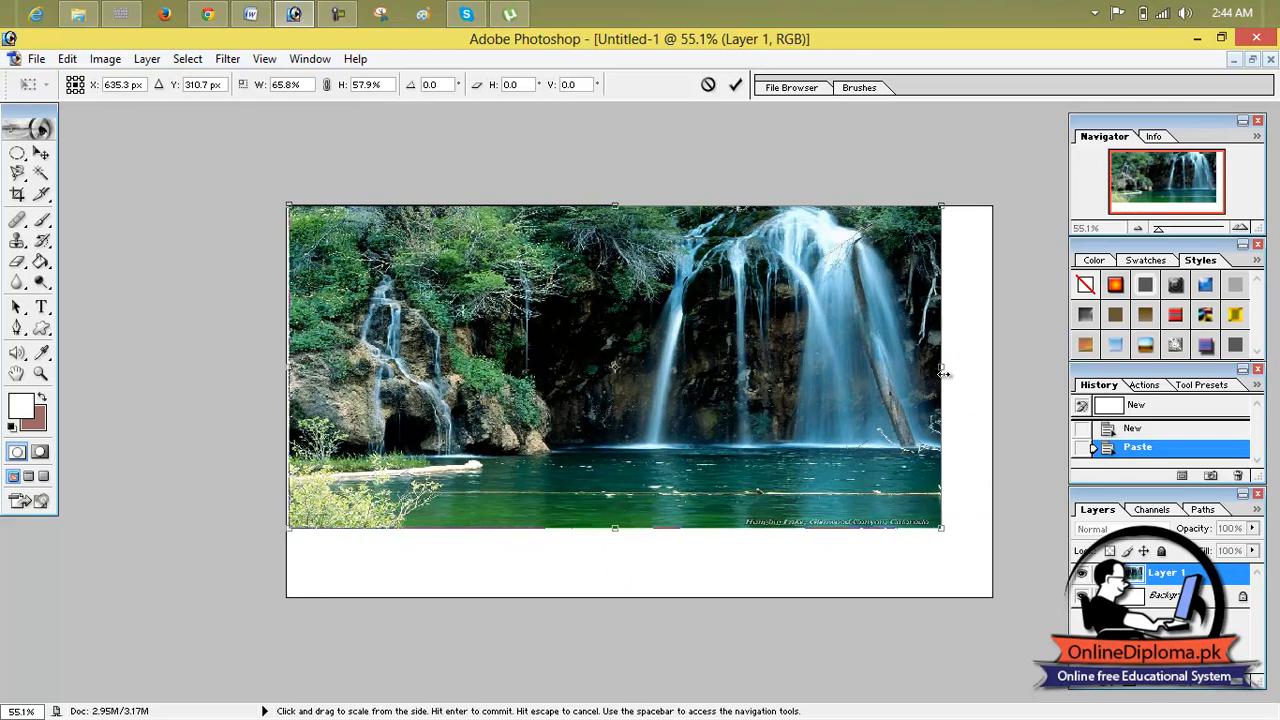
left_click_drag(945, 368, 997, 376)
left_click_drag(641, 528, 641, 597)
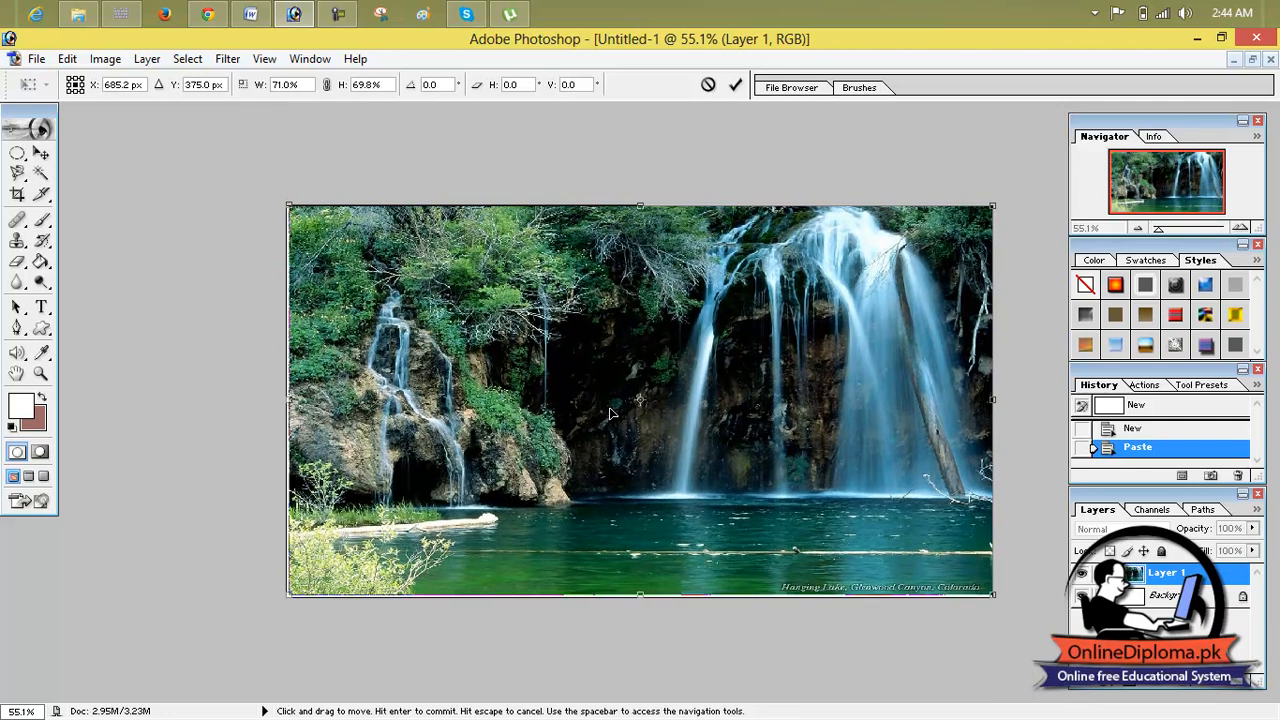
key("ctrl+plus")
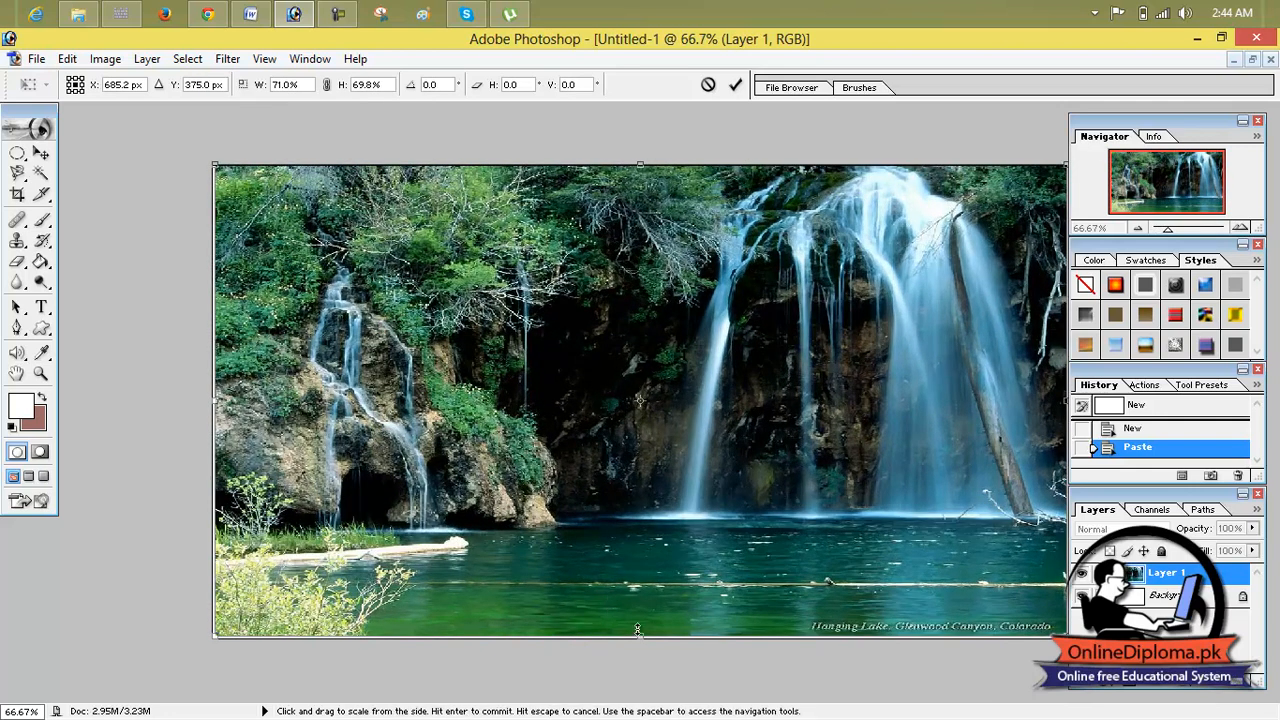
left_click_drag(641, 632, 640, 640)
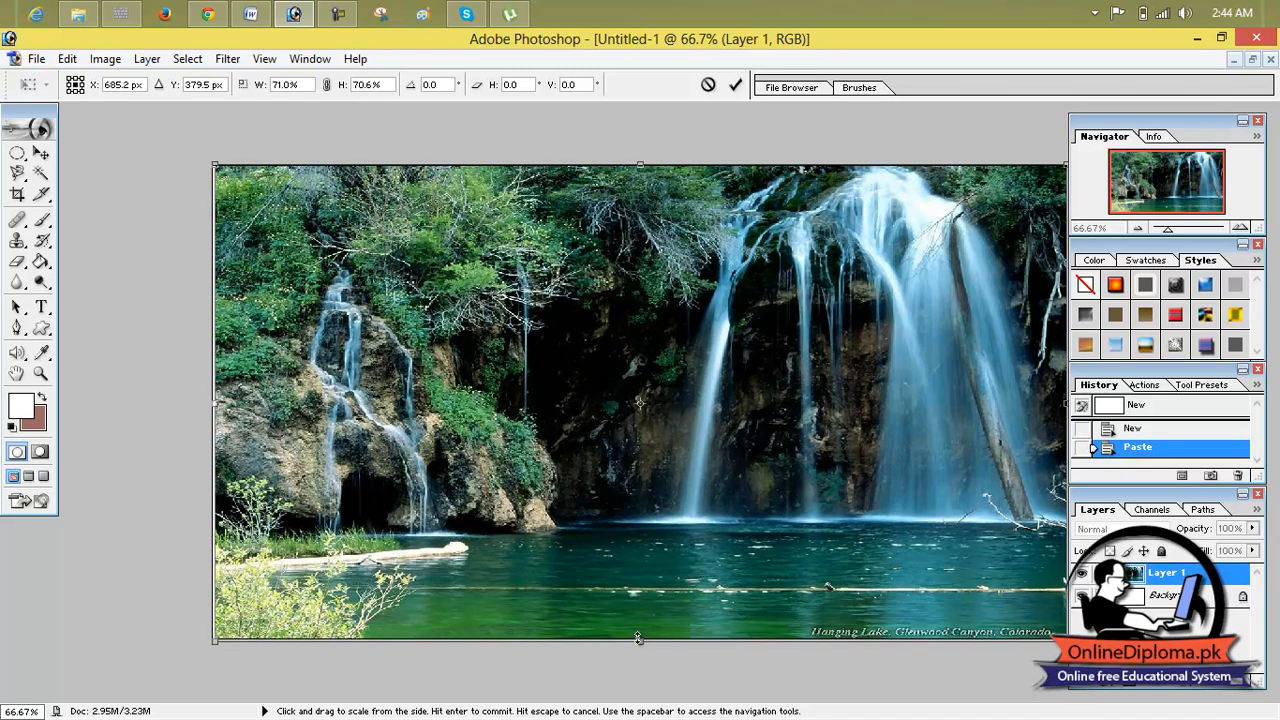
left_click_drag(213, 401, 210, 401)
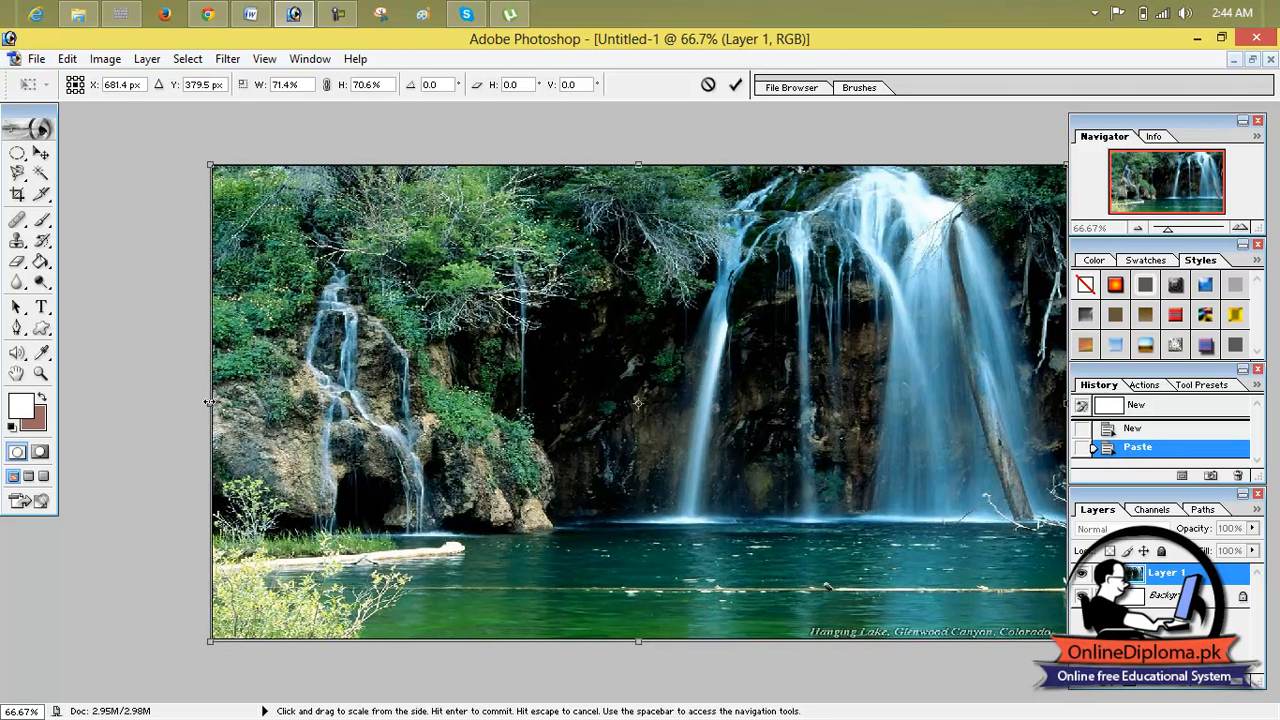
left_click(736, 84)
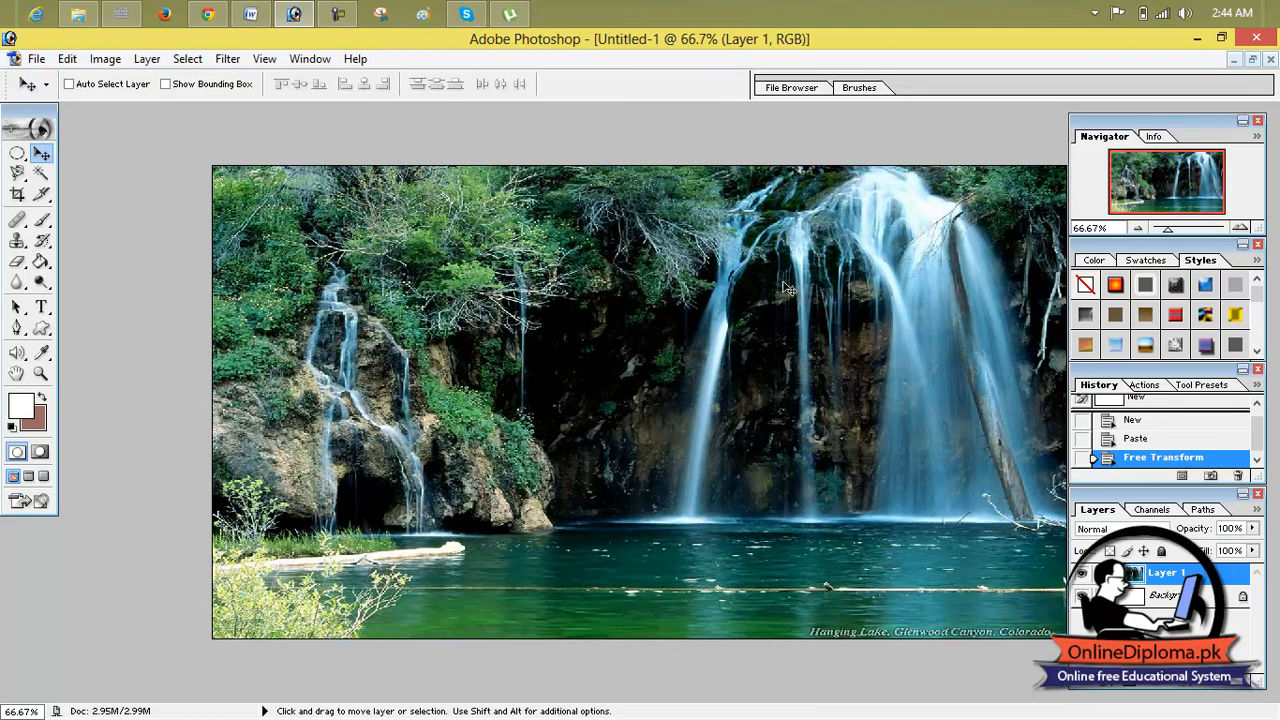
- Select an upright oval over the small waterfall on the rocks with the Elliptical Marquee and clear it from the layer
left_click(17, 153)
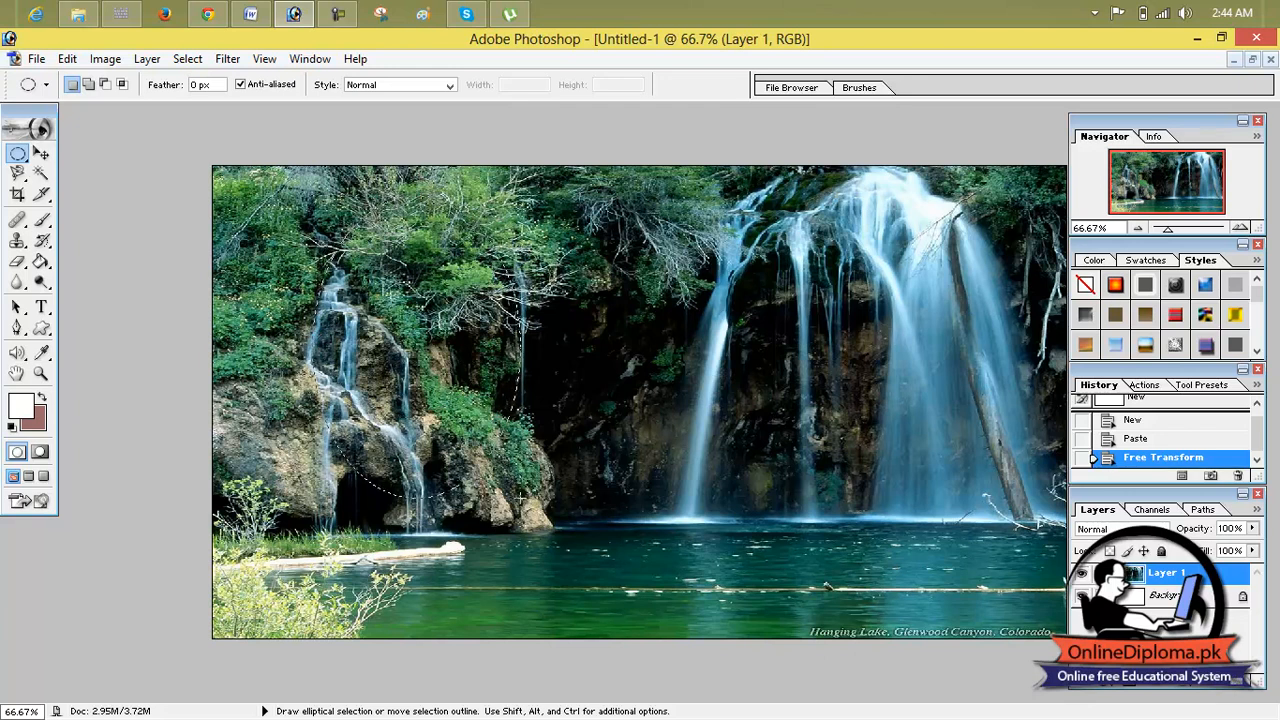
left_click_drag(313, 198, 530, 487)
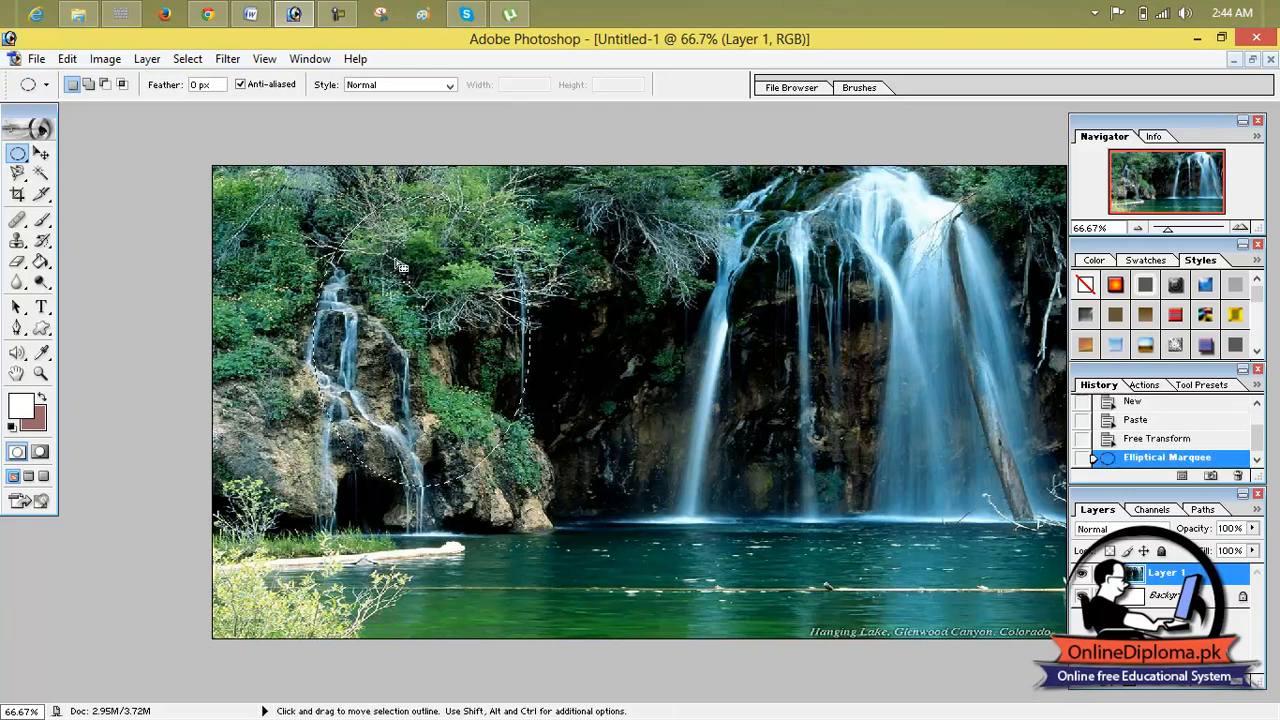
left_click(117, 60)
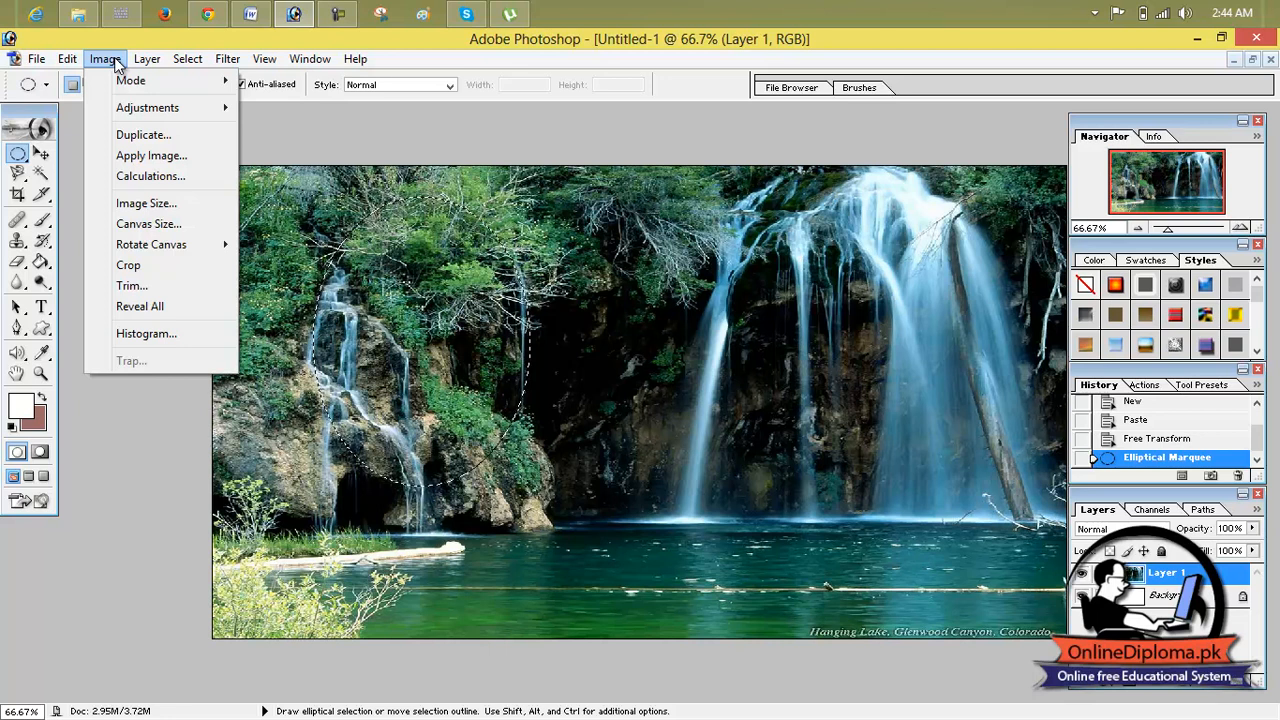
left_click(439, 128)
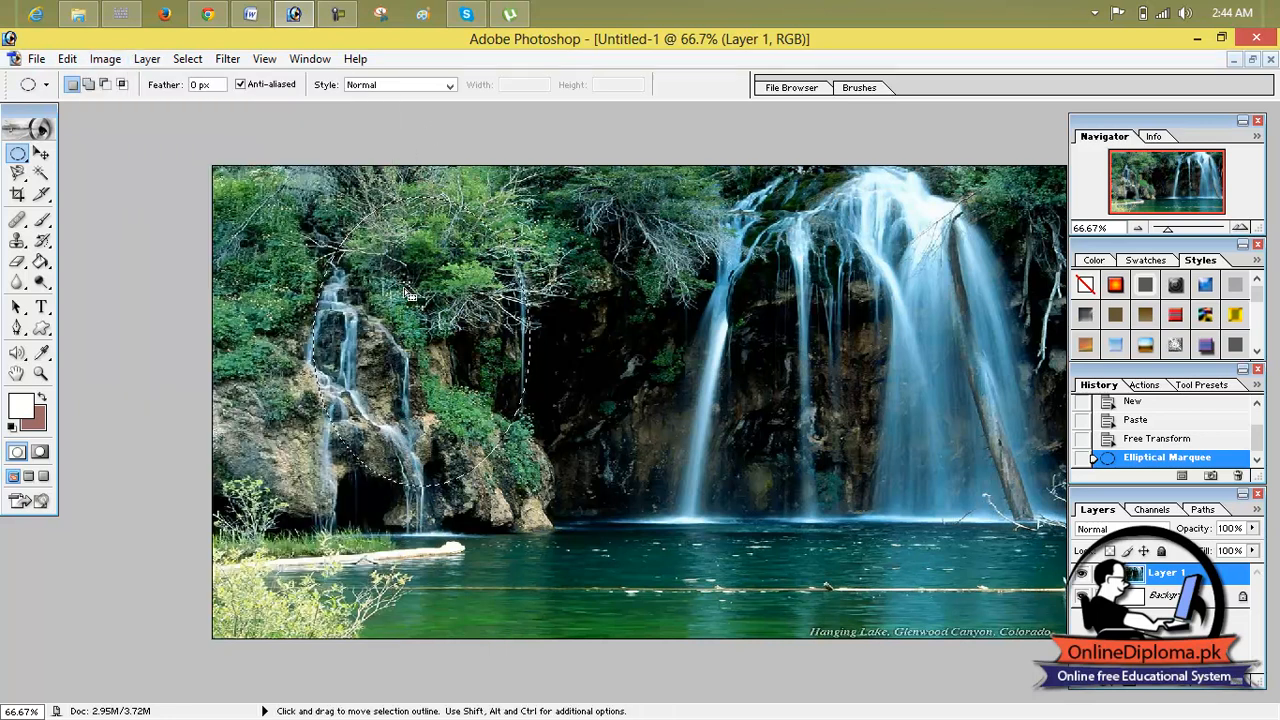
key("Delete")
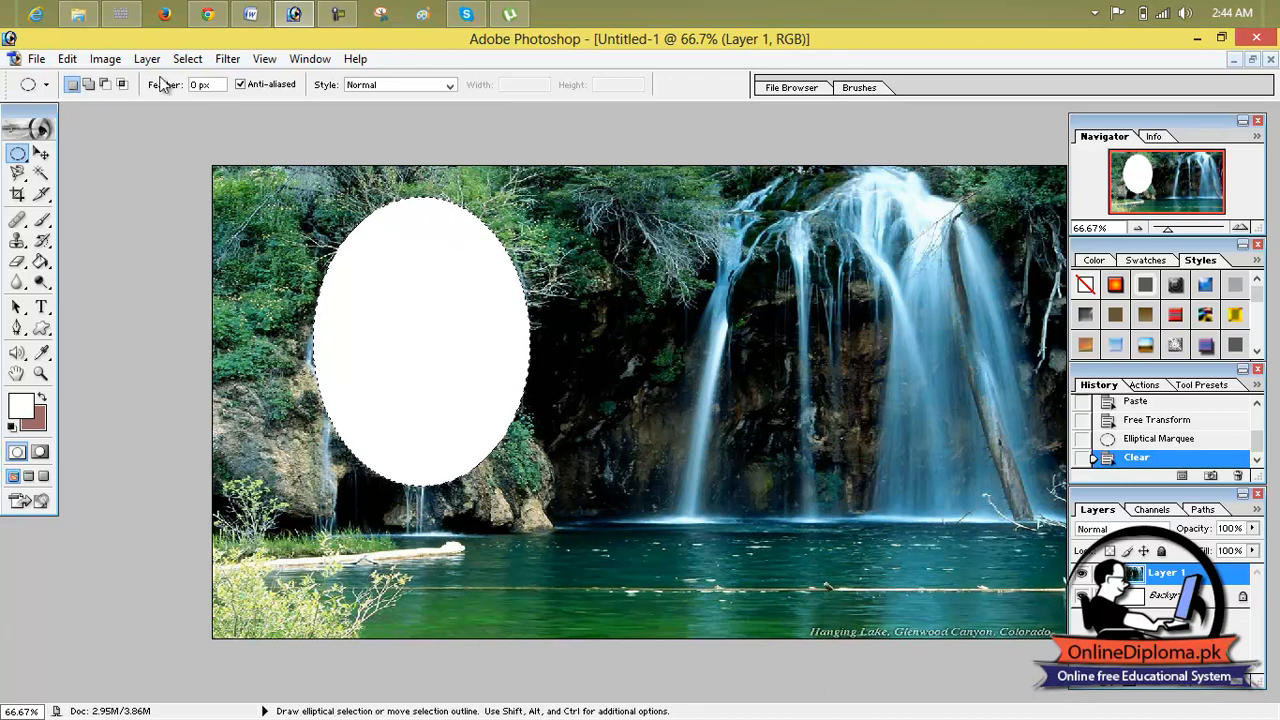
- Stroke the oval selection with a 10 px bright blue line inside its edge, and undo the stroke
left_click(121, 62)
mouse_move(145, 112)
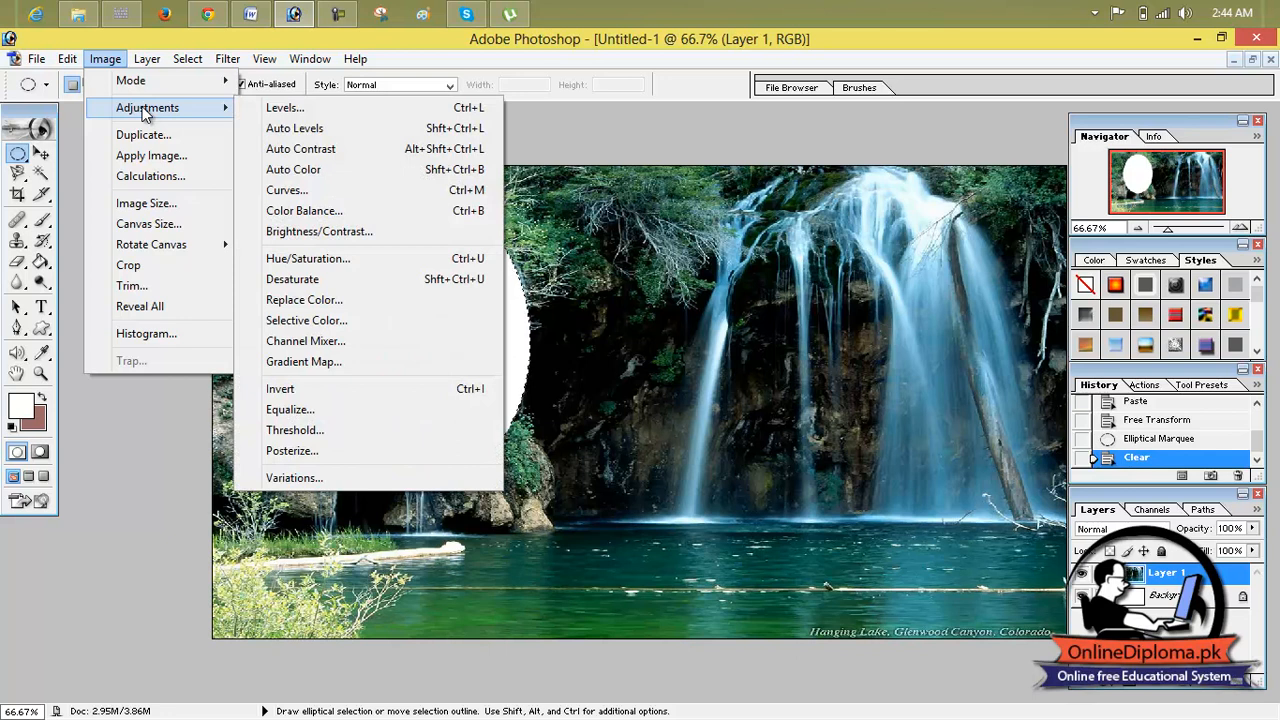
mouse_move(67, 62)
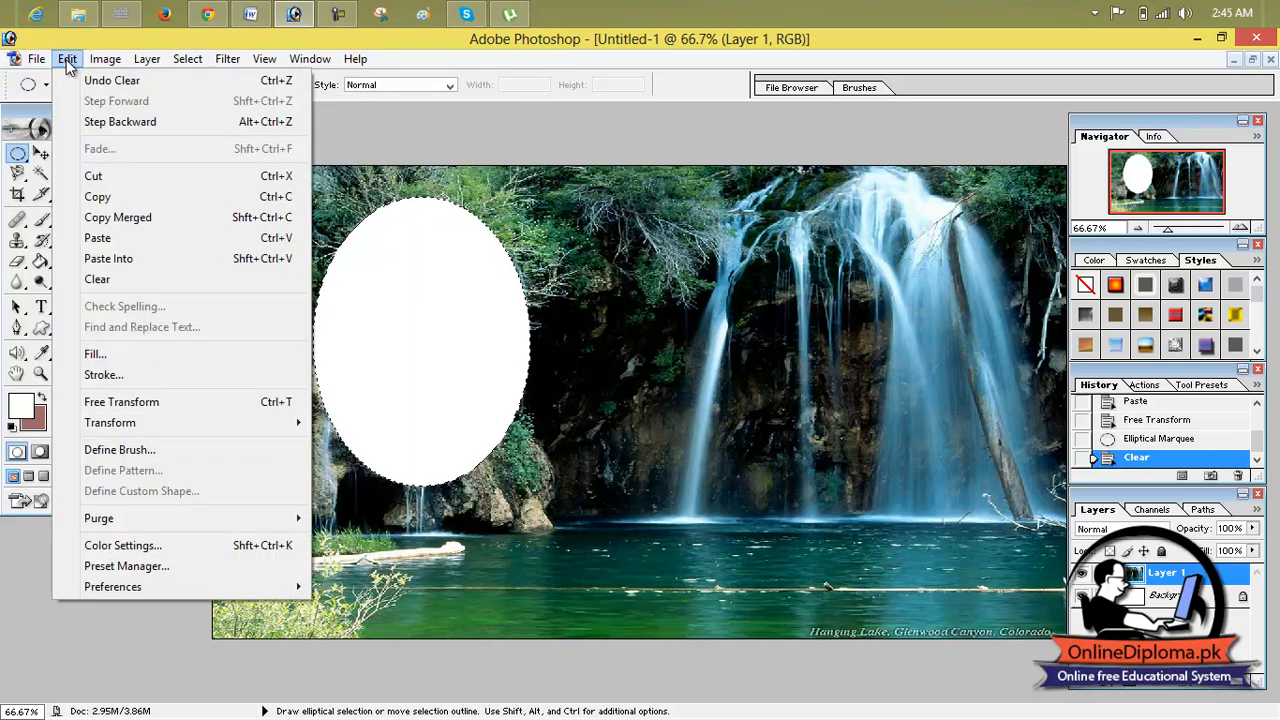
left_click(170, 376)
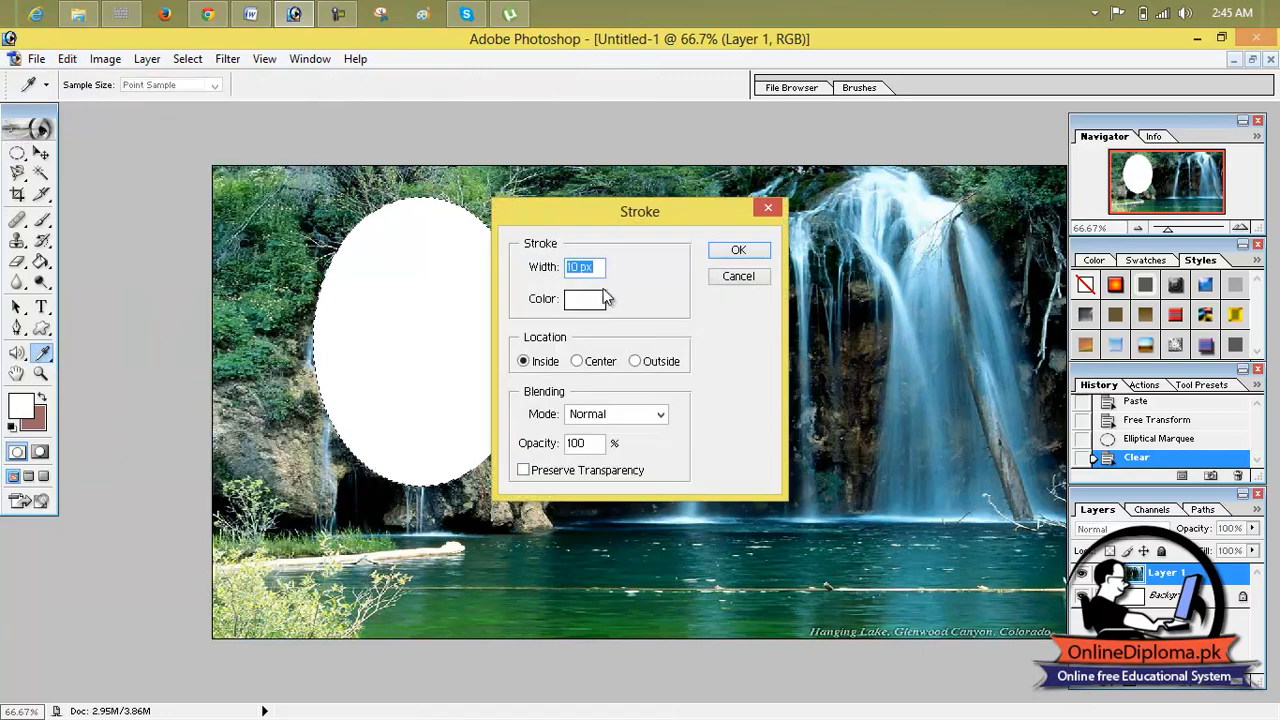
left_click(585, 300)
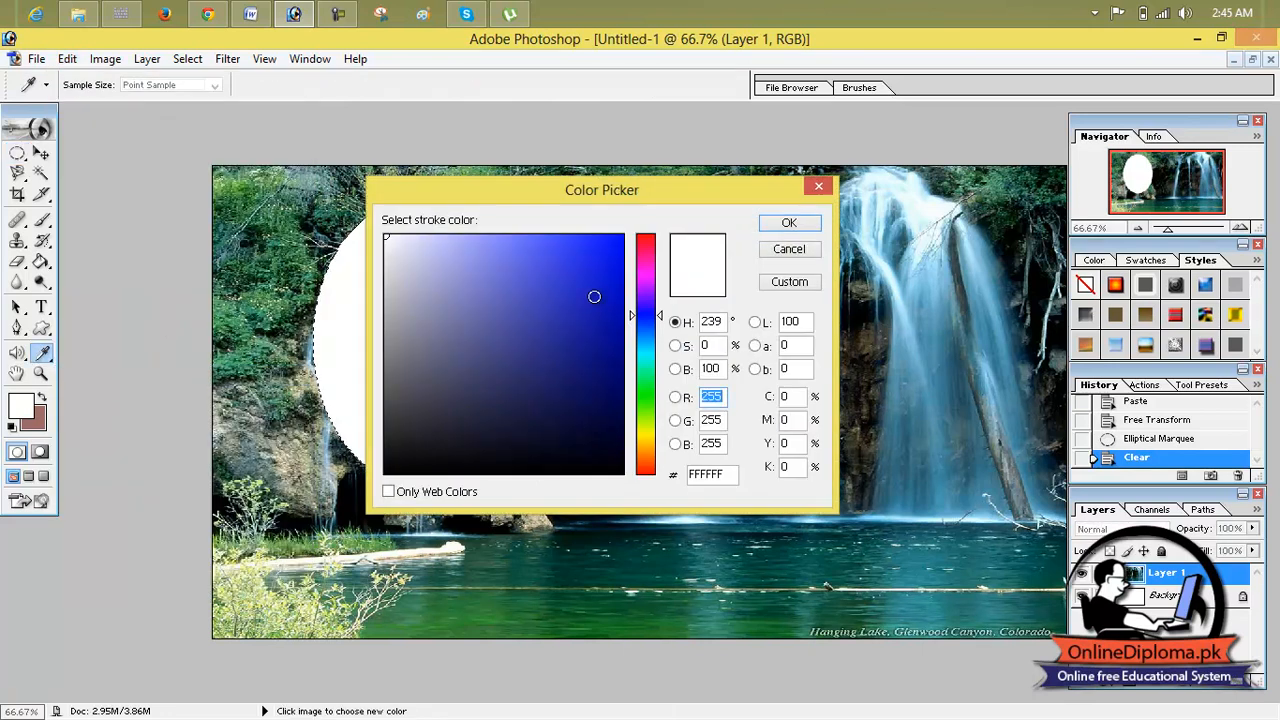
left_click_drag(606, 265, 614, 243)
left_click(778, 225)
left_click(597, 268)
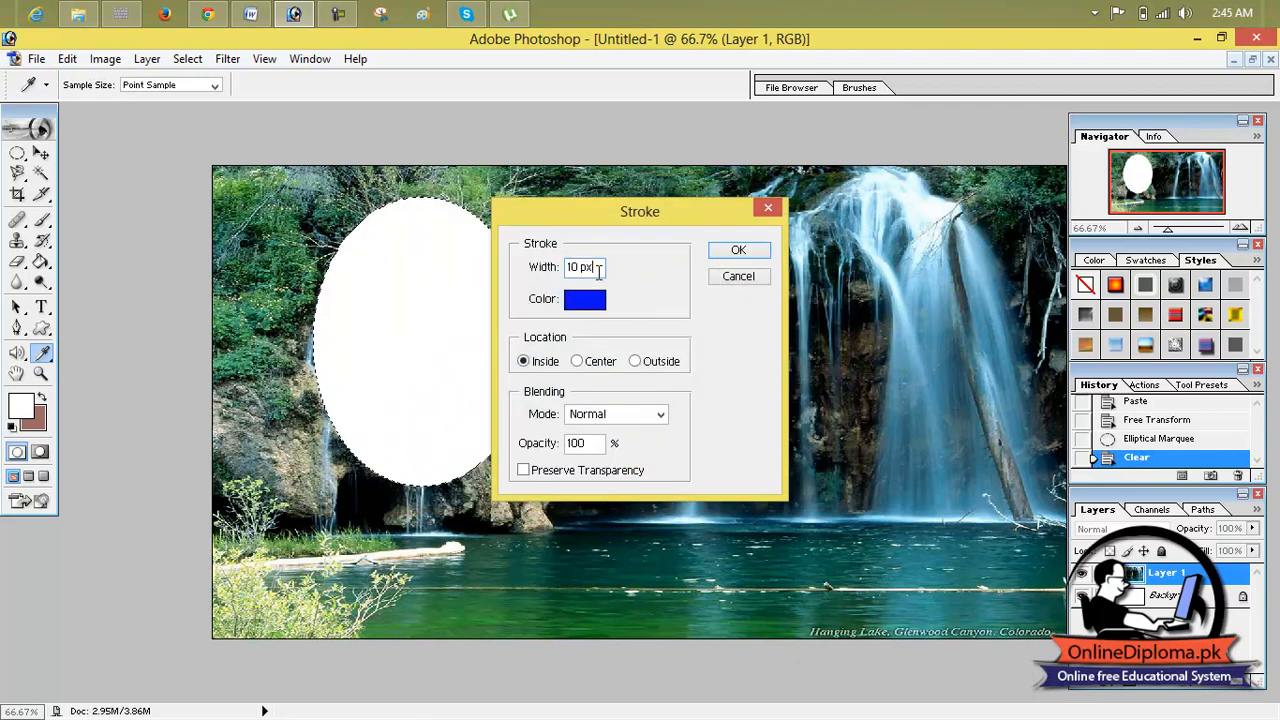
left_click(757, 251)
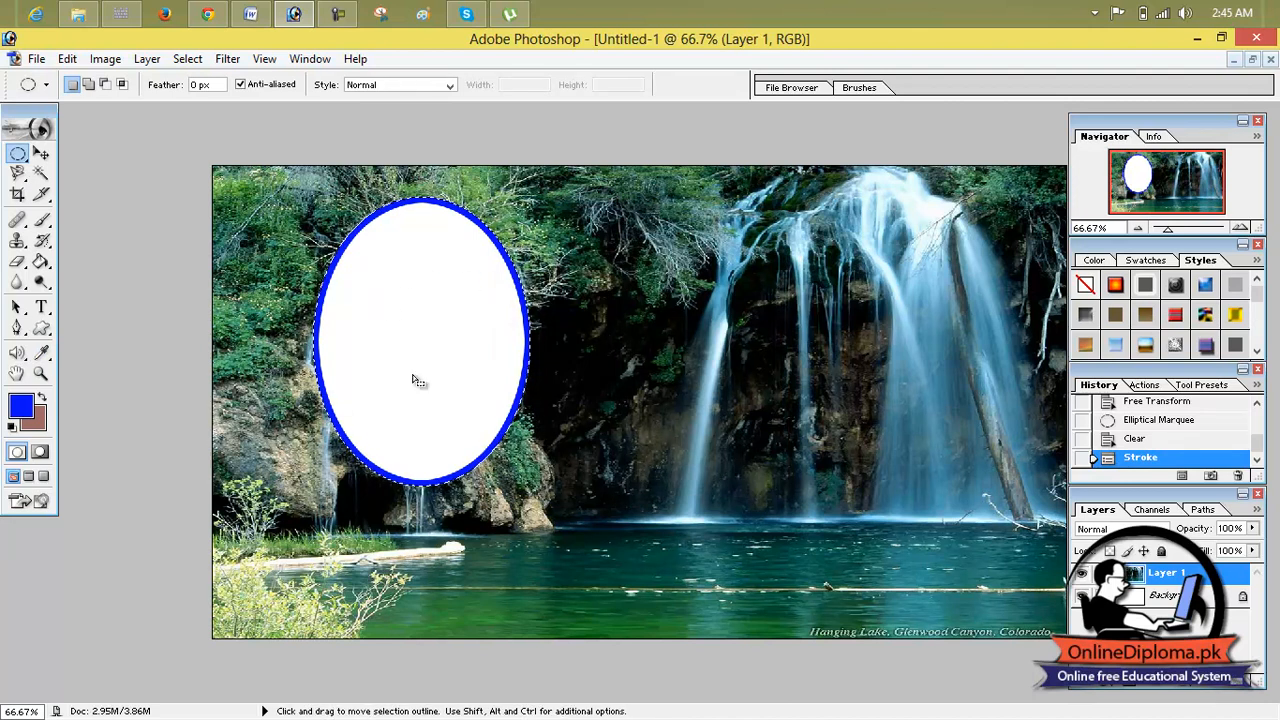
key("ctrl+z")
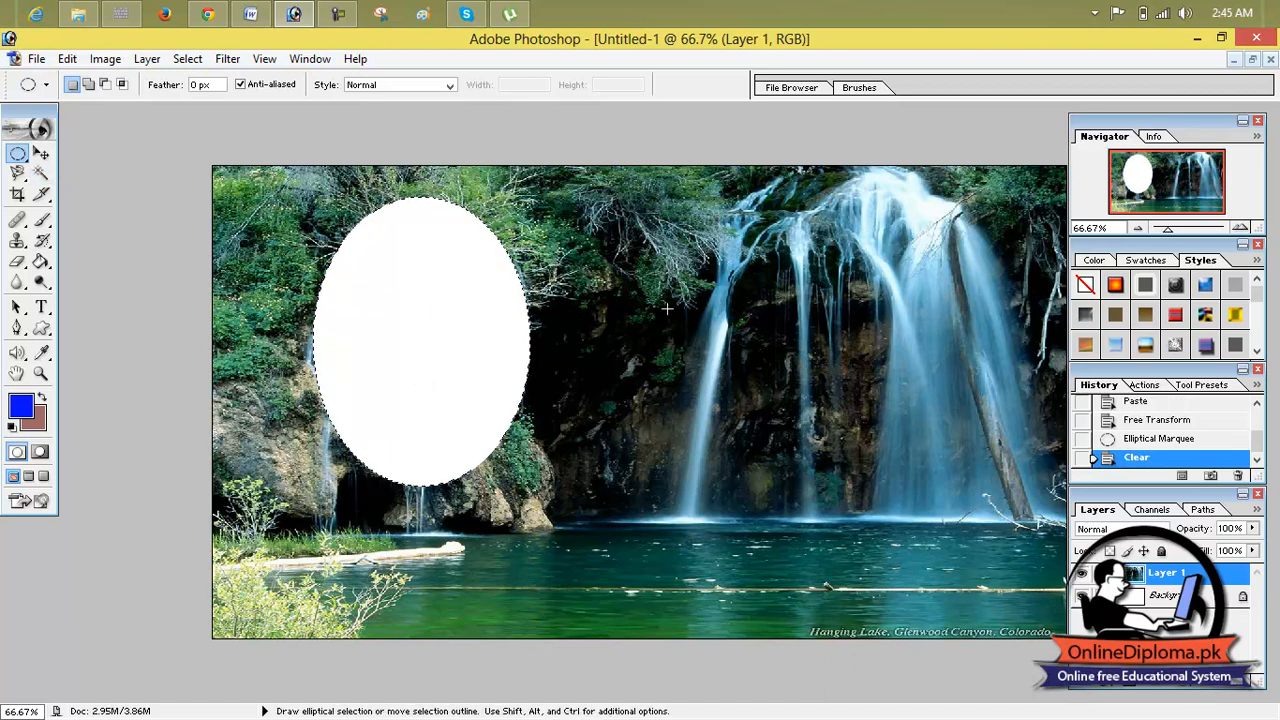
- Clear a wide rectangle over the lower part of the large waterfalls with the Rectangular Marquee, and deselect it
left_click(22, 160)
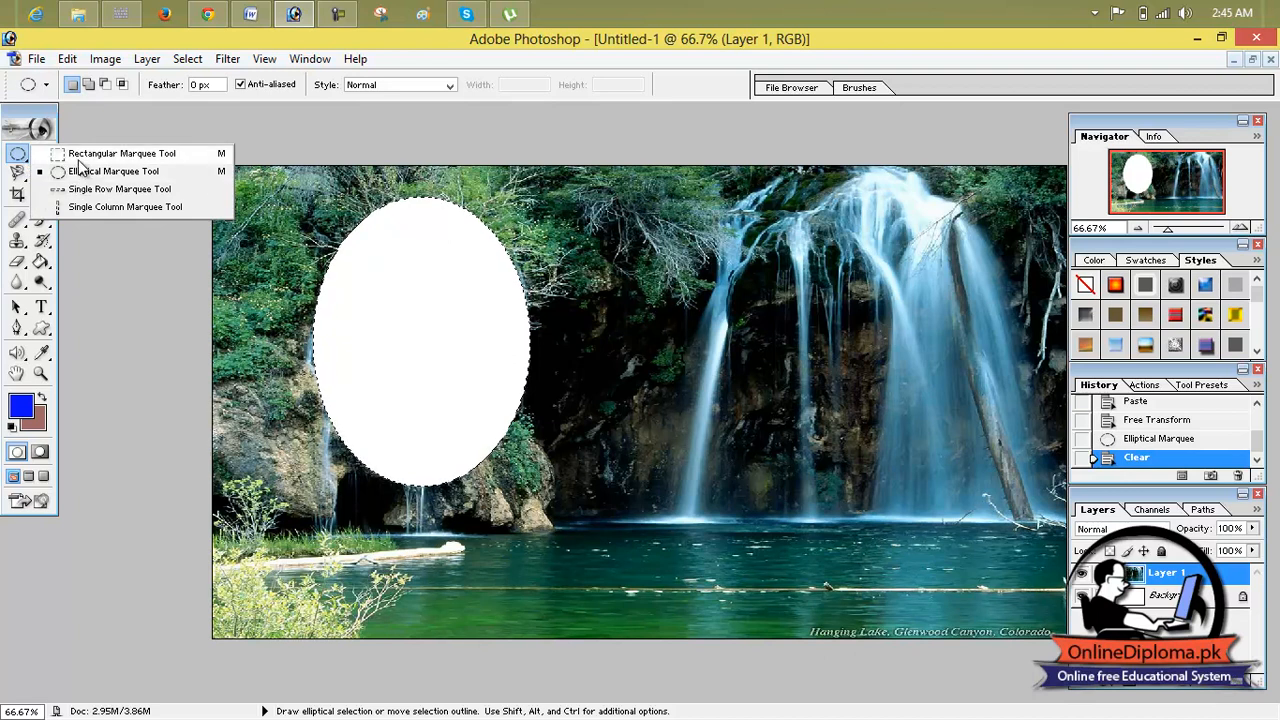
left_click(100, 153)
left_click_drag(783, 358, 1018, 497)
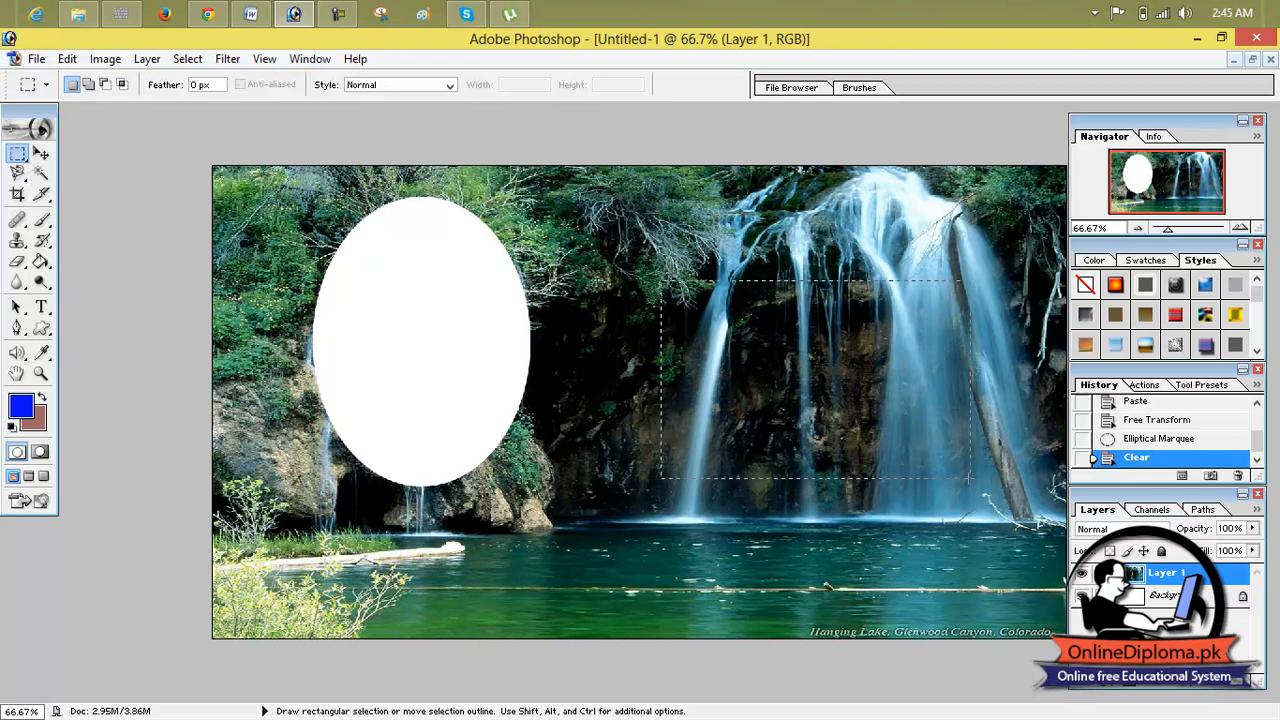
left_click_drag(906, 453, 873, 485)
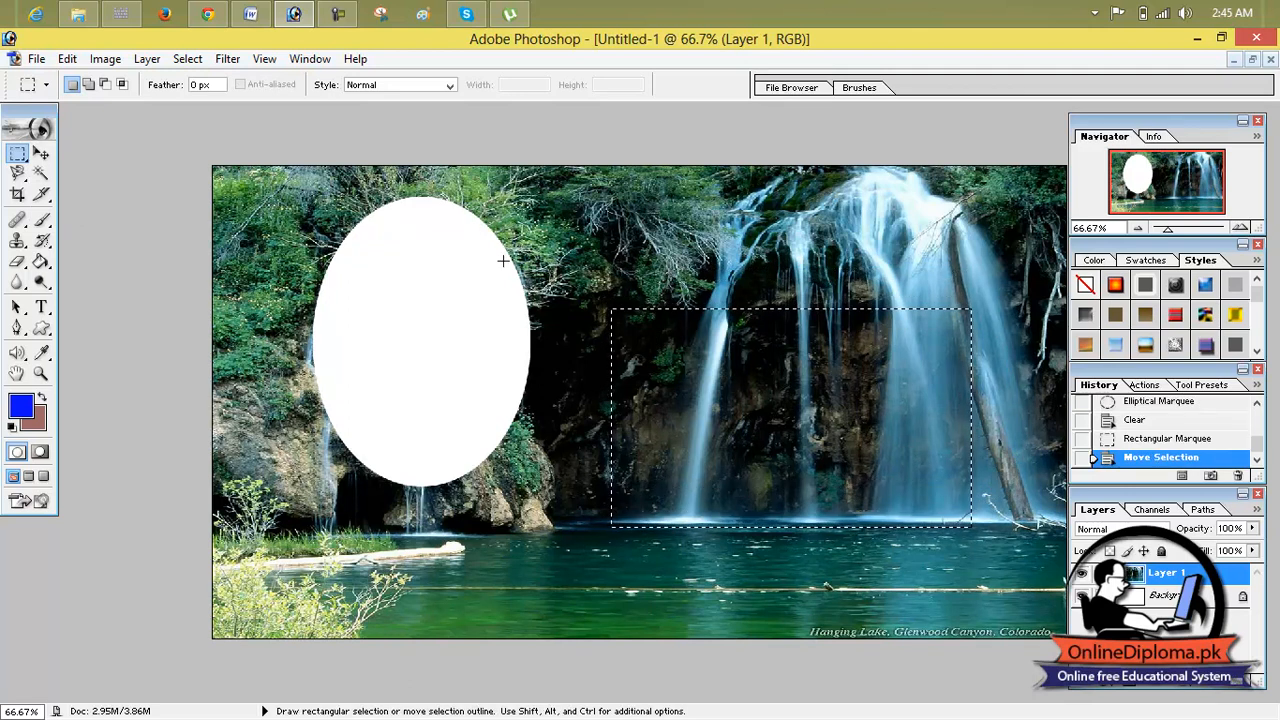
key("Delete")
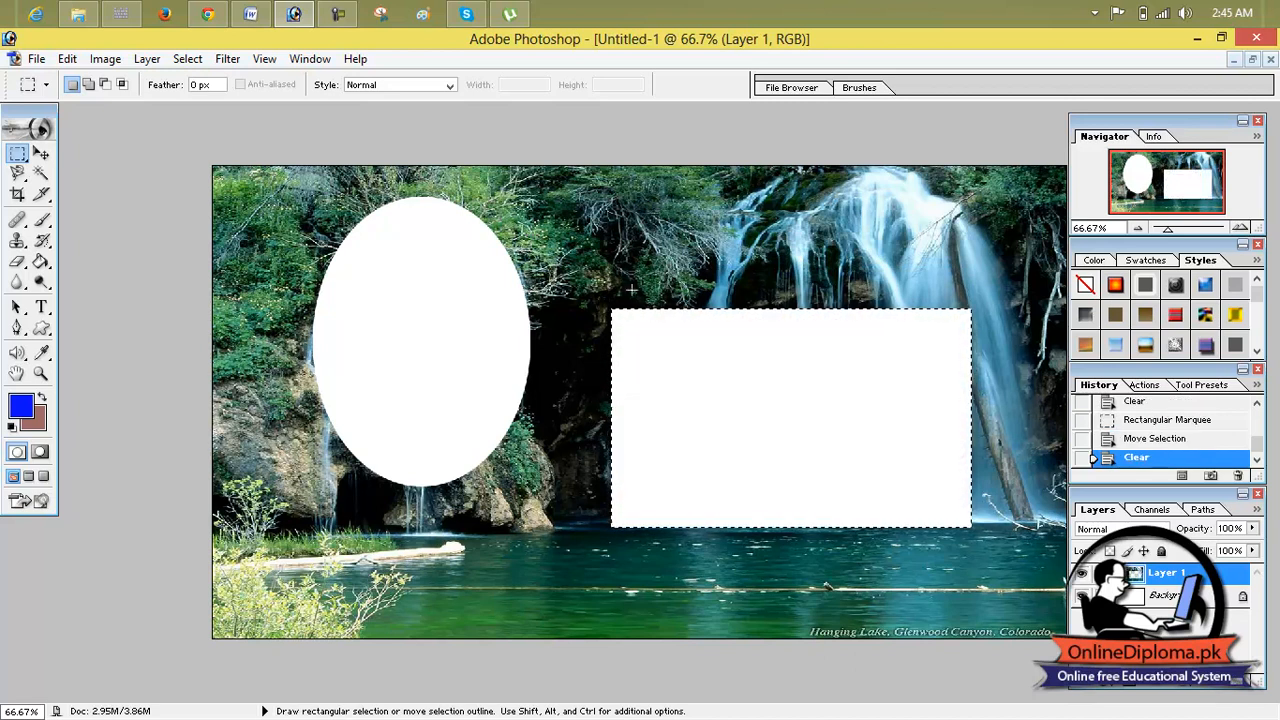
left_click(41, 154)
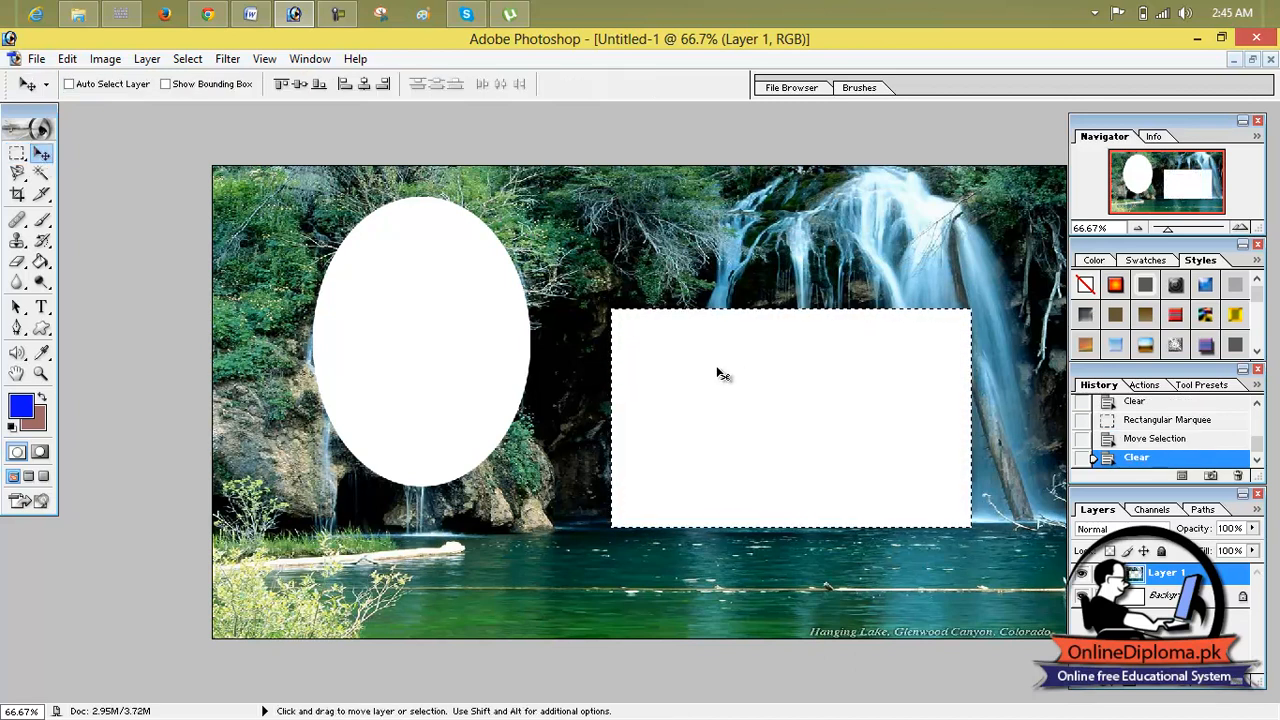
key("ctrl+d")
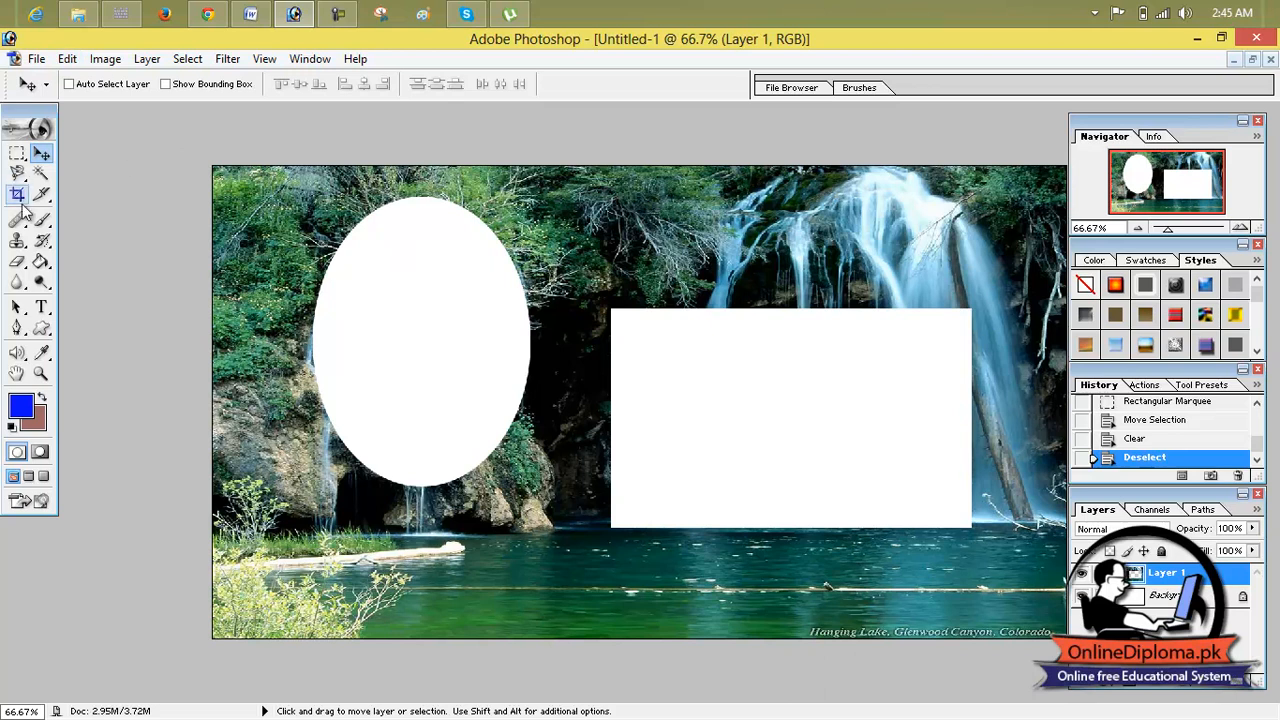
- Select the white oval with the Magic Wand and try to feather the selection by 200 pixels
left_click(41, 173)
left_click(352, 273)
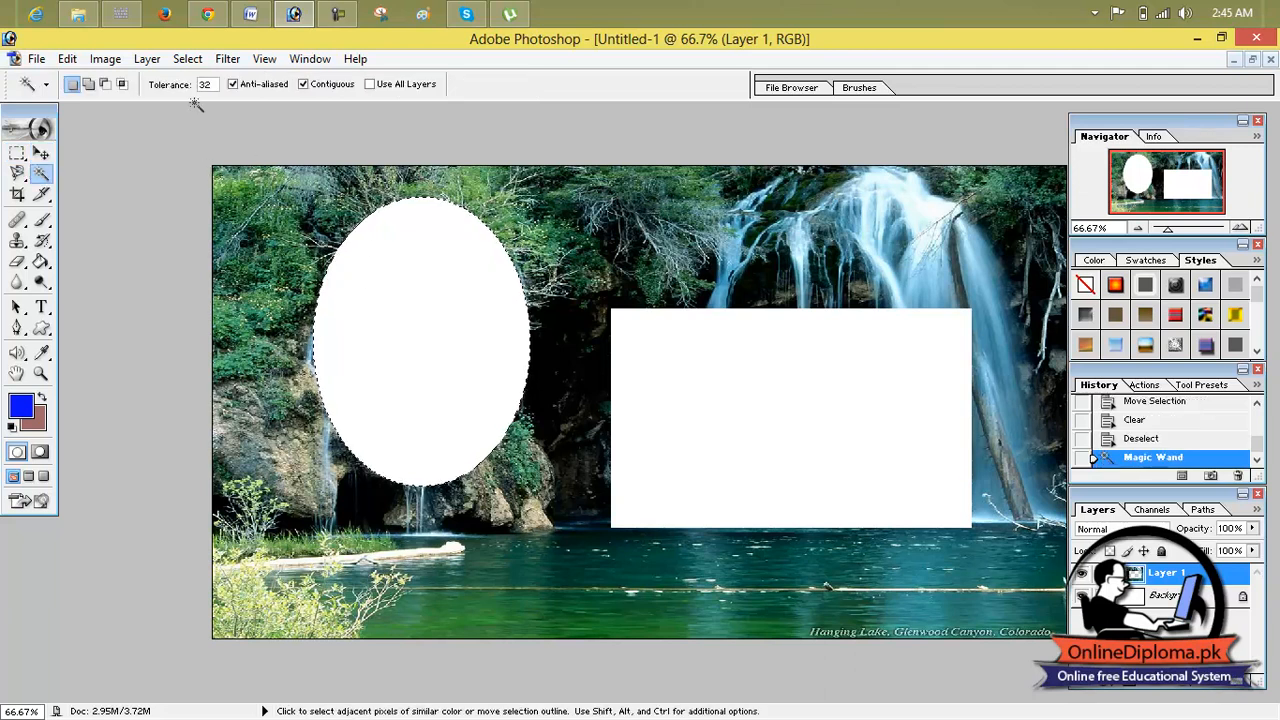
right_click(425, 233)
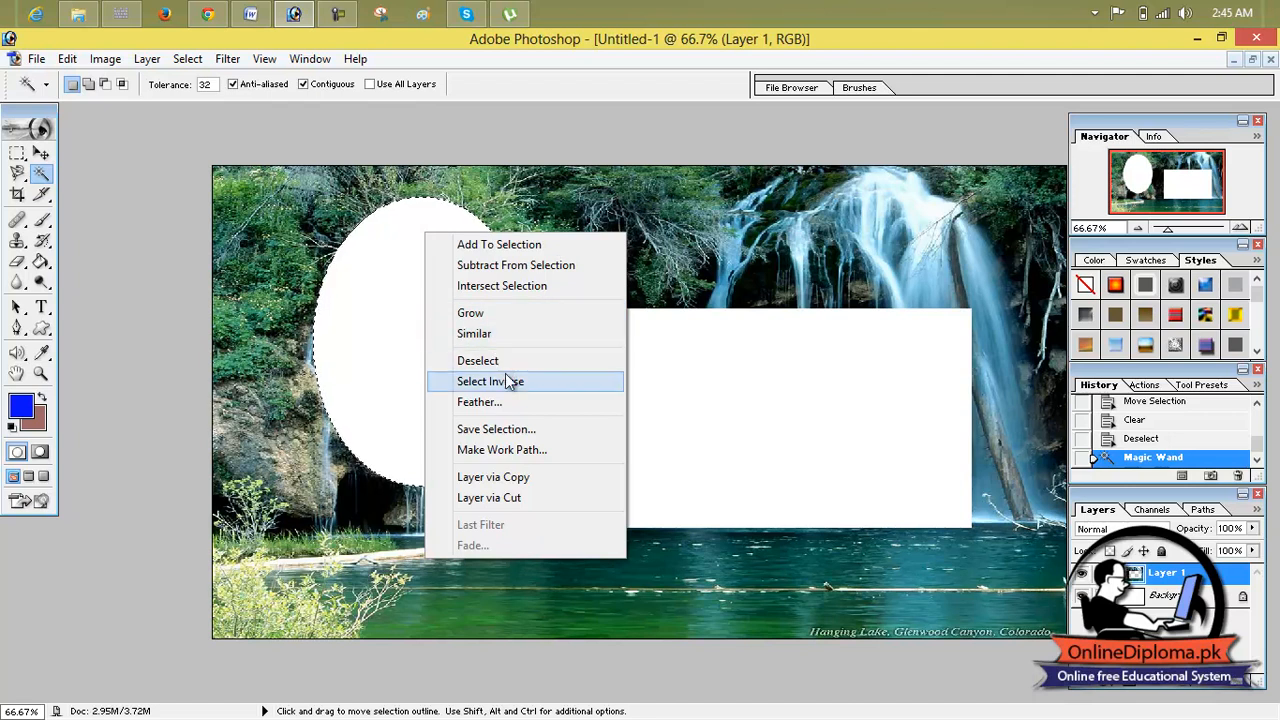
left_click(536, 402)
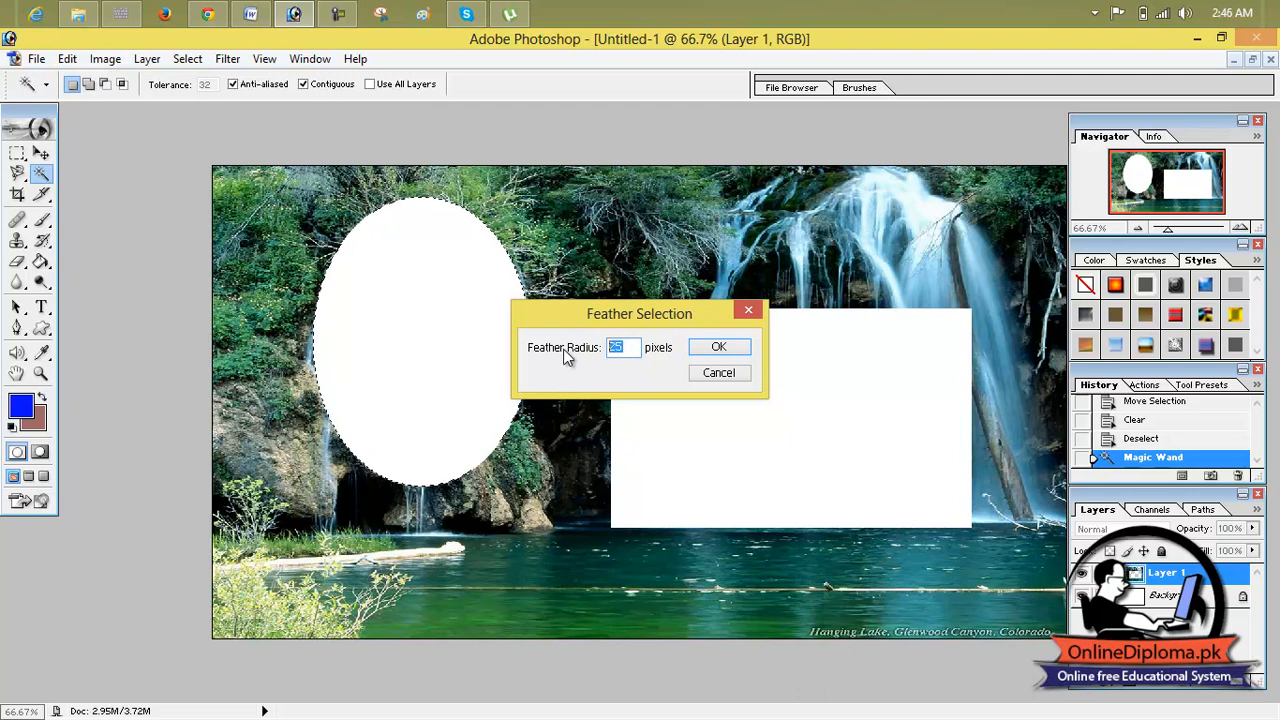
type("200")
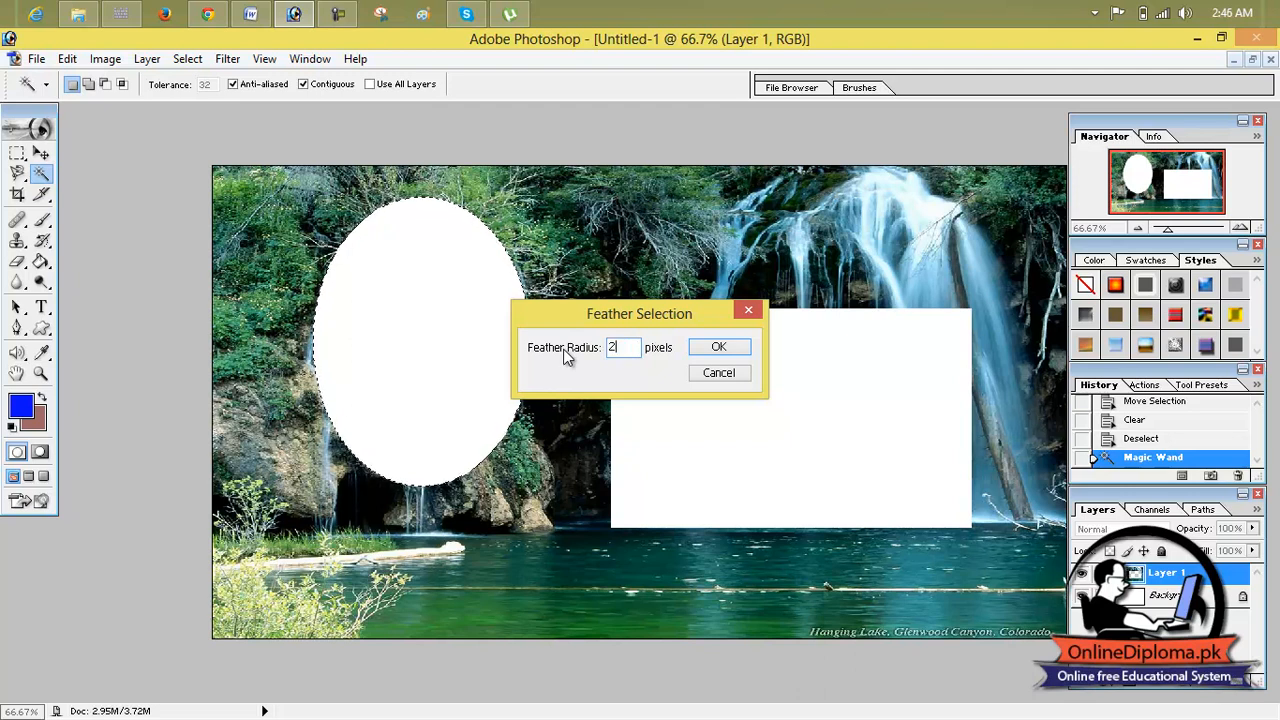
left_click(718, 347)
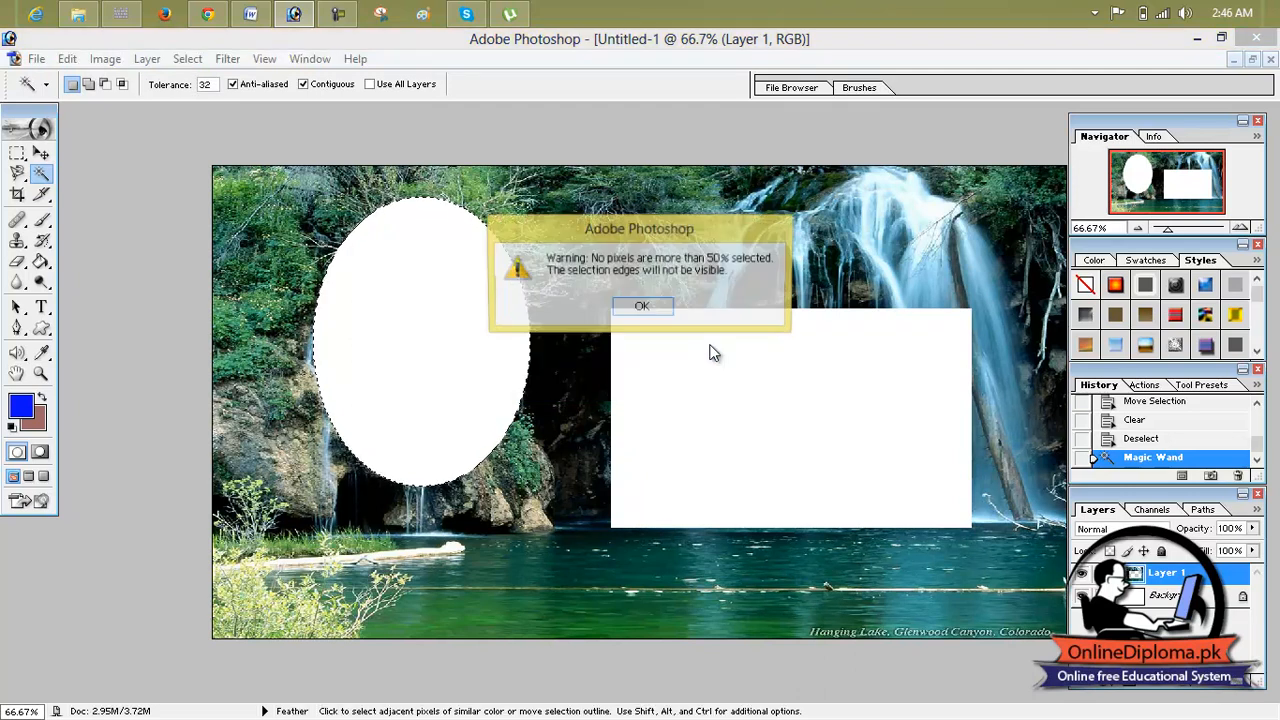
left_click(663, 307)
- Reselect the white oval with the Magic Wand and feather it with a smaller radius
right_click(447, 301)
left_click(400, 310)
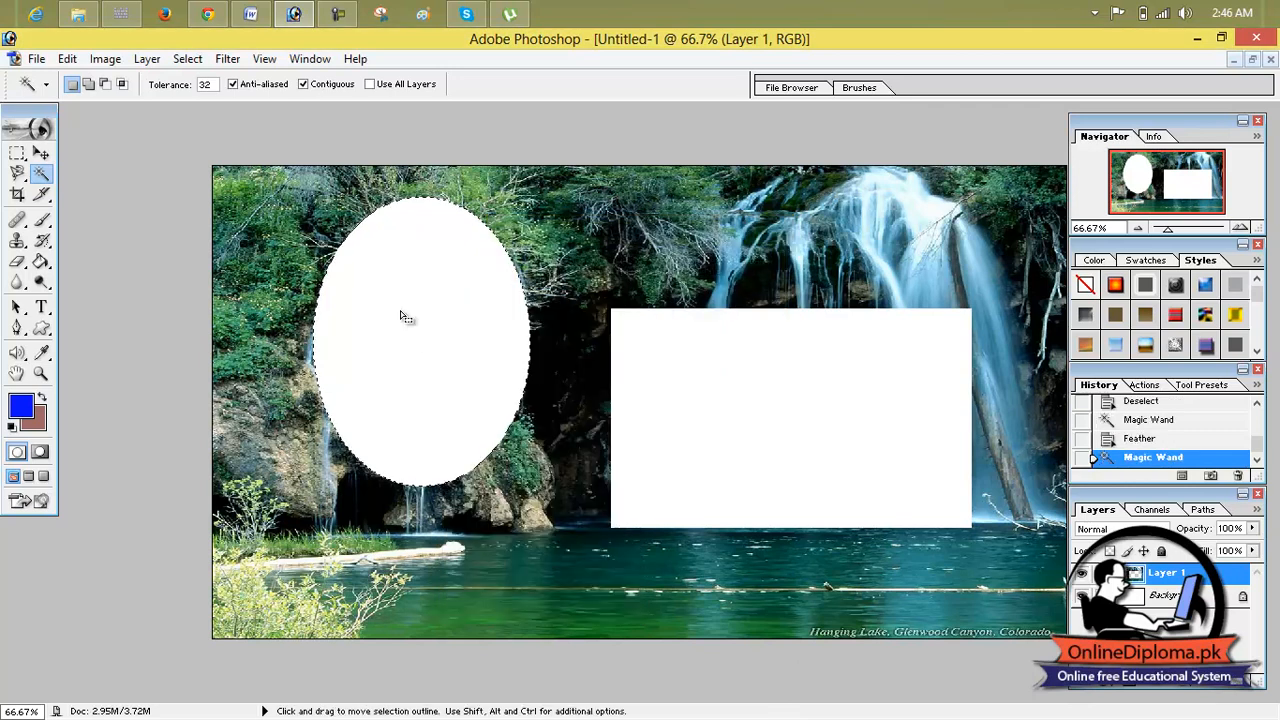
right_click(400, 317)
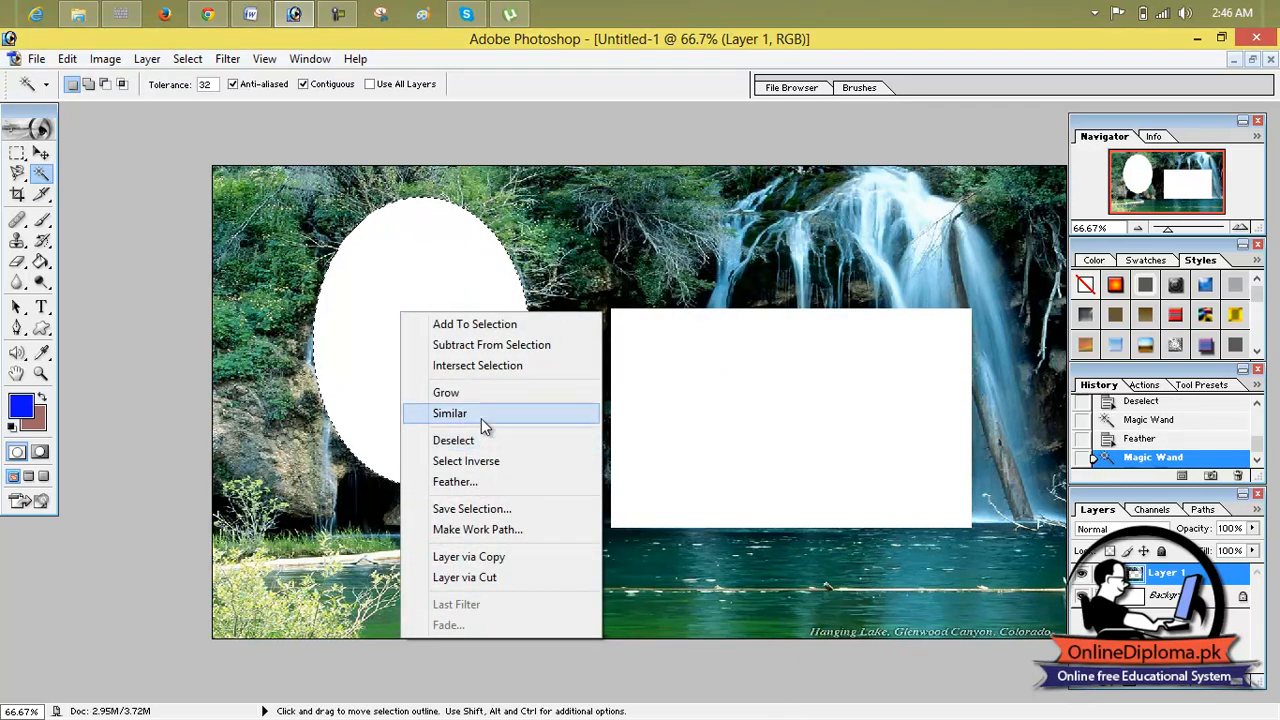
left_click(494, 482)
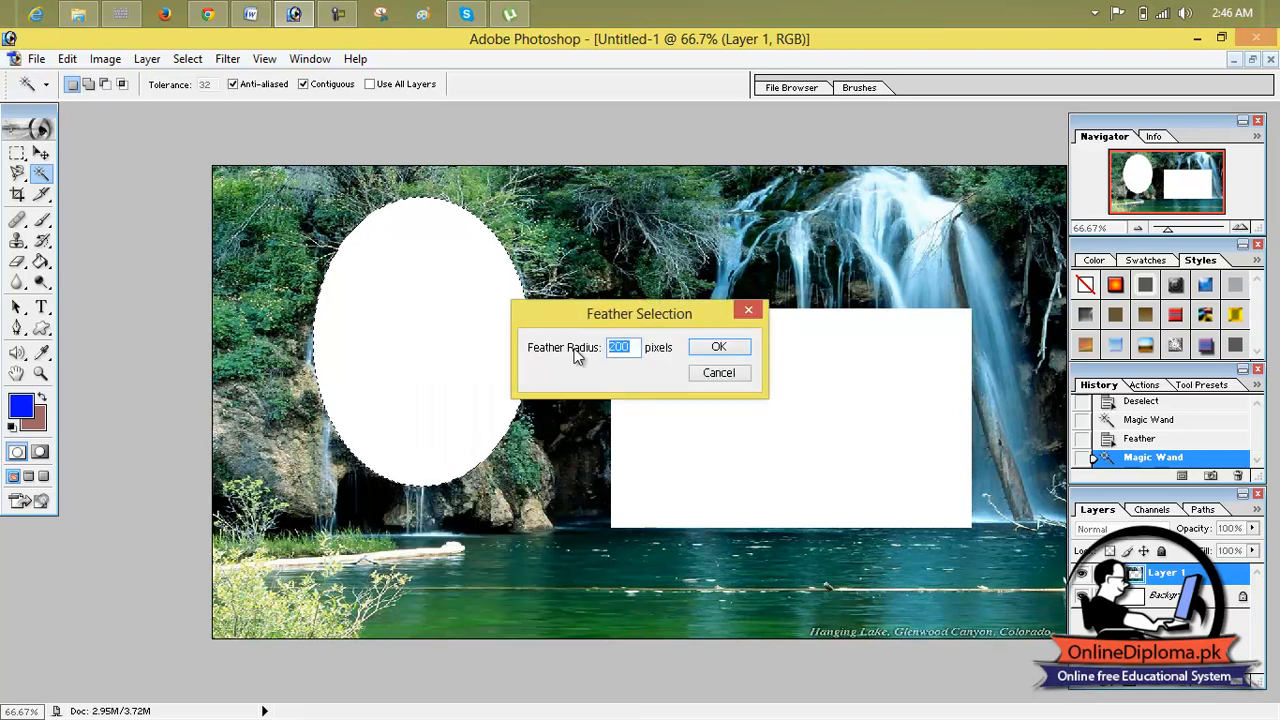
left_click(737, 348)
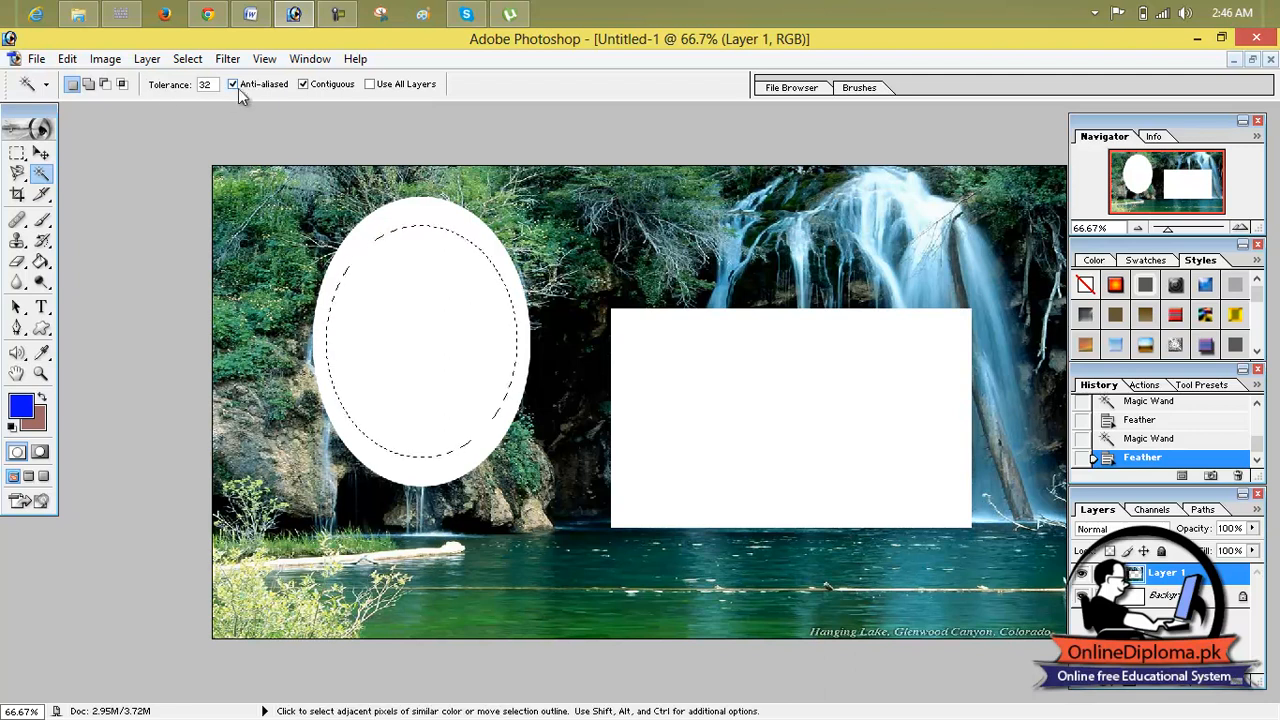
- Feather the oval selection once more with a radius of 20 pixels, and deselect it
right_click(437, 302)
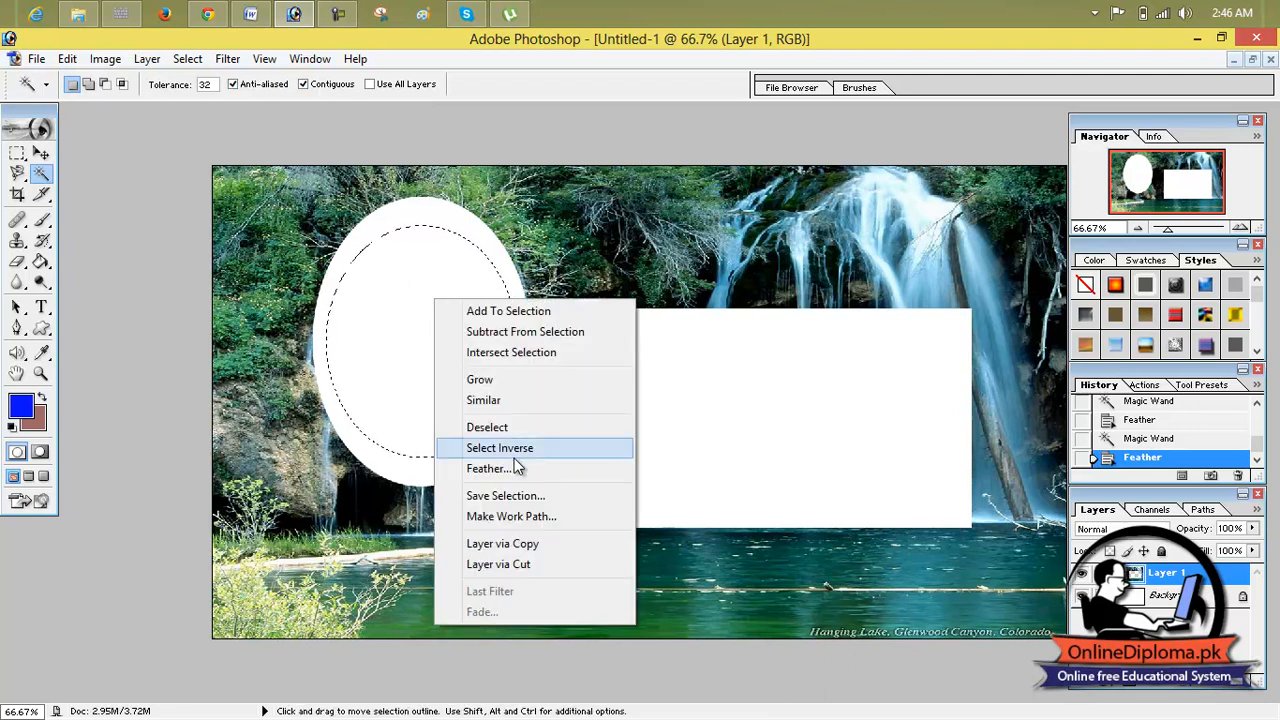
left_click(555, 465)
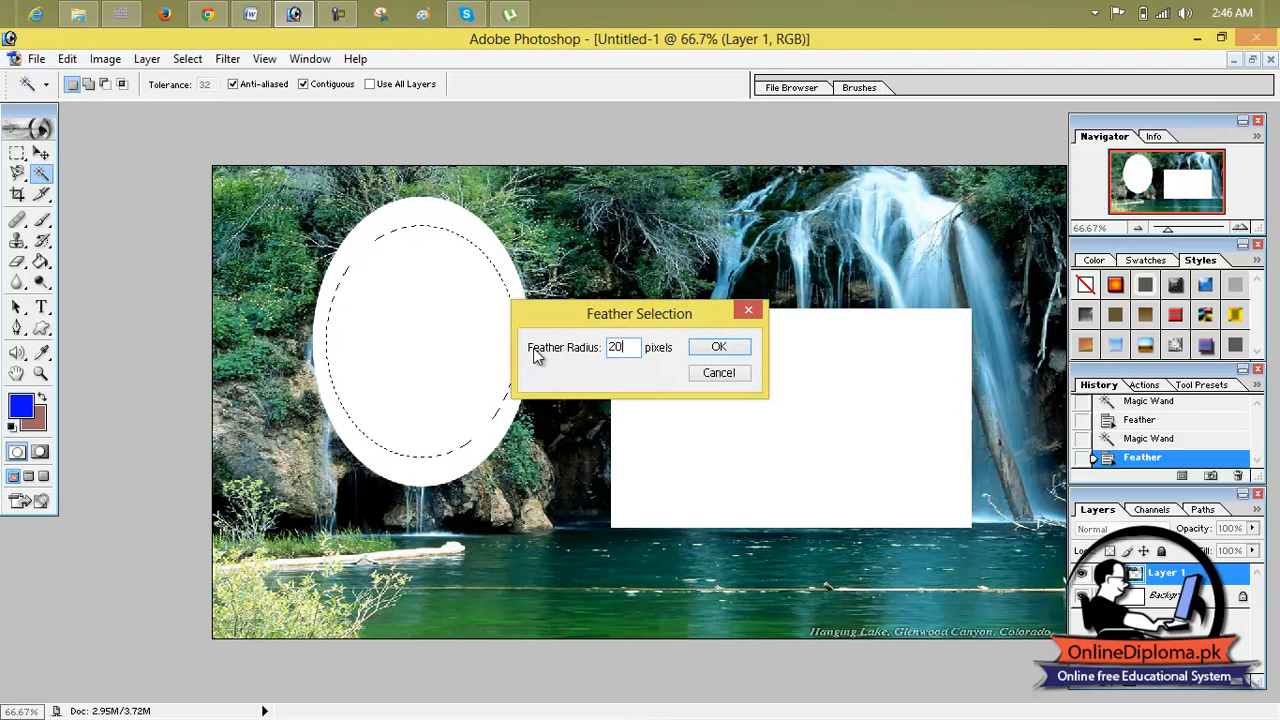
key("Return")
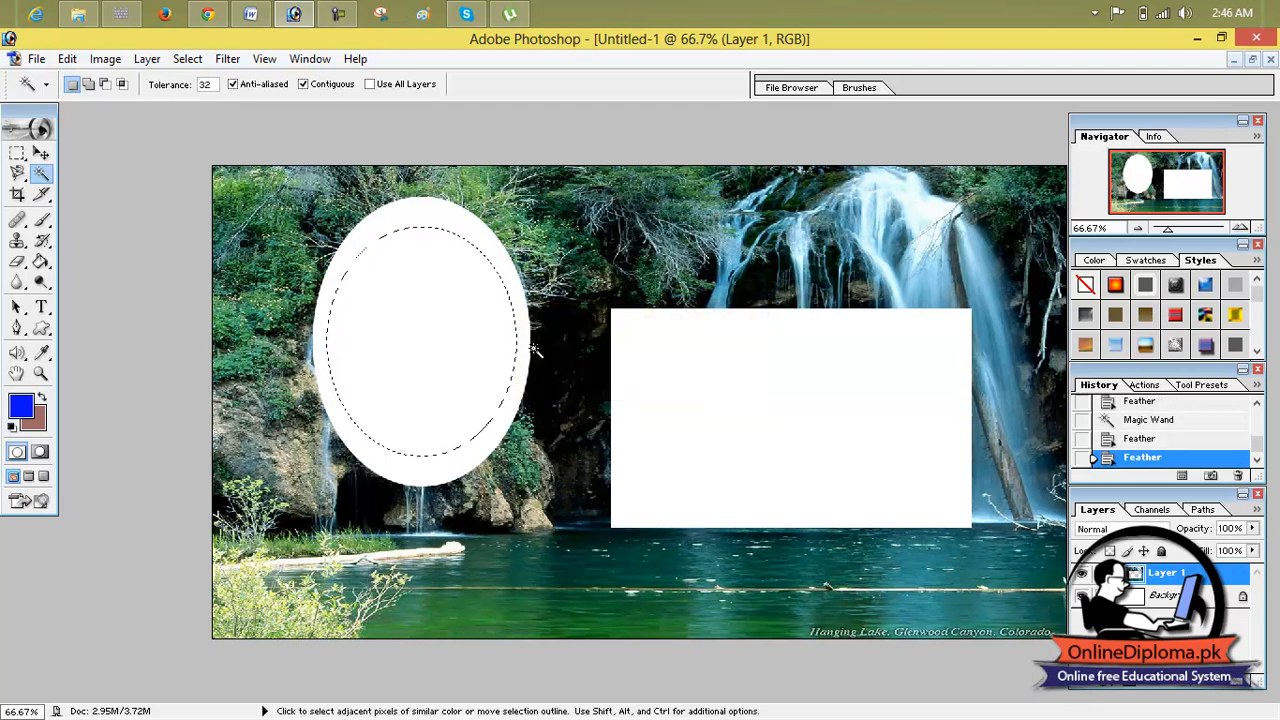
left_click_drag(489, 309, 491, 310)
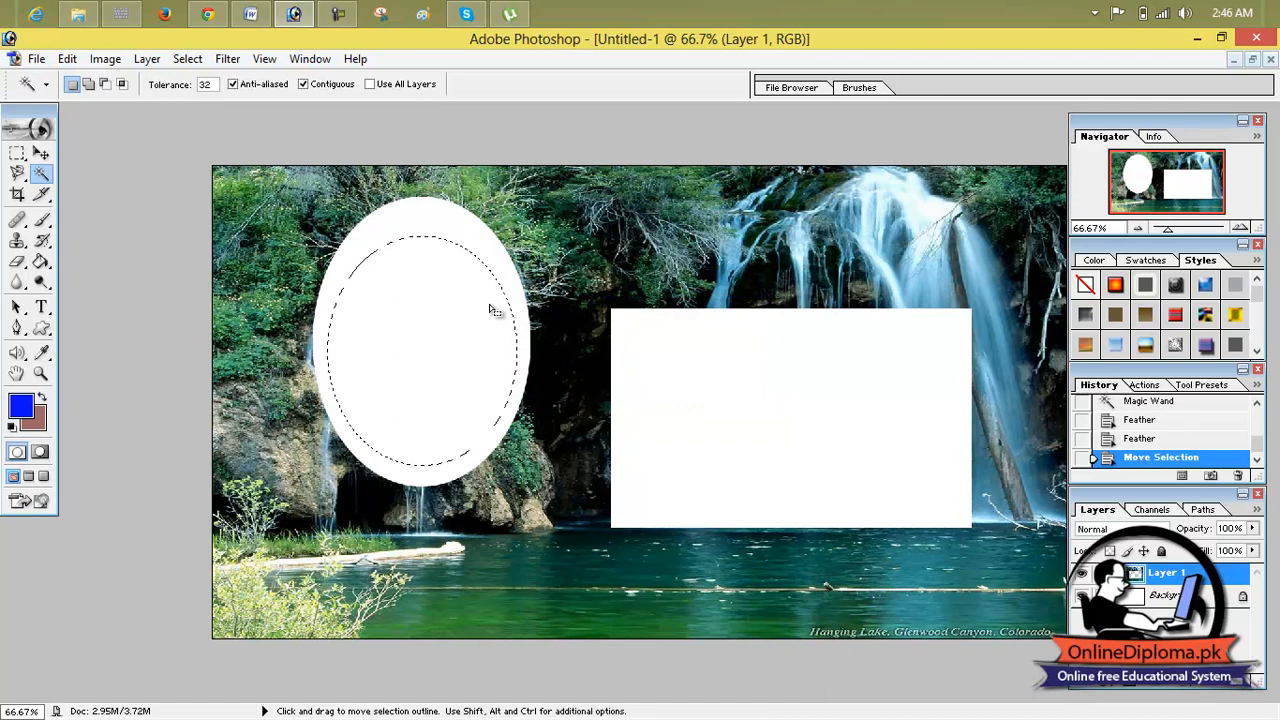
key("ctrl+d")
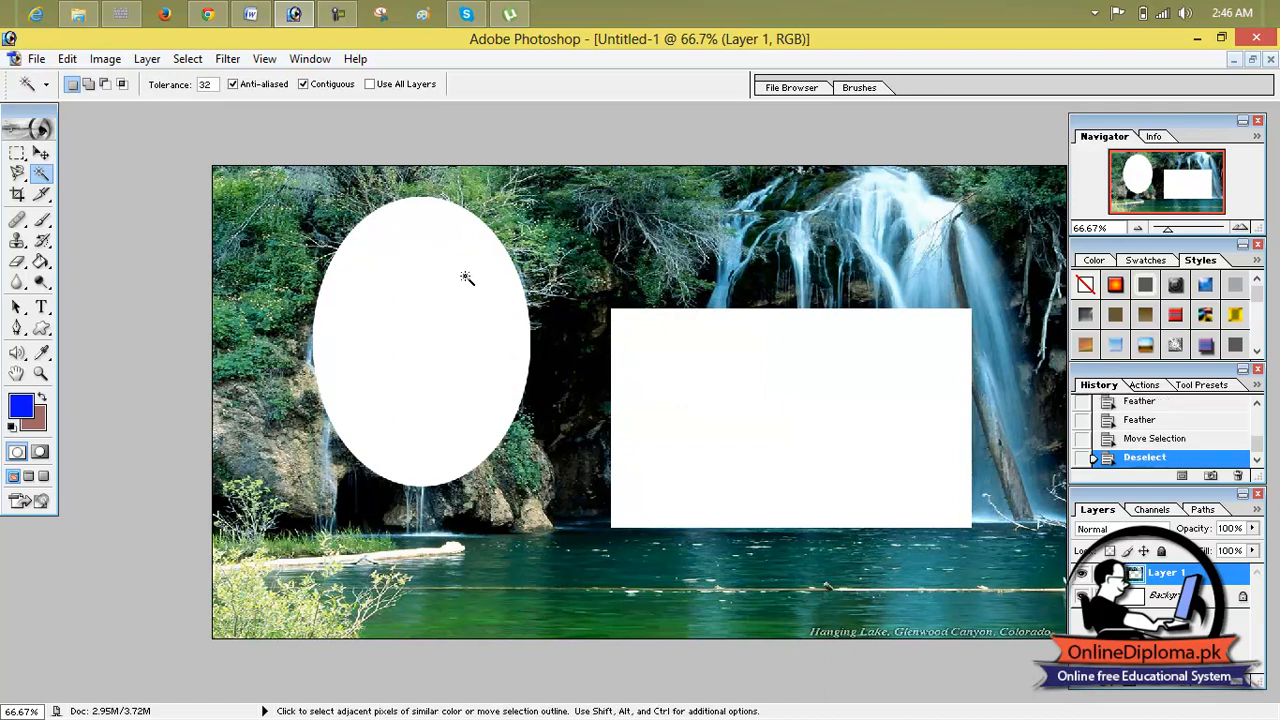
- Open the couple's photo 24374824.cms from New folder and maximize its document window
left_click(36, 59)
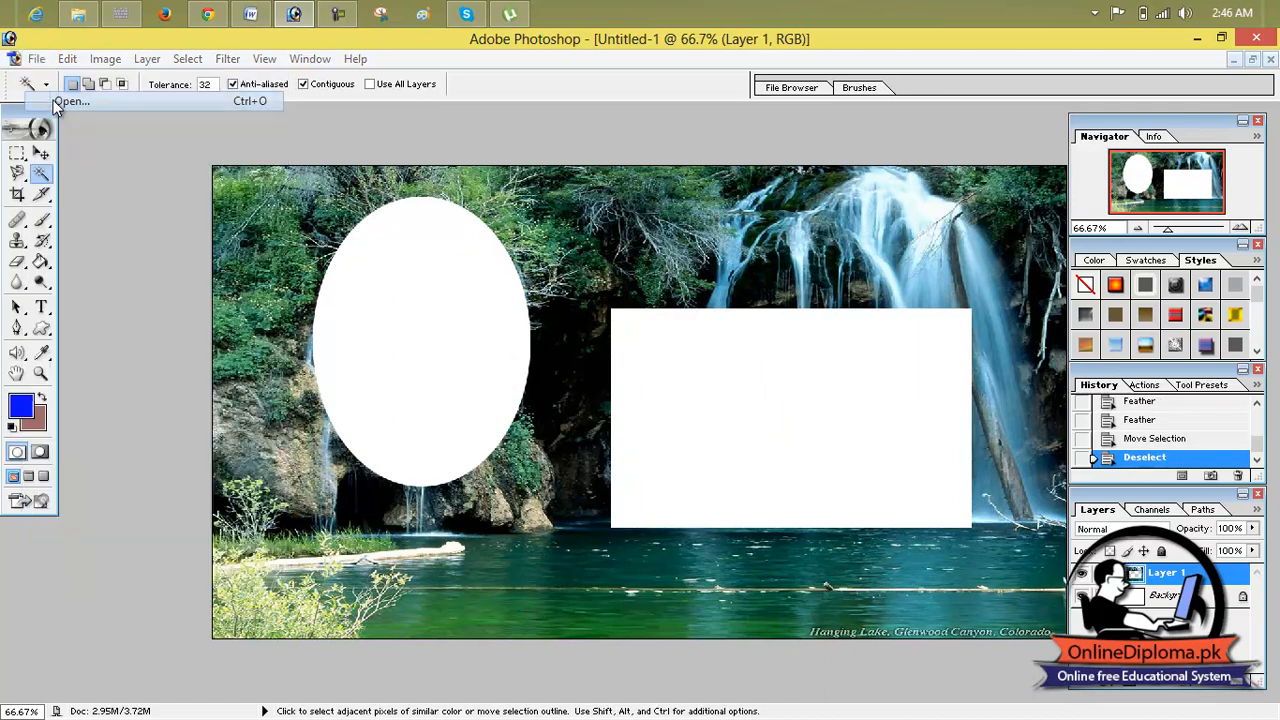
left_click(55, 97)
double_click(537, 282)
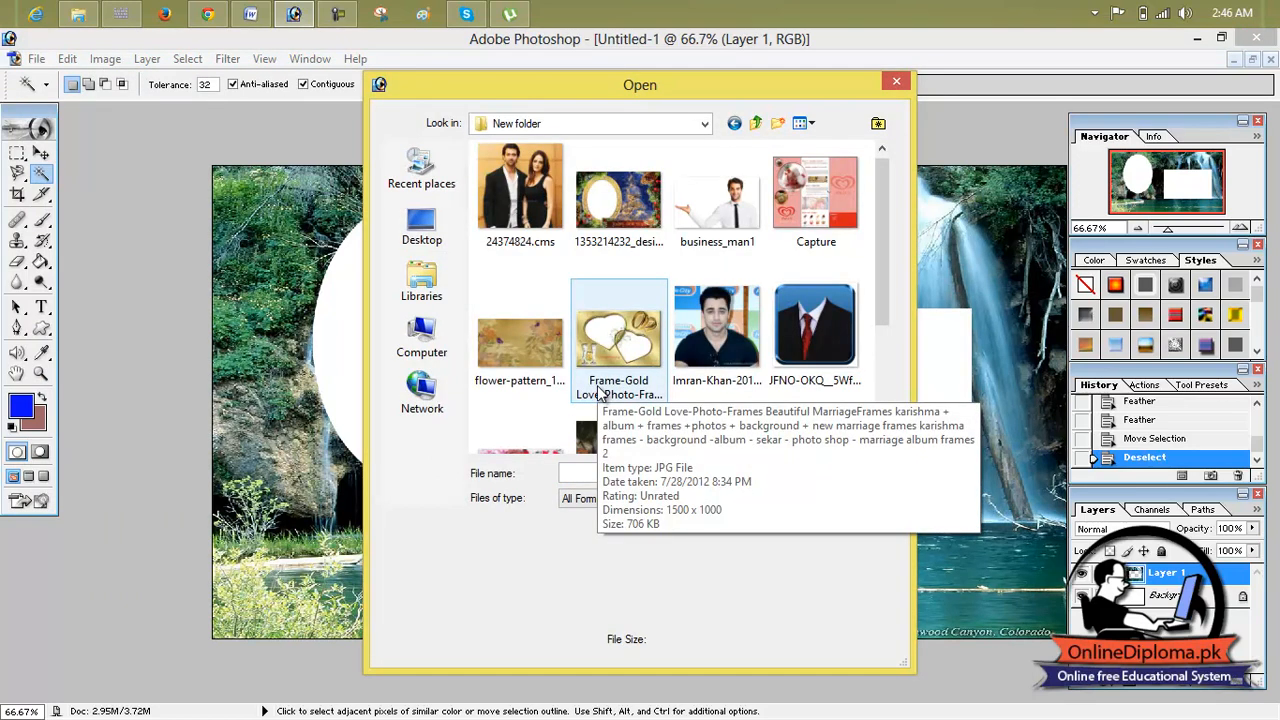
left_click(499, 187)
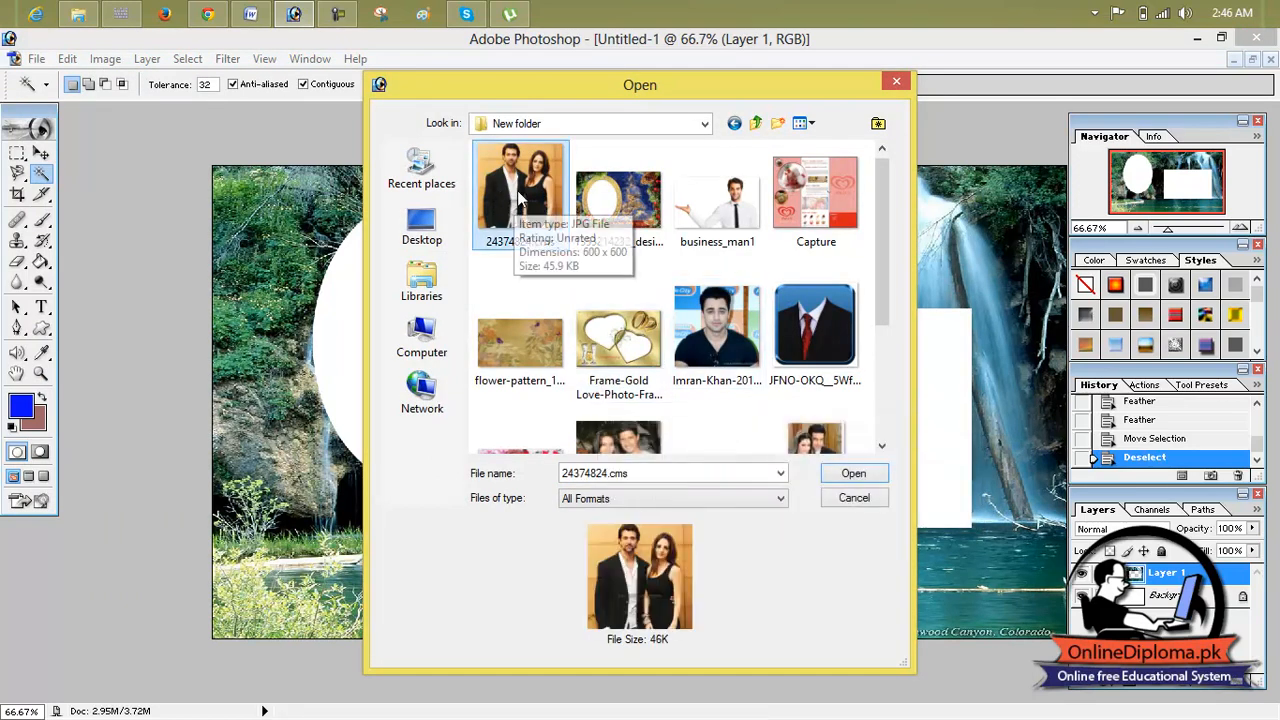
double_click(519, 200)
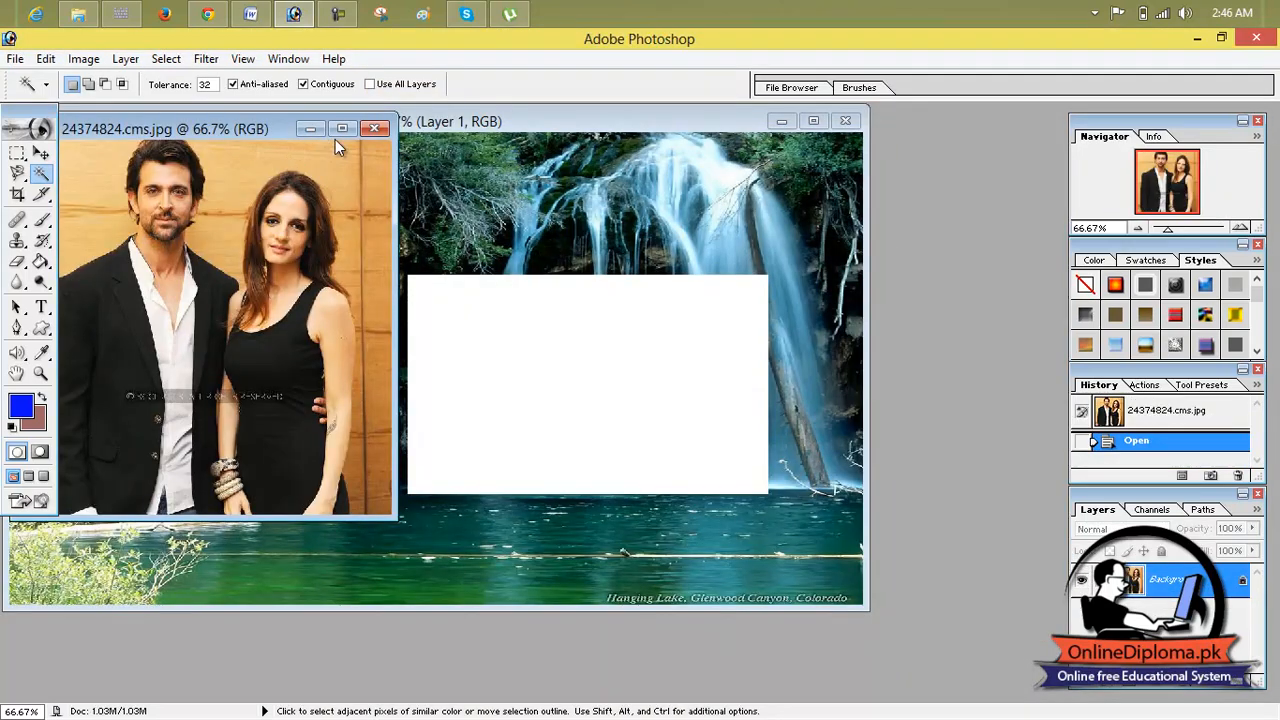
left_click(342, 128)
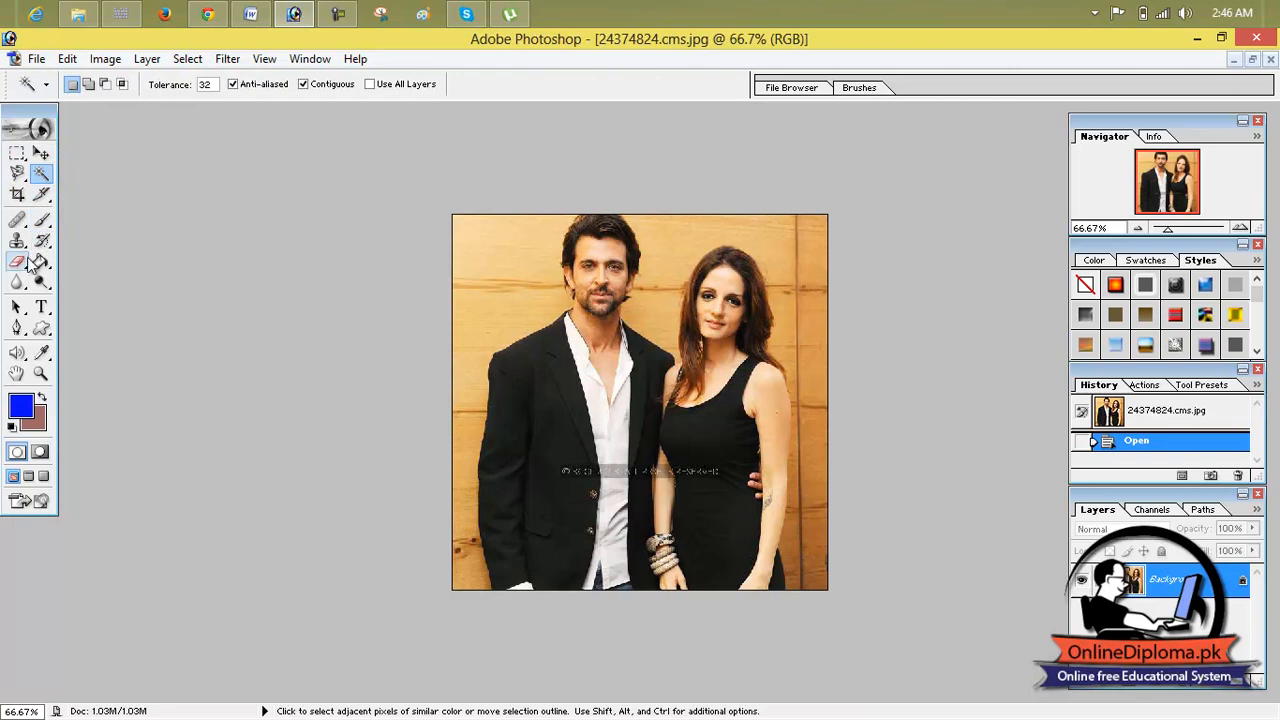
- Draw an elliptical selection around the man's head and upper chest, and adjust its position
left_click(20, 173)
left_click(17, 152)
left_click(17, 152)
left_click(110, 168)
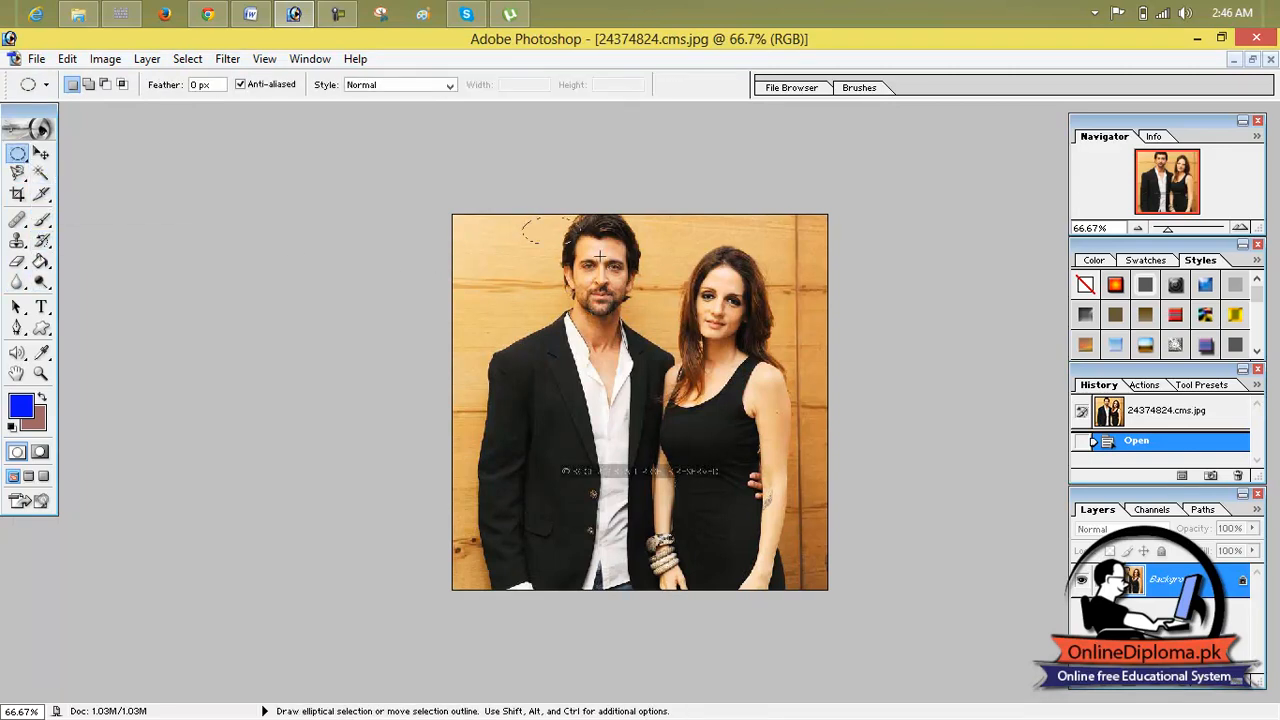
left_click_drag(665, 413, 665, 408)
left_click_drag(621, 364, 621, 367)
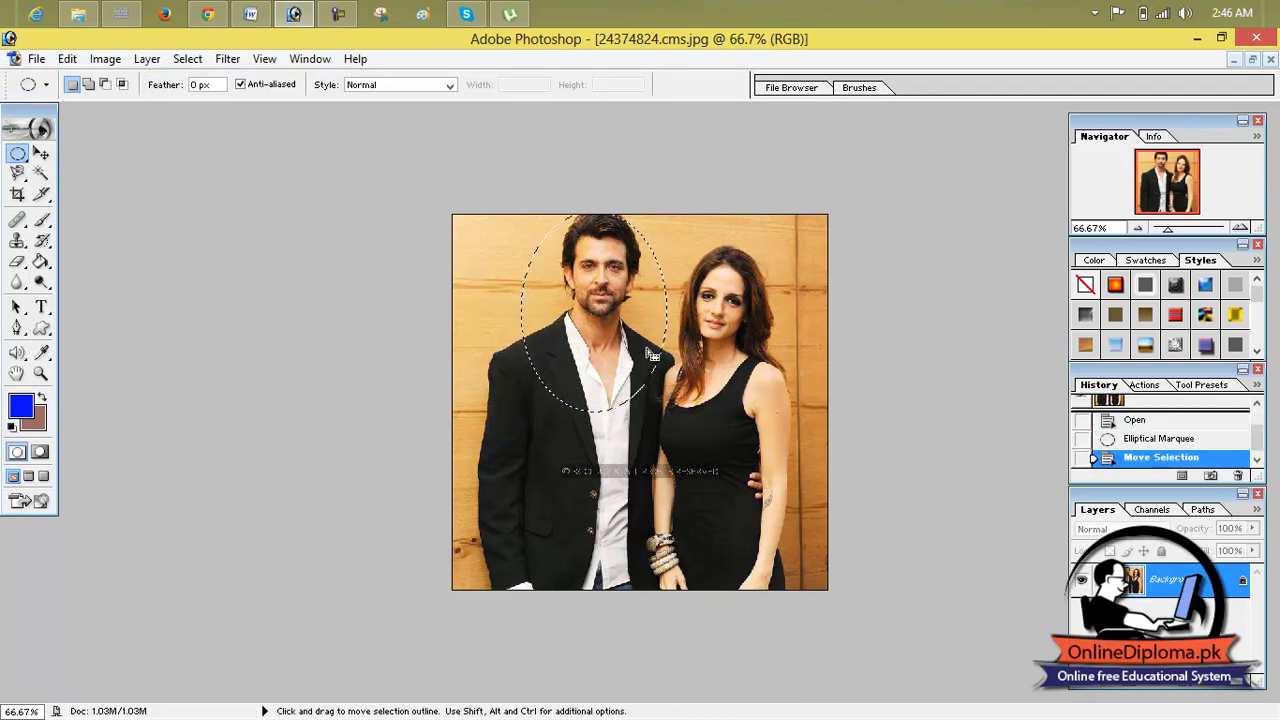
- Place the couple's photo window beside the frame document and move the man's oval cutout into the white oval
left_click(1252, 59)
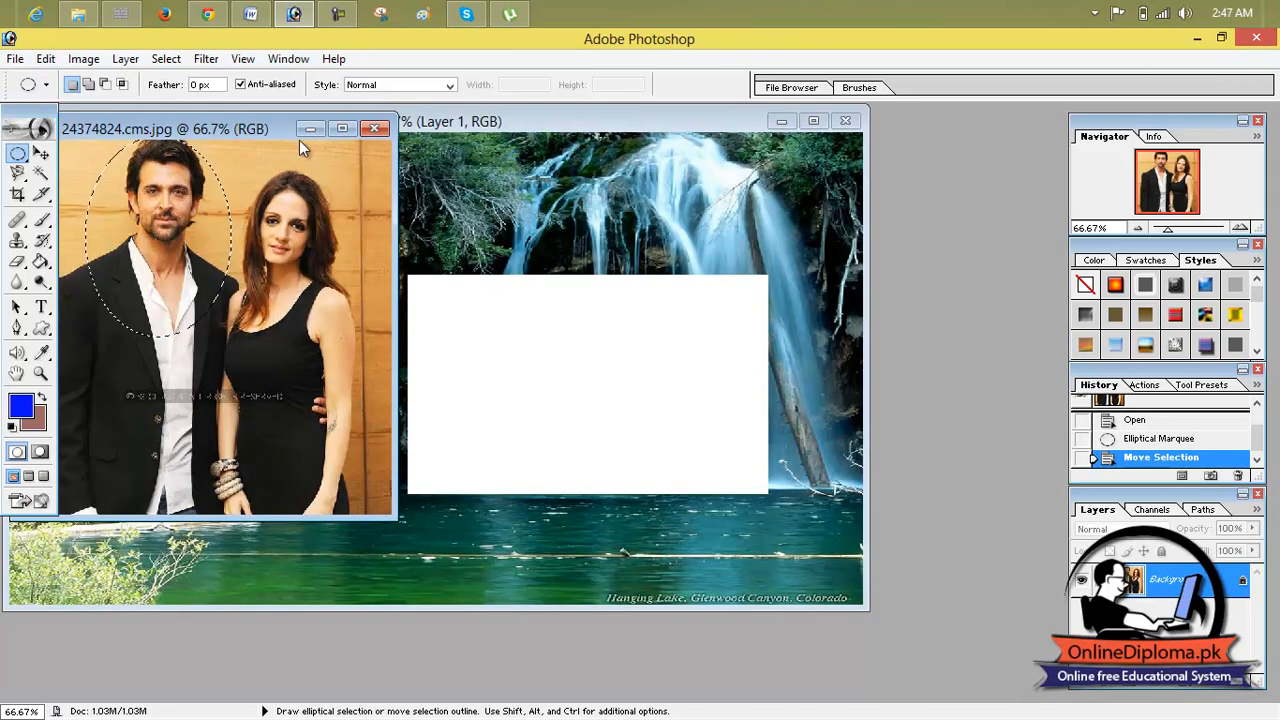
left_click_drag(263, 129, 955, 196)
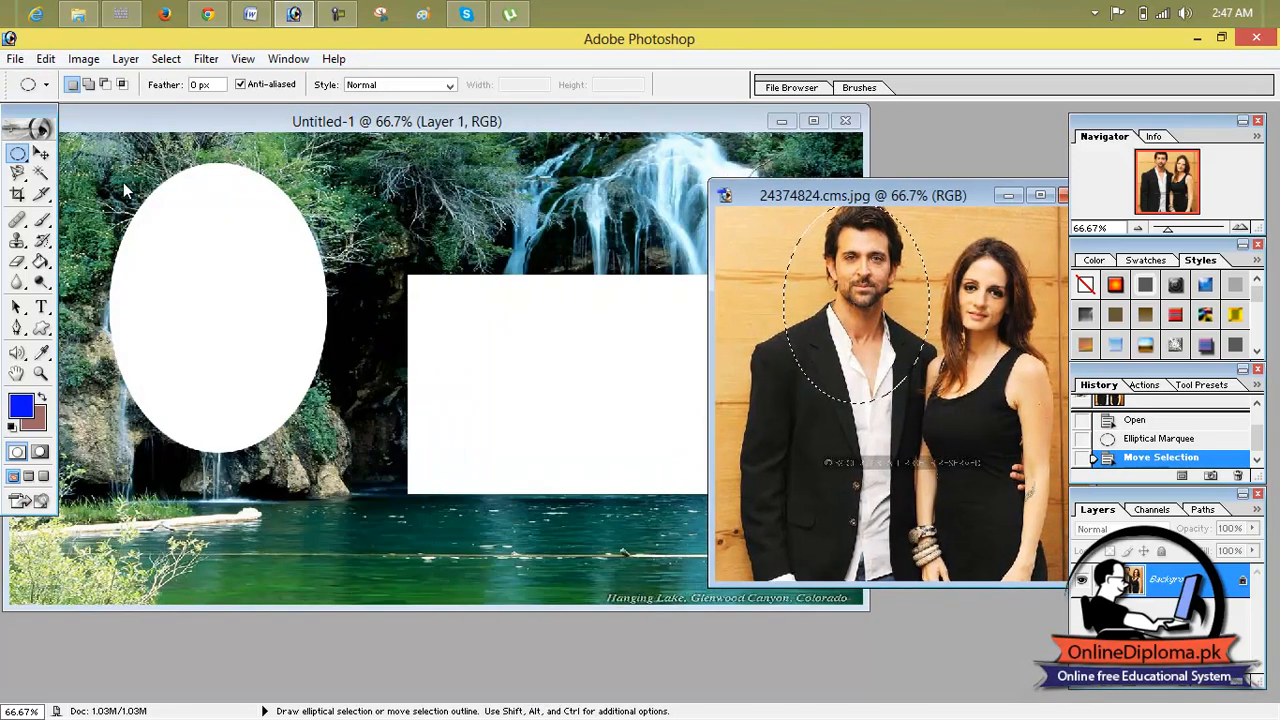
left_click(41, 152)
left_click_drag(855, 300, 220, 298)
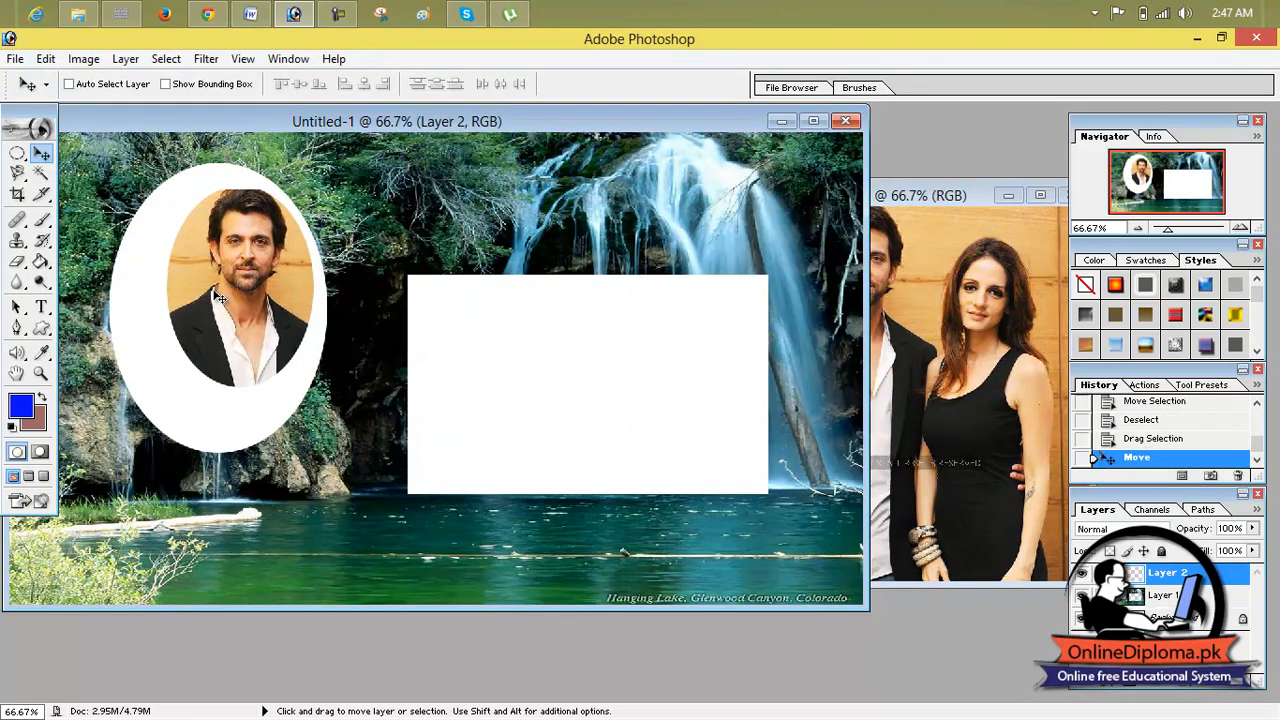
- Enlarge the man's cutout to 155.5% width and 156% height over the oval opening, and place its layer beneath the waterfall layer
key("ctrl+t")
left_click_drag(318, 390, 239, 369)
left_click_drag(329, 440, 330, 469)
left_click_drag(288, 404, 282, 404)
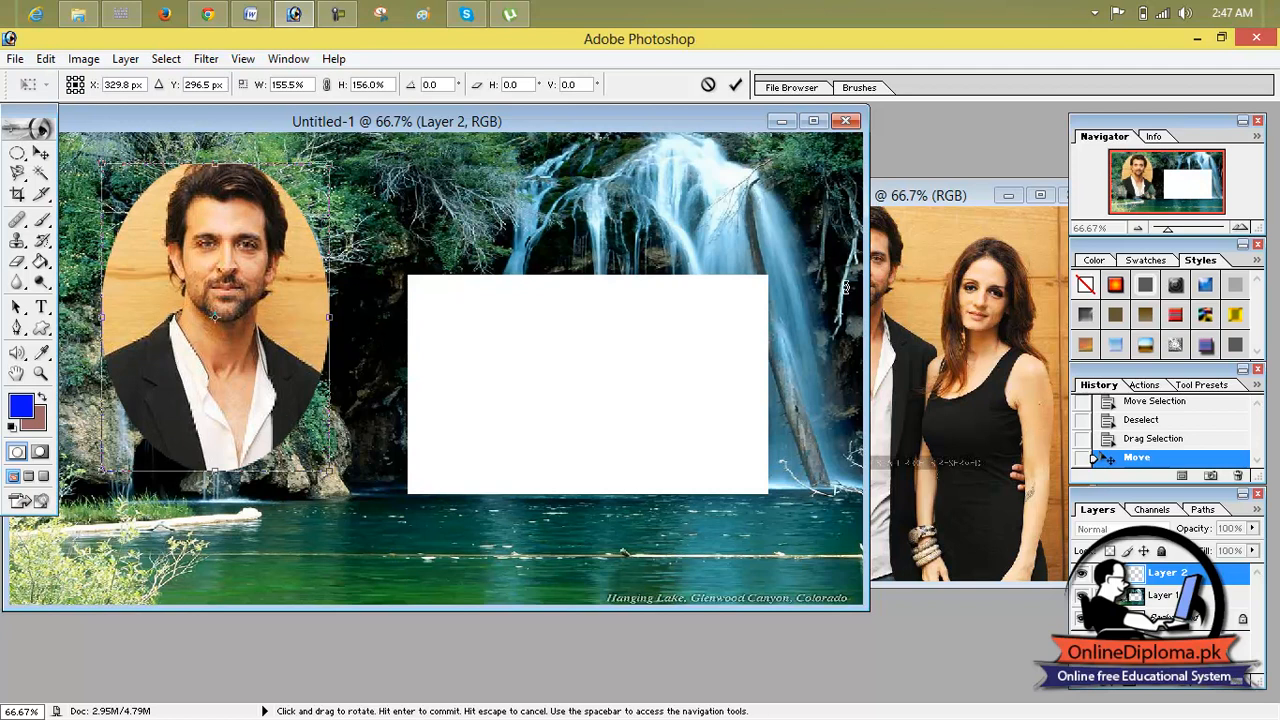
left_click(735, 85)
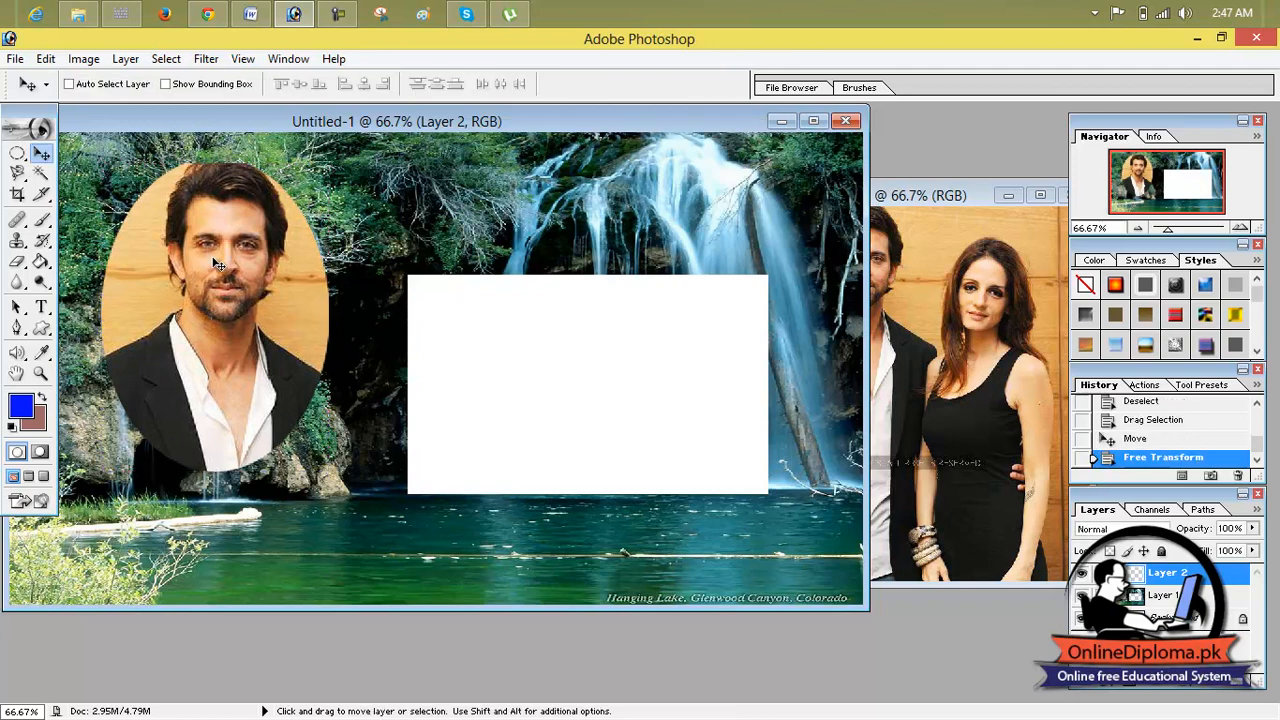
left_click_drag(1146, 596, 1146, 578)
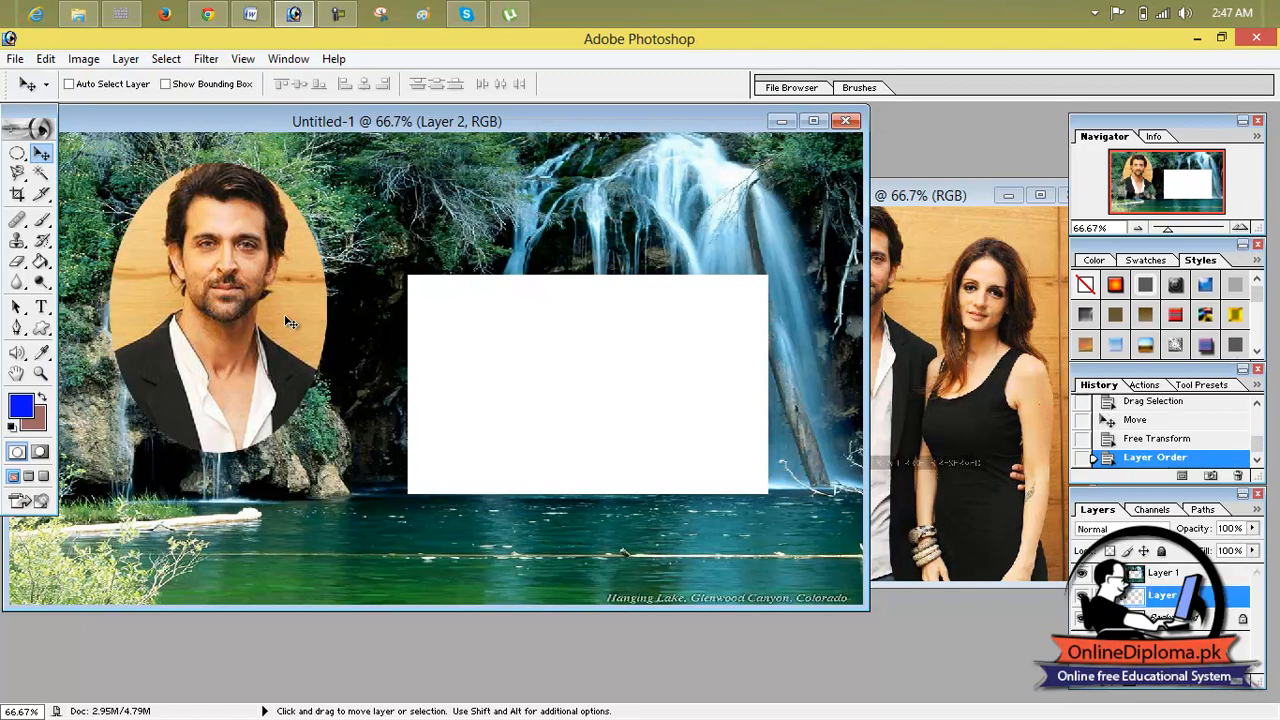
mouse_move(196, 316)
left_mouse_down()
mouse_move(198, 329)
mouse_move(204, 313)
left_mouse_up()
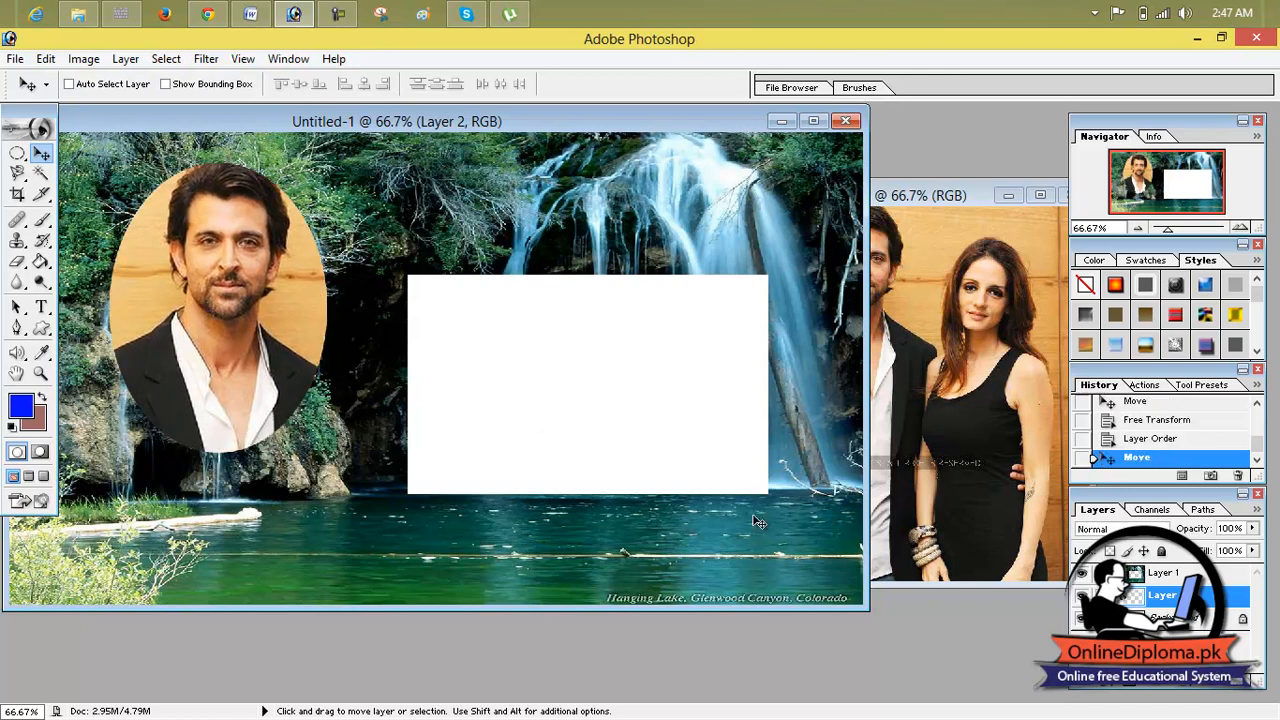
- Deselect the man in the couple's photo and select the woman's head with a rectangular marquee
left_click(952, 200)
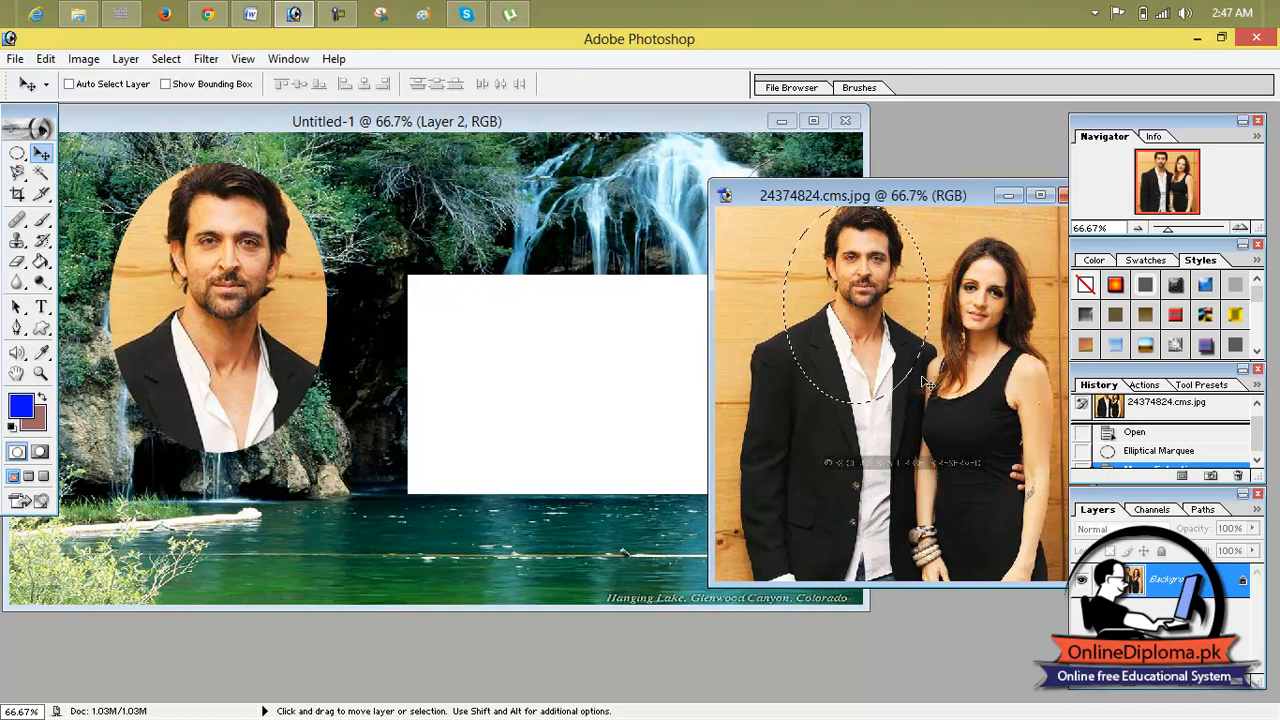
key("ctrl+d")
left_click(18, 155)
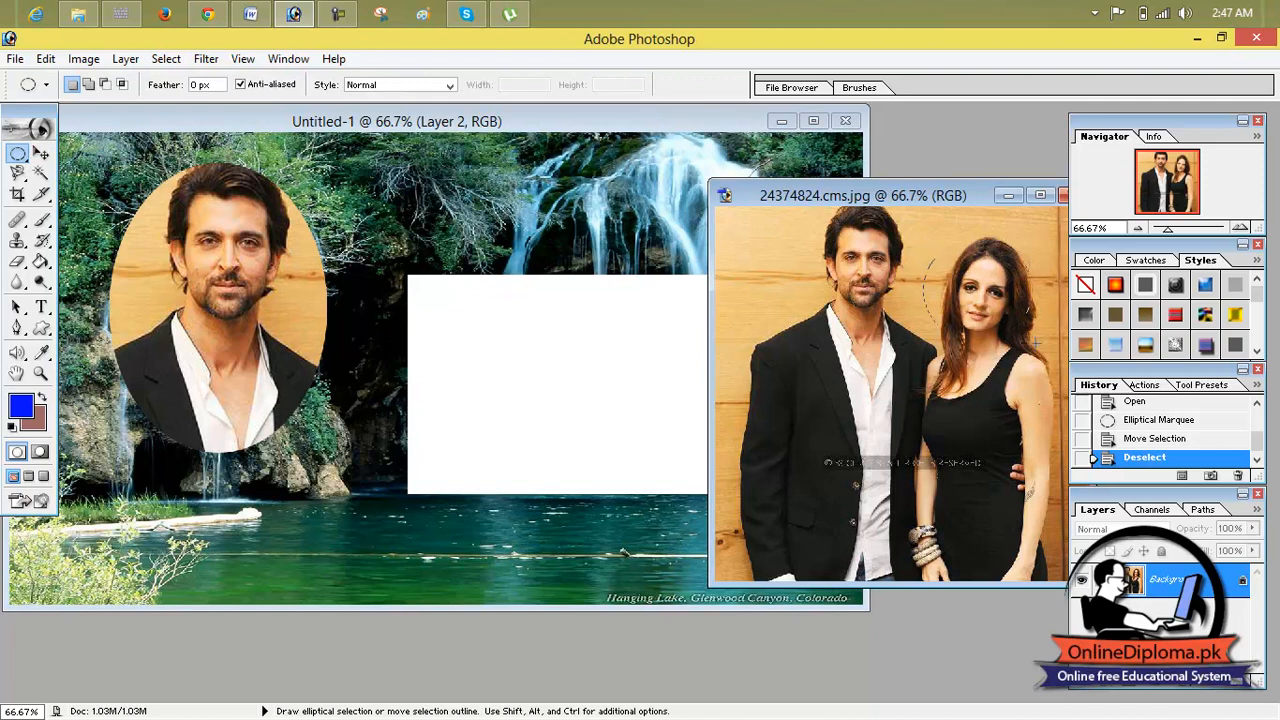
left_click_drag(1048, 347, 1049, 348)
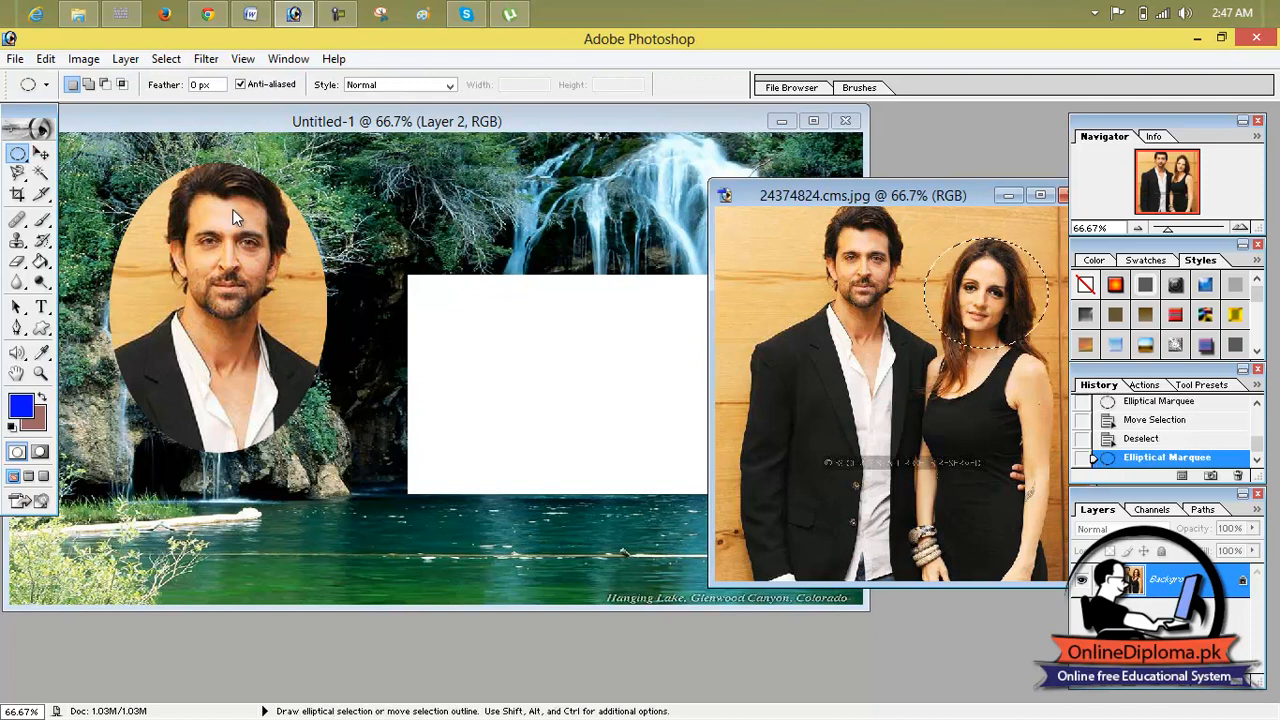
left_click(24, 158)
left_click(120, 153)
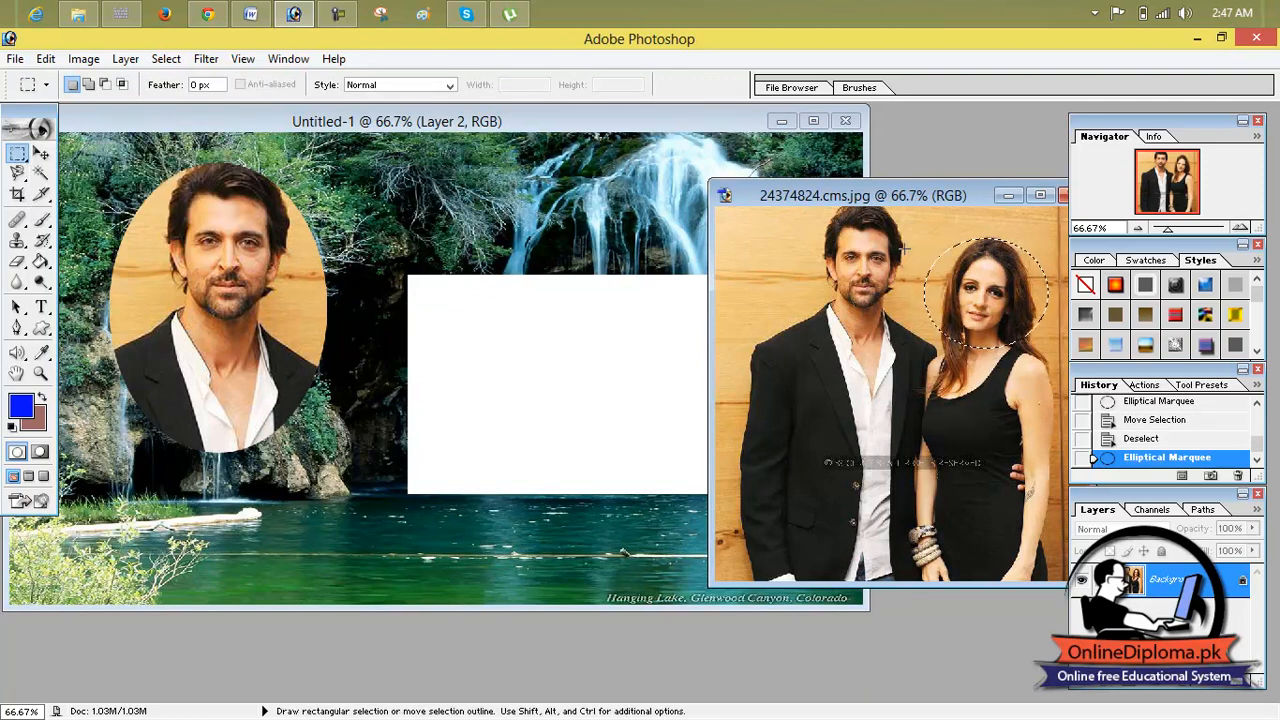
left_click_drag(1059, 341, 1069, 342)
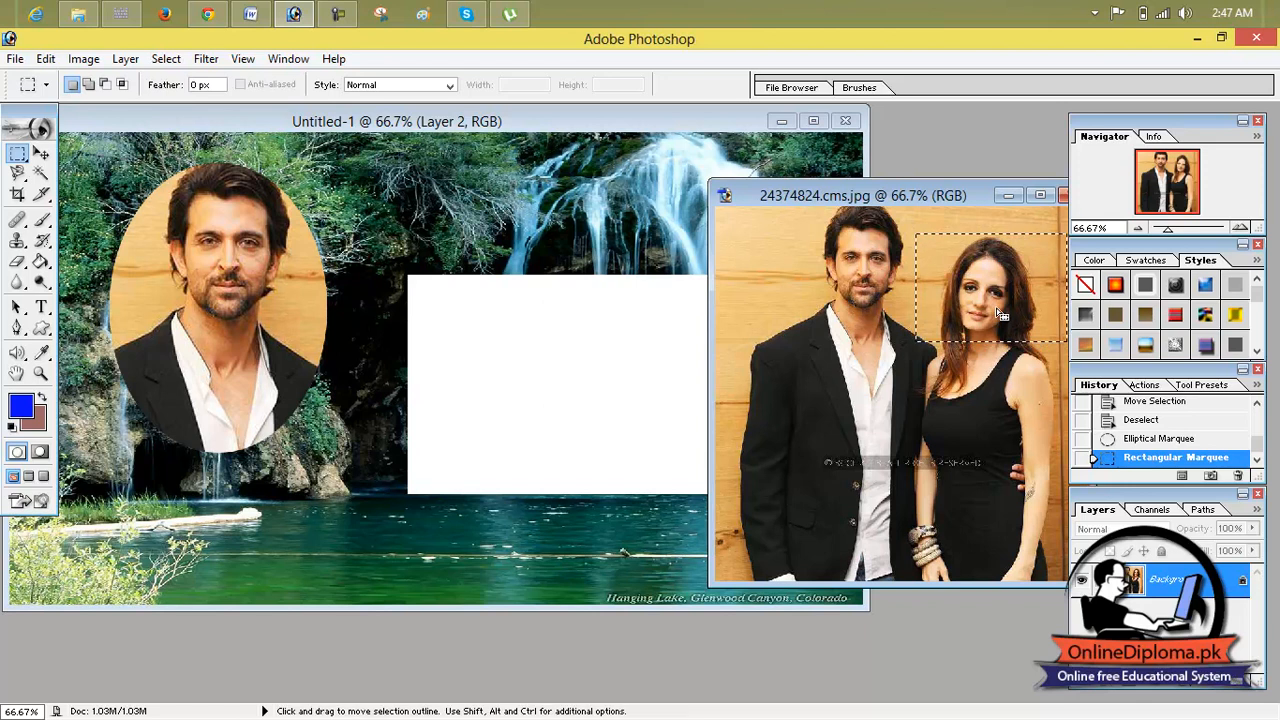
- Move the woman's rectangular cutout into the upper-left corner of the frame's white rectangle
left_click_drag(985, 294, 612, 365)
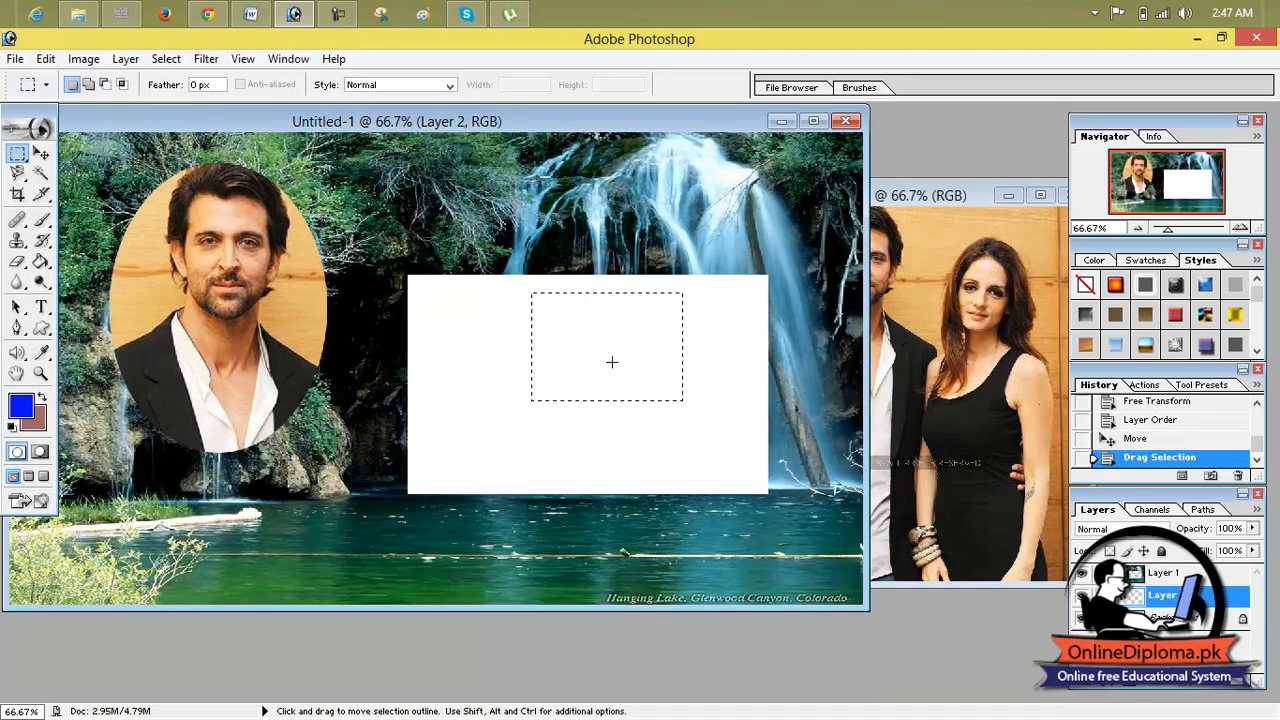
left_click(41, 153)
left_click(990, 305)
left_click_drag(990, 305, 492, 345)
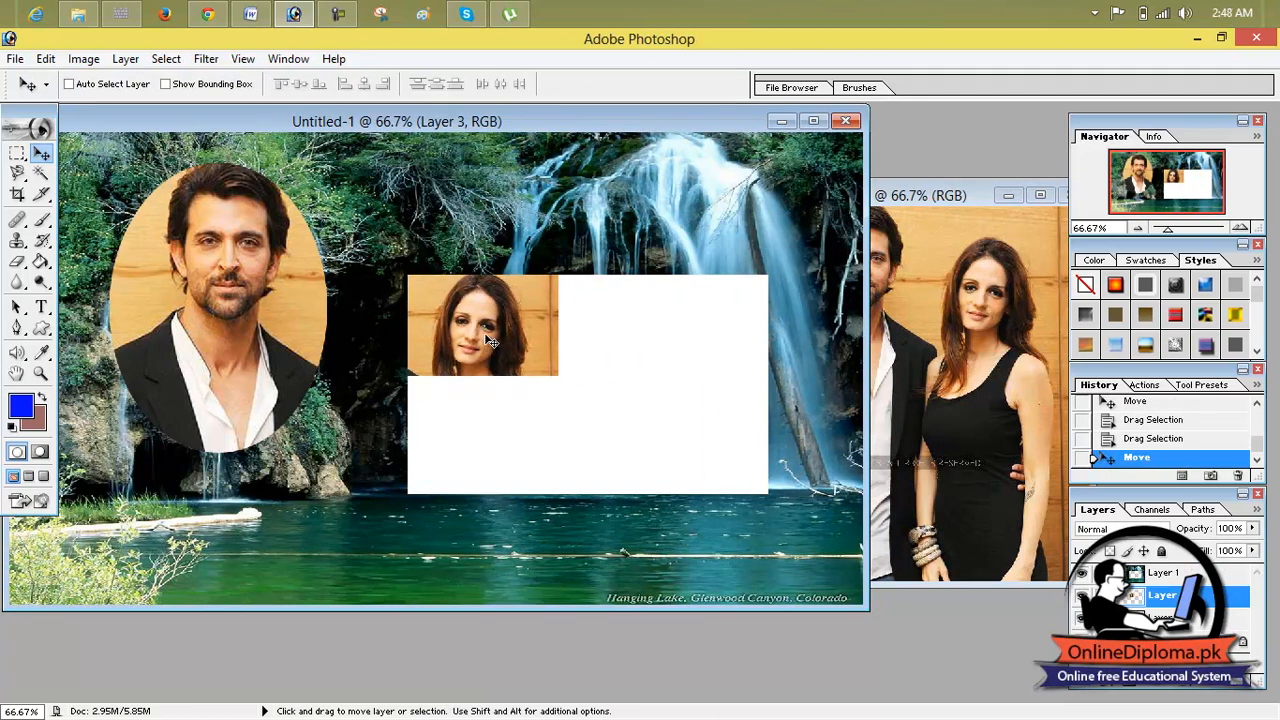
- Scale the woman's cutout to 246.2% width and 208% height to cover the rectangular opening
key("ctrl+t")
left_click_drag(559, 377, 784, 497)
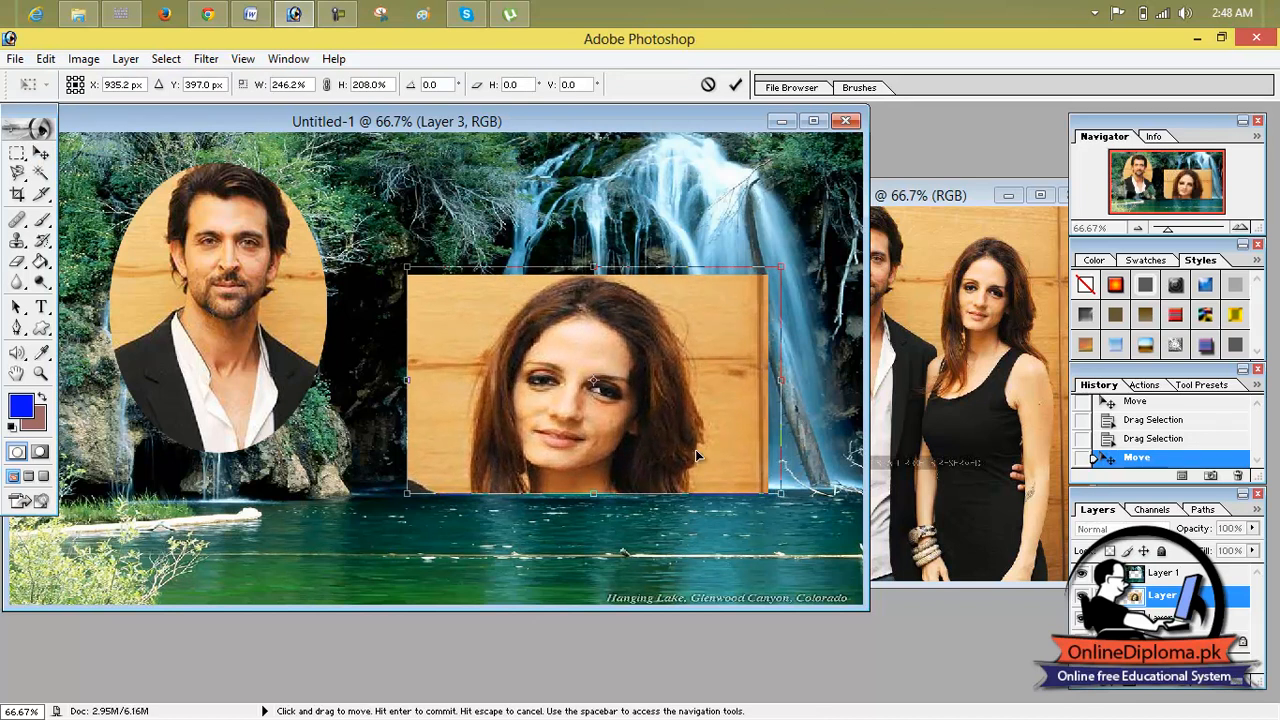
left_click(736, 84)
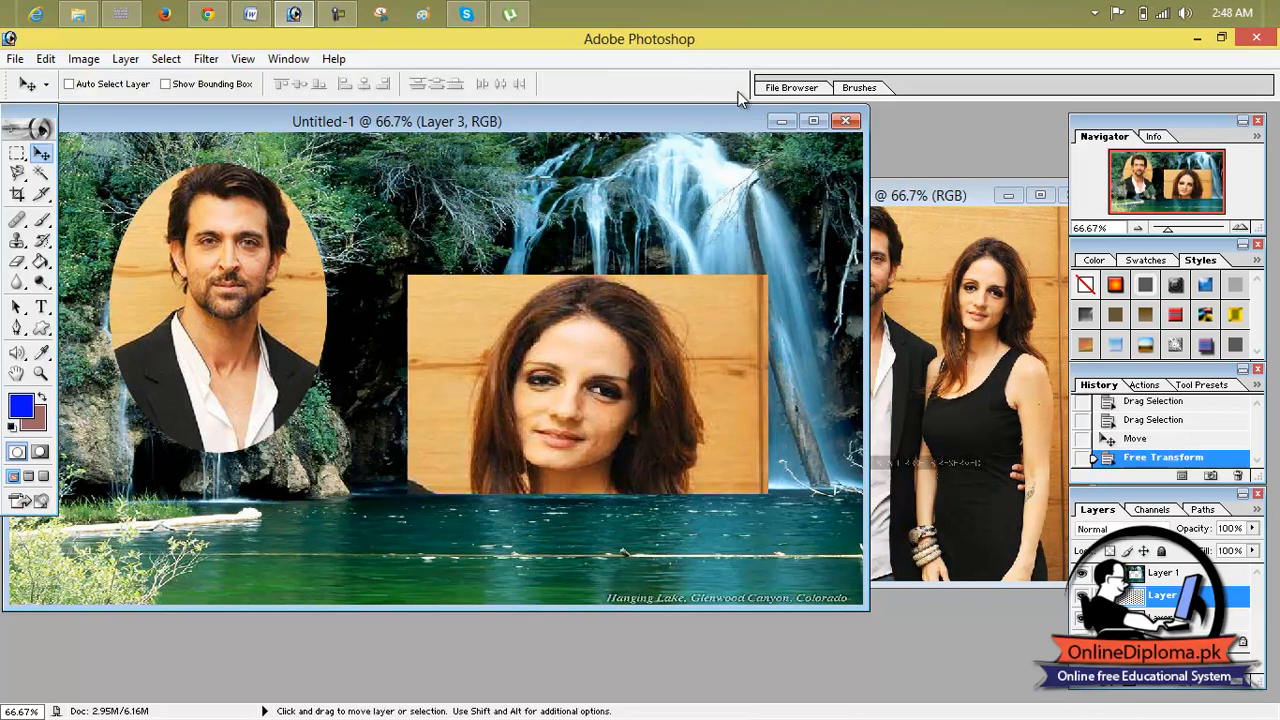
- Shift the woman's picture slightly left and widen it to 112.5% to fill the rectangular opening
left_click_drag(668, 406, 648, 407)
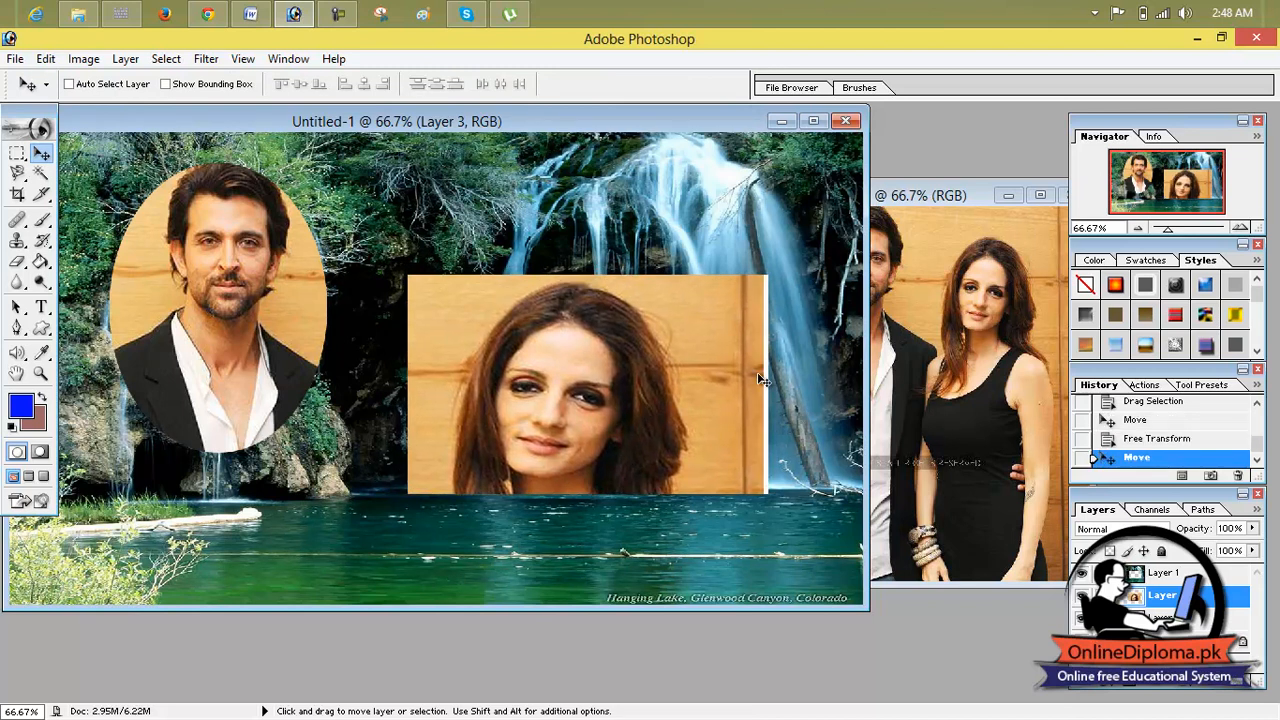
key("ctrl+t")
left_click_drag(768, 385, 809, 391)
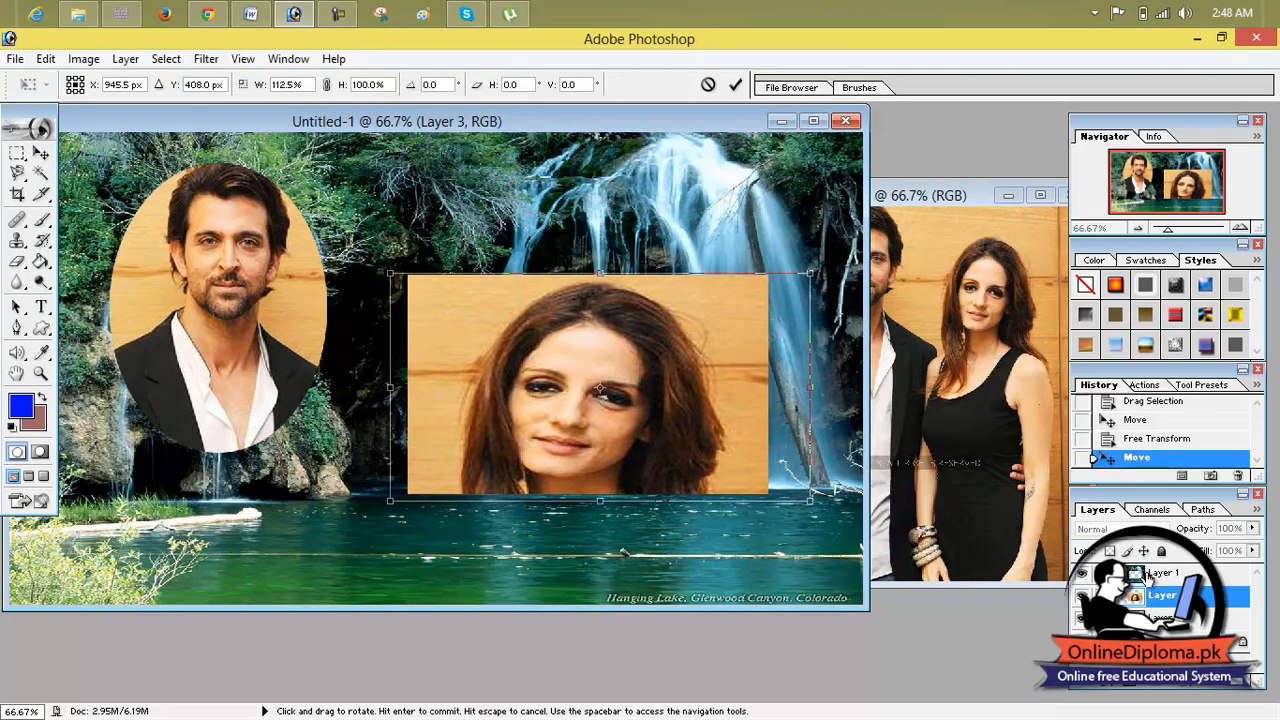
left_click(735, 85)
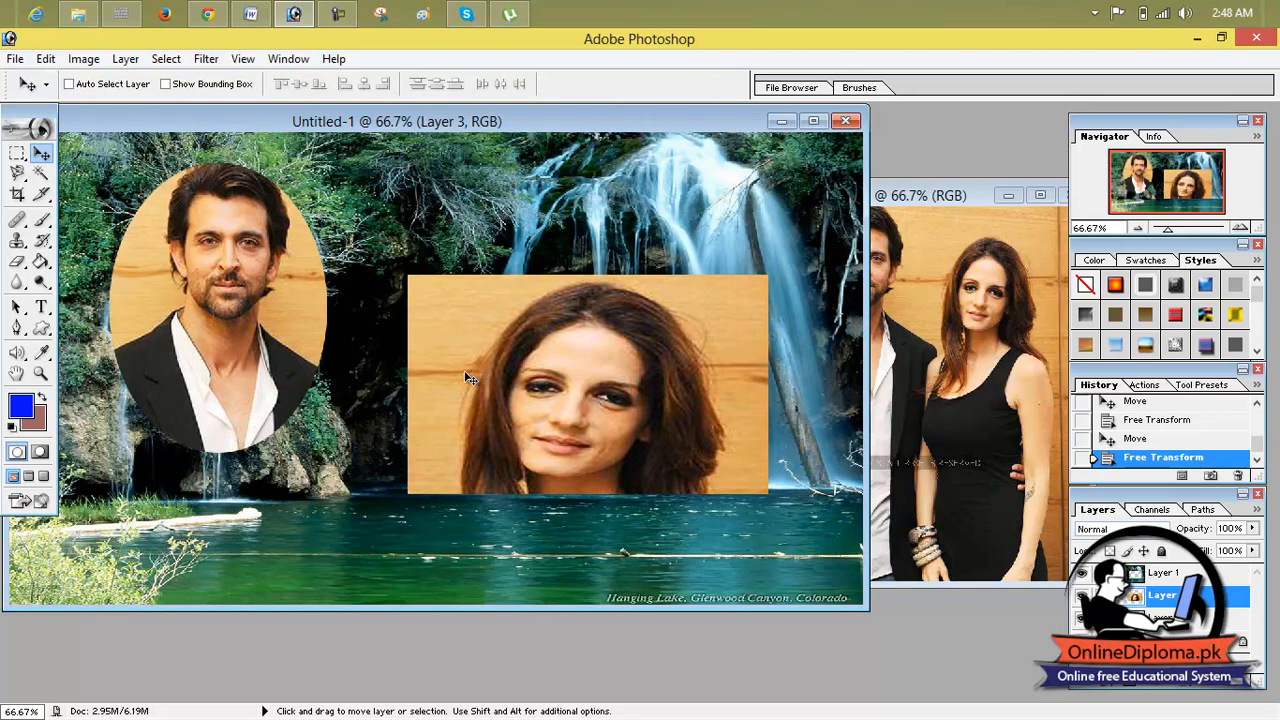
- Close the waterfall frame document and the couple's photo without saving either one
left_click(846, 122)
left_click(648, 307)
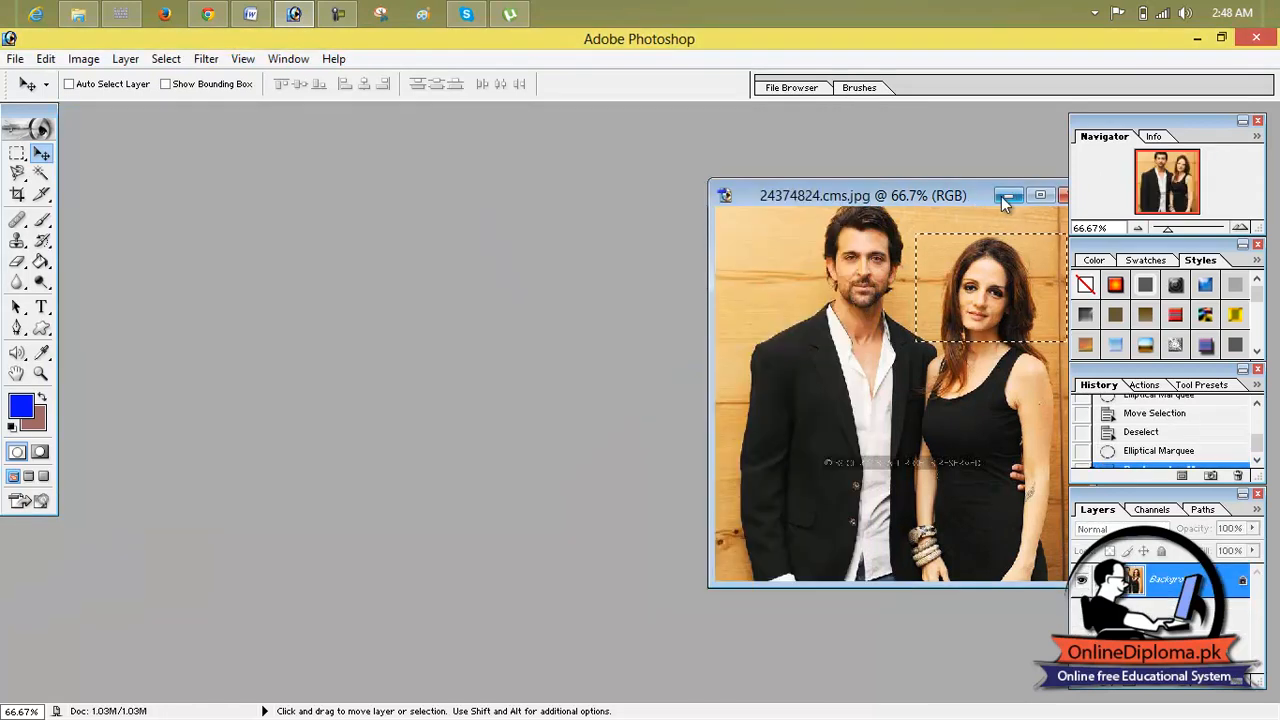
left_click(1060, 196)
left_click(651, 306)
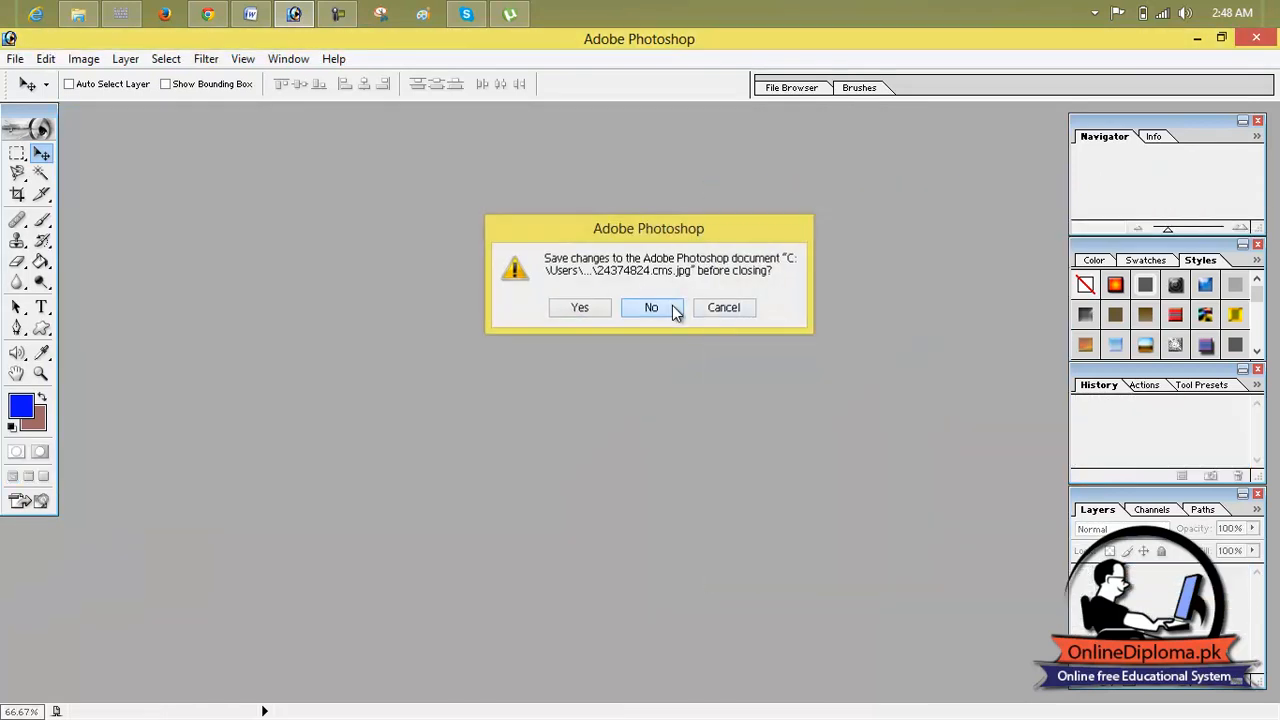
- Open the Frame-Gold Love-Photo-Frames image with the two hearts, maximize its window and enlarge the view to 60.5%
left_click(17, 59)
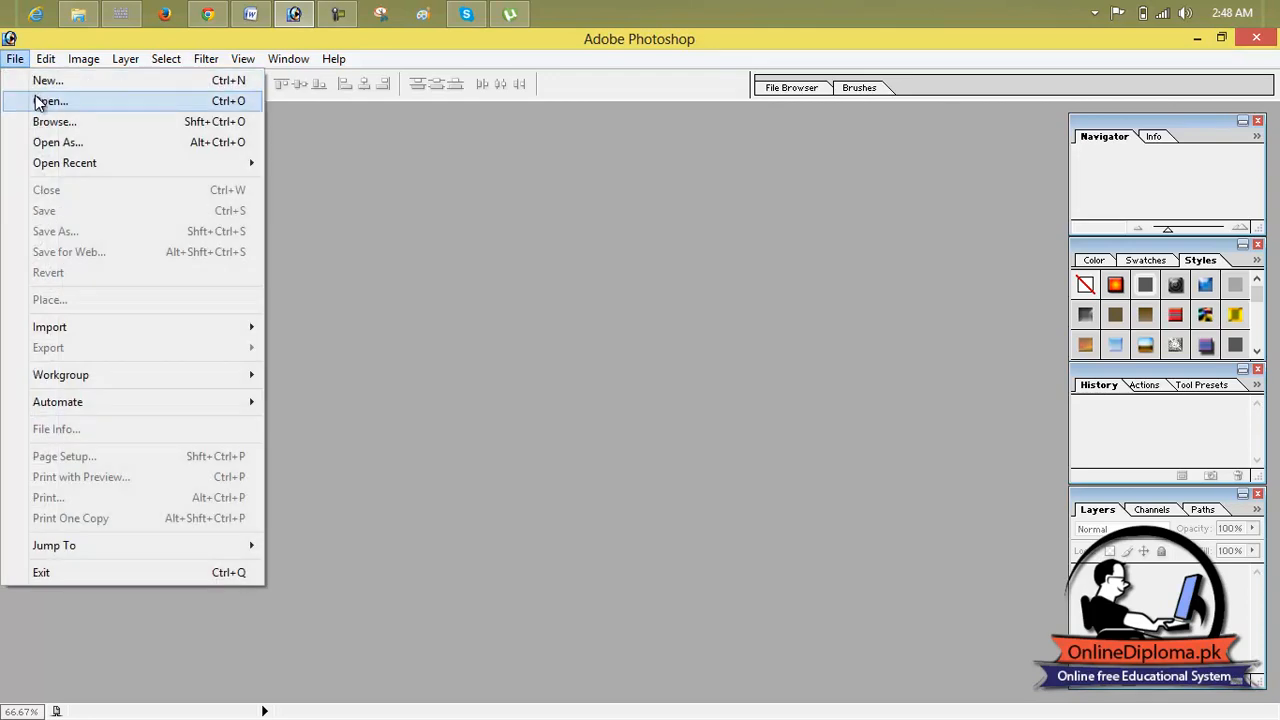
left_click(32, 100)
double_click(617, 332)
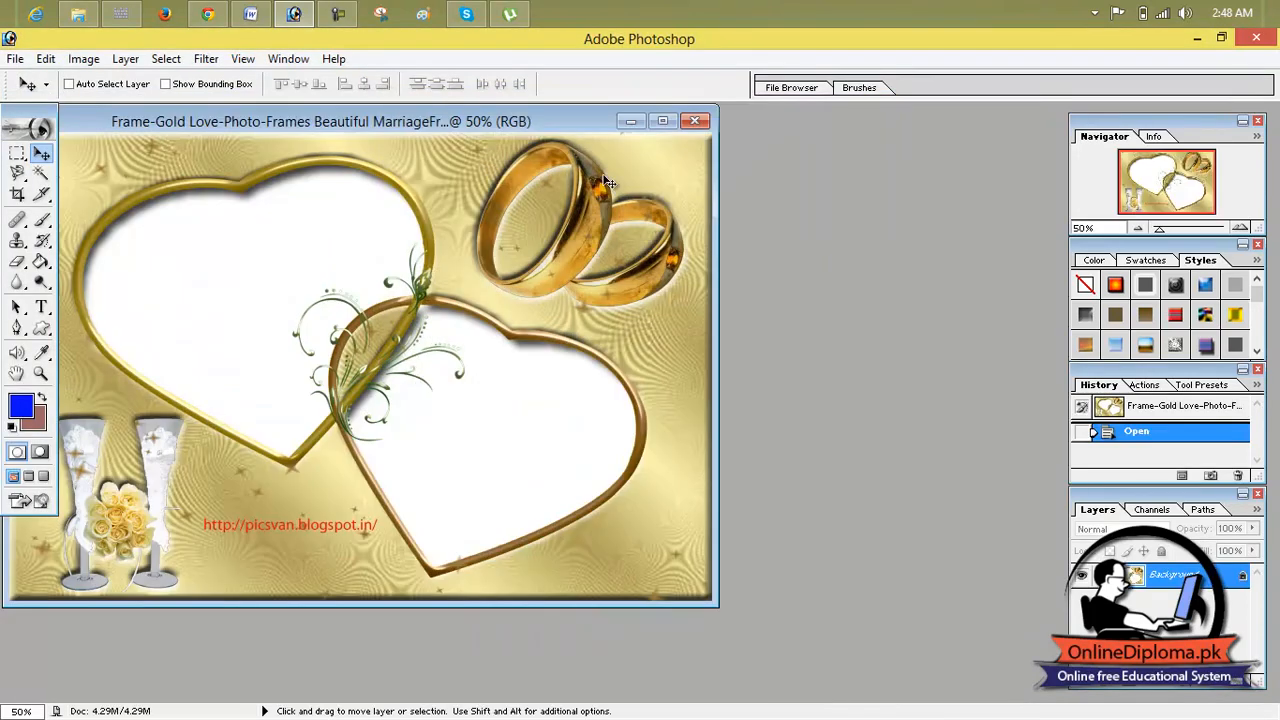
left_click(664, 122)
scroll(545, 289, "up", 2)
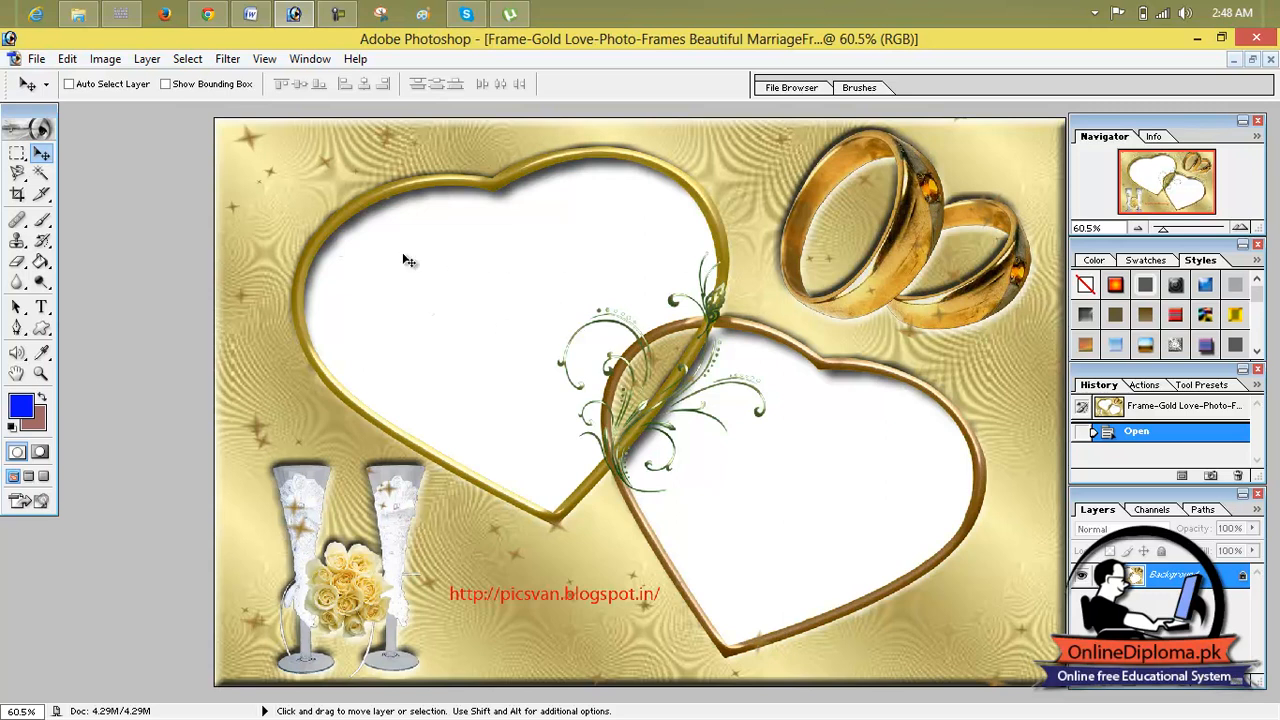
left_click(522, 218)
left_click(640, 309)
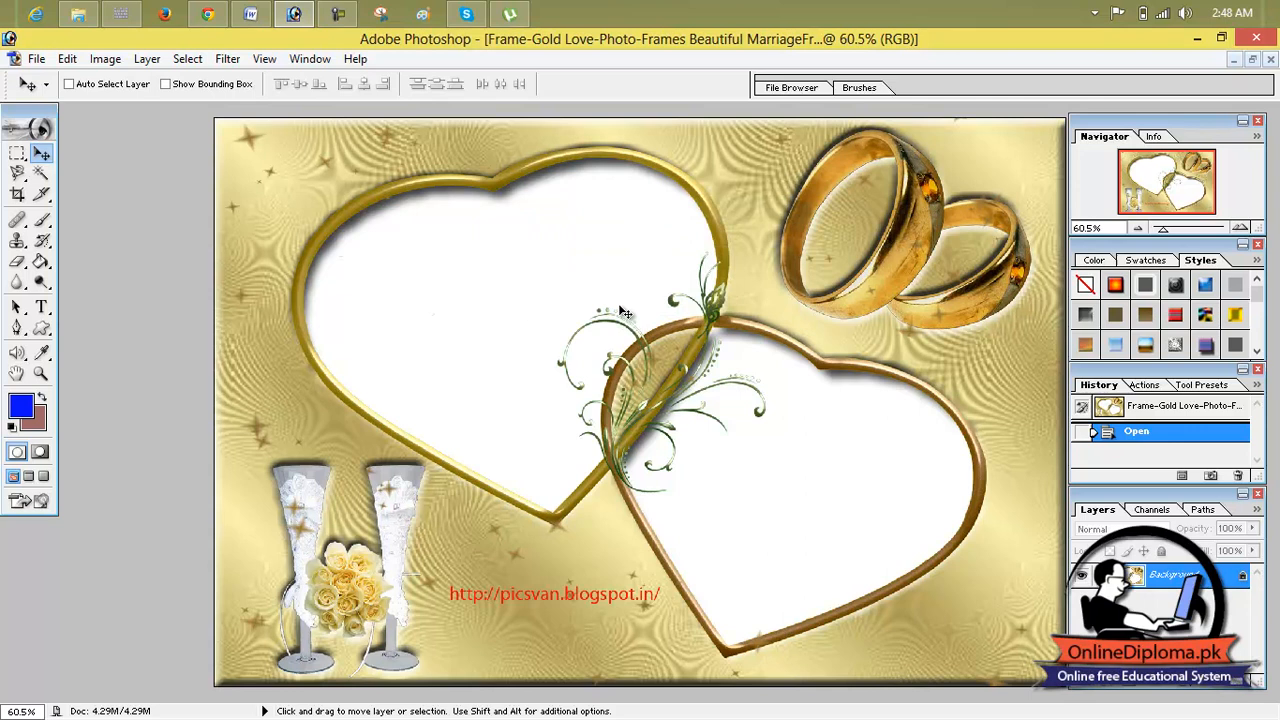
- Try to clear the upper heart's white interior and its shaded inner rim on the Background layer with the Magic Wand
left_click(42, 174)
left_click(444, 271)
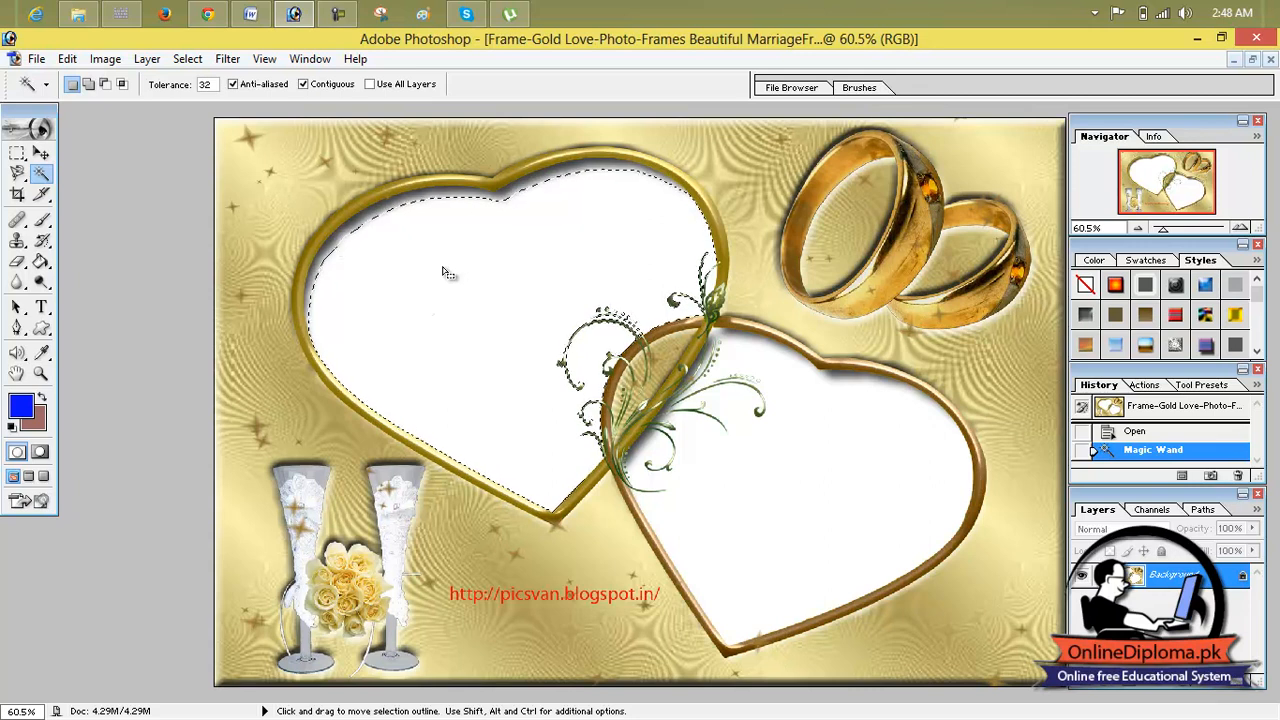
key("Delete")
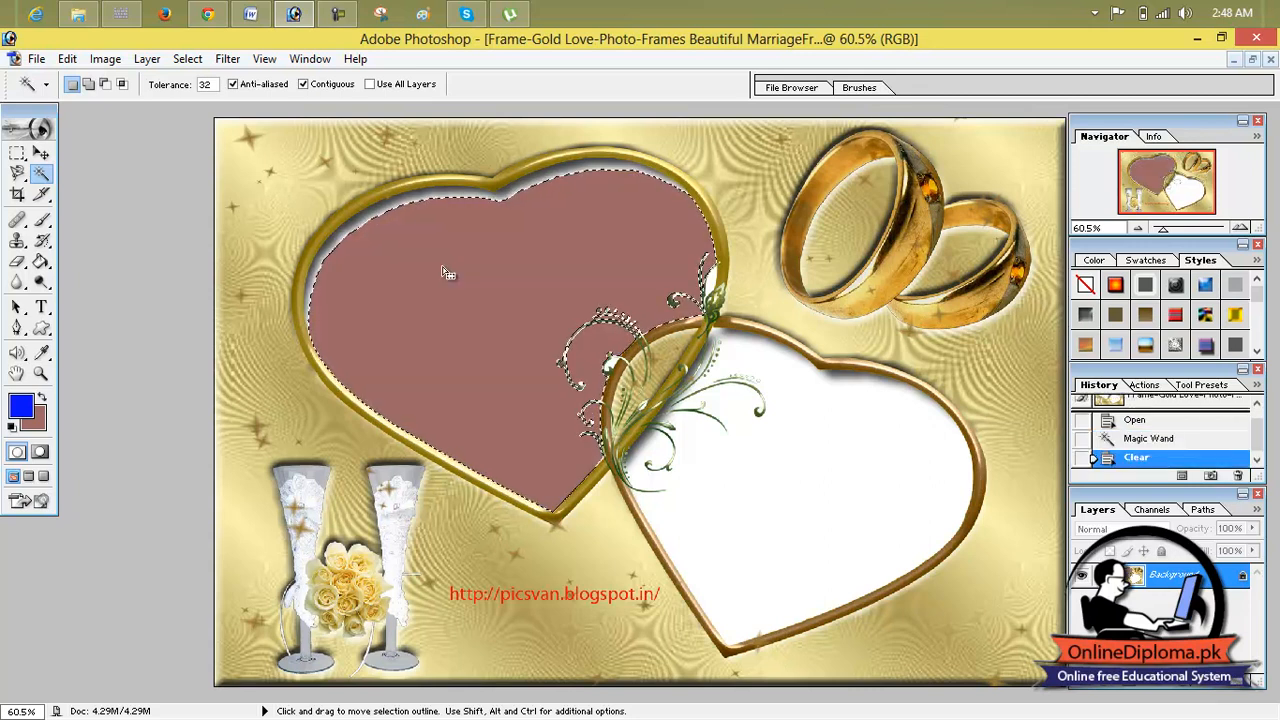
left_click(431, 201)
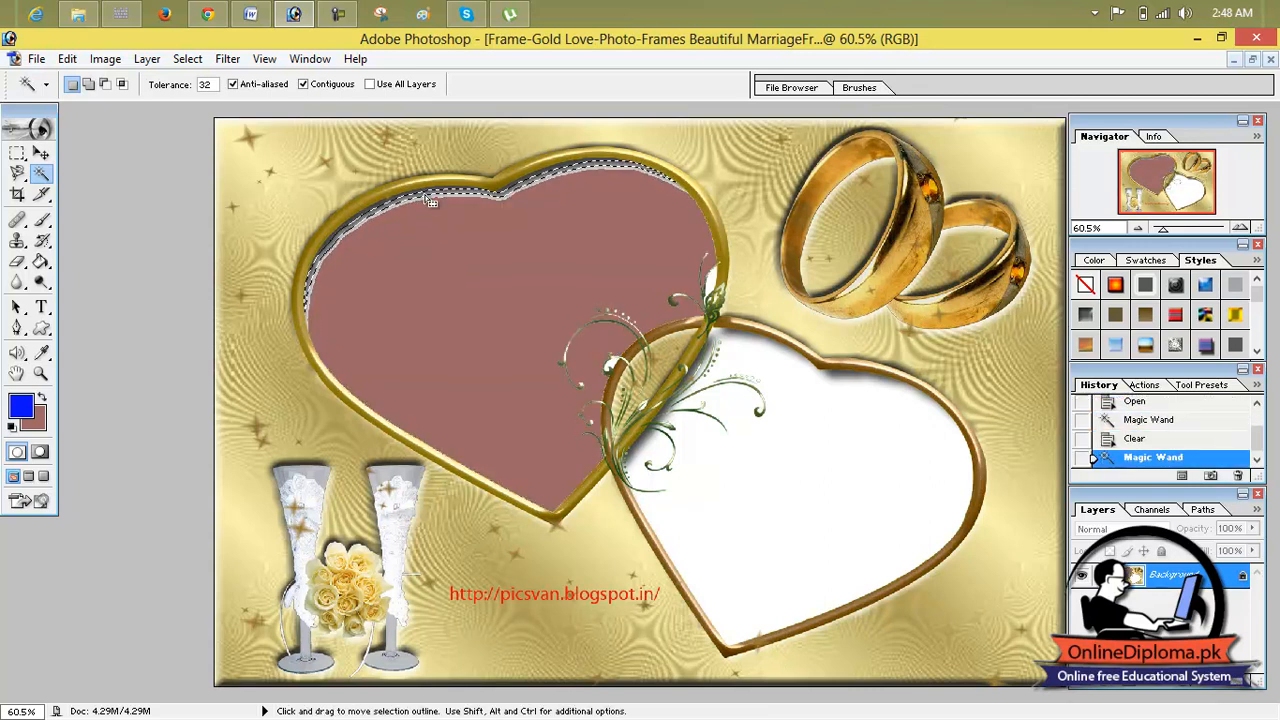
key("Delete")
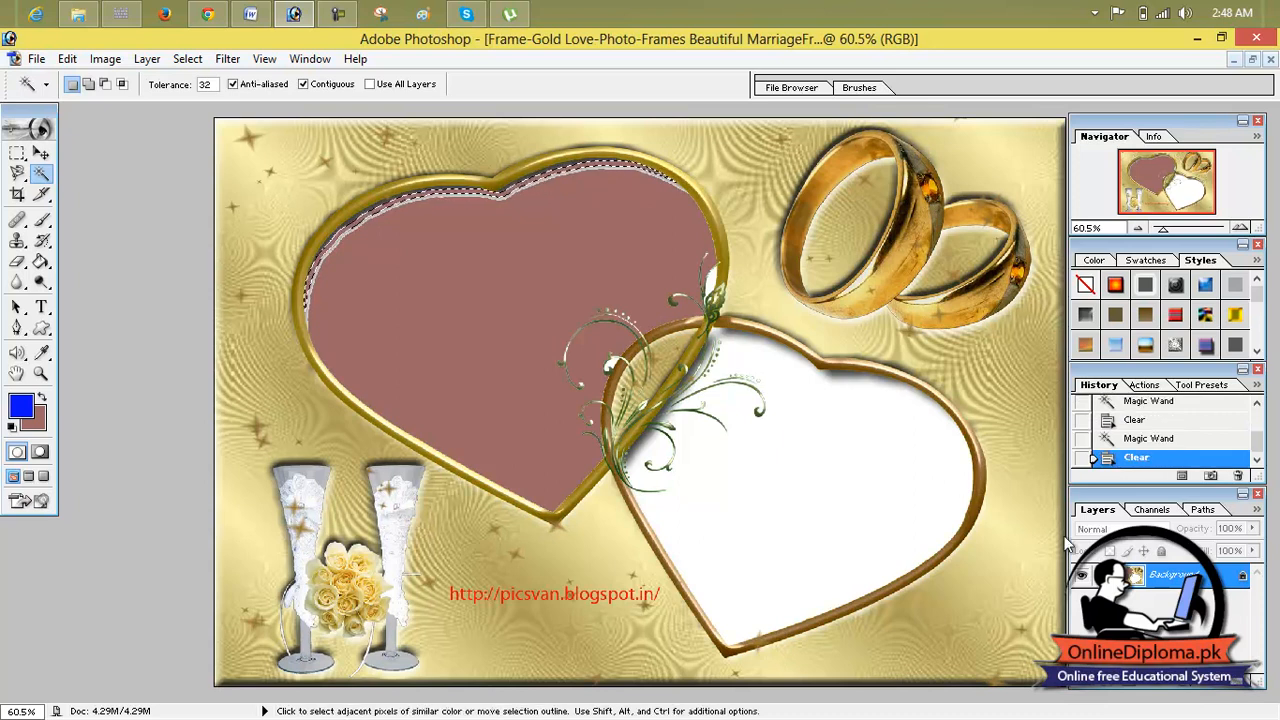
- Convert the Background into a regular layer and clear the upper heart's interior and inner rim to transparency
double_click(1167, 585)
left_click(770, 244)
left_click(476, 258)
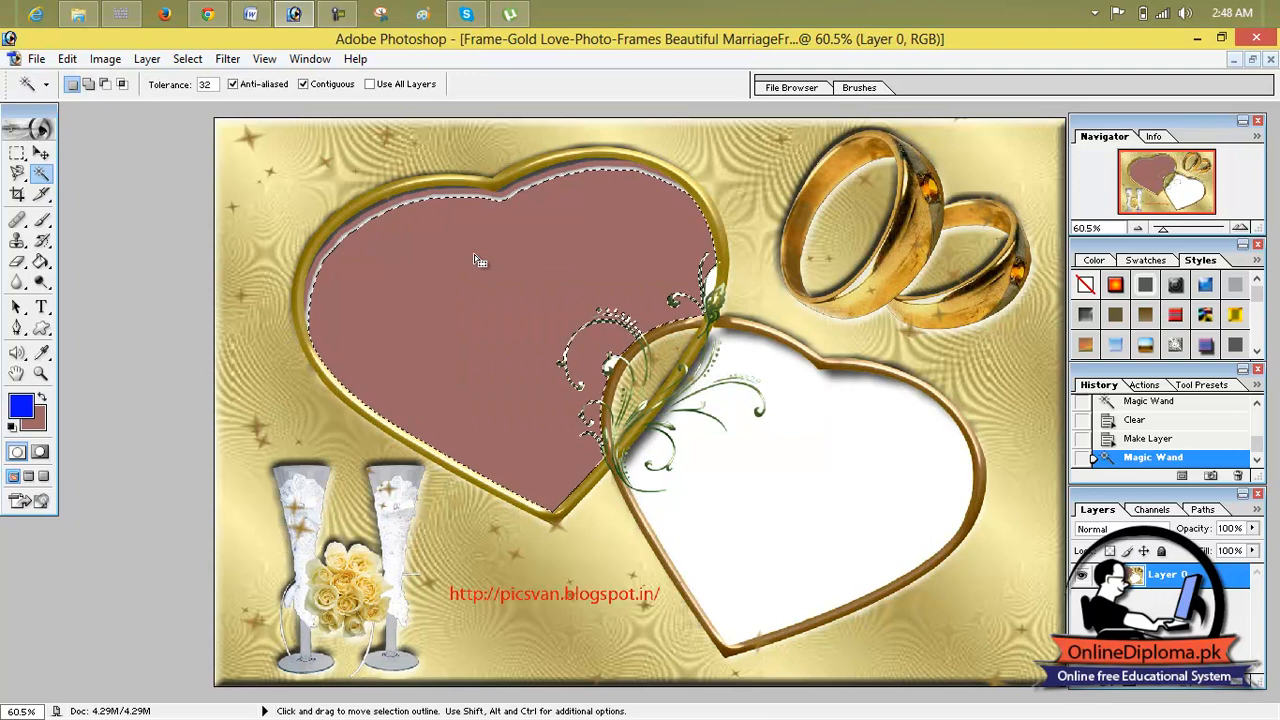
key("Delete")
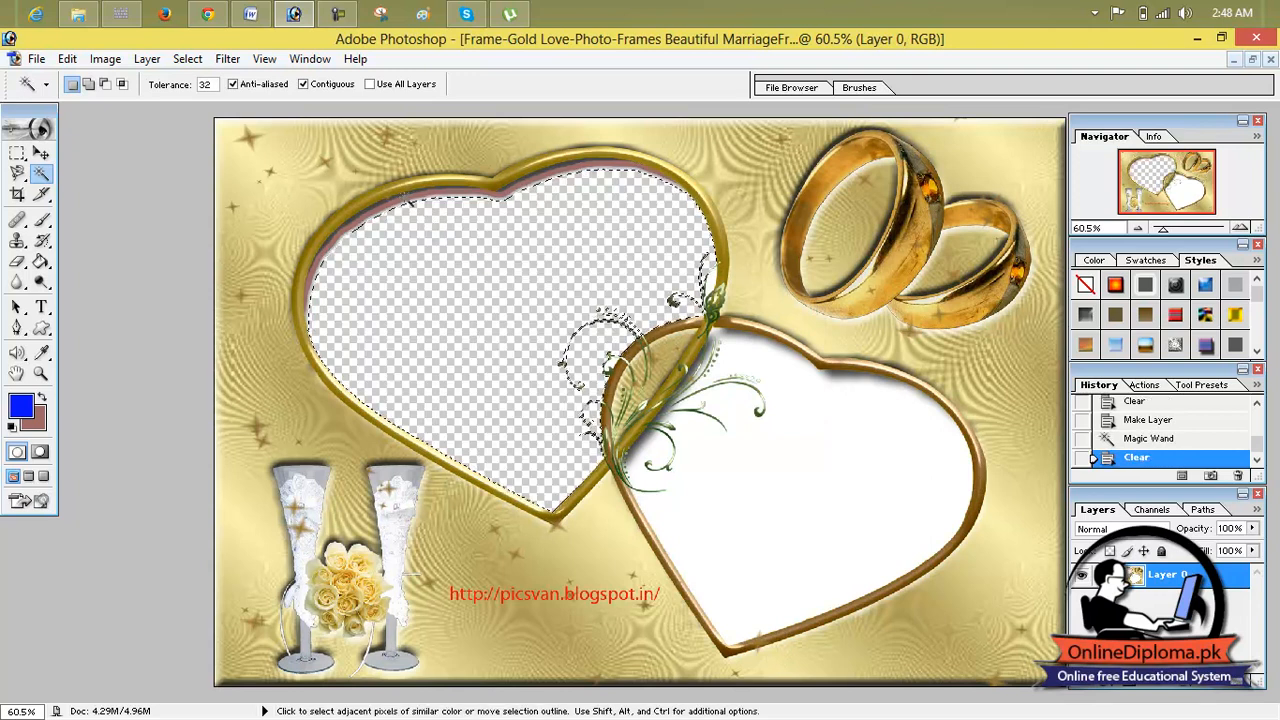
left_click(404, 199)
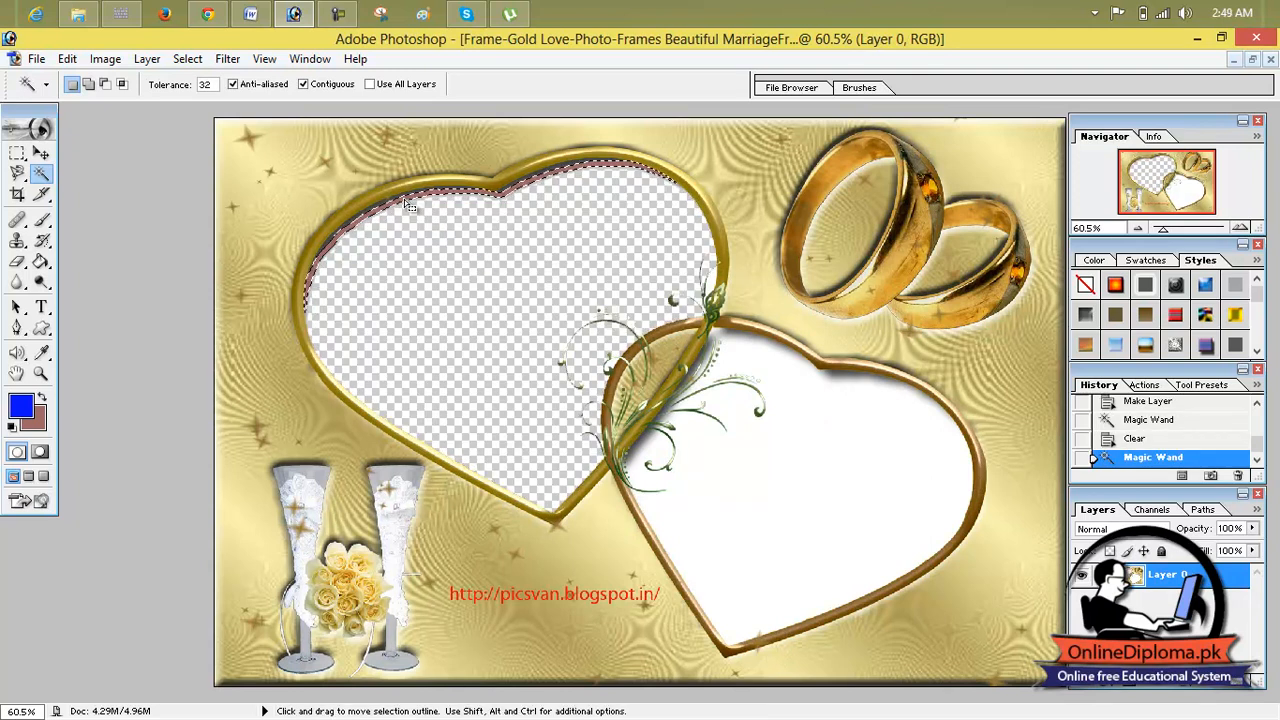
key("Delete")
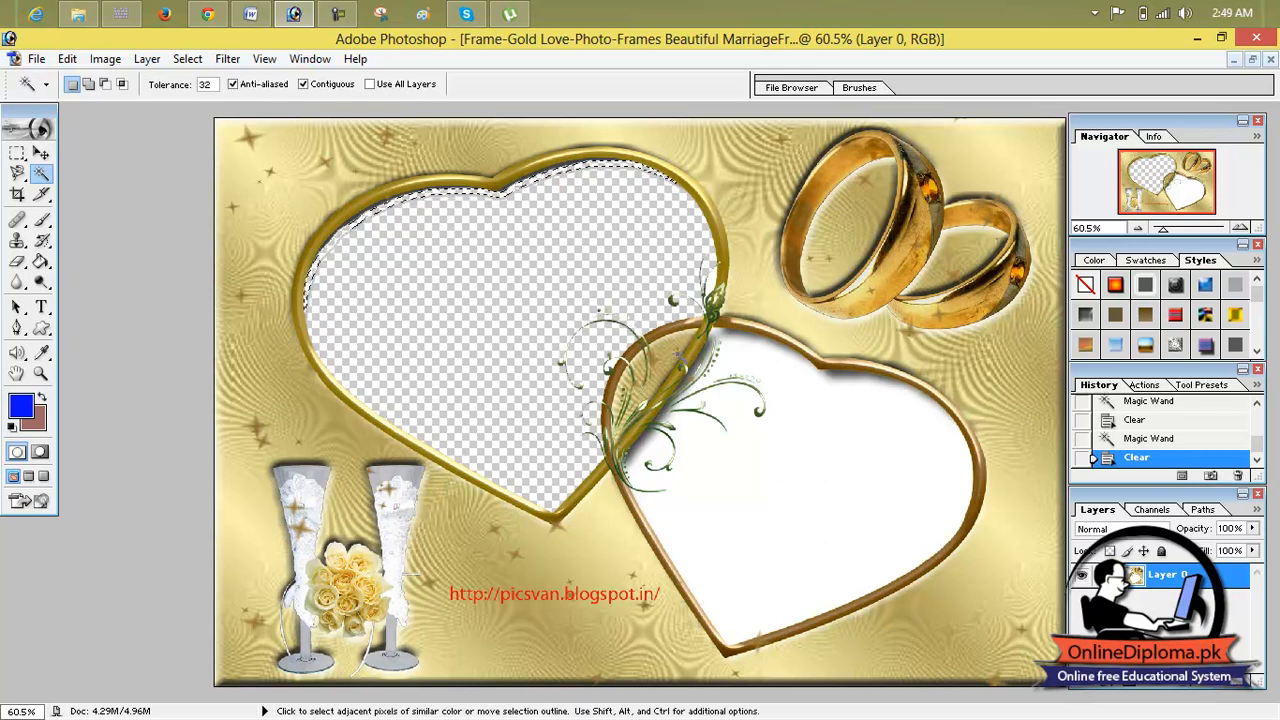
- Clear the gold background patch enclosed where the two hearts overlap, using the Magic Wand
left_click(671, 347)
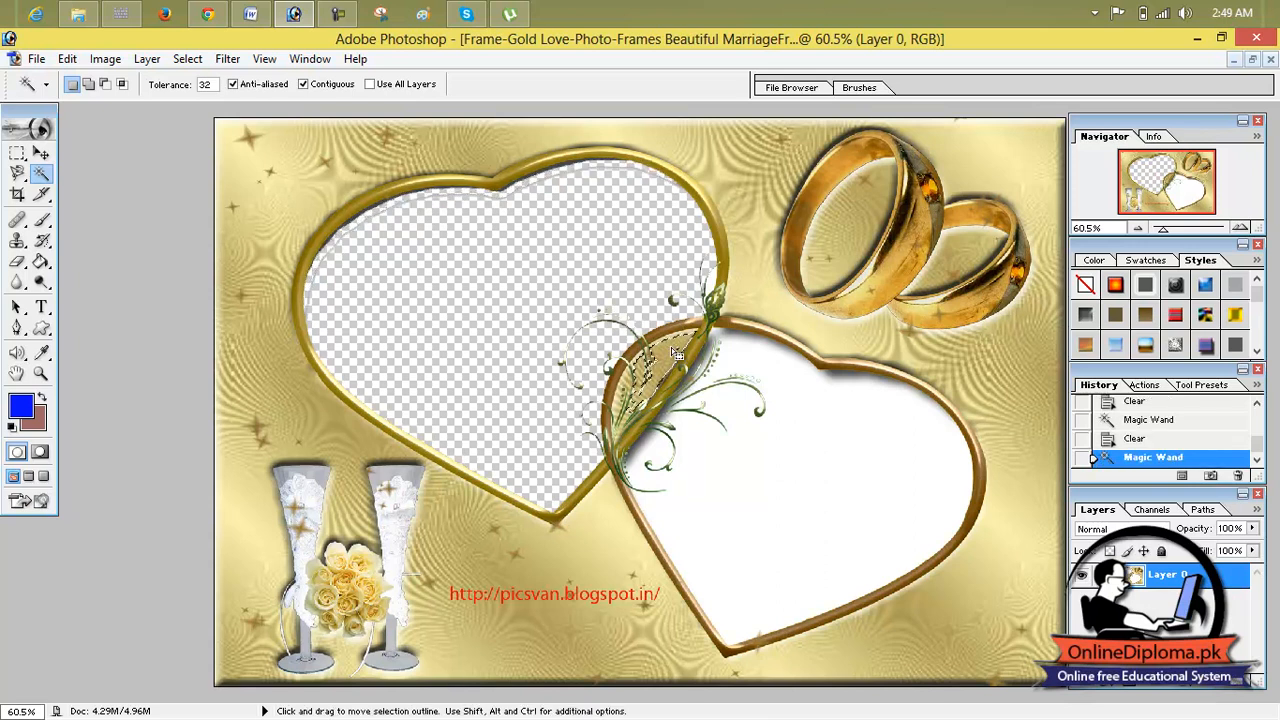
left_click(622, 392)
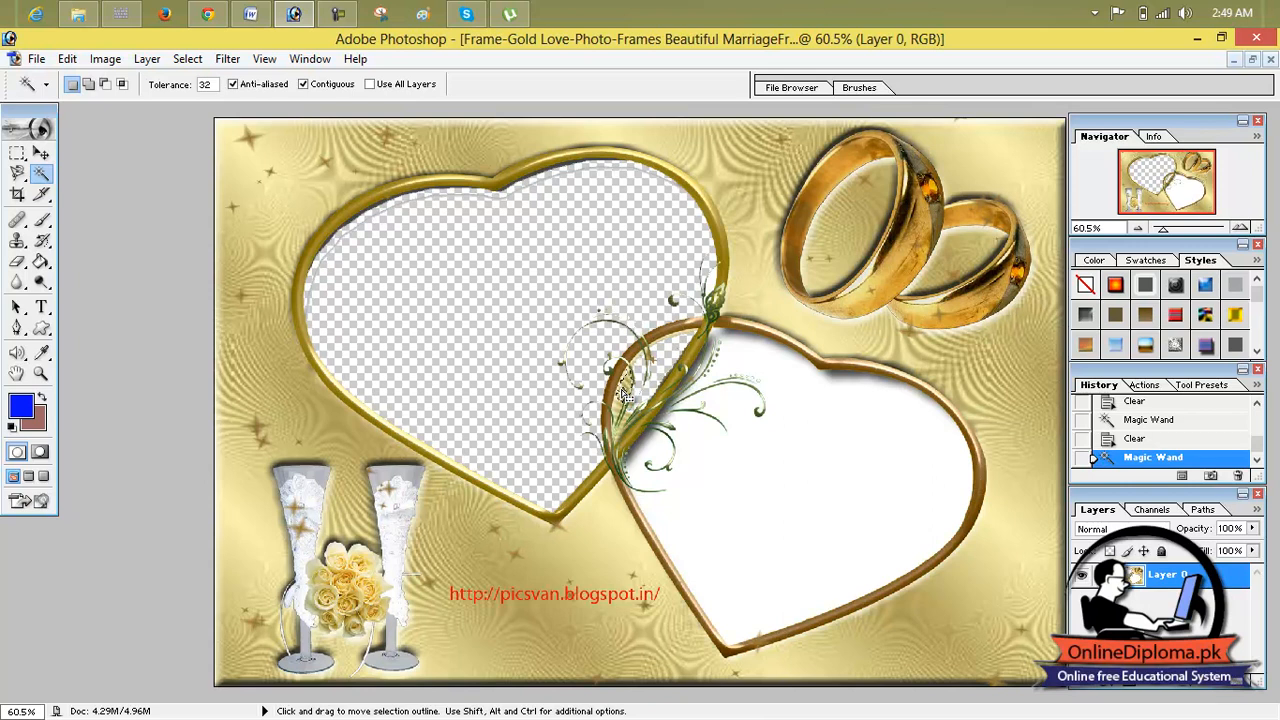
left_click(622, 392)
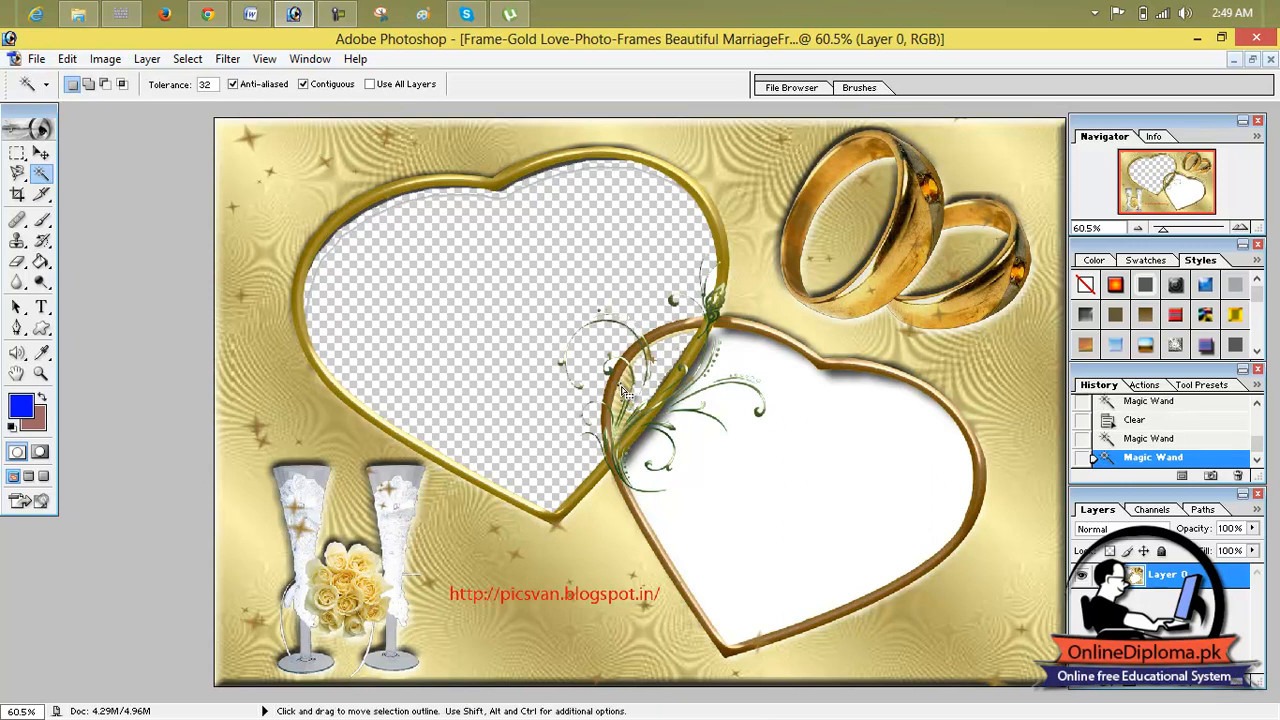
left_click(624, 385)
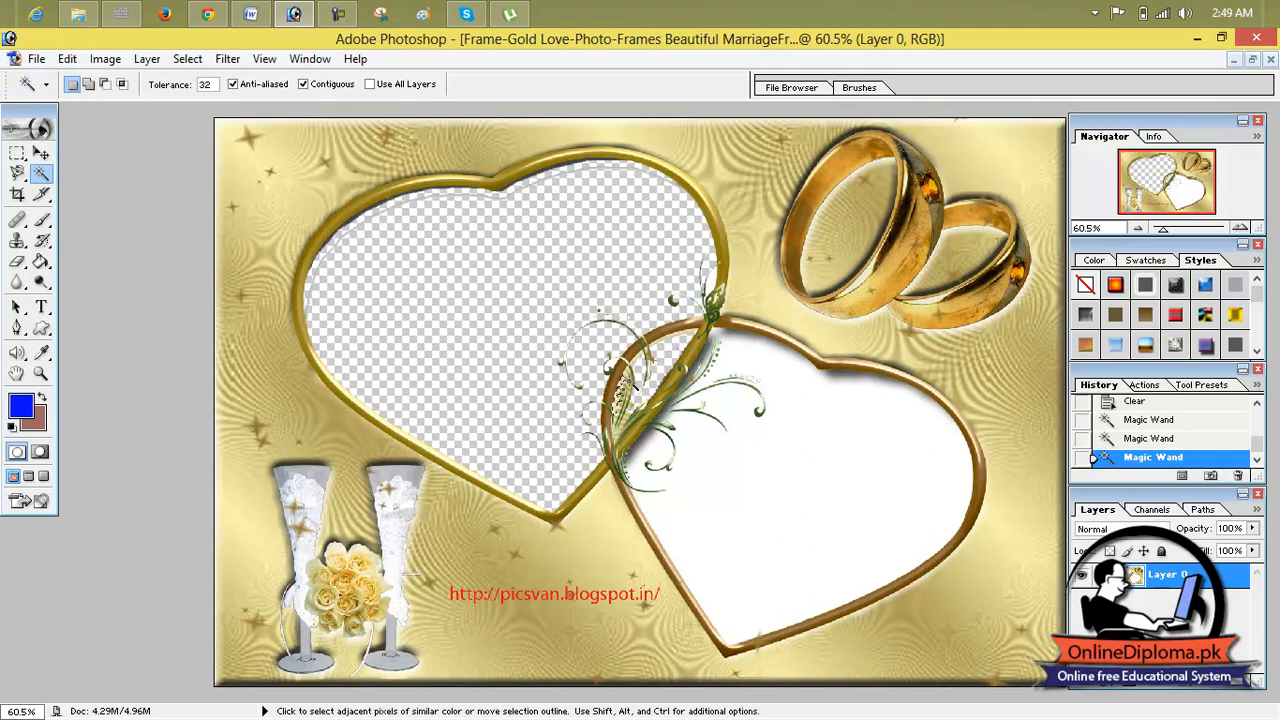
left_click(634, 390)
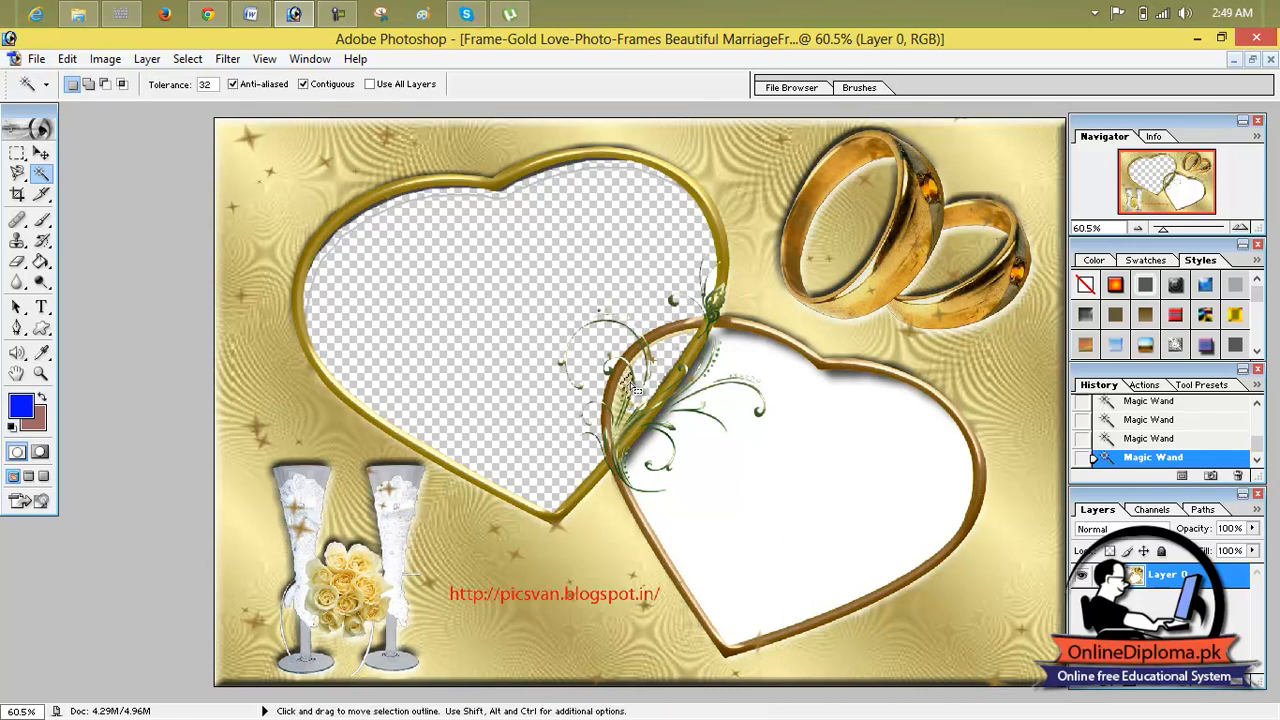
- Clear the lower heart's white interior and the remaining gold slivers in the overlap of the two hearts
left_click(757, 460)
key("Delete")
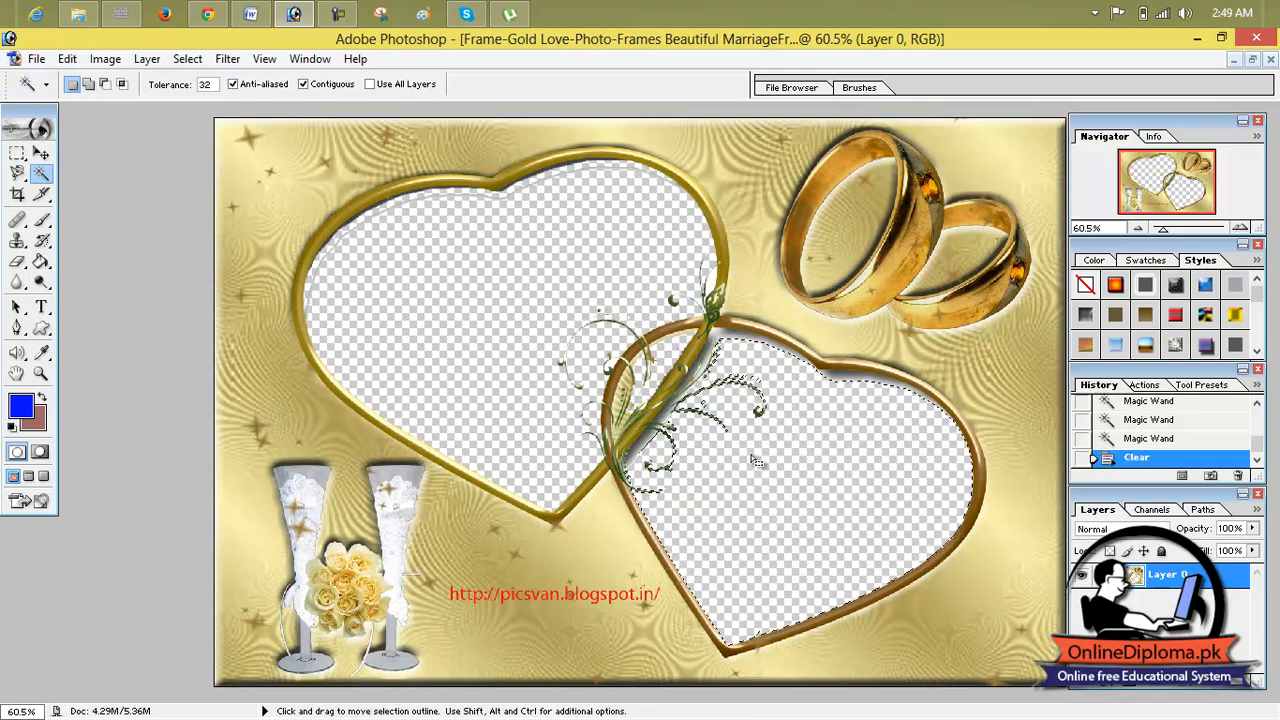
left_click(625, 385)
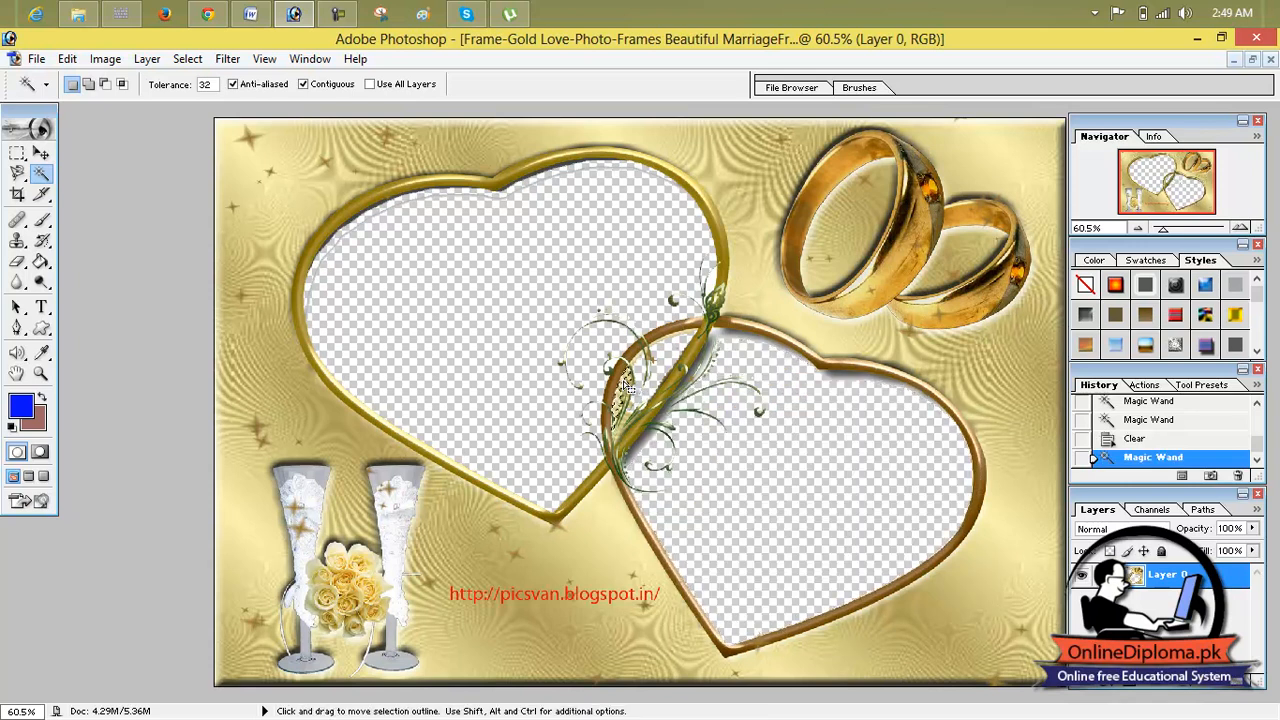
key("Delete")
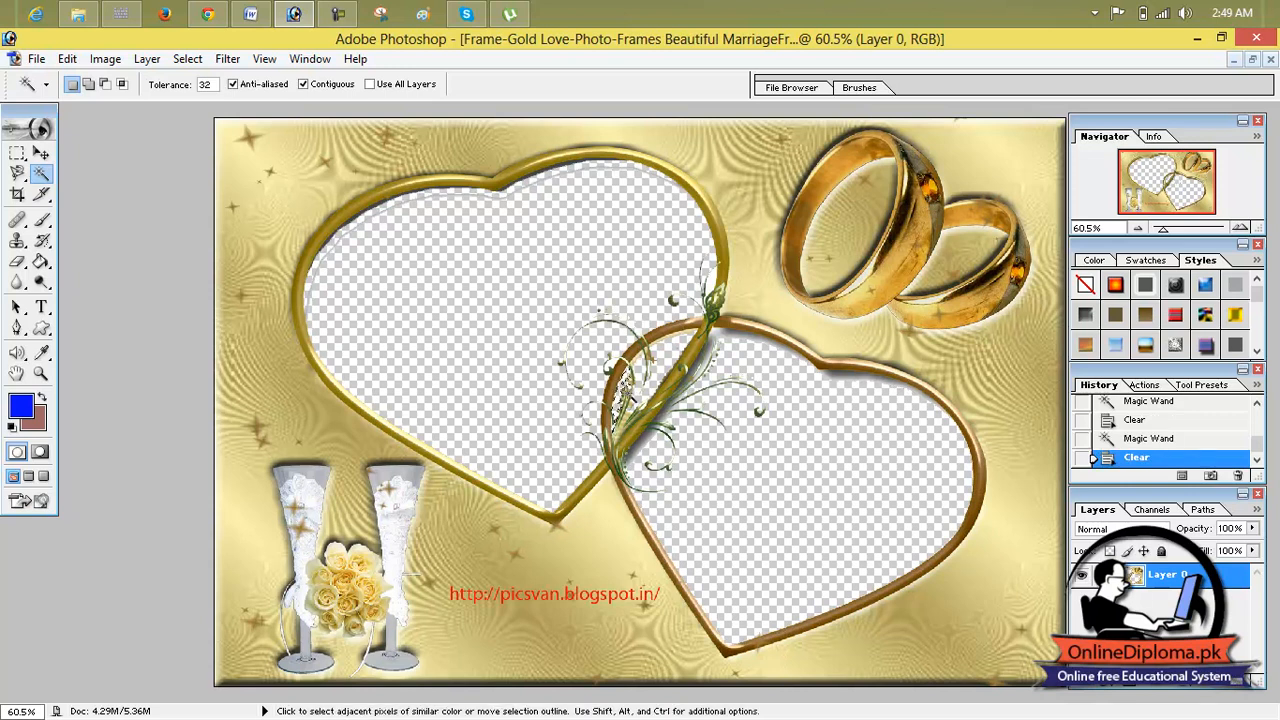
left_click(632, 408)
key("Delete")
- Deselect everything and erase stray leftovers inside the upper heart with a 155 px Eraser brush
left_click(565, 177)
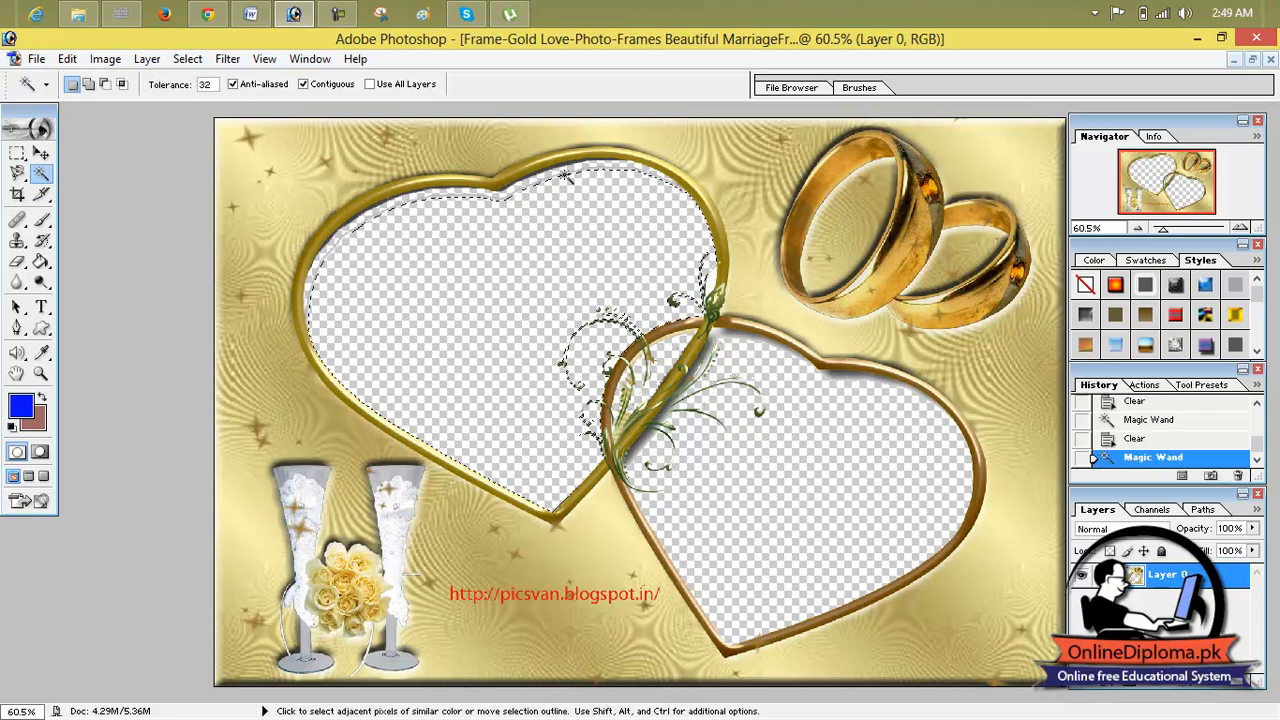
left_click(17, 261)
left_click(66, 264)
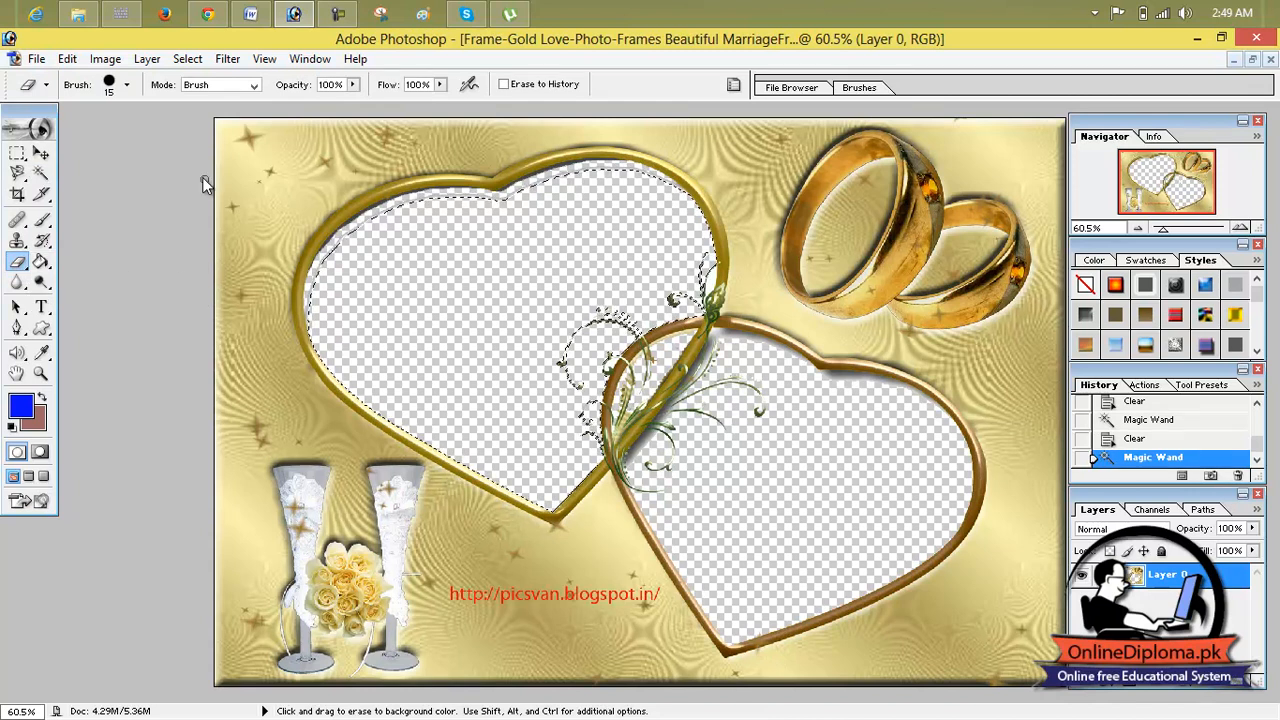
left_click(126, 85)
left_click_drag(118, 132, 139, 132)
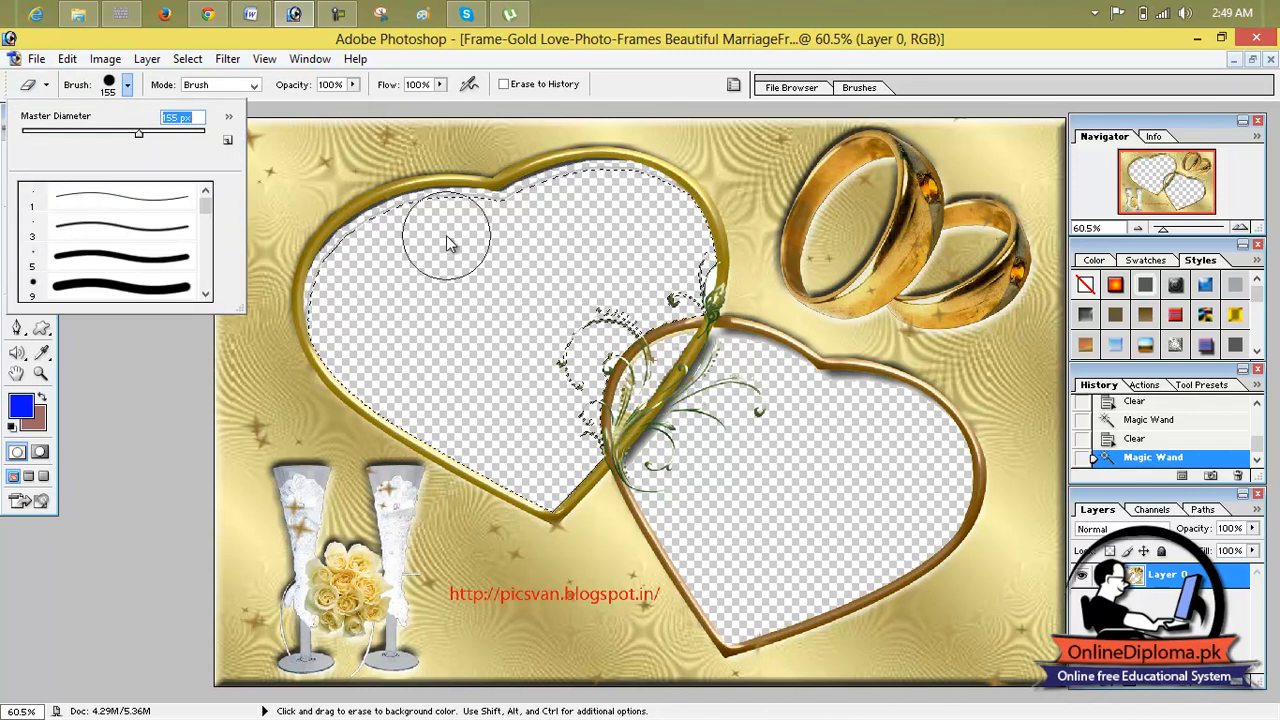
key("ctrl+d")
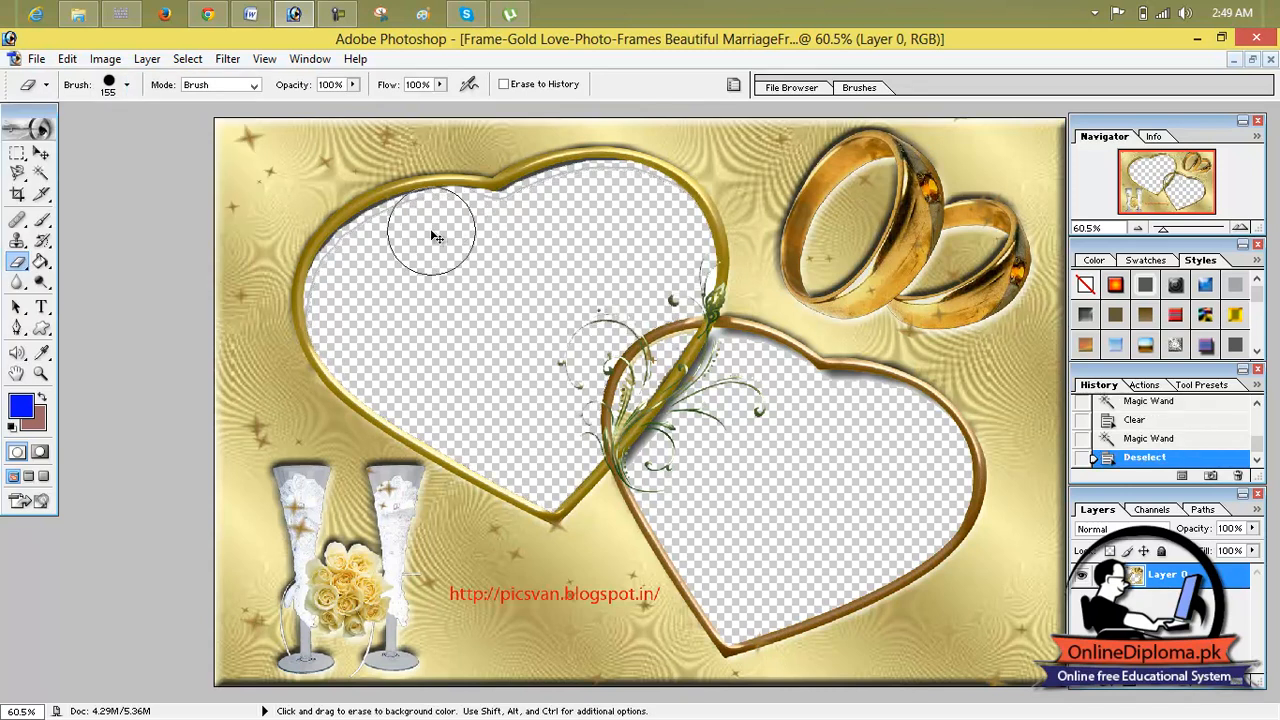
left_click(367, 267)
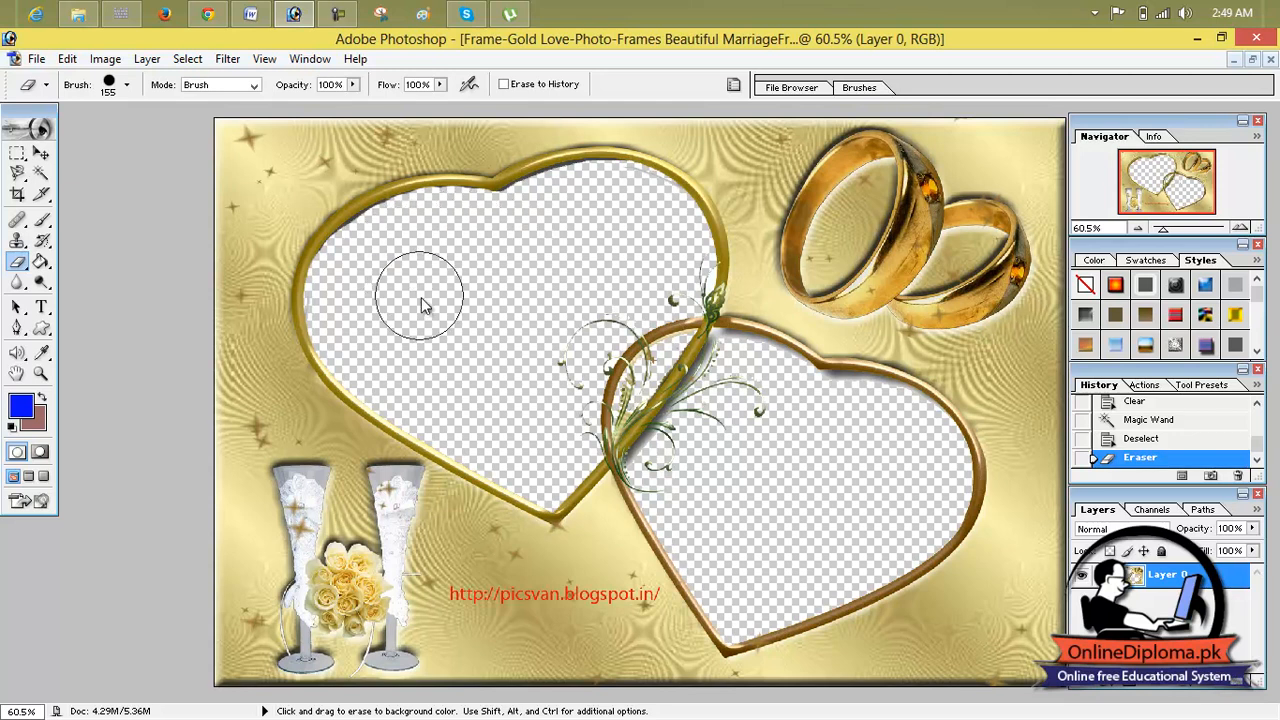
mouse_move(606, 246)
left_mouse_down()
mouse_move(457, 248)
mouse_move(423, 320)
left_mouse_up()
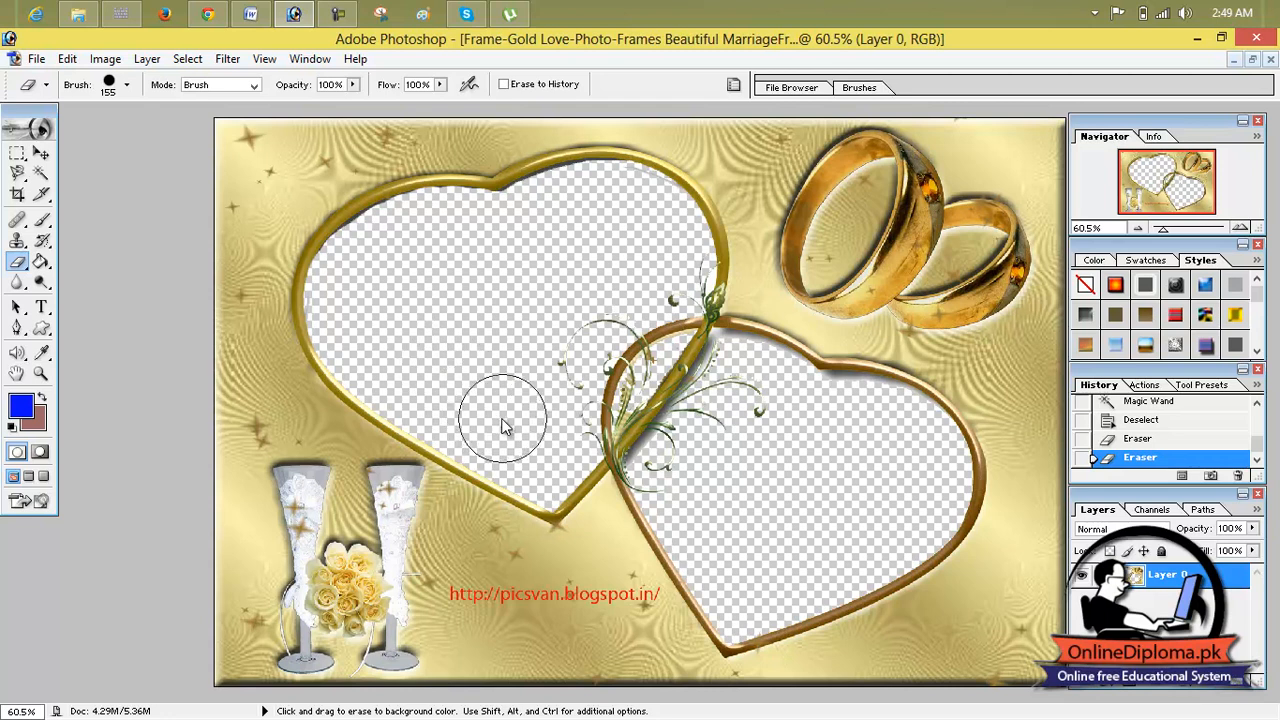
left_click_drag(515, 435, 586, 262)
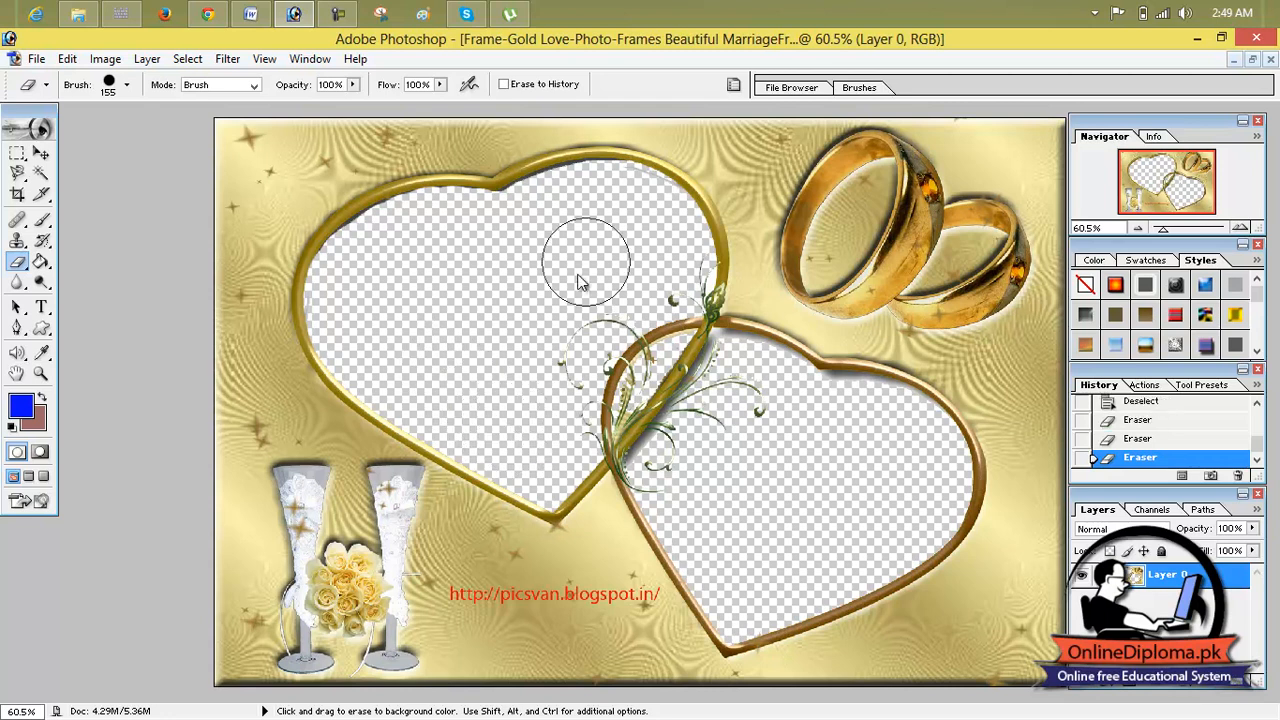
left_click(643, 214)
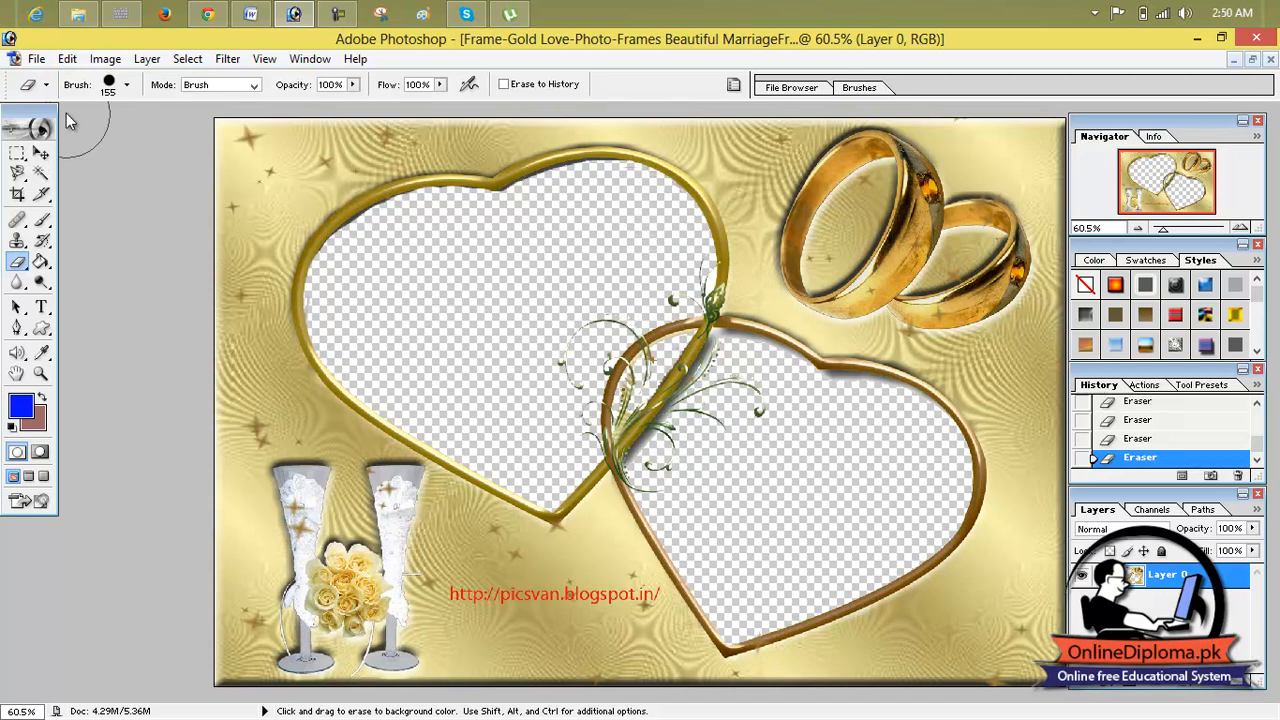
- Browse for a portrait to open in the HD WALLPAPER OF INDIAN ACTRESS folder on Local Disk (E:)
left_click(36, 60)
left_click(68, 101)
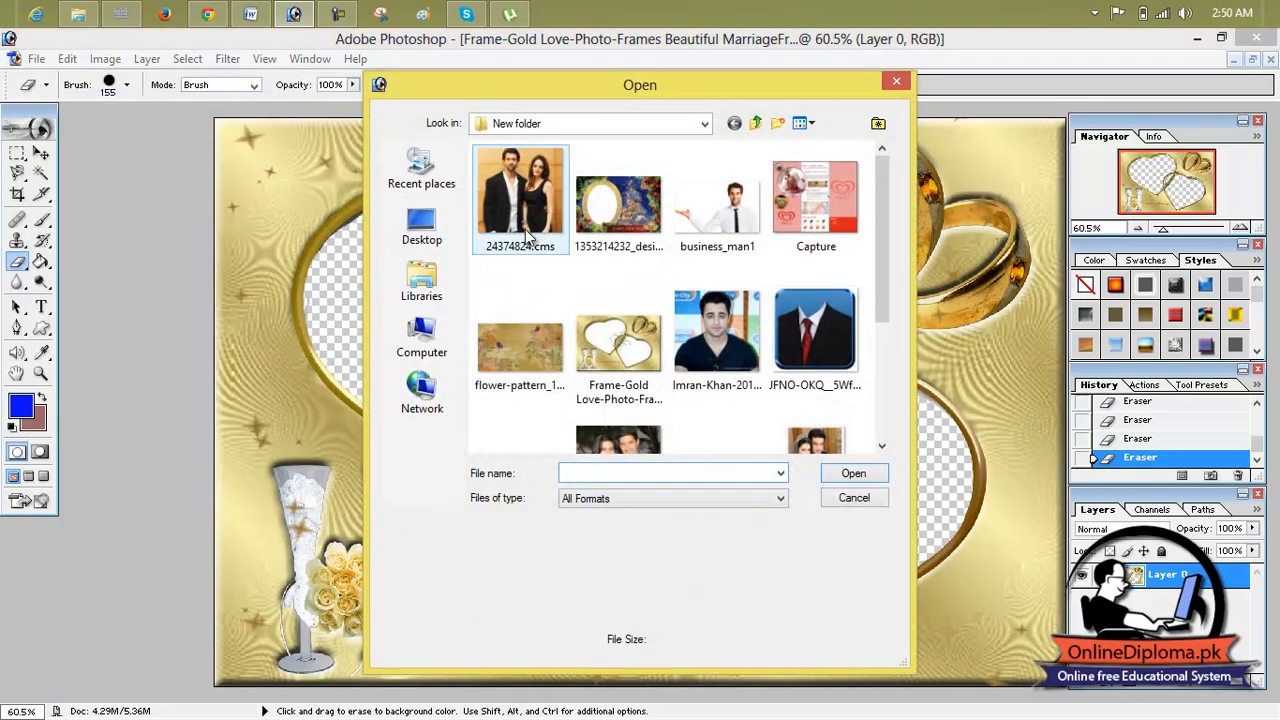
left_click(631, 362)
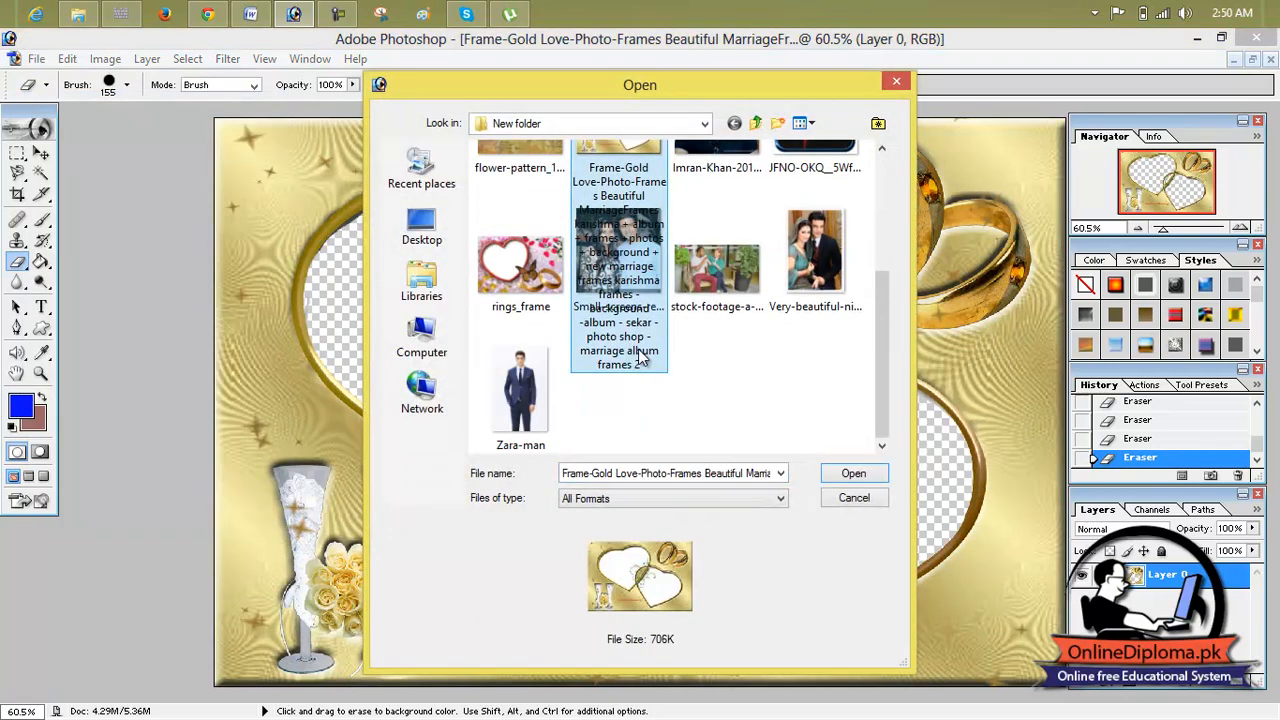
left_click(418, 337)
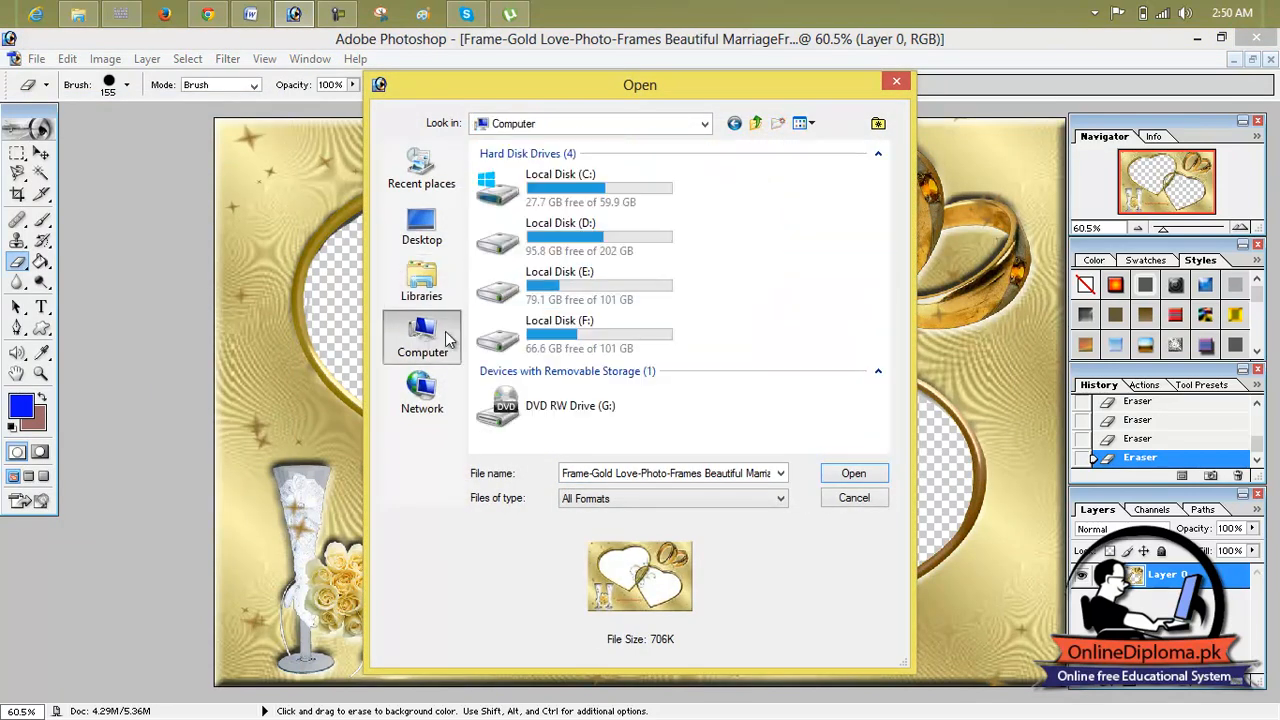
double_click(590, 328)
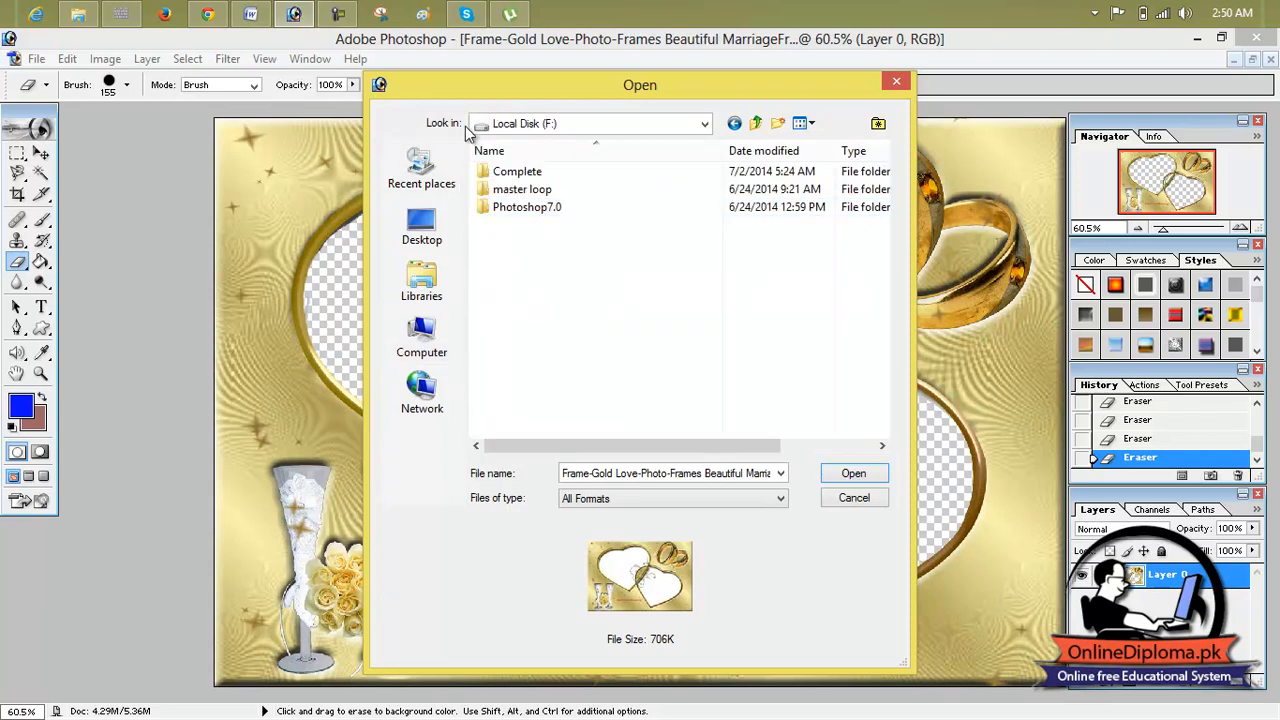
left_click(734, 123)
double_click(600, 272)
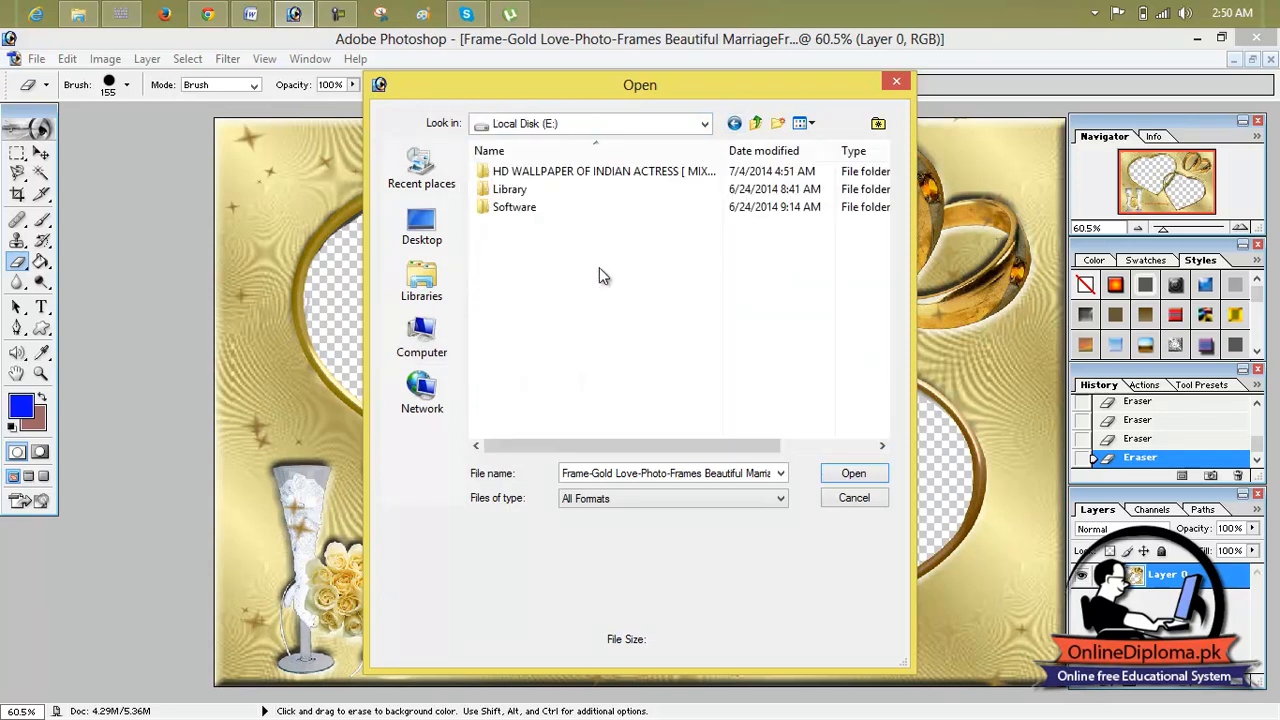
double_click(592, 178)
- Open the salman_khan_madam_tusad_pics-wide portrait from the wallpaper folder
left_click(621, 230)
left_click(711, 226)
left_click(819, 218)
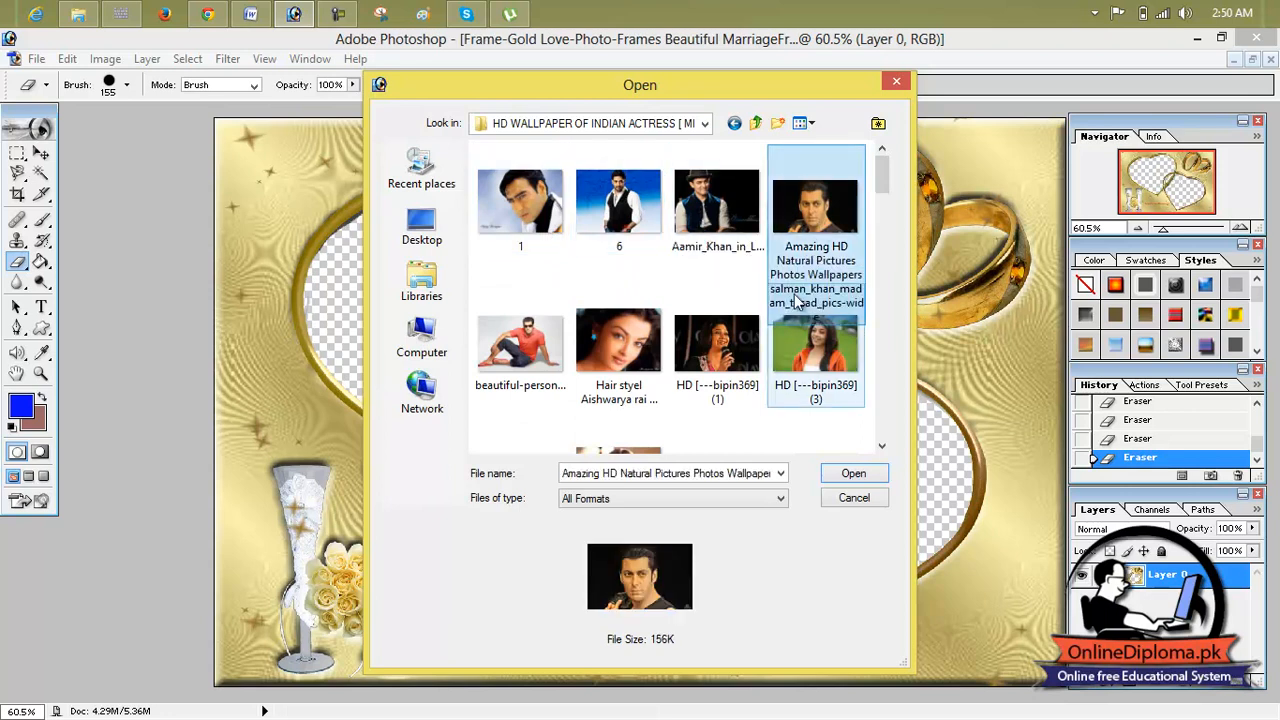
double_click(808, 216)
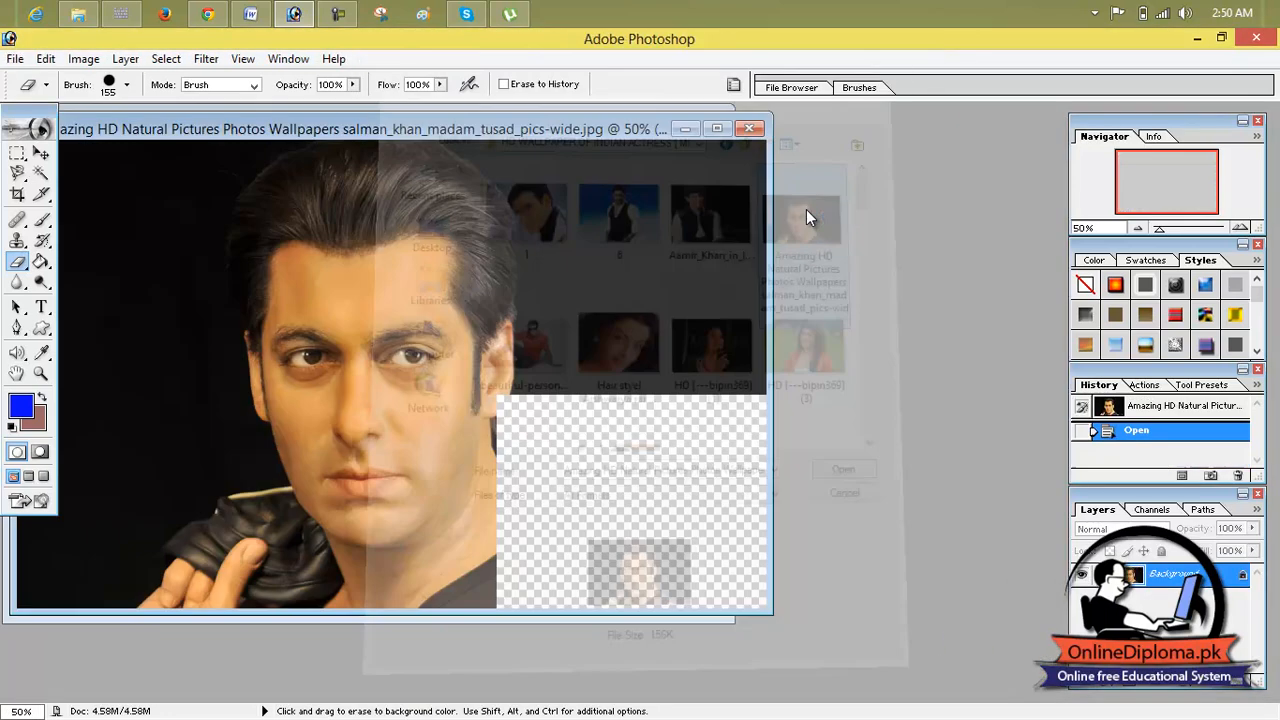
- Move the man's portrait into the double-heart frame document as a new layer, maximize that document and show the rulers
left_click_drag(631, 130, 1237, 218)
left_click(41, 153)
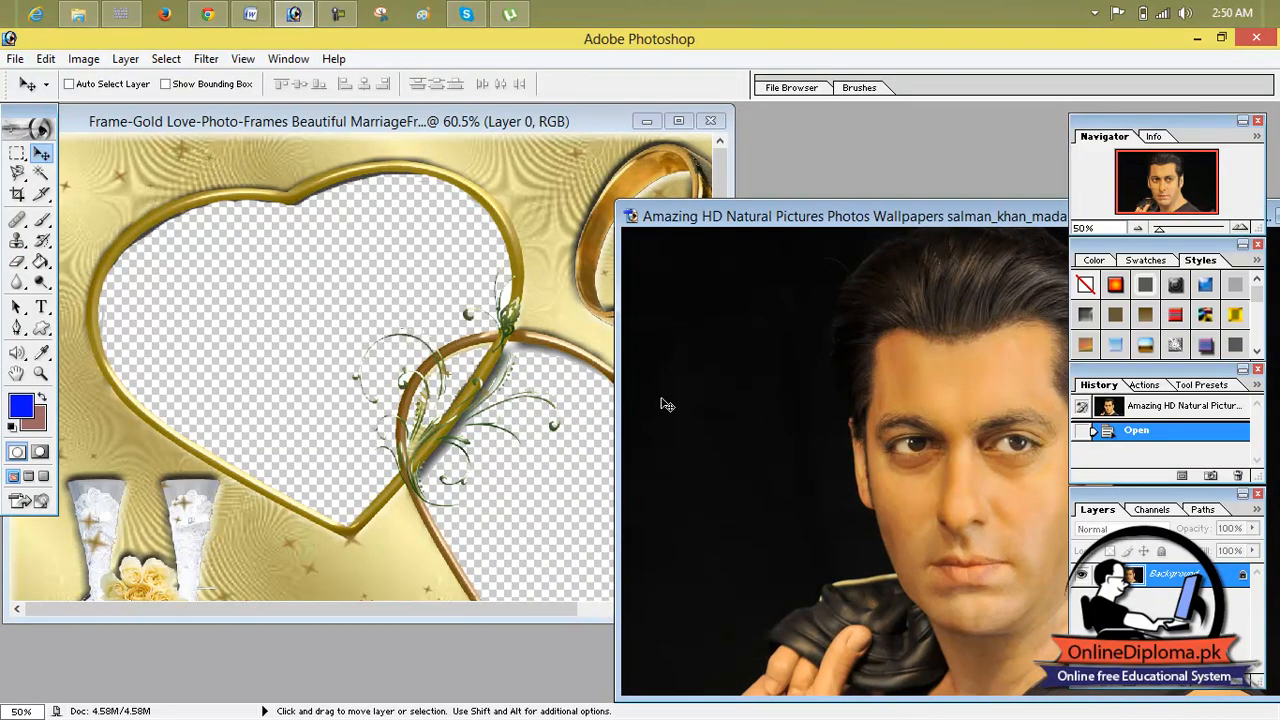
left_click_drag(716, 451, 455, 361)
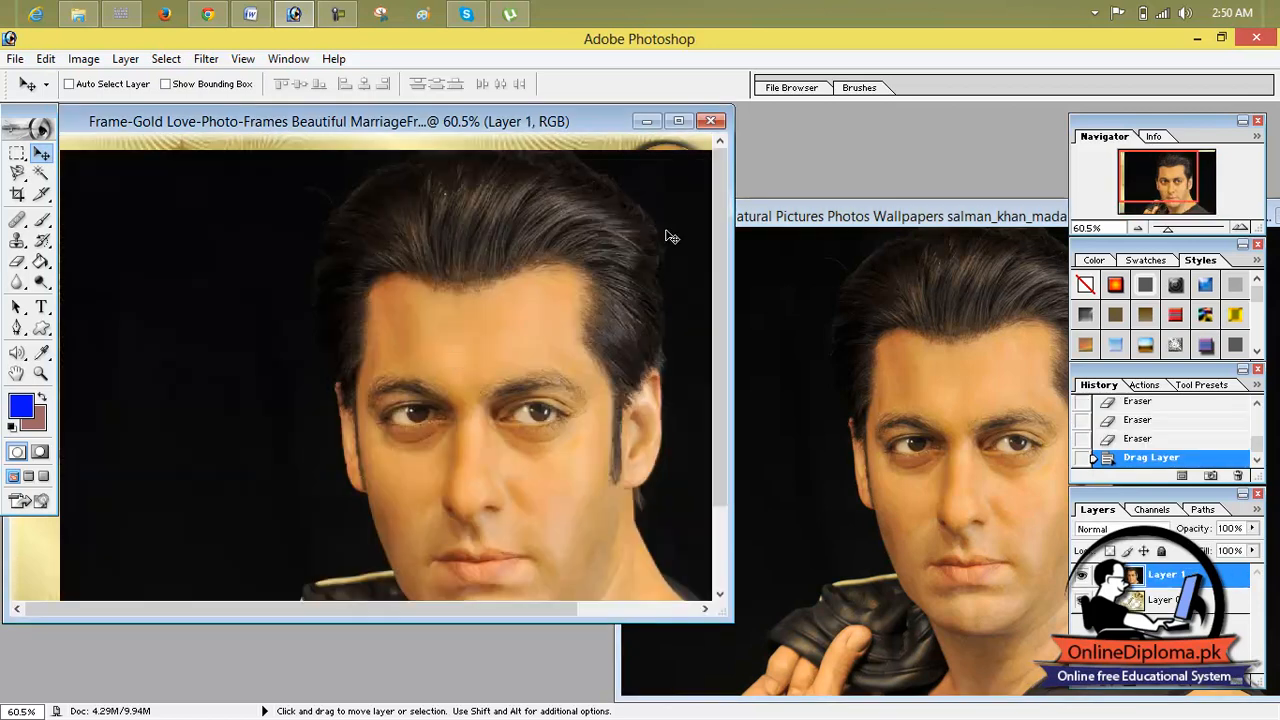
left_click(678, 120)
left_click_drag(697, 221, 690, 226)
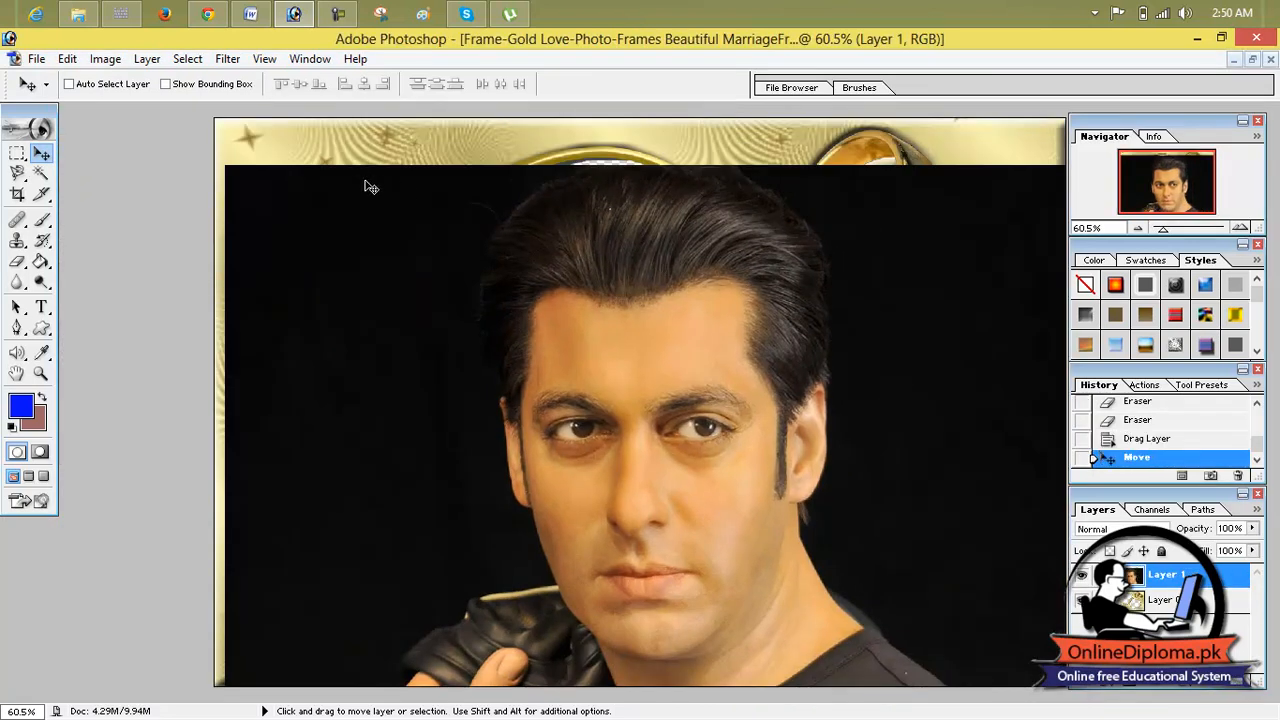
key("ctrl+r")
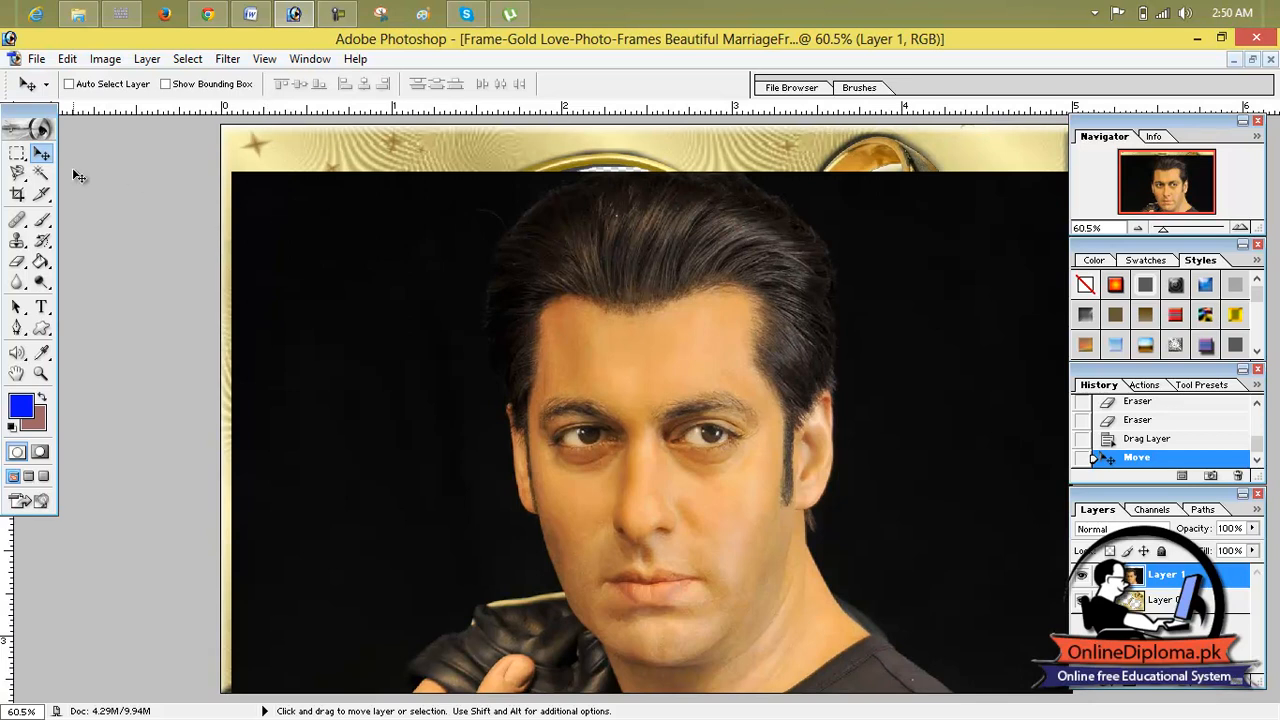
- Free Transform the man's portrait to about 51% width and 66% height and position it over the upper heart
key("ctrl+t")
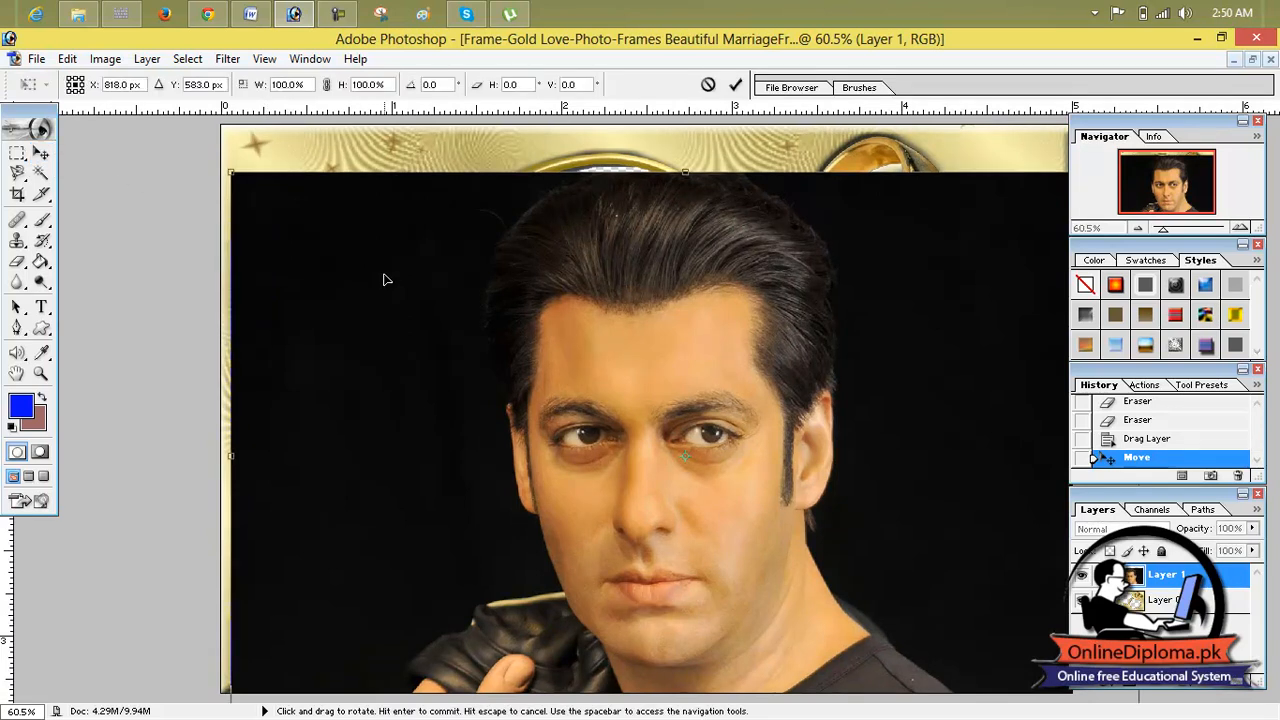
left_click_drag(232, 172, 663, 443)
left_click_drag(780, 535, 418, 262)
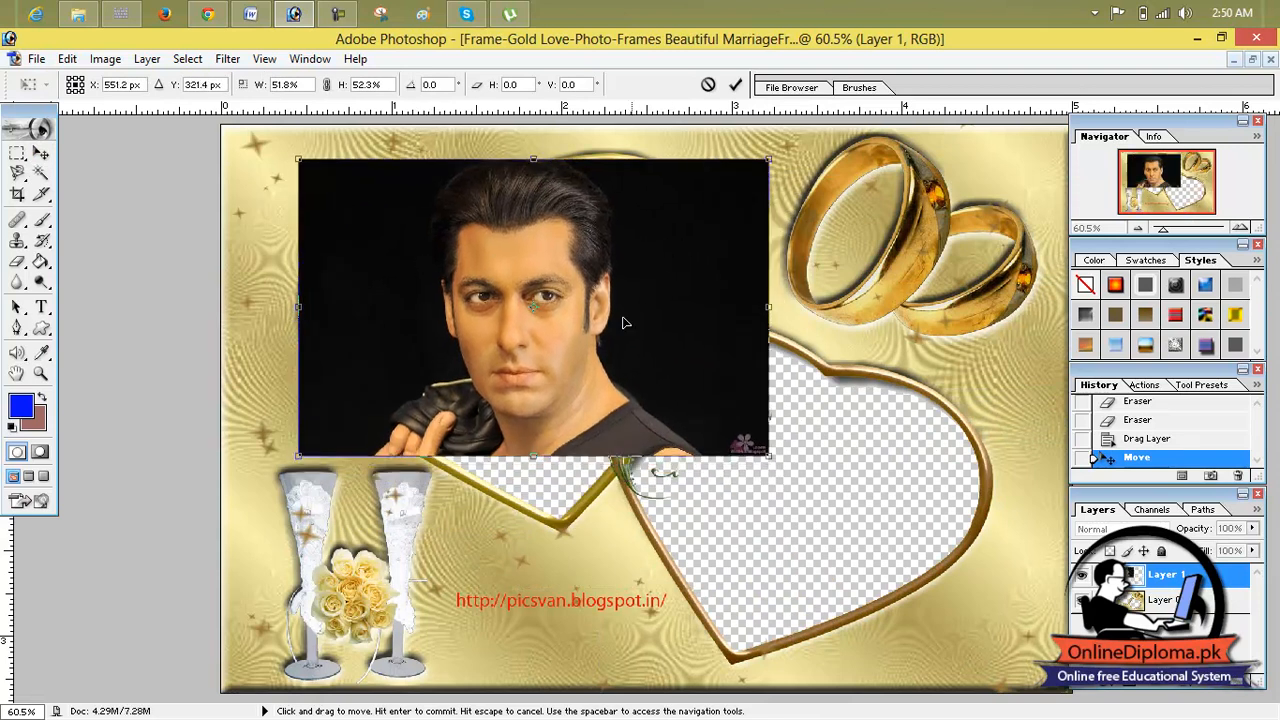
left_click_drag(544, 449, 544, 531)
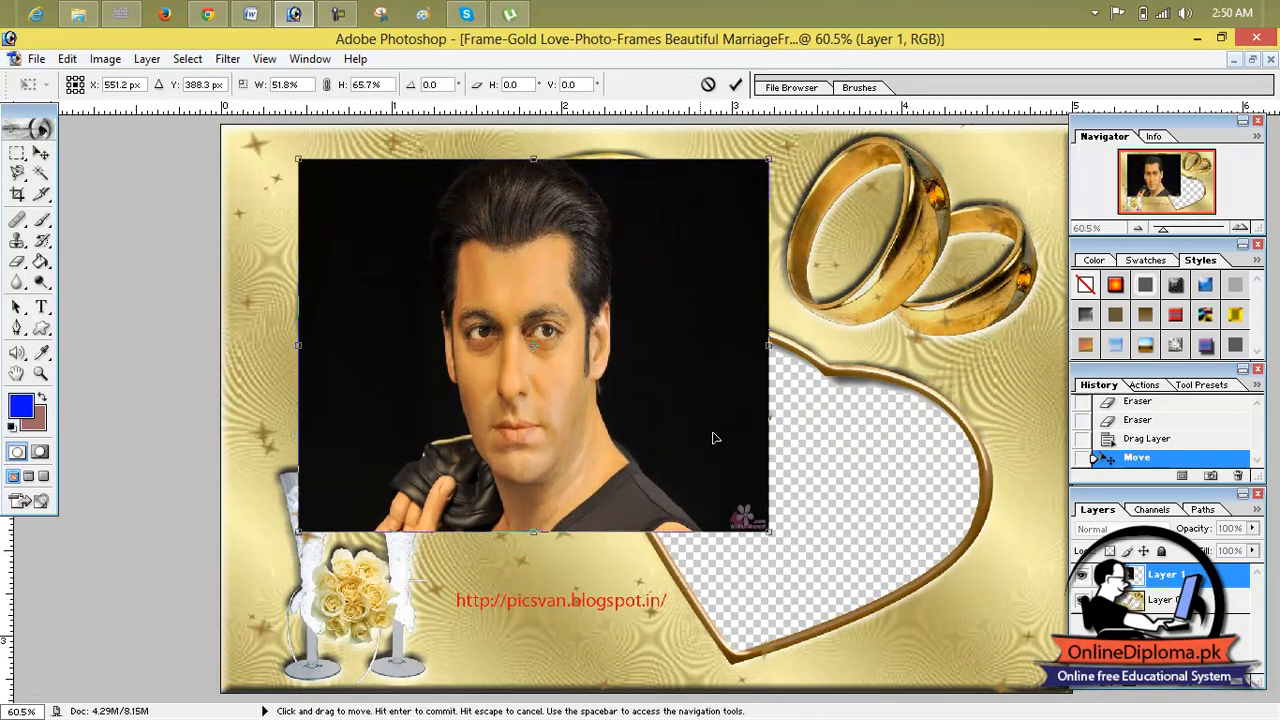
left_click_drag(772, 343, 750, 313)
left_click_drag(377, 313, 290, 314)
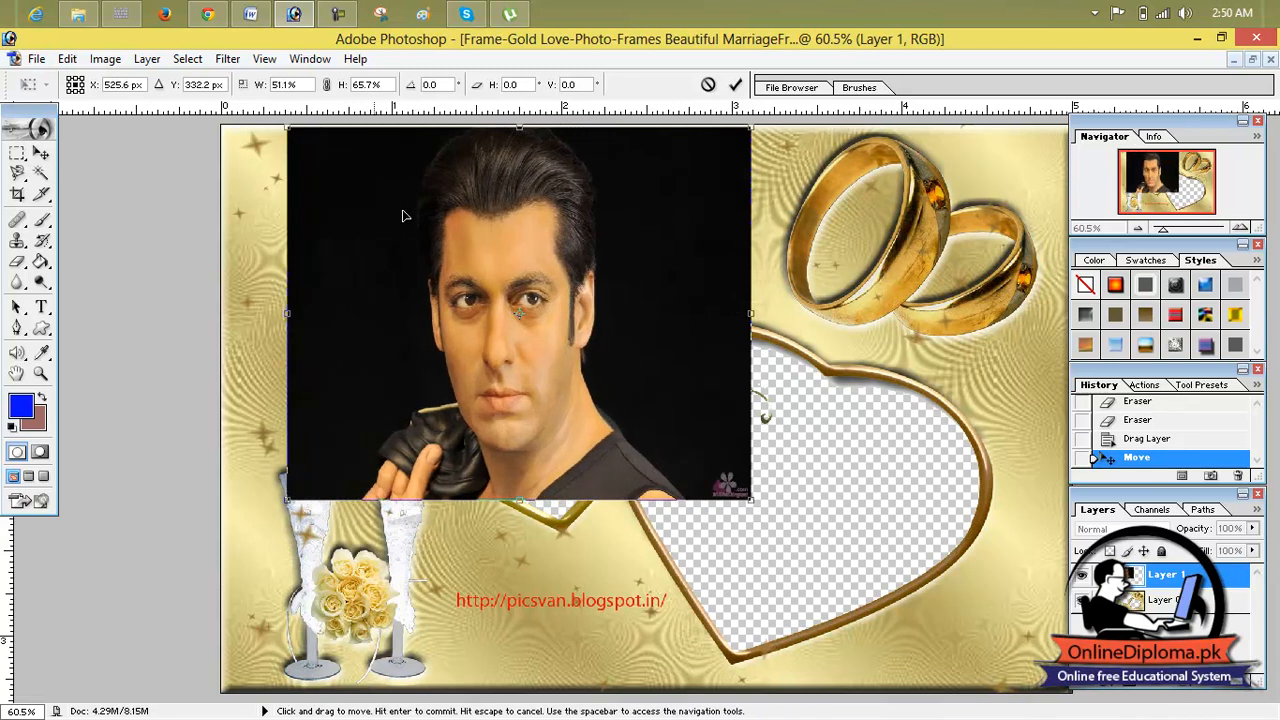
- Move the scaled portrait down towards the lower heart and apply the transformation
left_click_drag(675, 180, 668, 405)
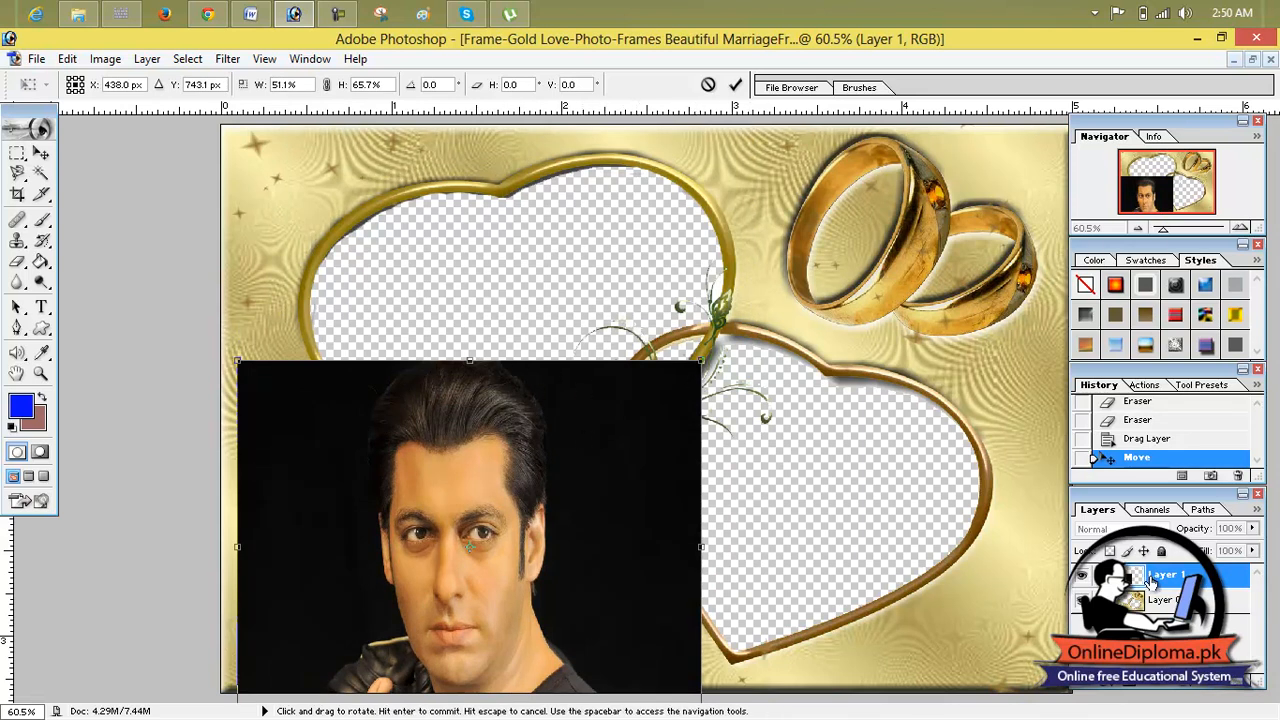
left_click_drag(655, 430, 757, 489)
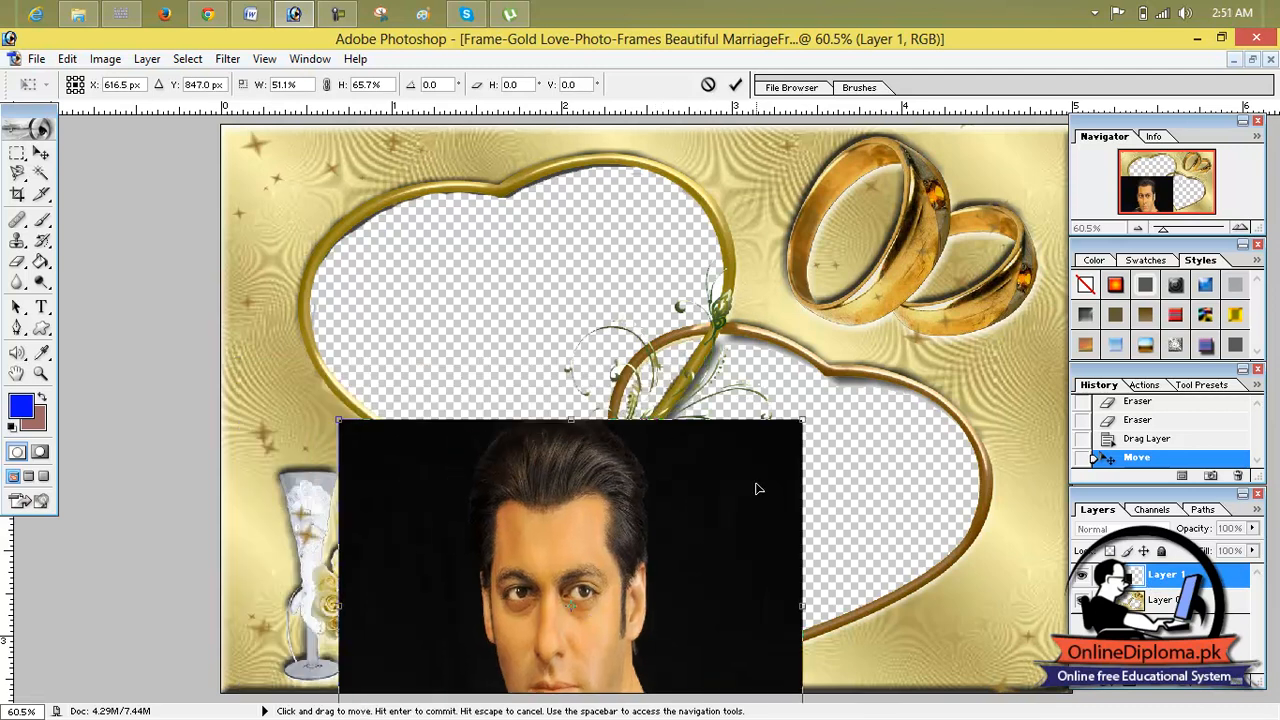
left_click(40, 152)
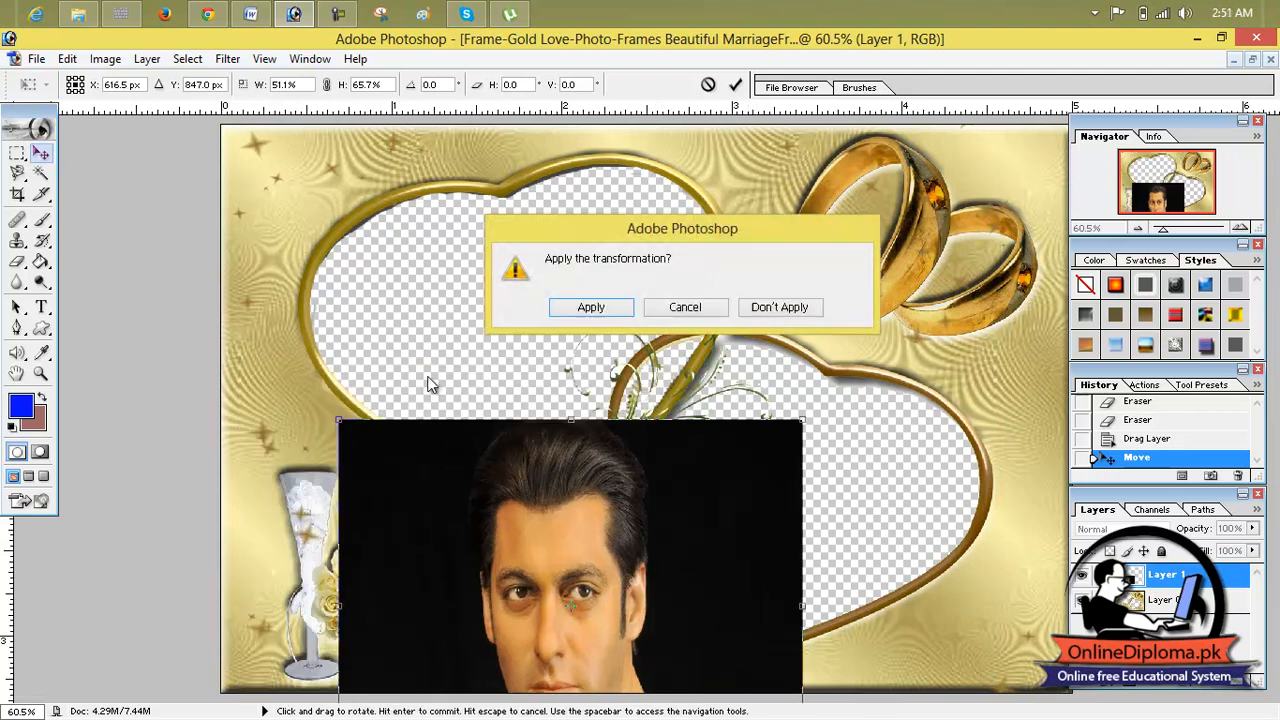
left_click(591, 307)
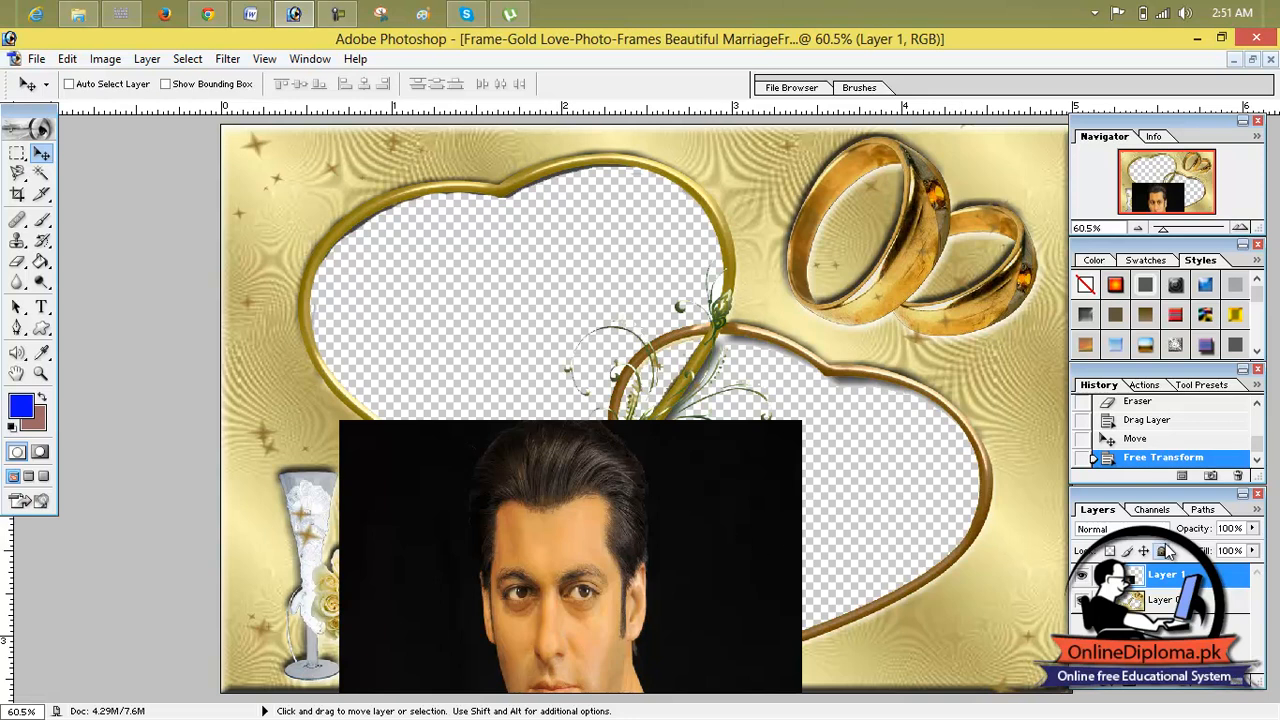
- Delete the man's portrait layer from the double-heart frame document and restore that document to a floating window
left_click_drag(1167, 577, 1226, 629)
left_click_drag(1248, 677, 1240, 692)
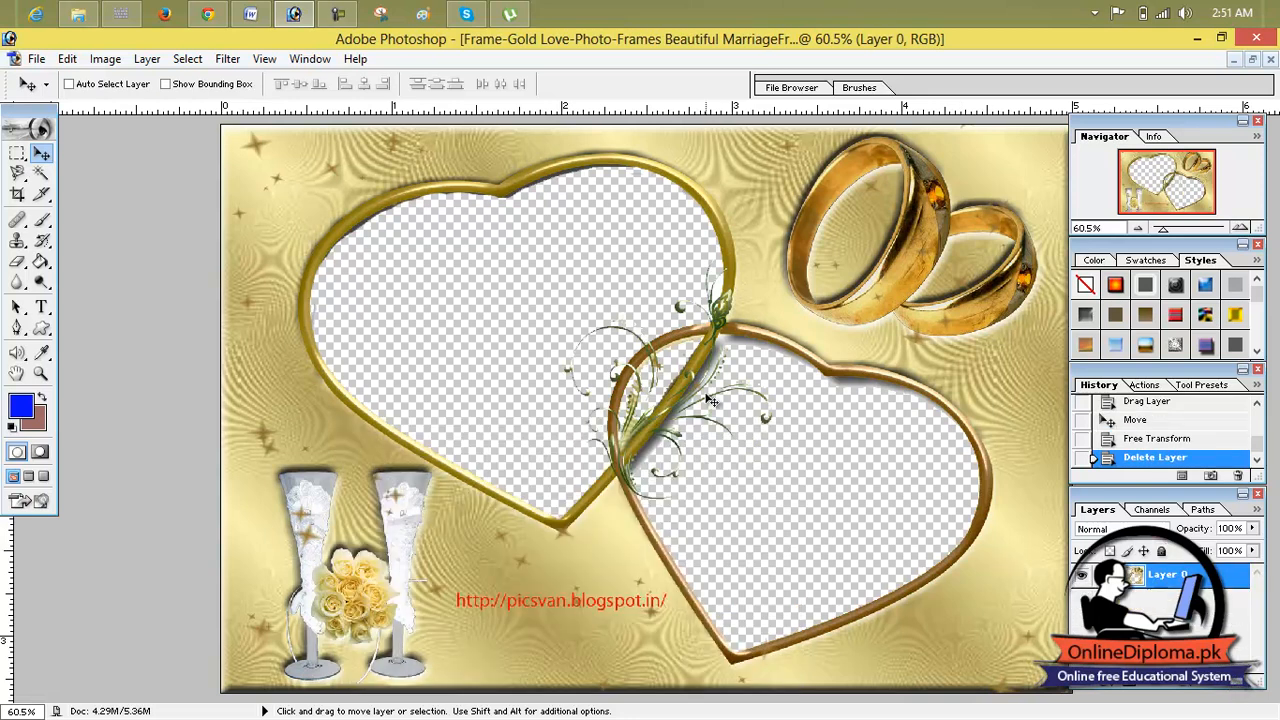
left_click(1252, 59)
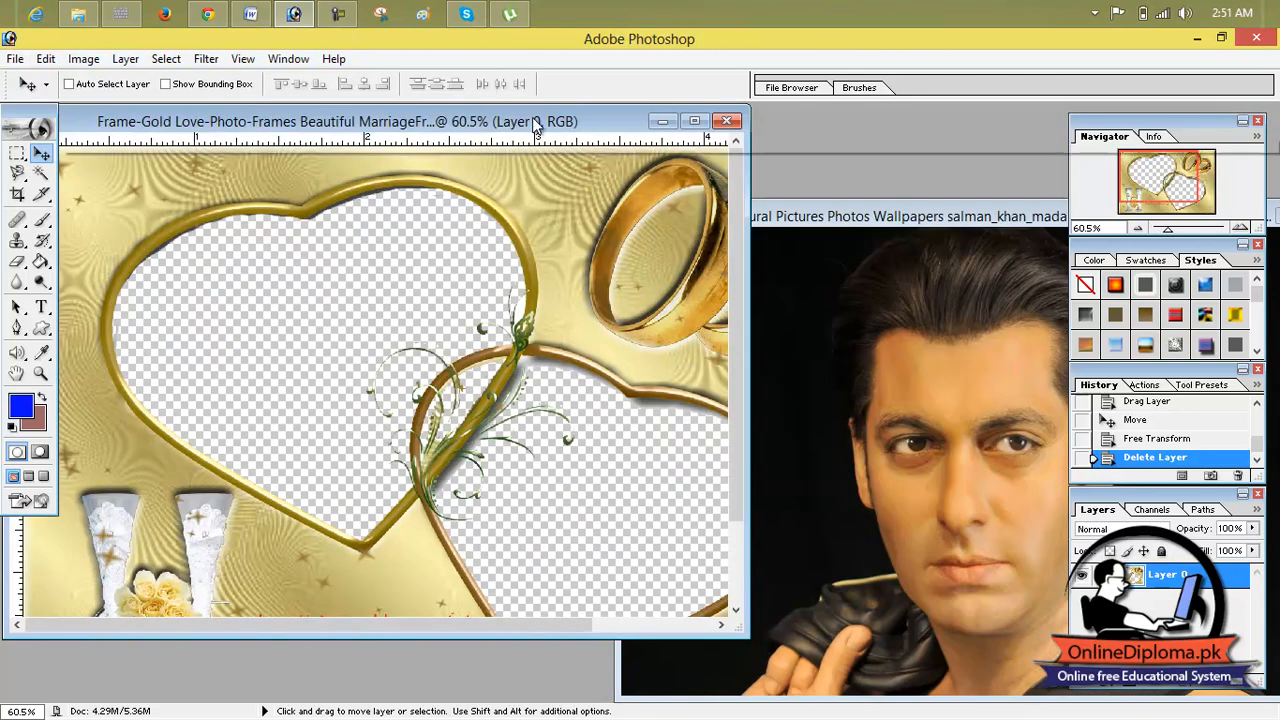
left_click_drag(536, 124, 638, 177)
- Create a new 1920 x 1080 pixel RGB document at 72 pixels/inch with white contents and maximize it
left_click(15, 59)
left_click(40, 80)
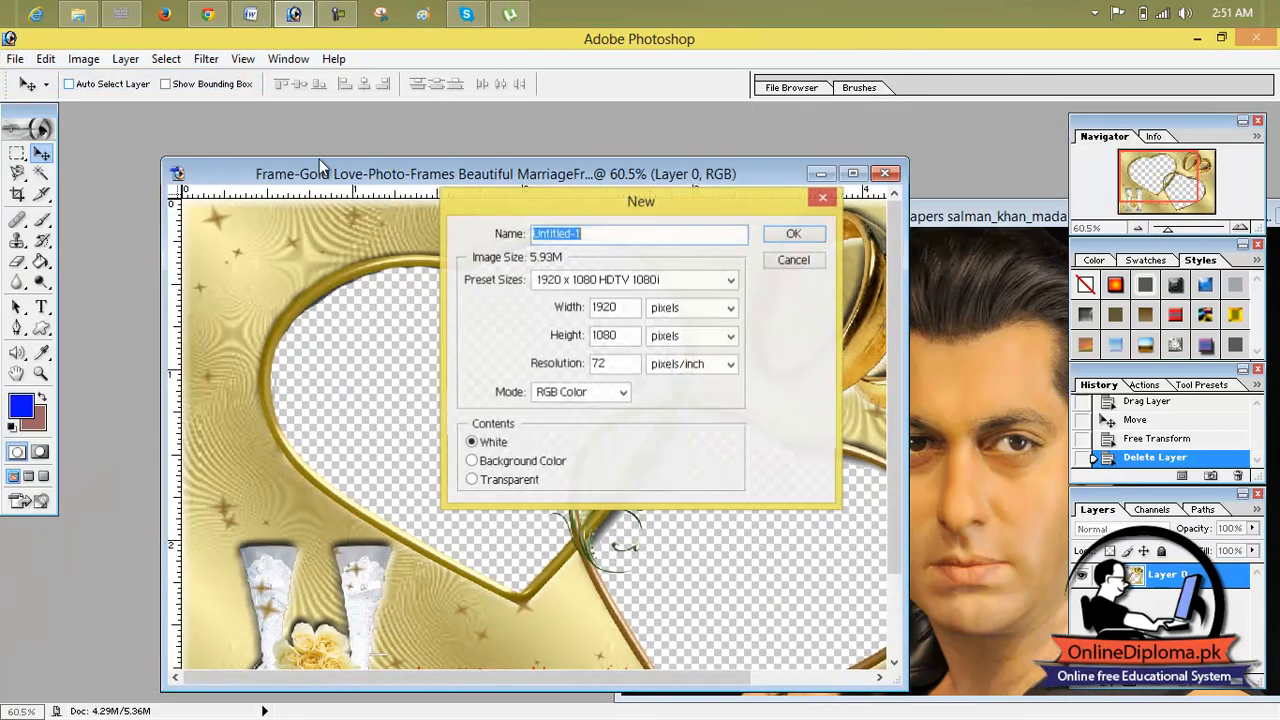
left_click(515, 480)
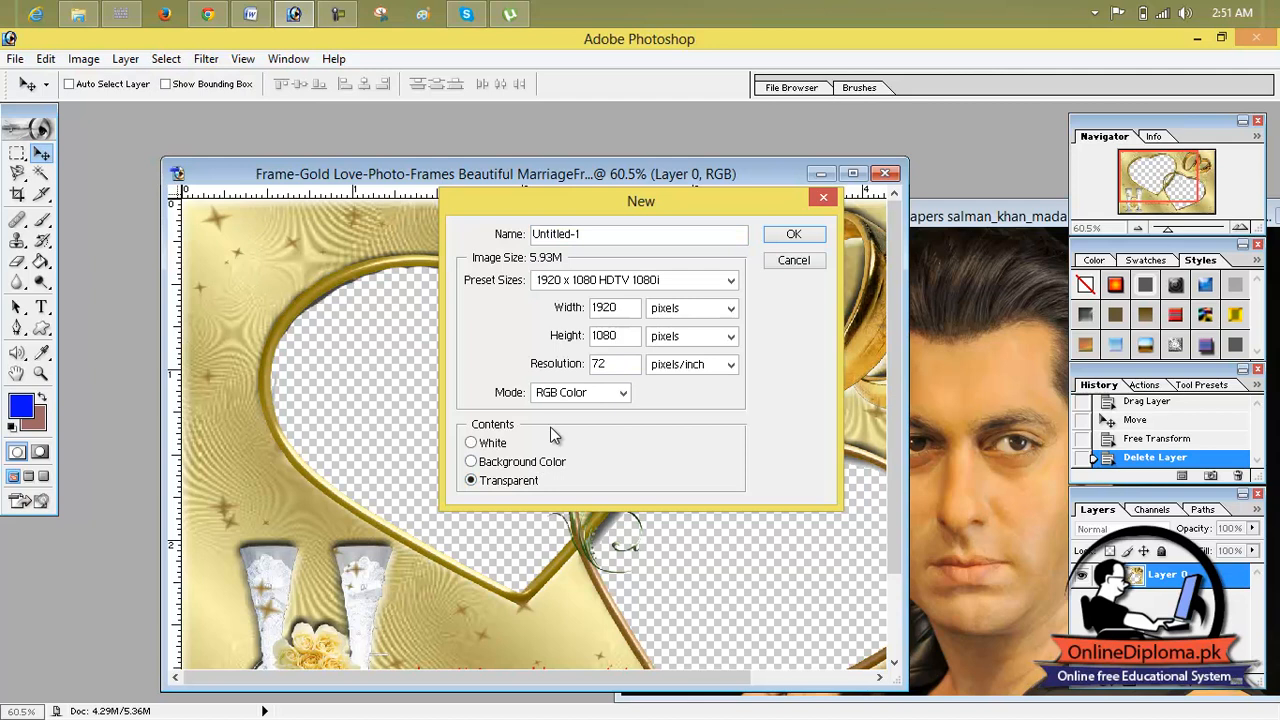
left_click(492, 444)
left_click_drag(634, 308, 518, 306)
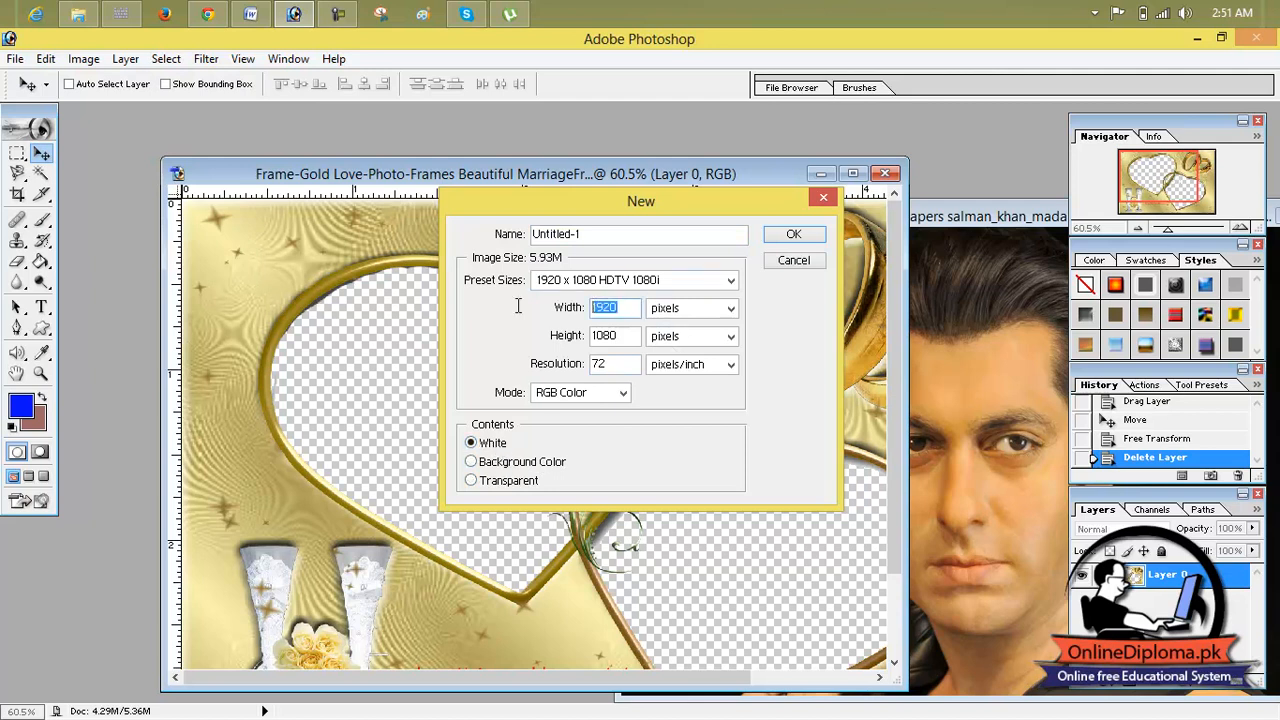
left_click(808, 238)
left_click(889, 138)
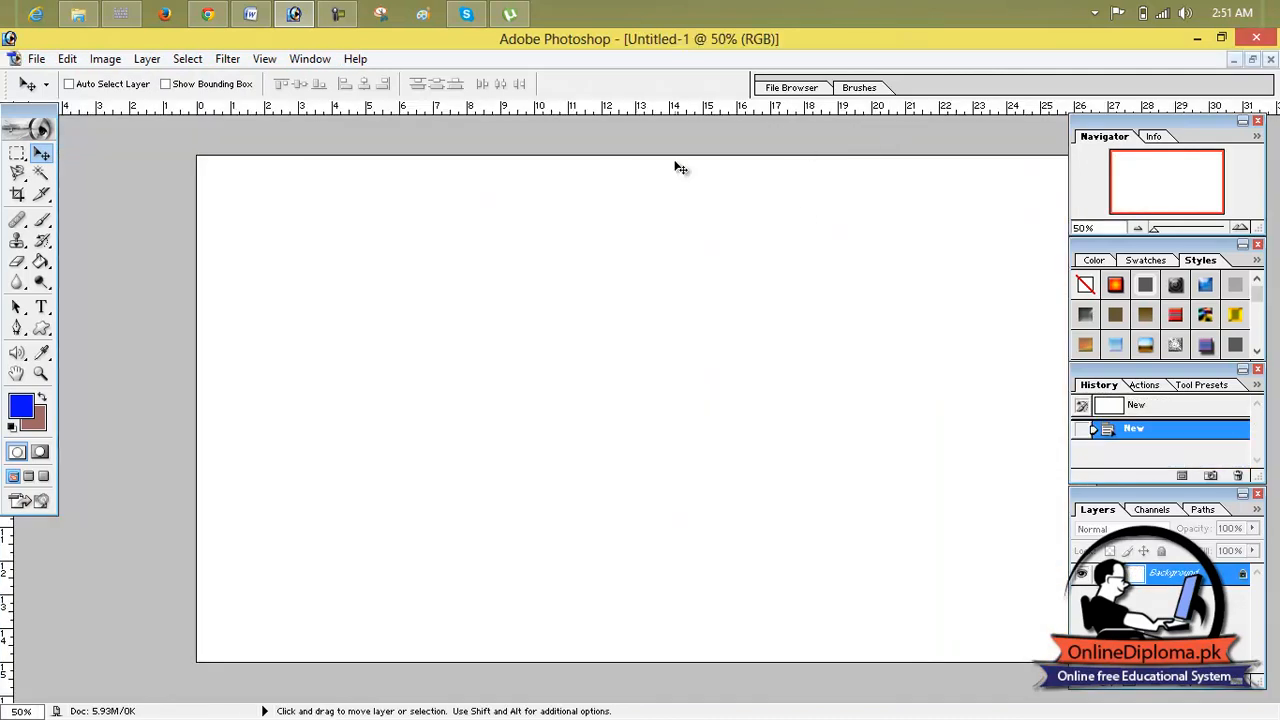
- Restore the blank document to a floating window and close the salman_khan_madam_tusad_pics-wide portrait
left_click(1252, 59)
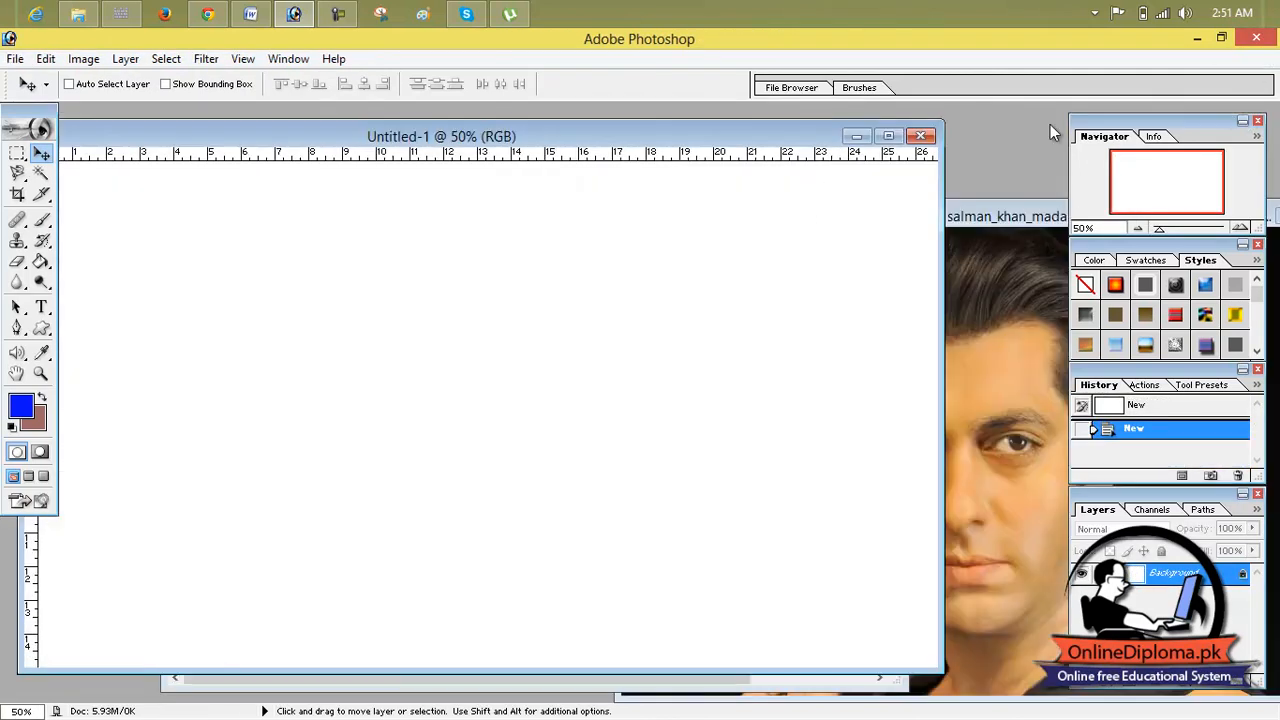
left_click(978, 229)
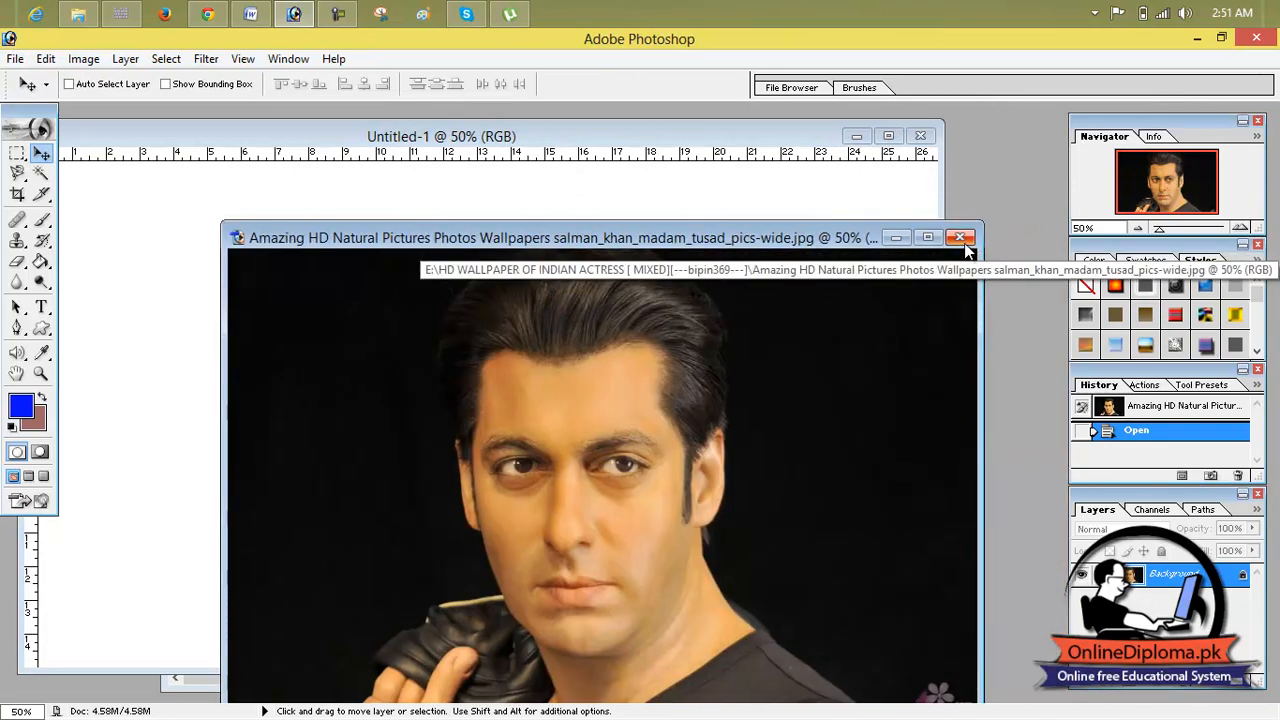
left_click(960, 238)
- Copy the double-heart frame into Untitled-1 as a new layer, maximize the document and align the frame with the canvas's upper-left corner
left_click_drag(771, 140, 1234, 444)
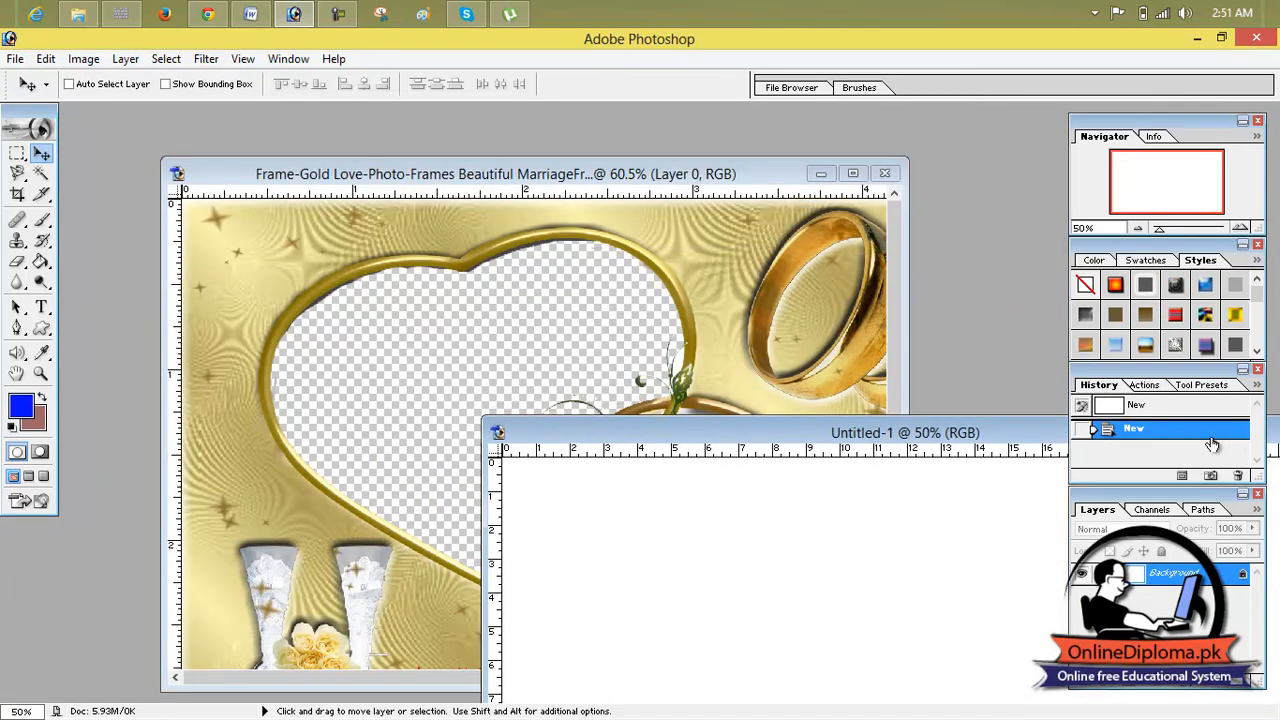
left_click_drag(827, 229, 594, 195)
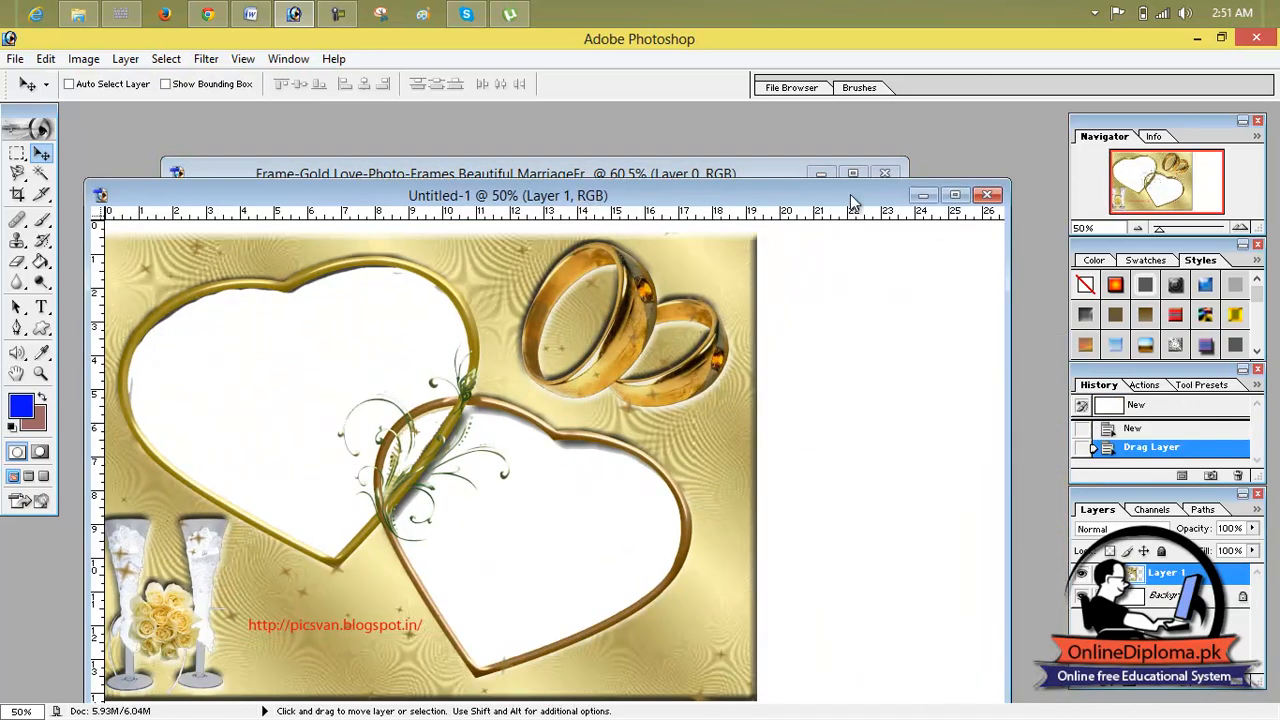
left_click(951, 198)
left_click_drag(818, 260, 860, 245)
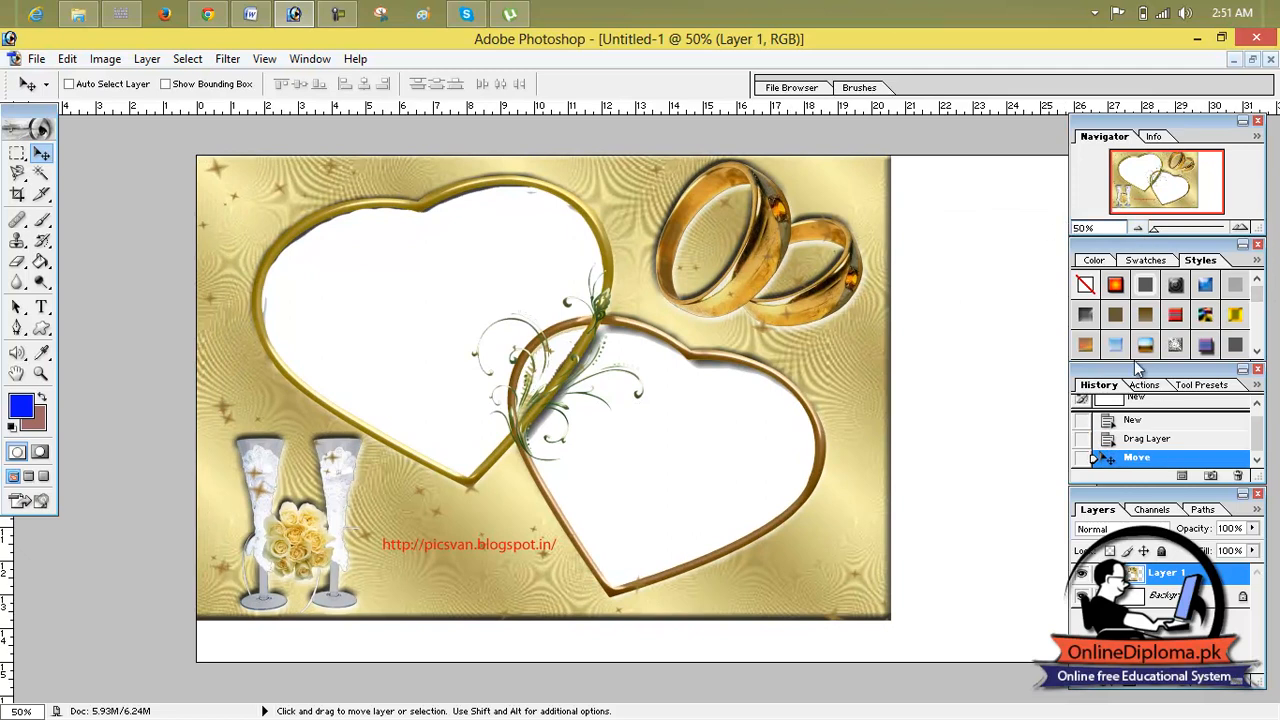
- Shift the Navigator, Styles, History and Layers palettes aside to uncover more of the canvas
left_click_drag(1200, 130, 1264, 129)
left_click_drag(1178, 243, 1241, 257)
left_click_drag(1127, 370, 1168, 370)
left_click_drag(1183, 500, 1218, 504)
- Align the frame layer with the canvas's right edge and Free Transform it to 128% width and 107.8% height to fill the canvas
left_click_drag(772, 186, 965, 190)
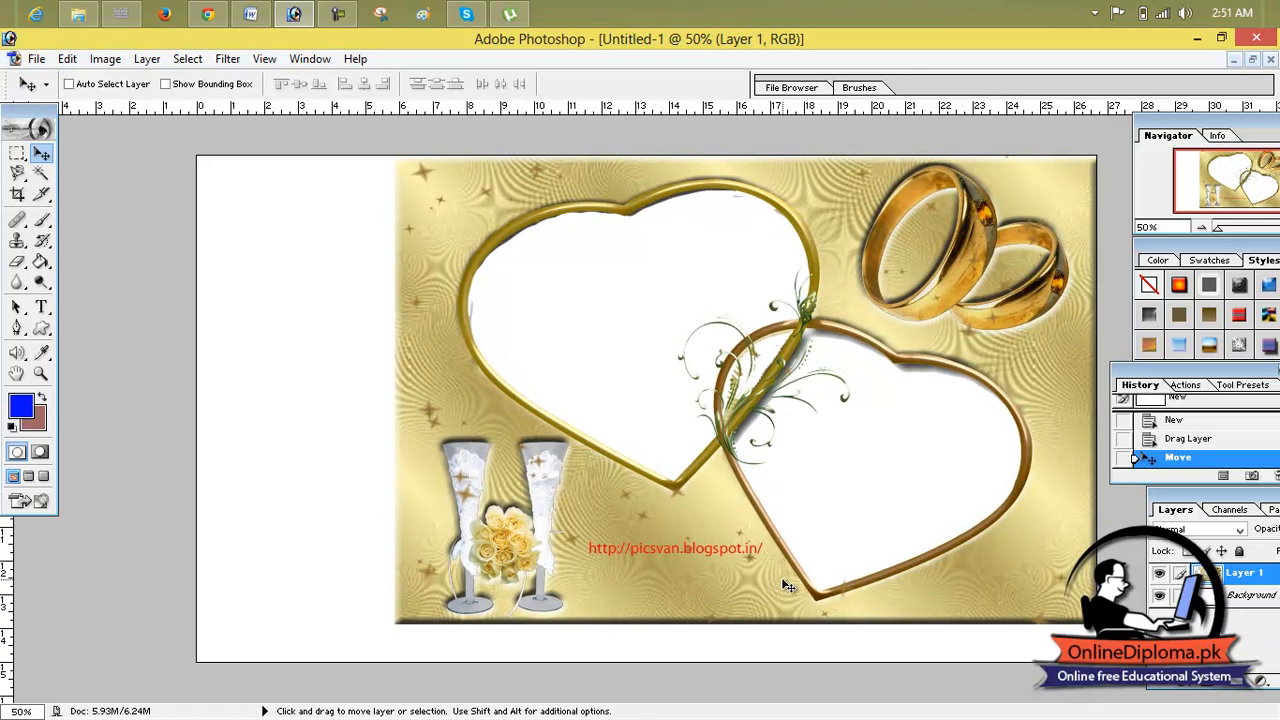
key("ctrl+t")
left_click_drag(396, 391, 197, 391)
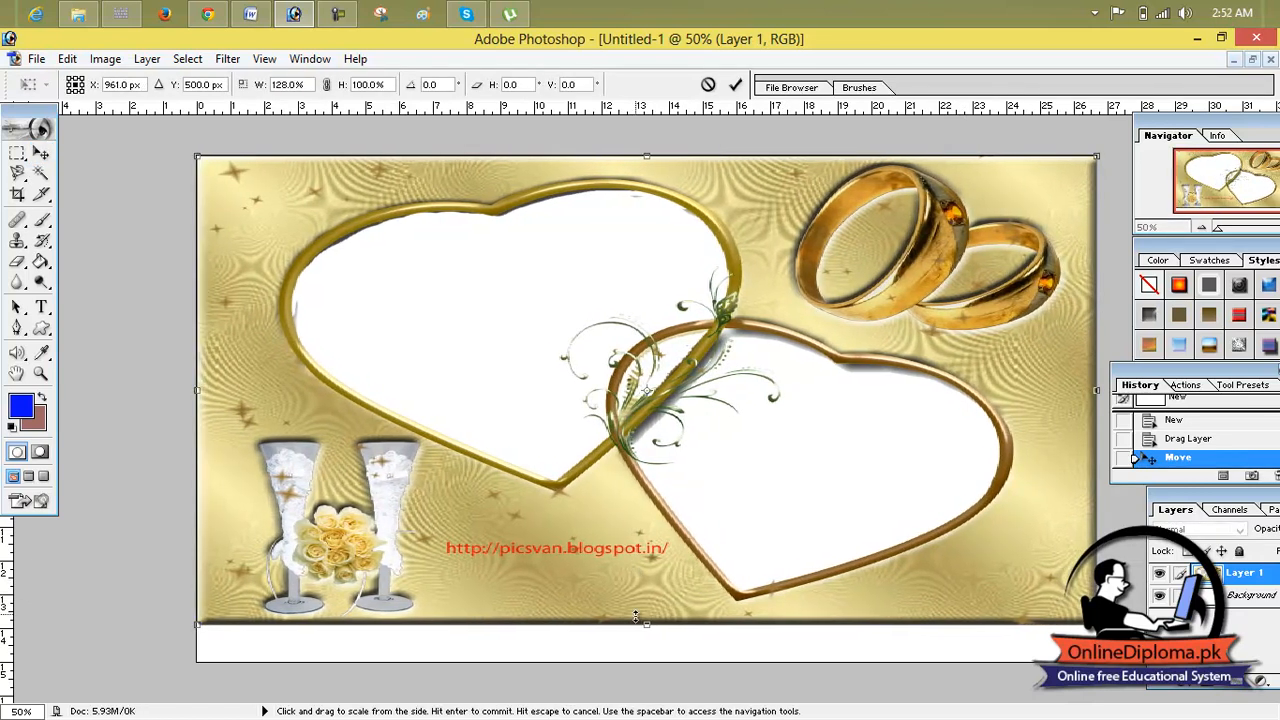
left_click_drag(645, 627, 649, 662)
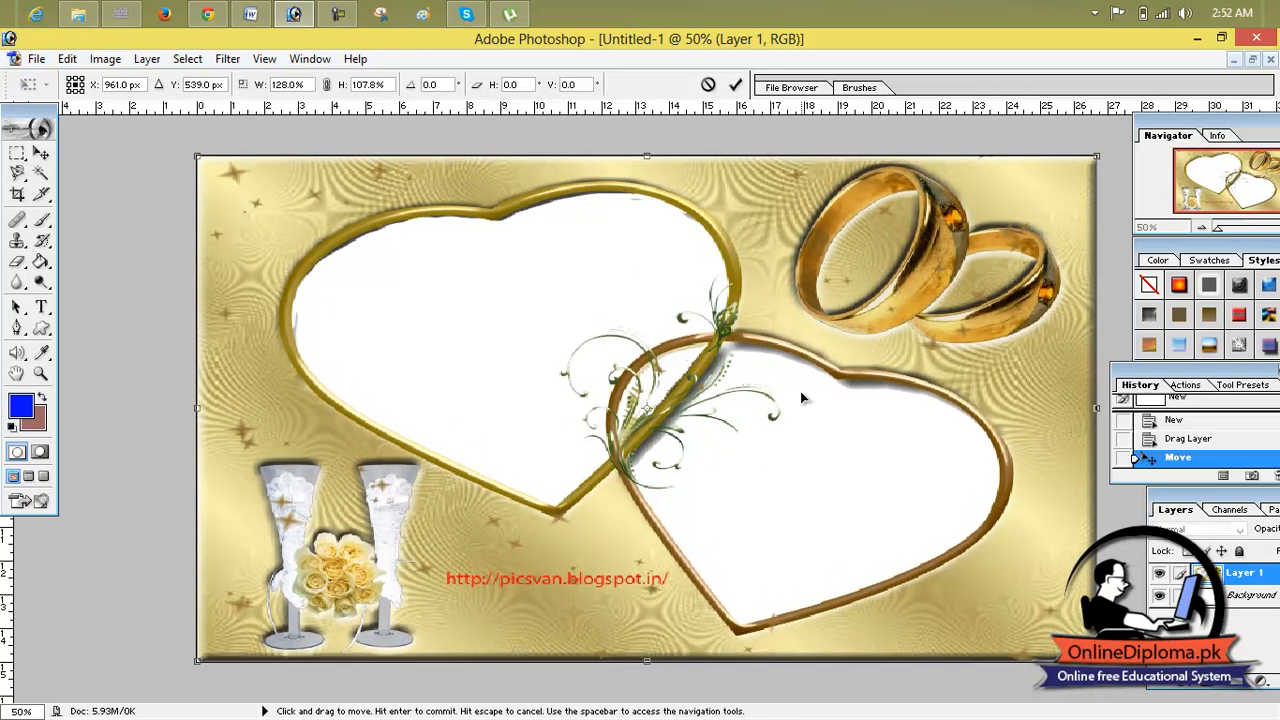
left_click(736, 84)
- Sample a gold tone from the frame with the Eyedropper and fill the Background layer with it
left_click(1212, 596)
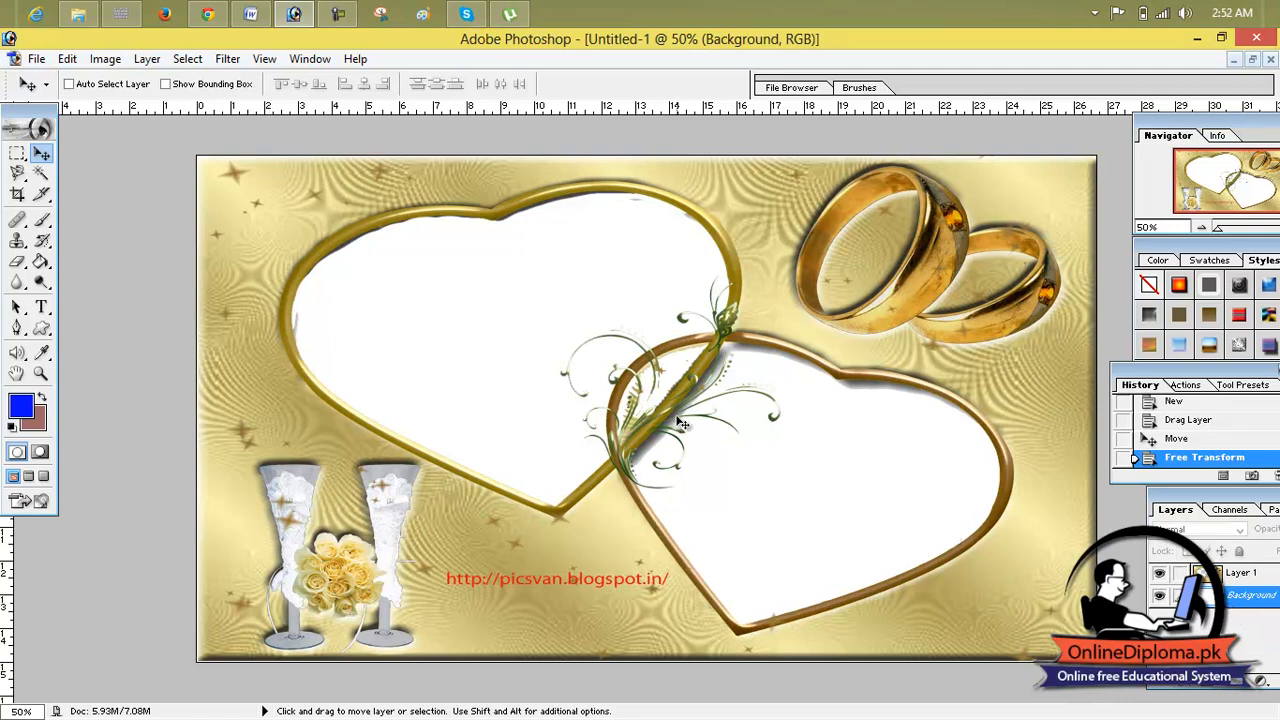
left_click(41, 352)
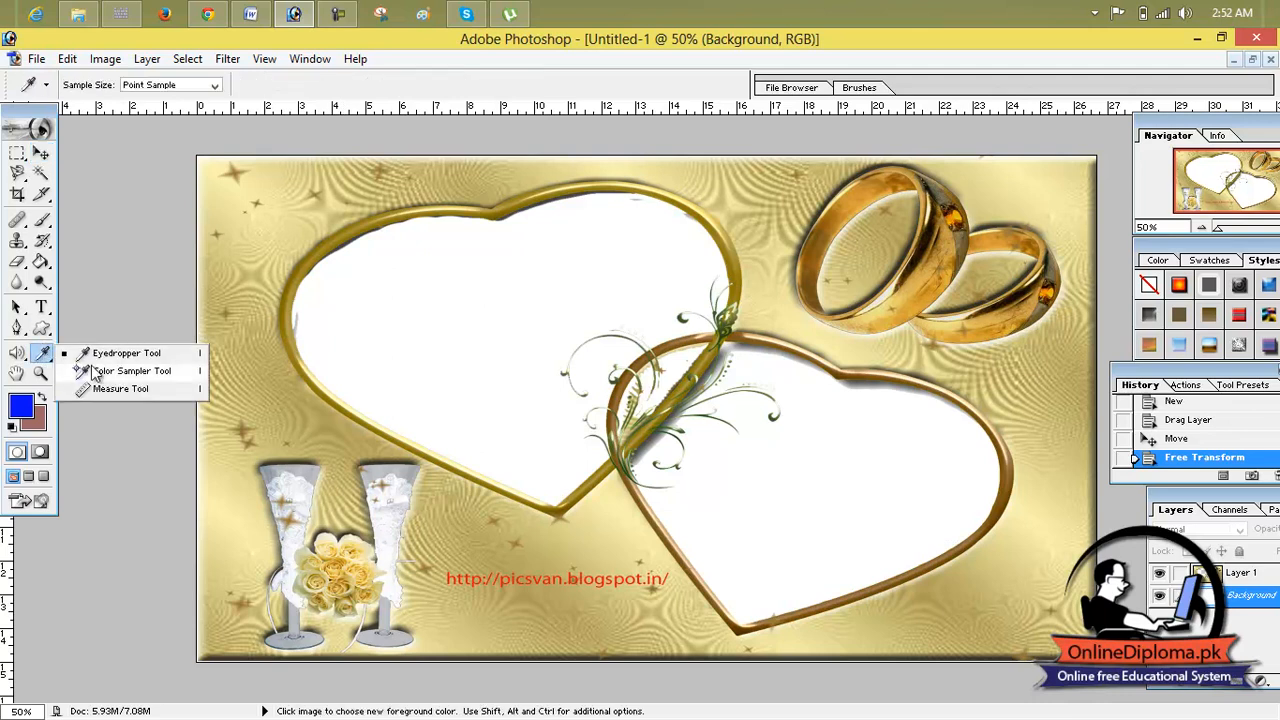
left_click(282, 221)
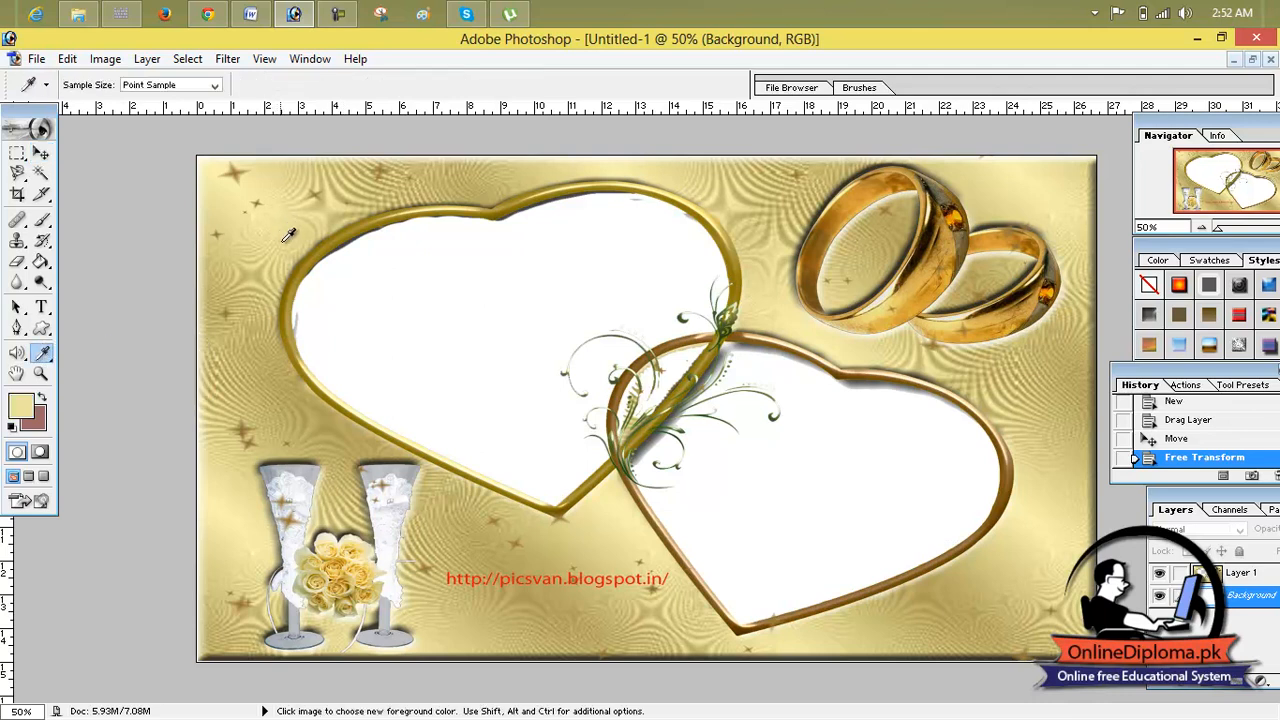
left_click(258, 267)
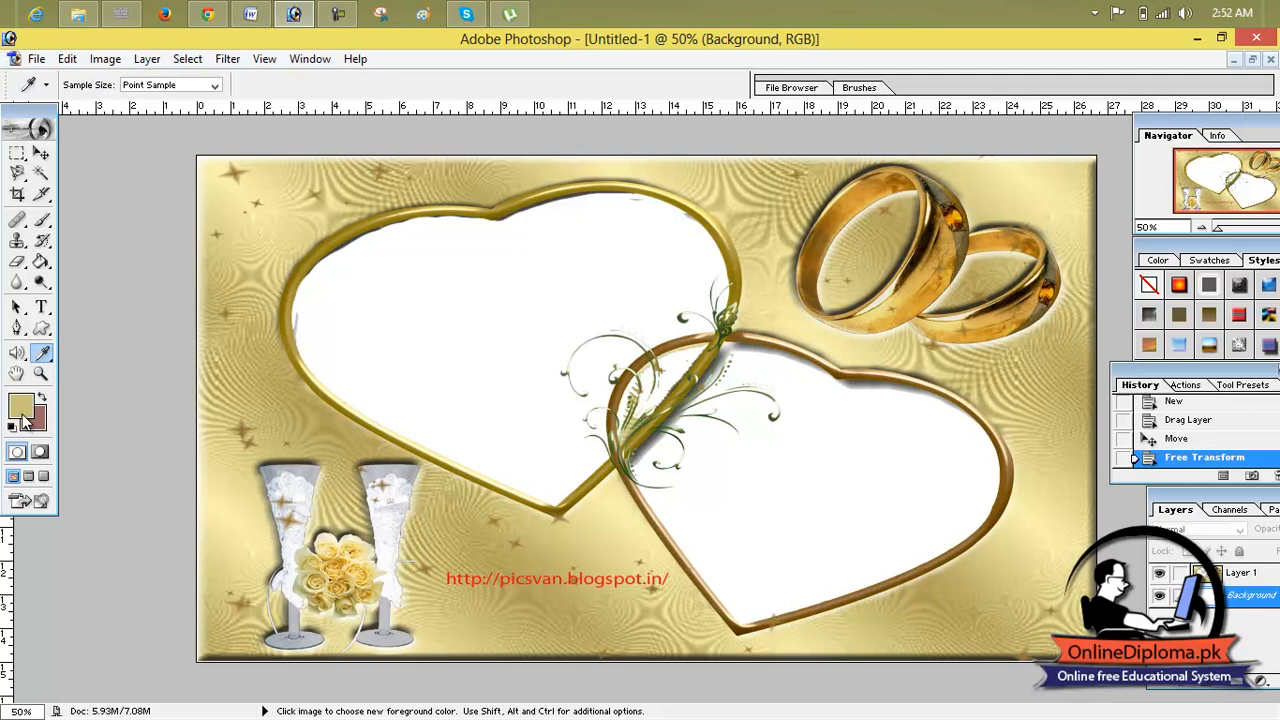
key("alt+BackSpace")
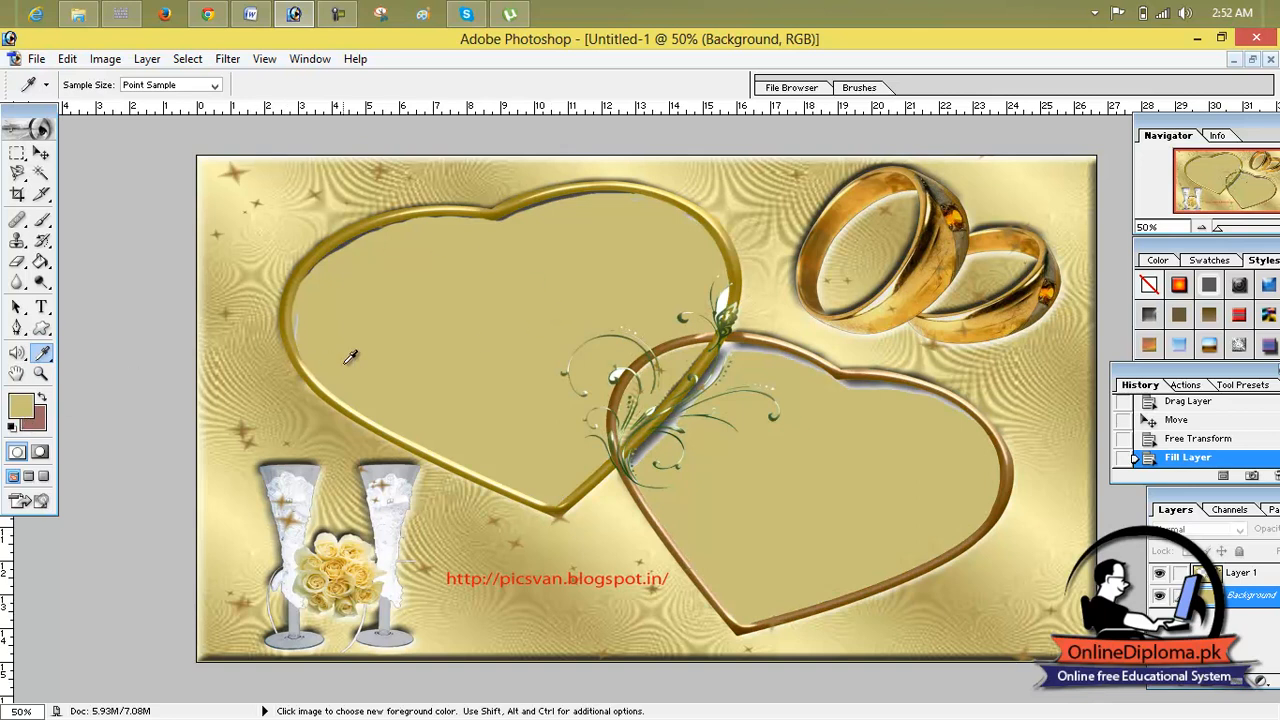
- Reopen the salman_khan_madam_tusad_pics-wide portrait, maximize it and convert its background into a regular layer
left_click(36, 58)
left_click(48, 96)
left_click(618, 258)
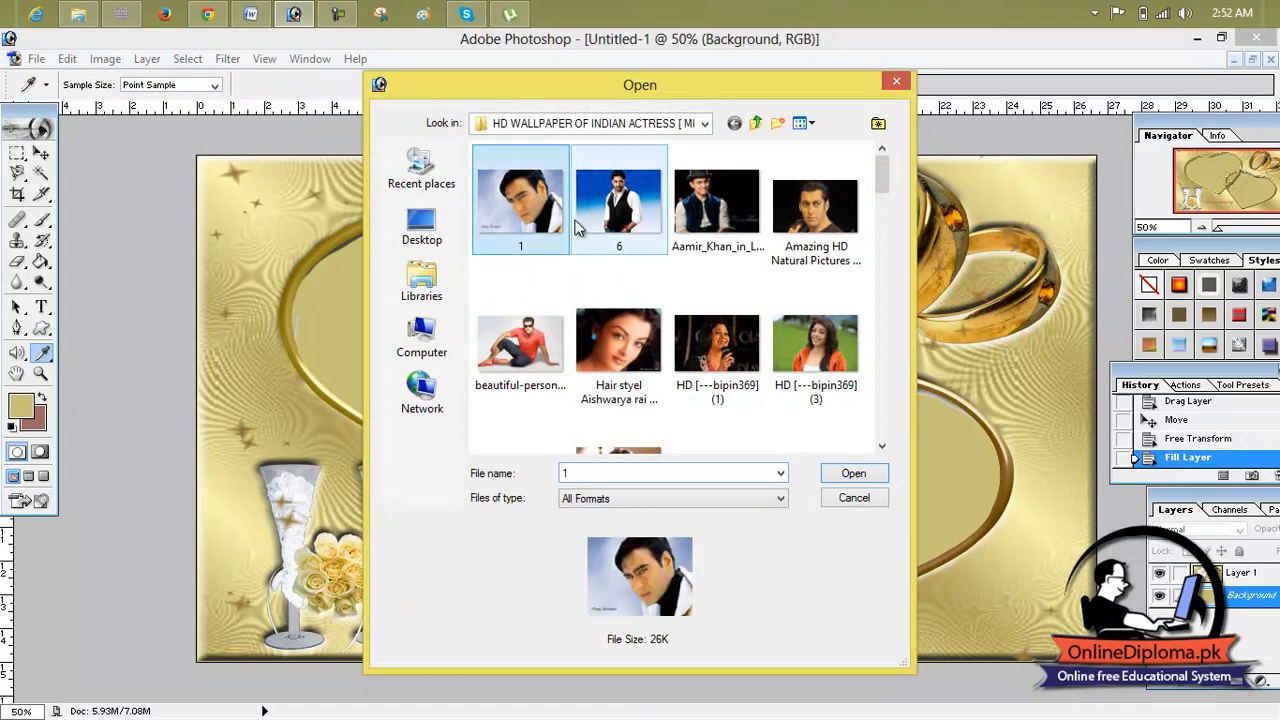
double_click(816, 217)
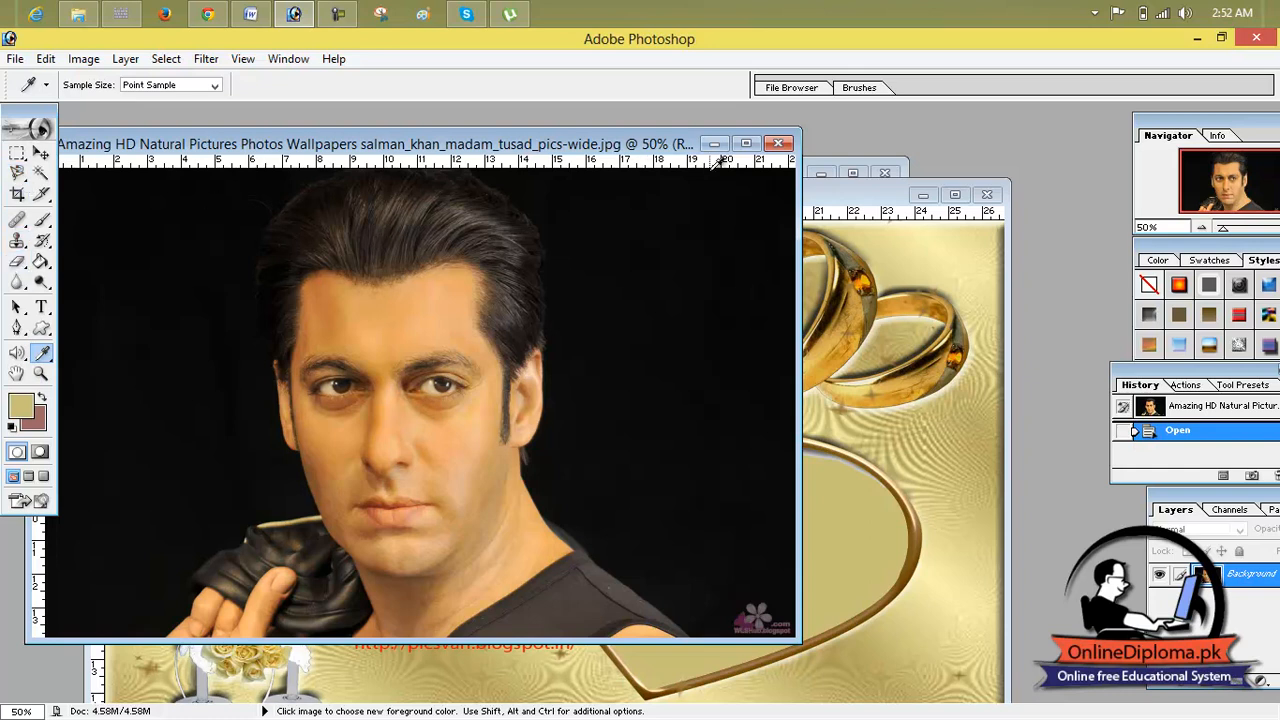
left_click(746, 144)
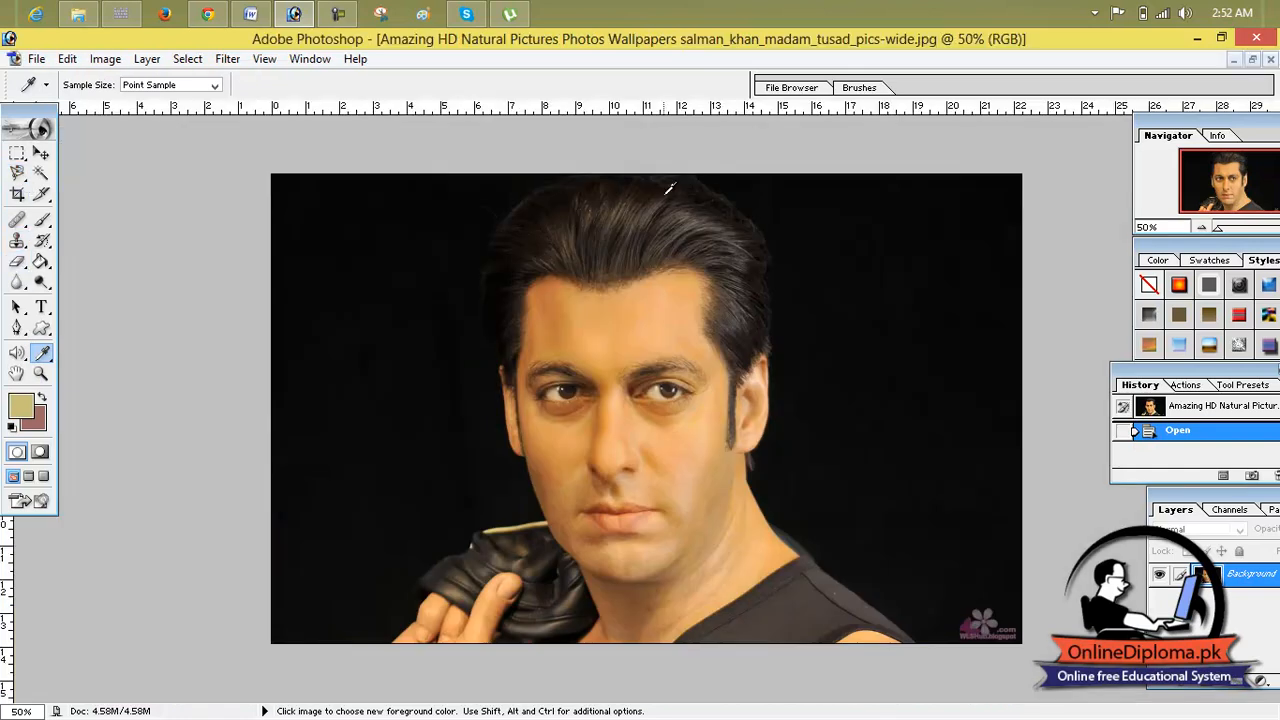
double_click(1228, 577)
left_click(777, 320)
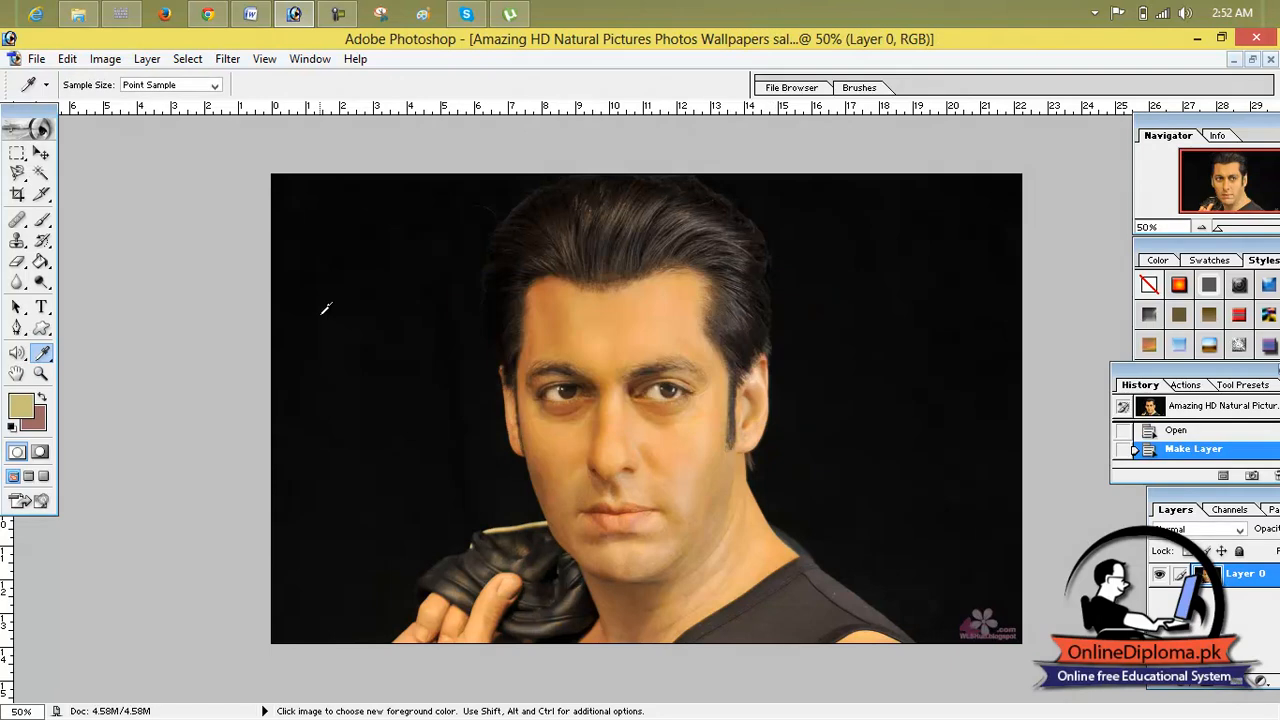
- Select the man with the Magnetic Lasso, tracing around his head, shoulders and jacket and along the photo's bottom edge
left_click_drag(17, 173, 74, 204)
left_click(390, 637)
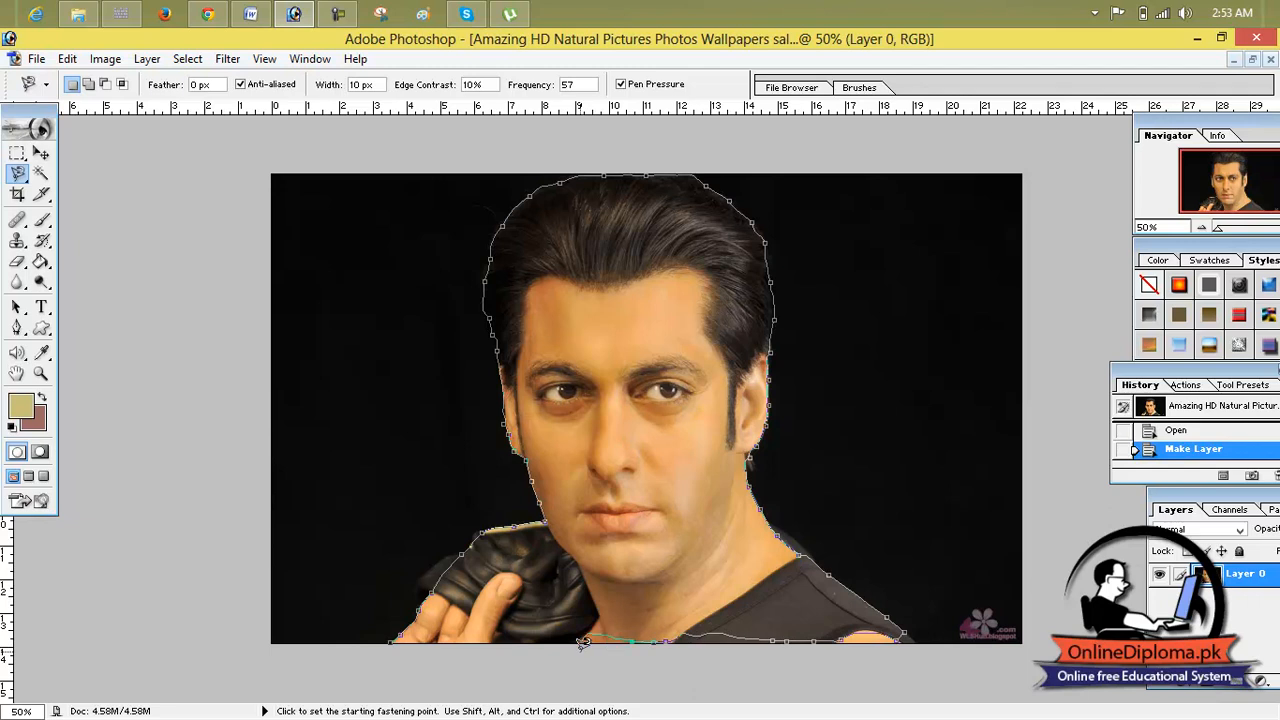
left_click(392, 636)
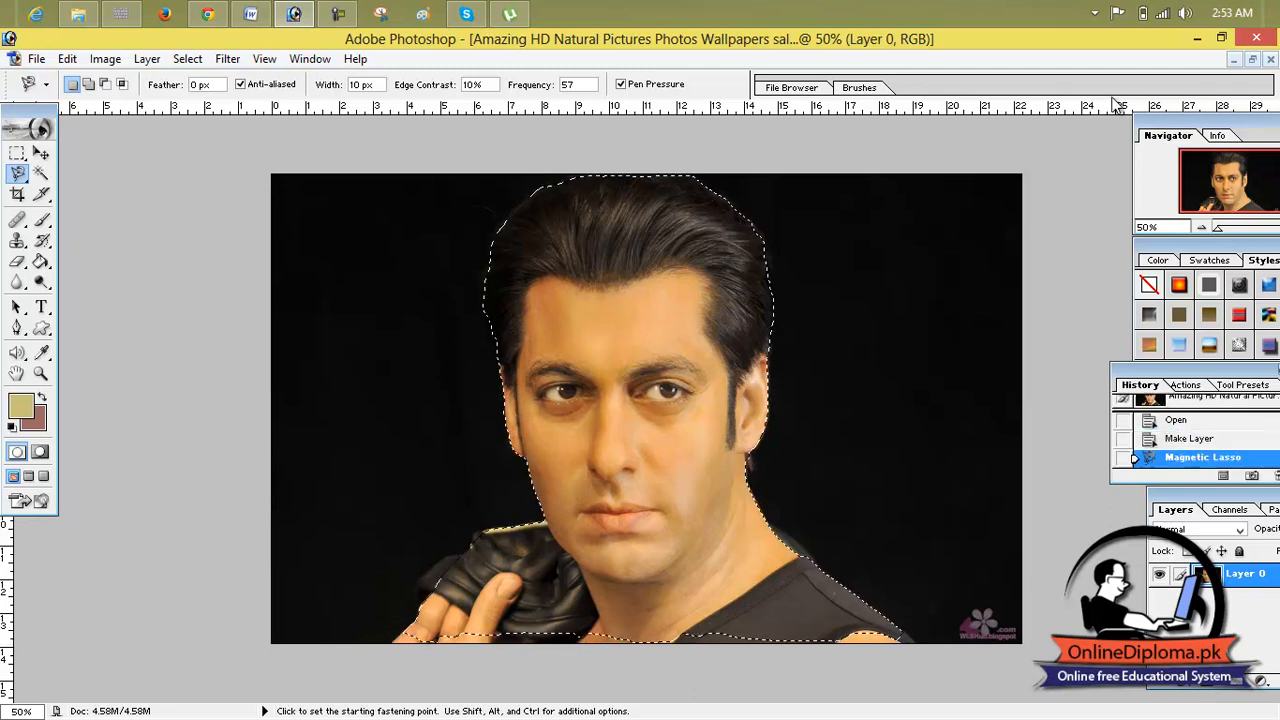
- Move the cut-out man from the portrait onto the Untitled-1 canvas and position him behind the upper gold heart
left_click(1252, 59)
left_click_drag(645, 142, 1259, 220)
left_click_drag(1040, 385, 447, 413)
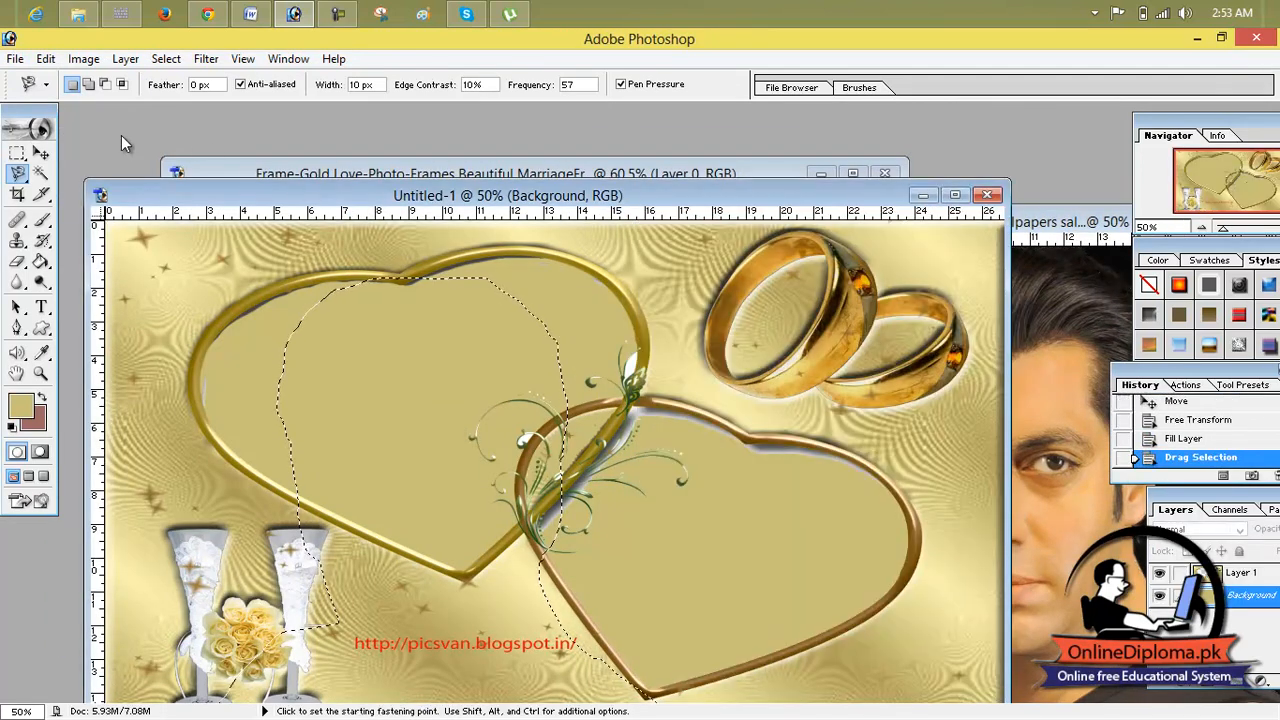
key("m")
left_click(41, 152)
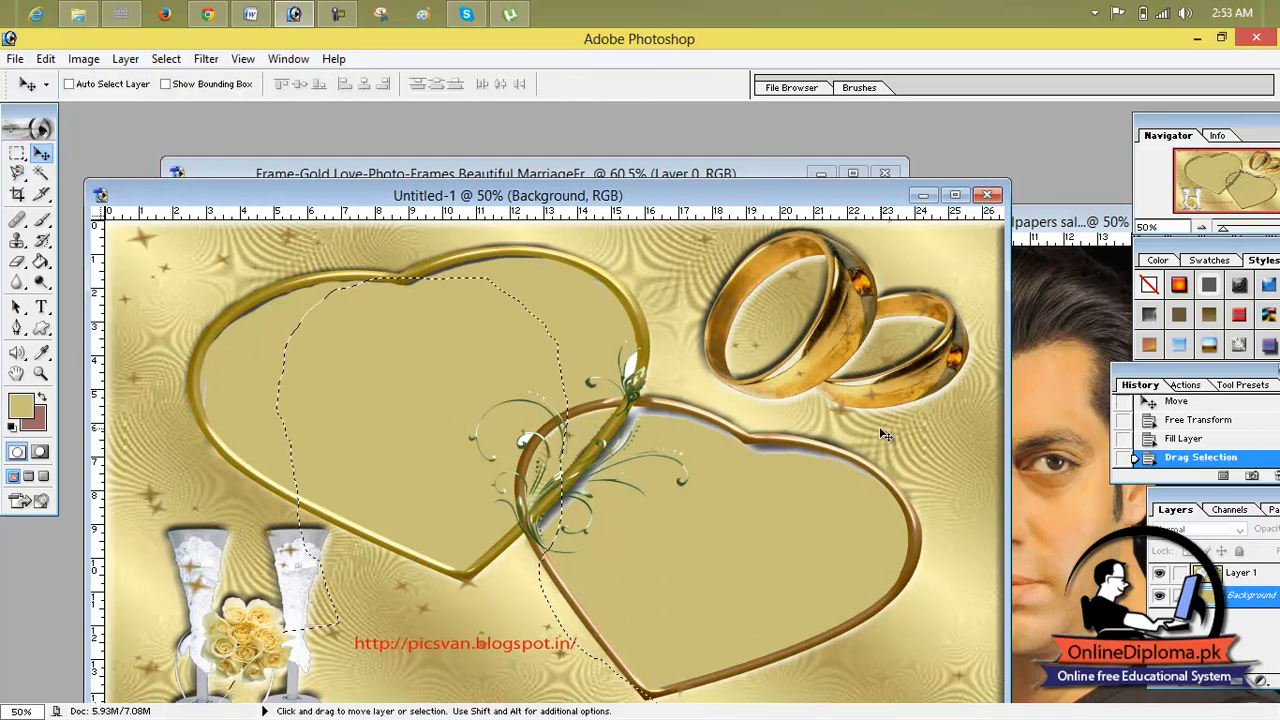
left_click(1039, 416)
left_click_drag(930, 420, 465, 400)
left_click(955, 196)
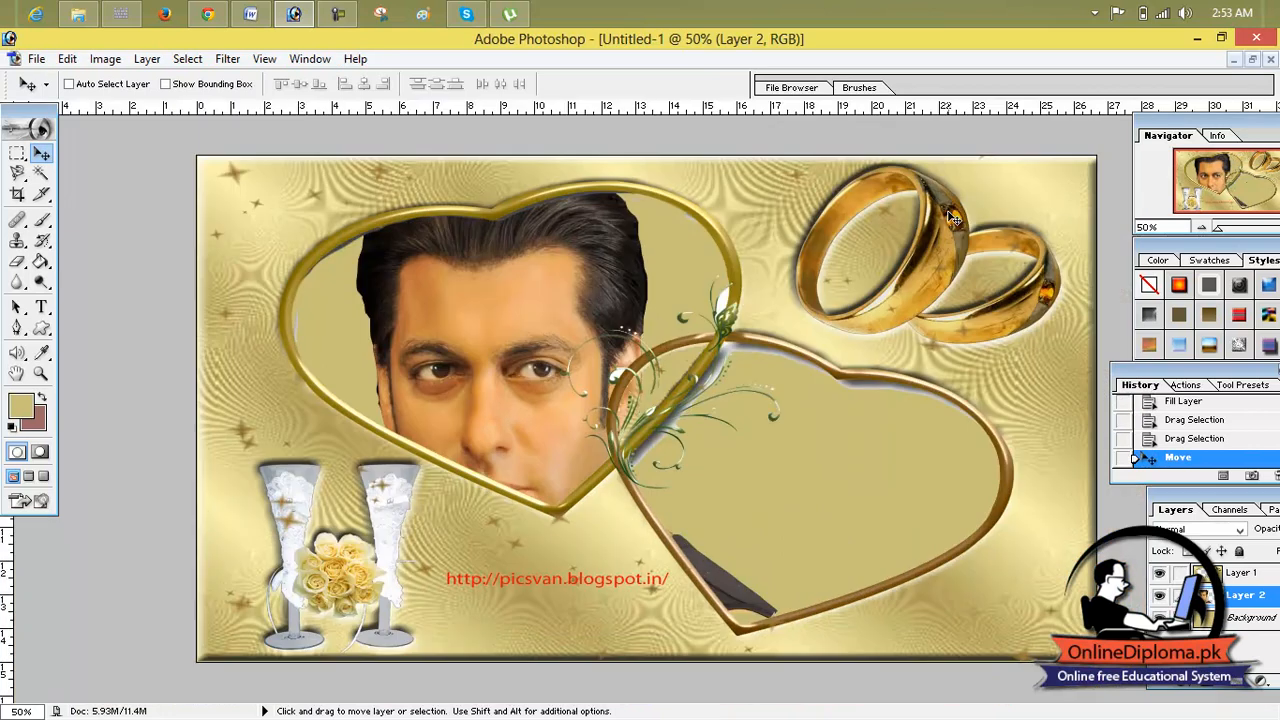
left_click_drag(565, 374, 591, 377)
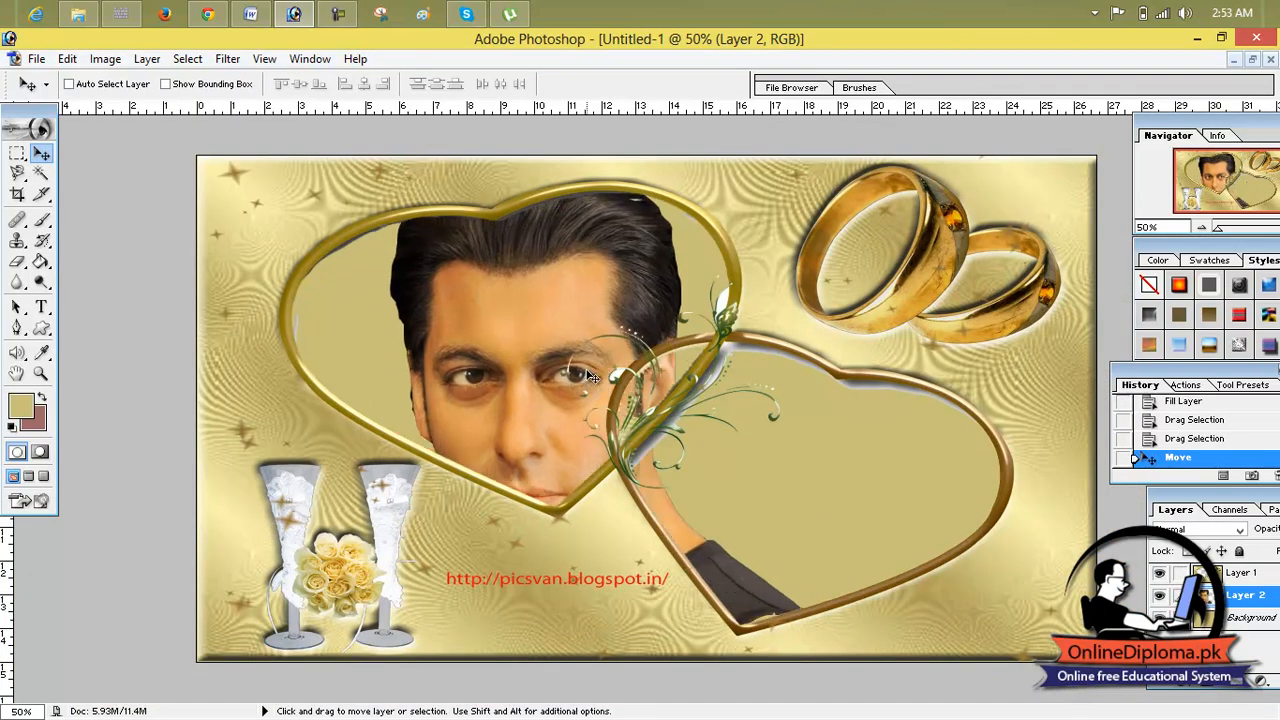
- Free Transform the man's layer to 57.8% width and 64.7% height, fitting his head and shoulders inside the upper heart
key("ctrl+t")
left_click_drag(822, 153, 578, 361)
left_click_drag(490, 393, 578, 231)
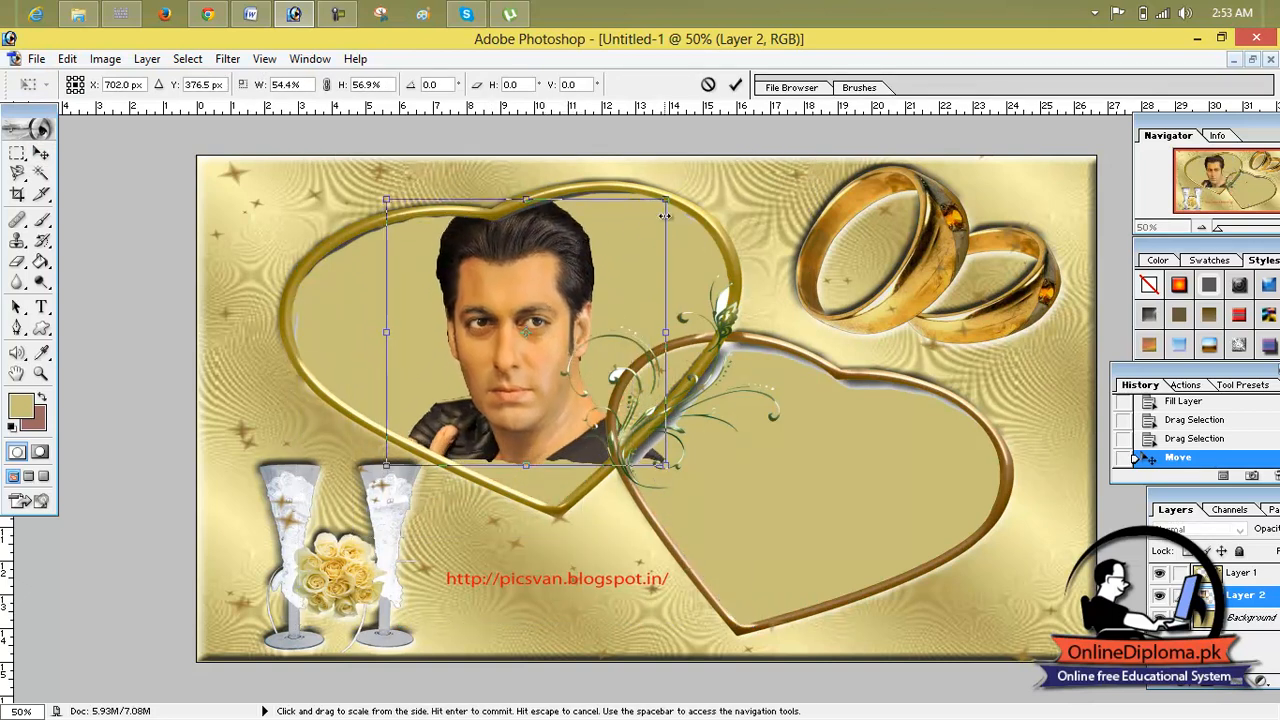
left_click_drag(663, 219, 651, 225)
left_click_drag(569, 309, 535, 364)
left_click_drag(619, 260, 651, 218)
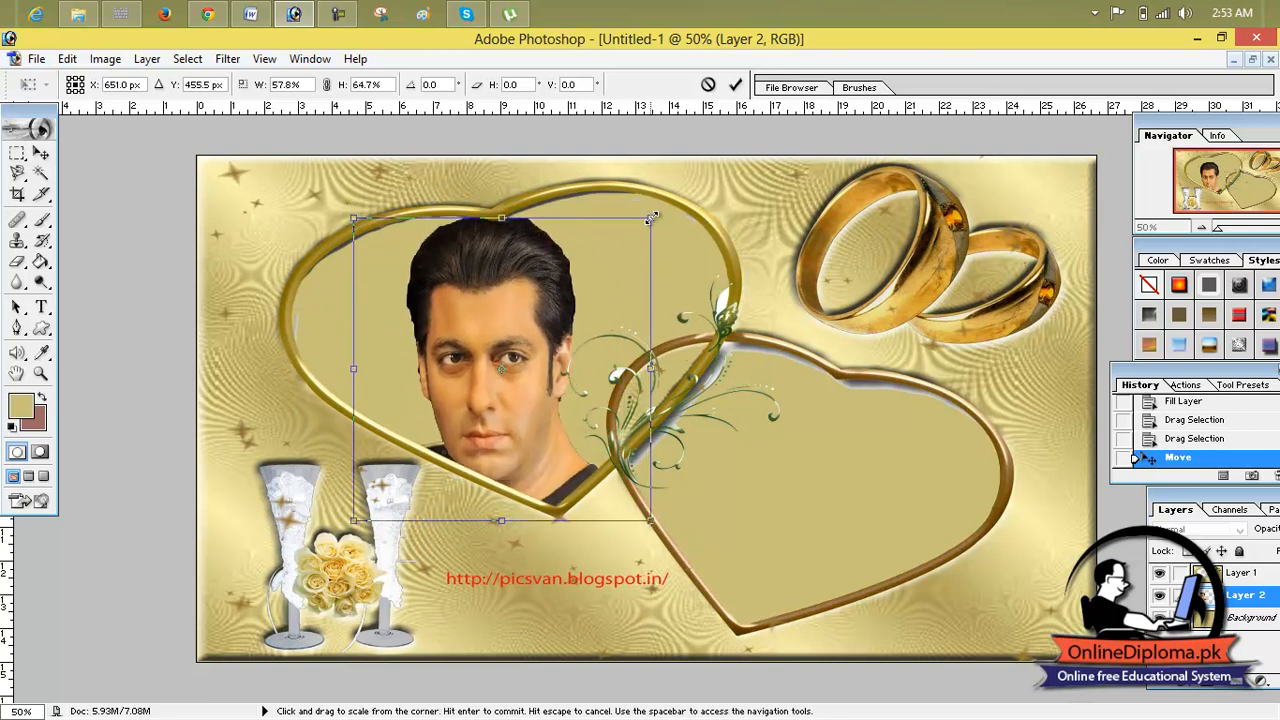
left_click(736, 84)
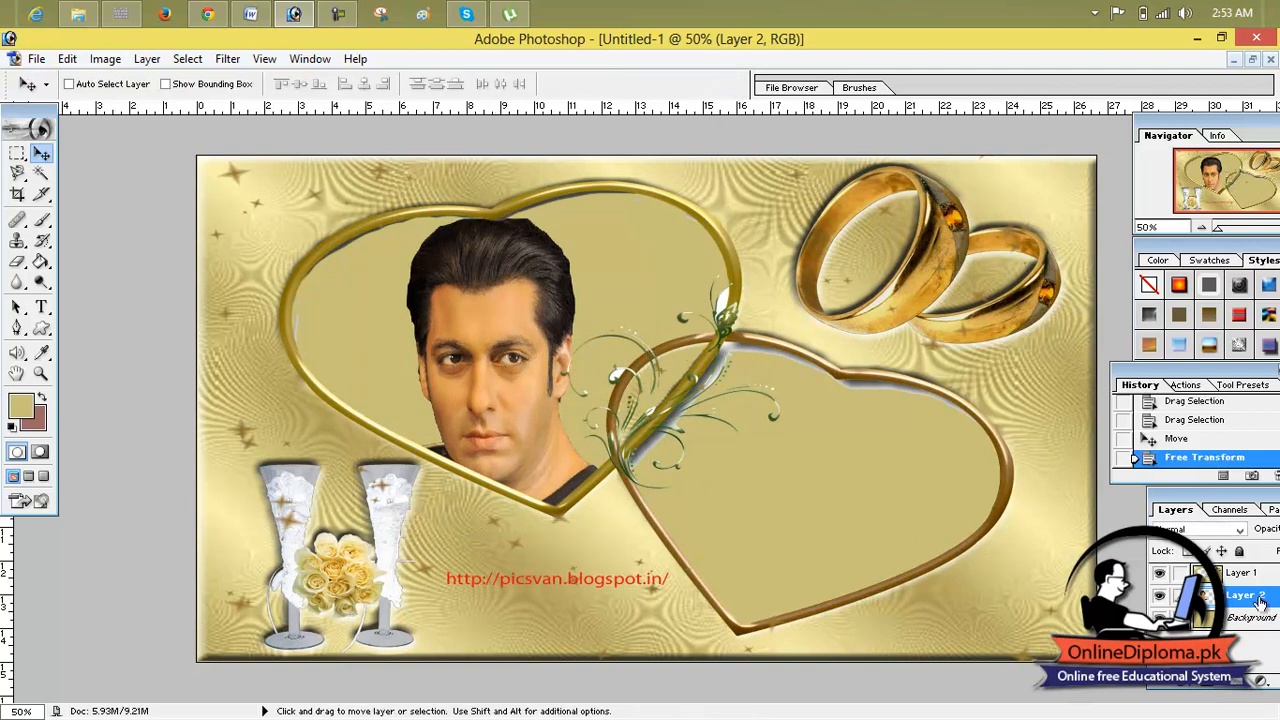
- Open HD [---bipin369] (59).jpg from the wallpaper folder and maximize its window
left_click(36, 58)
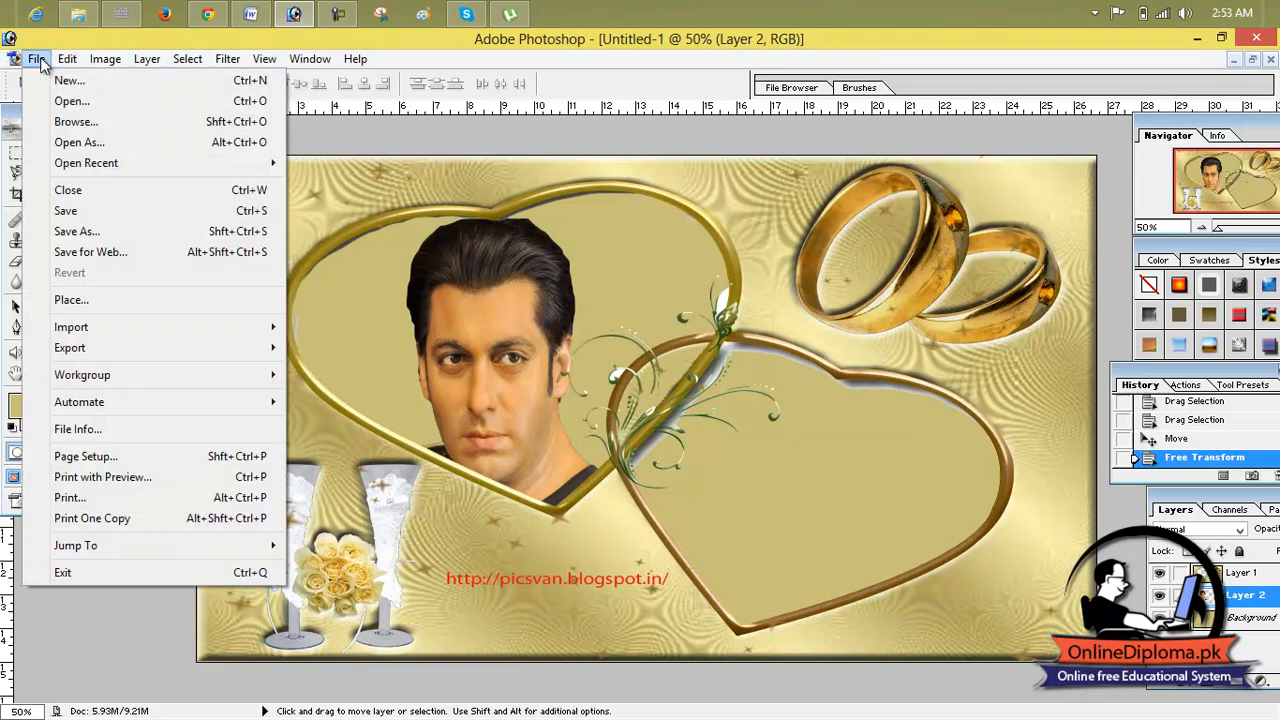
left_click(70, 101)
left_click(642, 349)
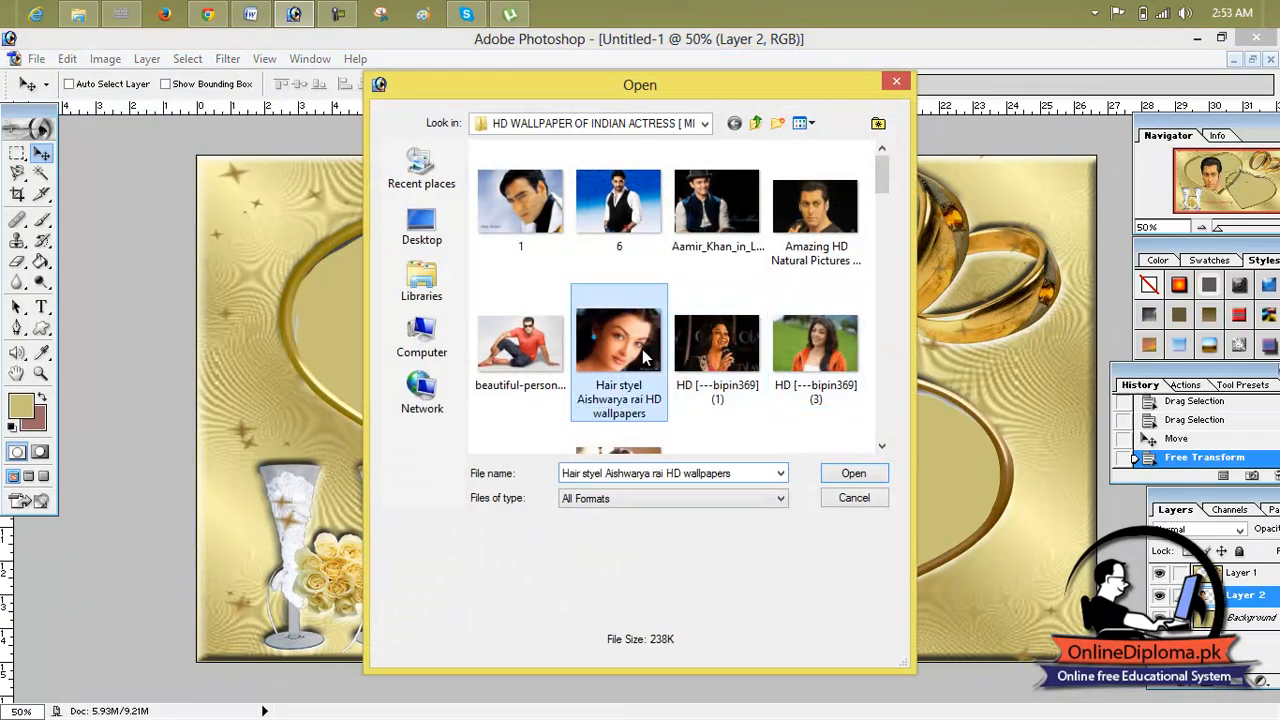
scroll(642, 349, "down", 1)
scroll(642, 350, "down", 2)
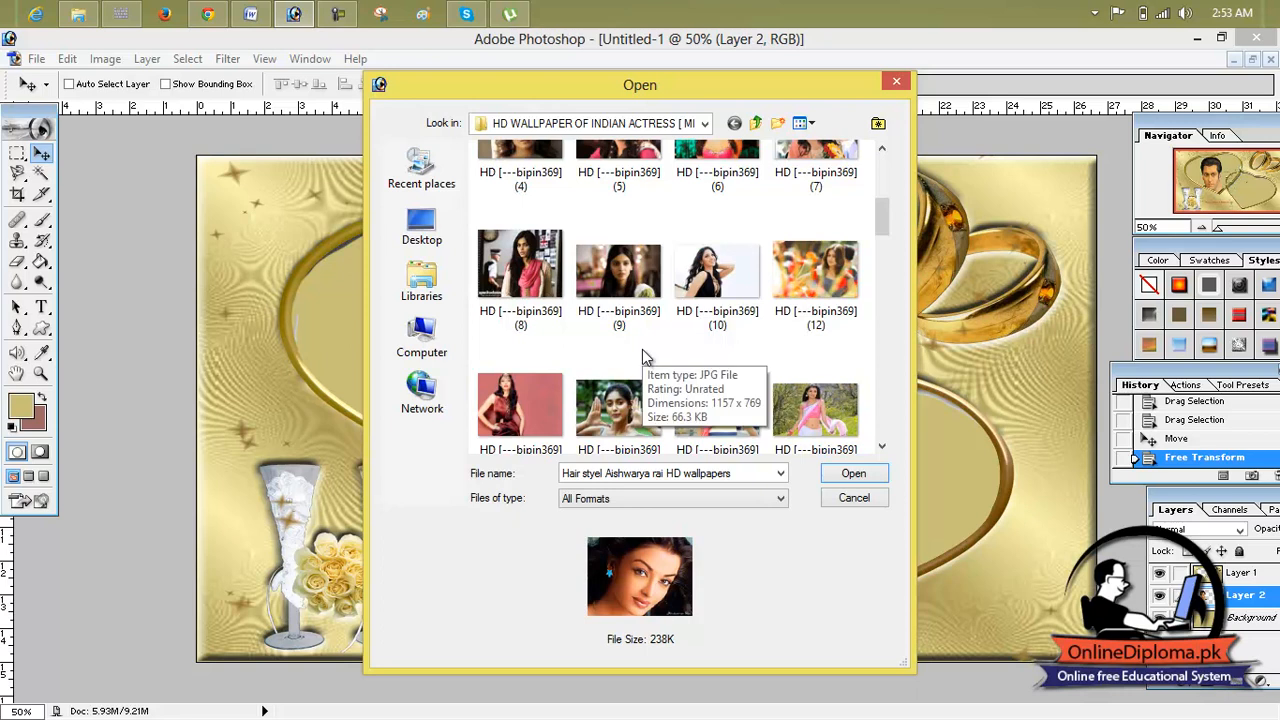
scroll(642, 349, "down", 4)
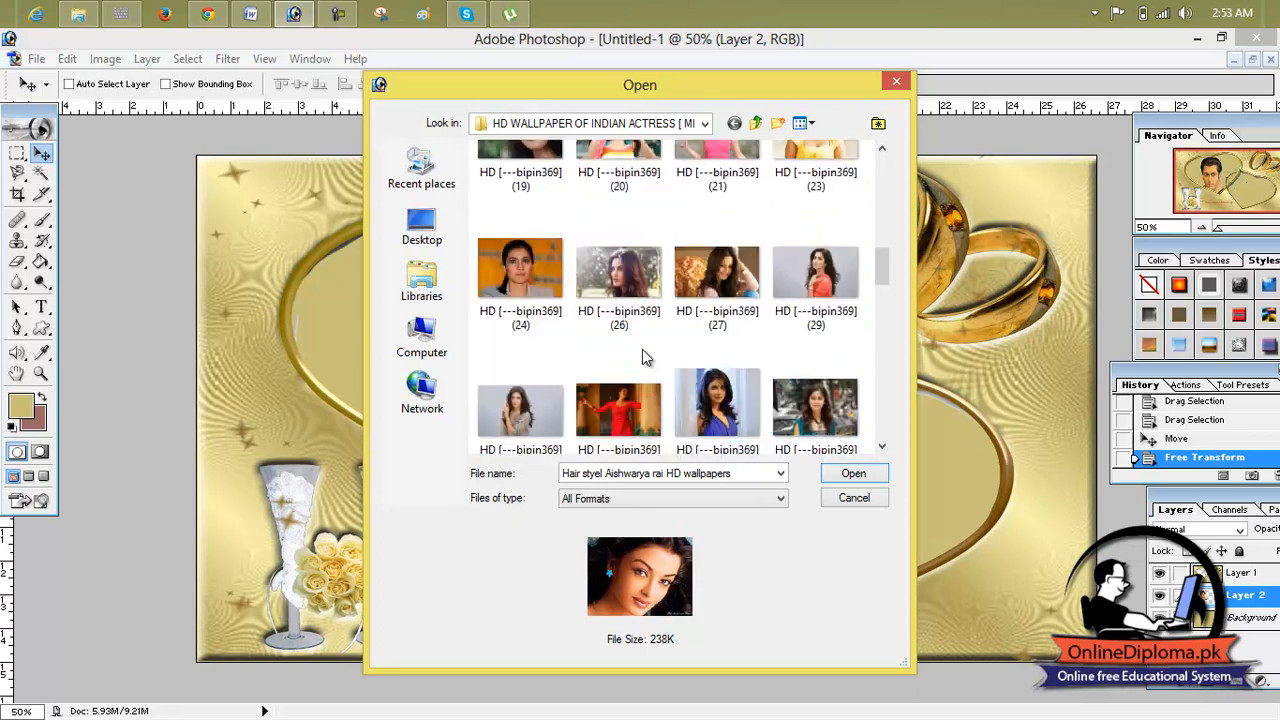
scroll(644, 357, "down", 3)
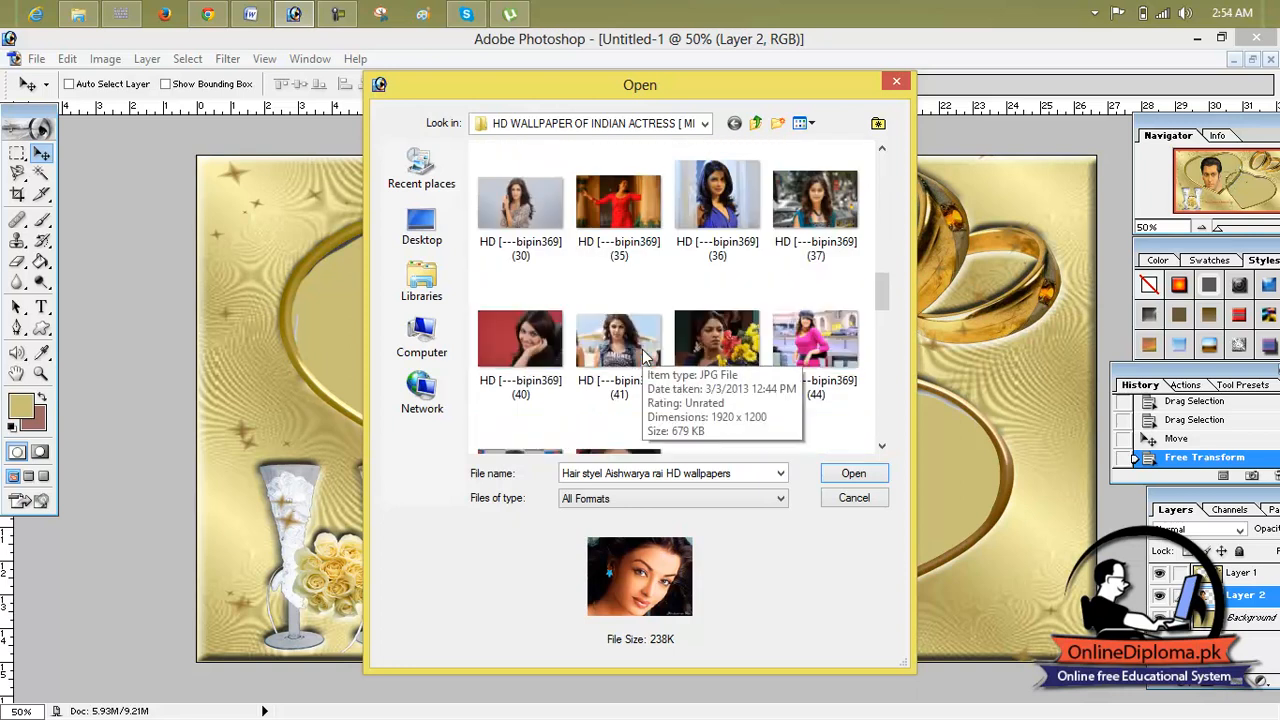
scroll(644, 357, "down", 3)
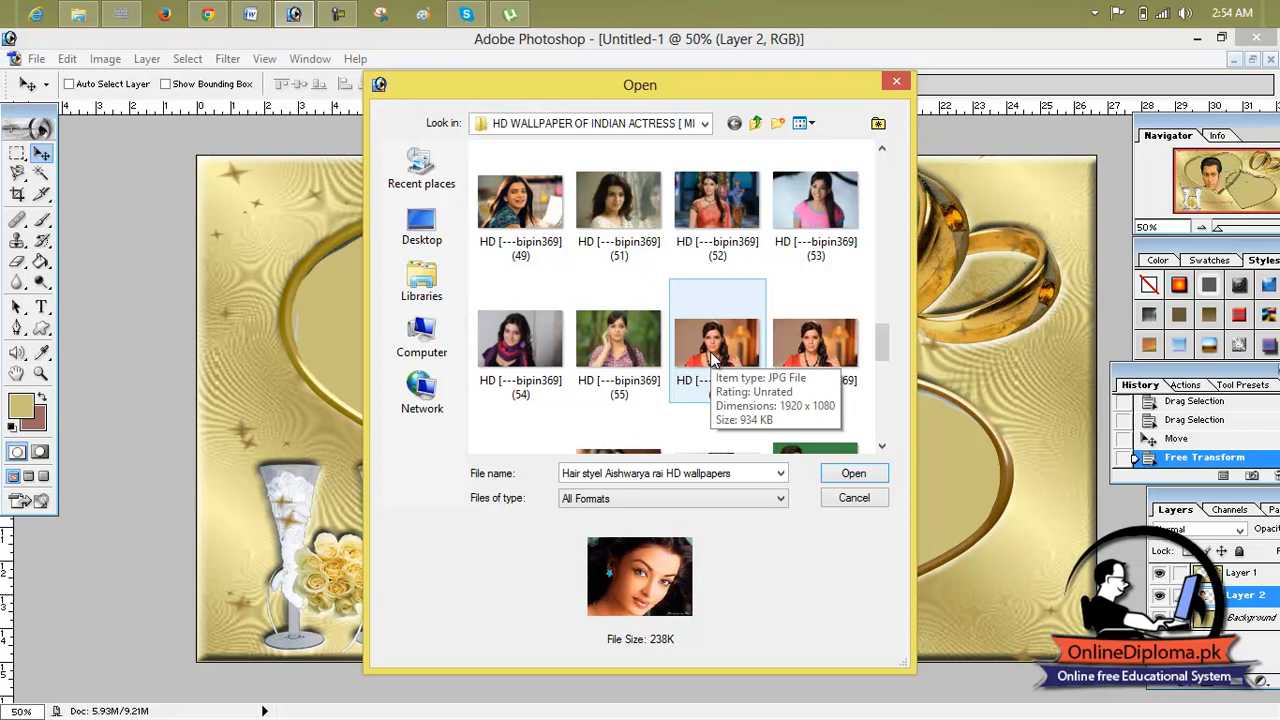
scroll(713, 360, "down", 2)
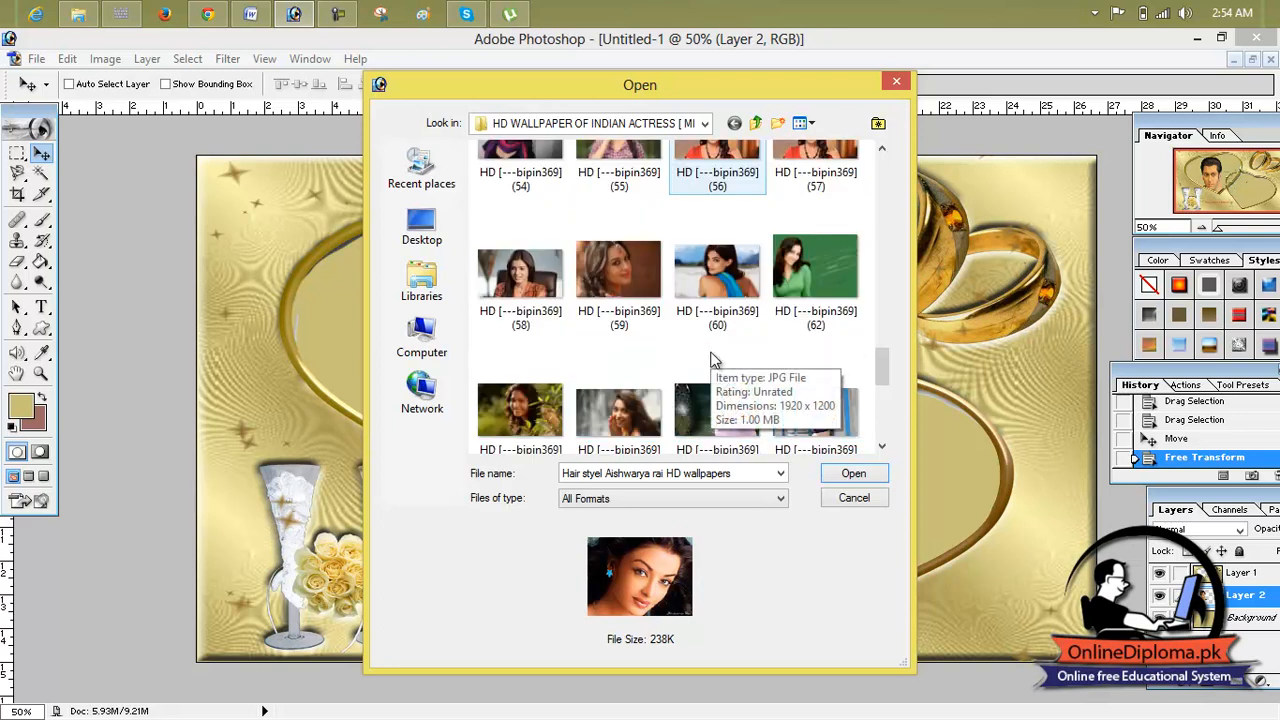
double_click(618, 272)
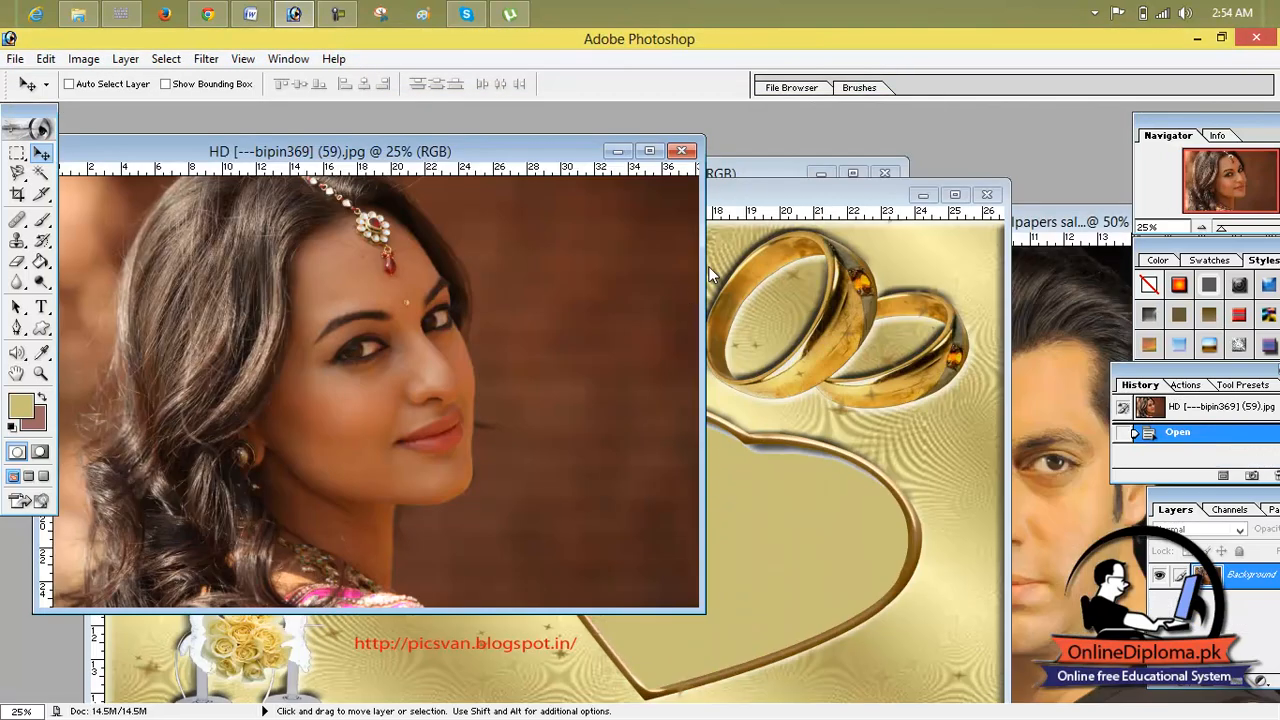
double_click(576, 153)
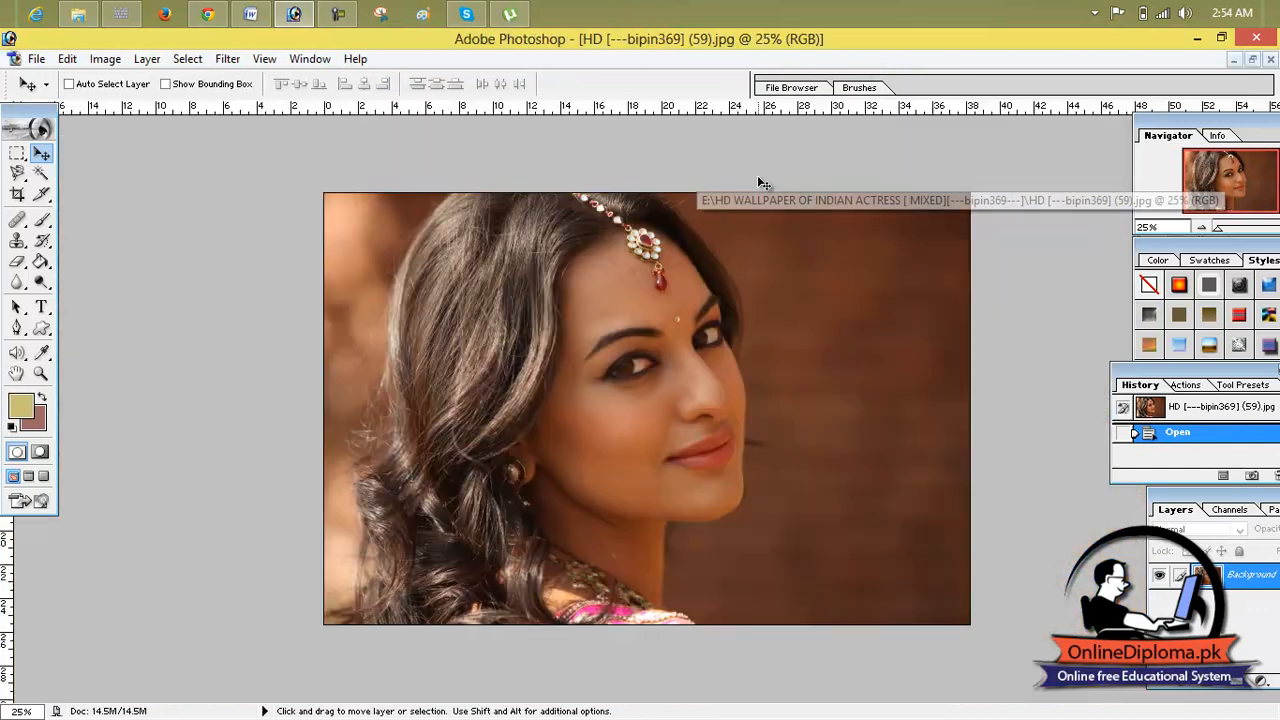
- Clear the light background patches beside the woman's hair with the Magic Wand and convert the Background into a regular layer
left_click_drag(20, 177, 100, 214)
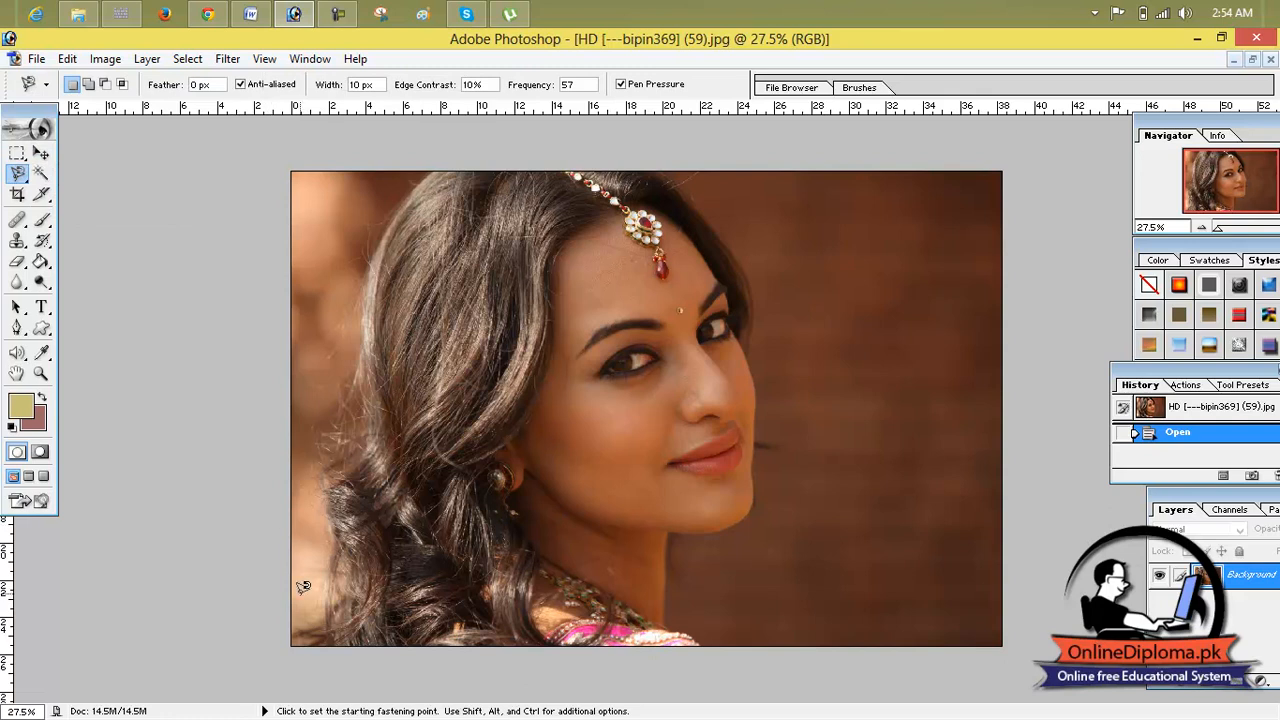
left_click(42, 176)
left_click(294, 233)
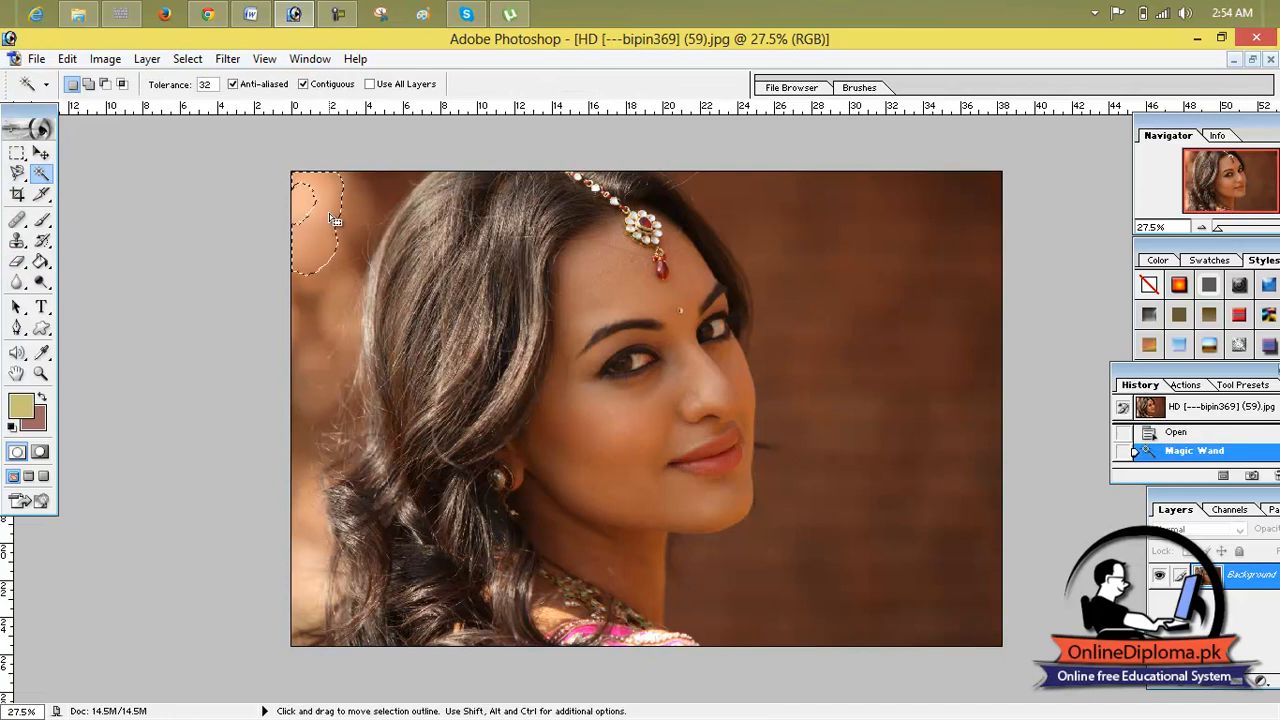
key("Delete")
left_click(335, 222)
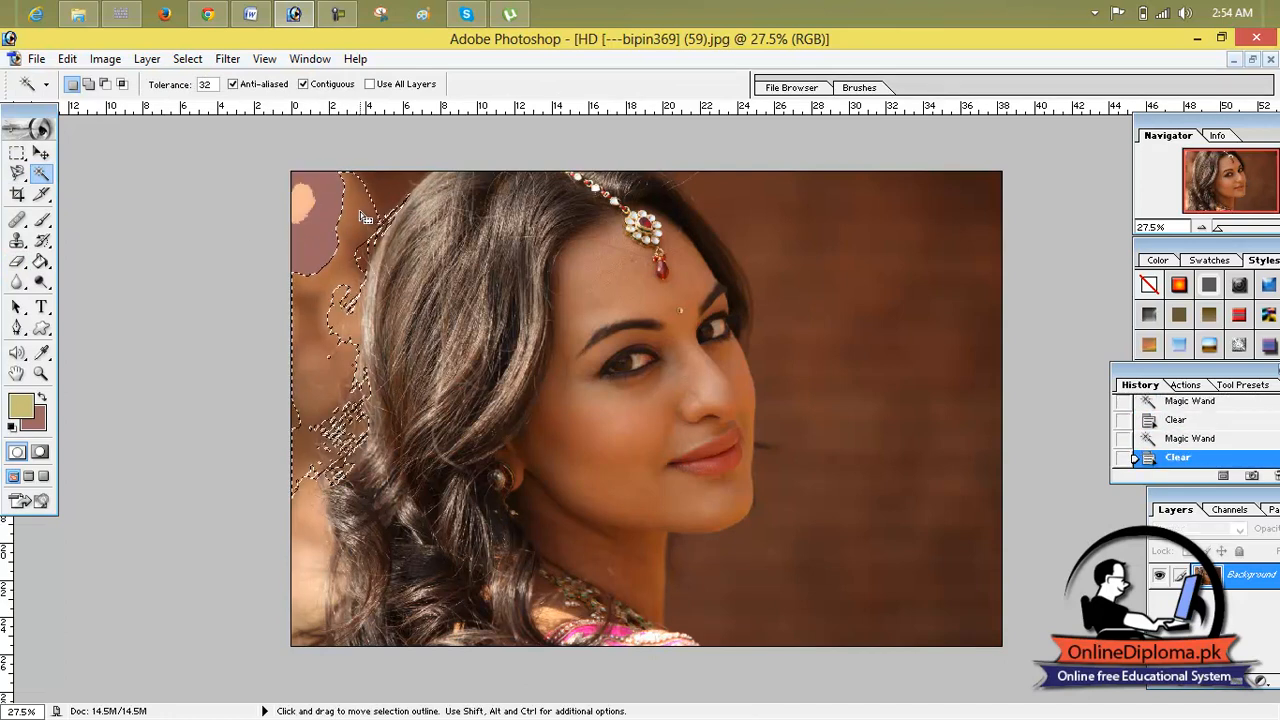
key("Delete")
double_click(1197, 572)
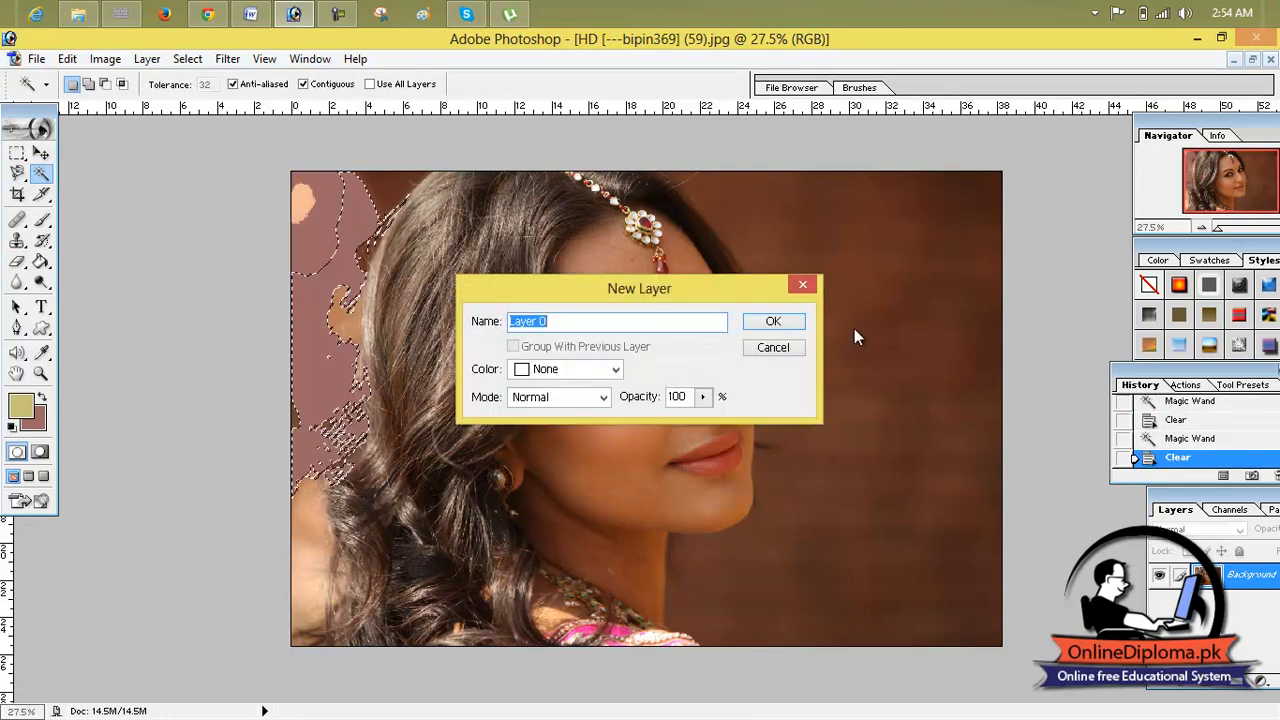
left_click(771, 320)
- Try to clear the brown backdrop in front of the woman's face with the Magic Wand, and drop the selection
left_click(886, 263)
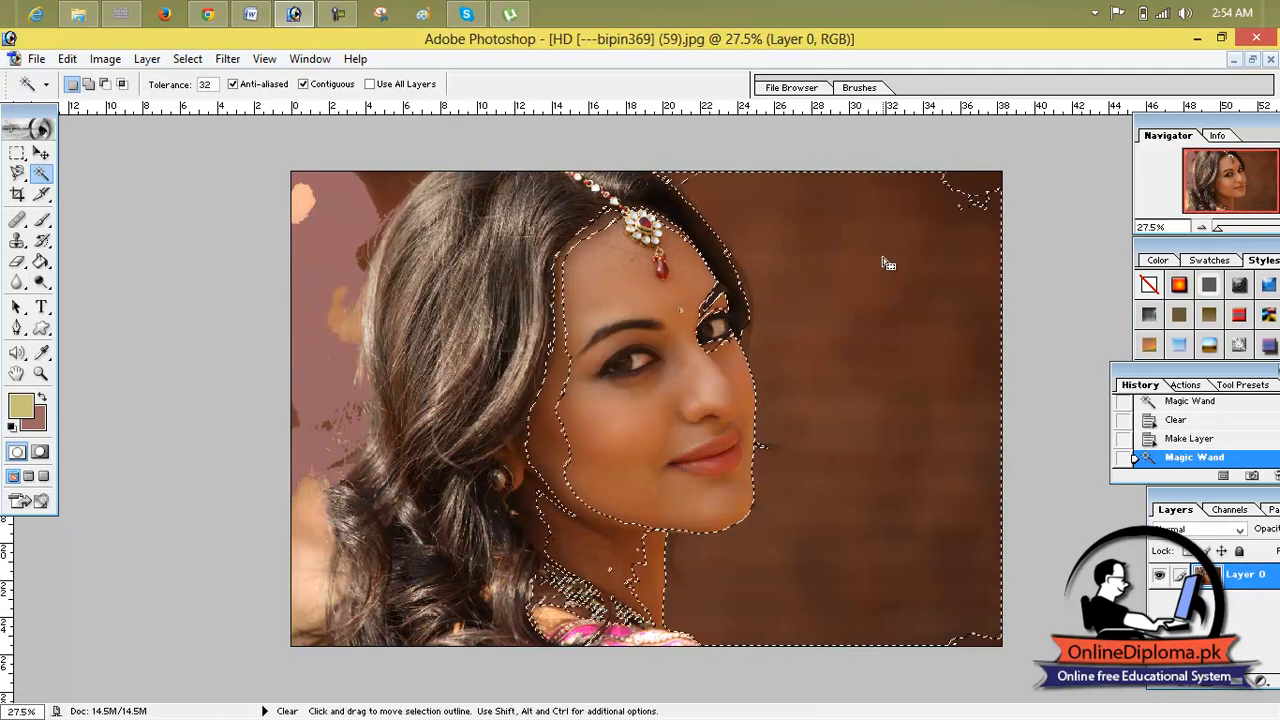
key("Delete")
key("ctrl+d")
left_click(1190, 420)
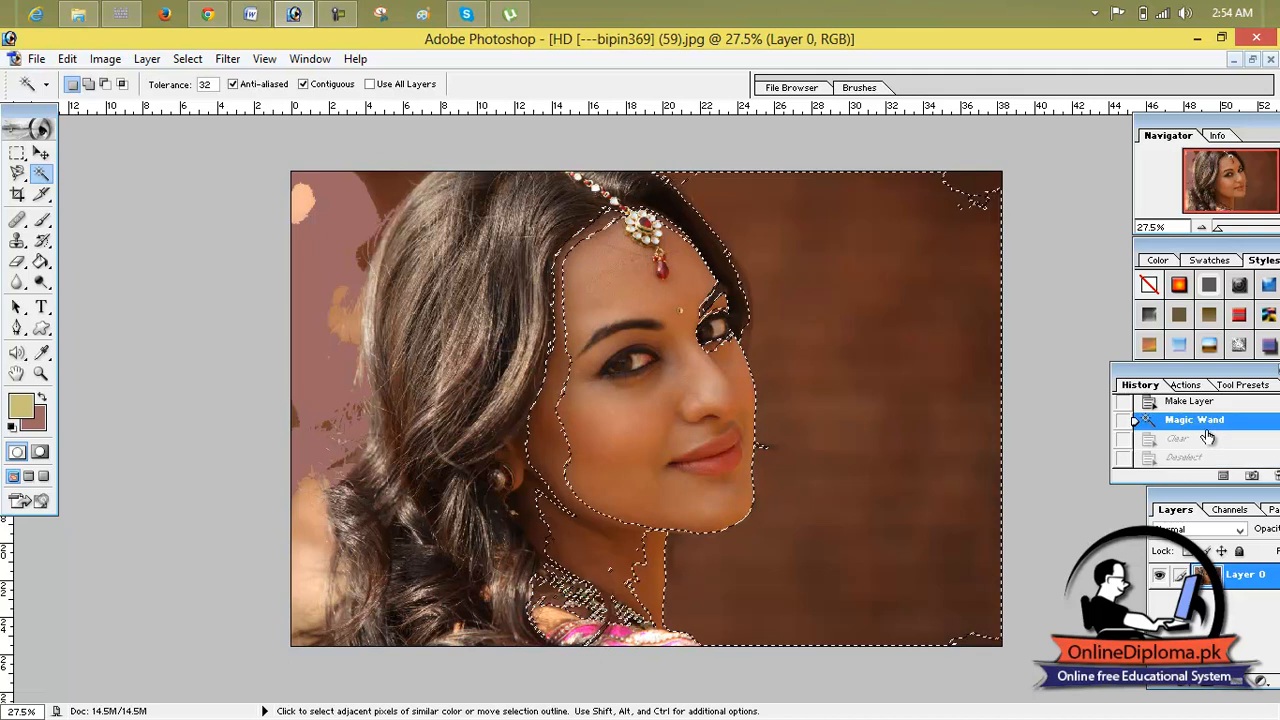
key("ctrl+d")
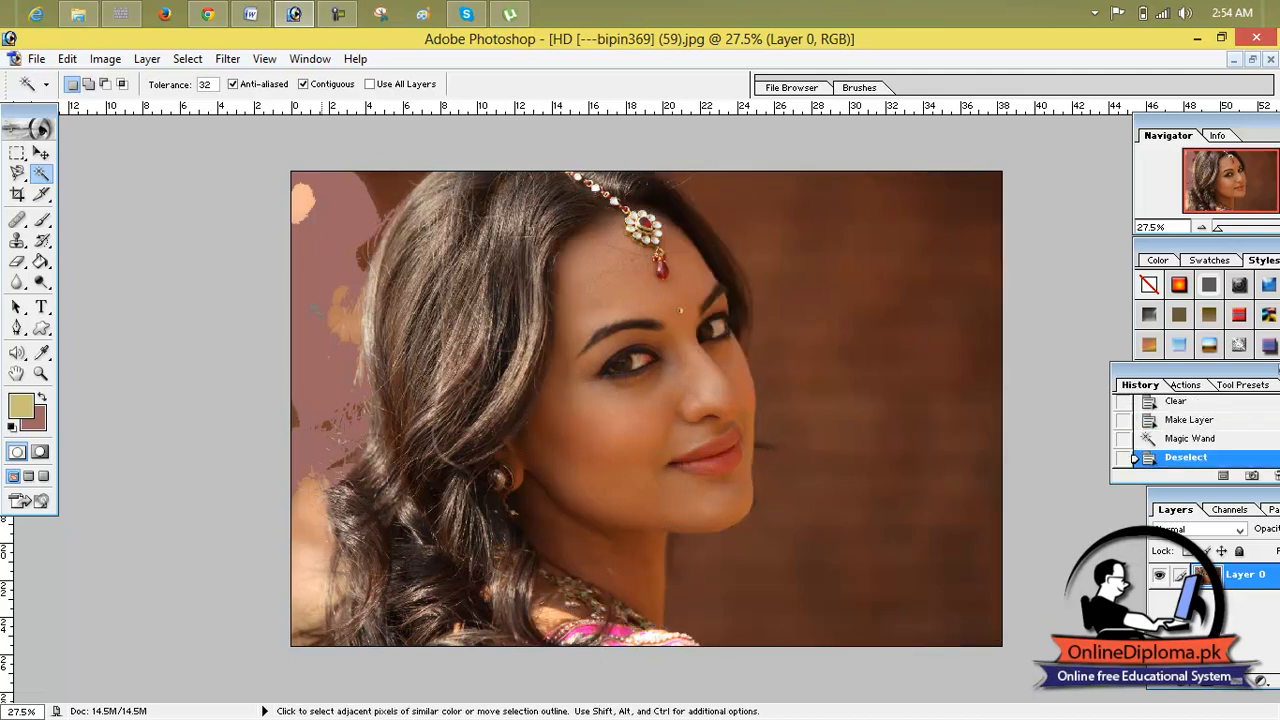
- Try to outline the woman with the Magnetic Lasso, from the photo's lower-left corner around her hair to her chin
left_click(18, 174)
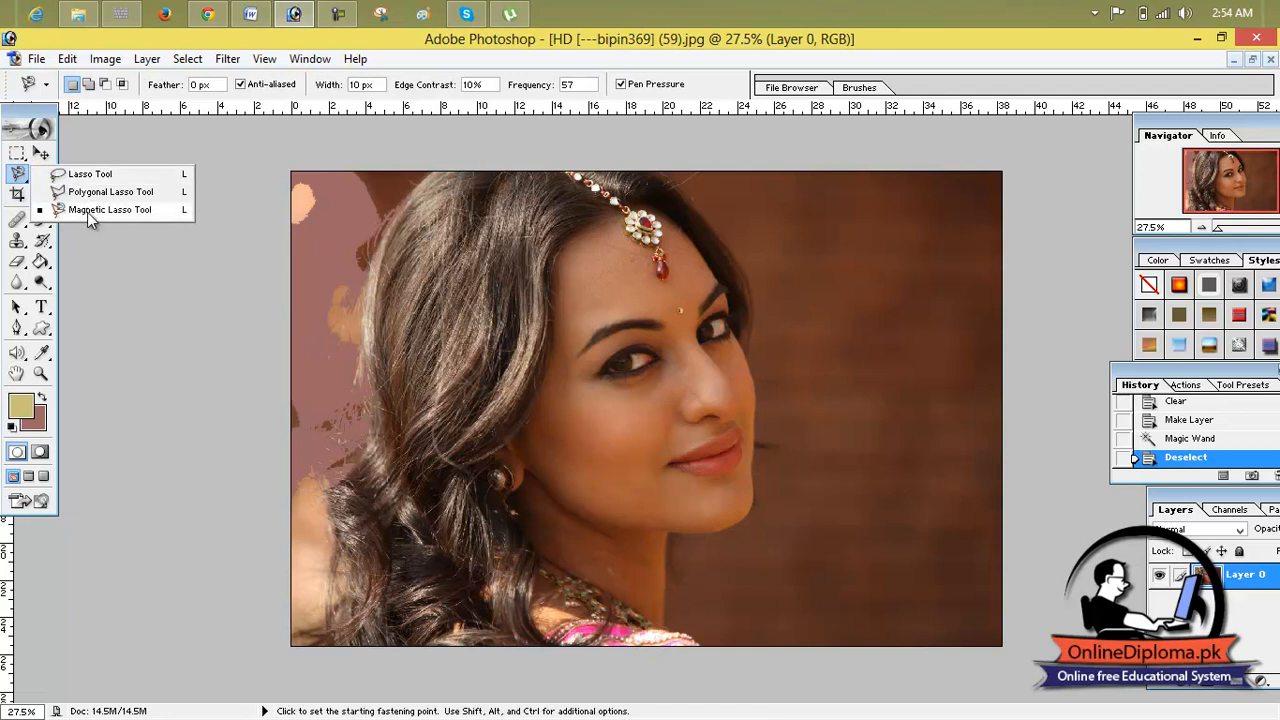
left_click(88, 212)
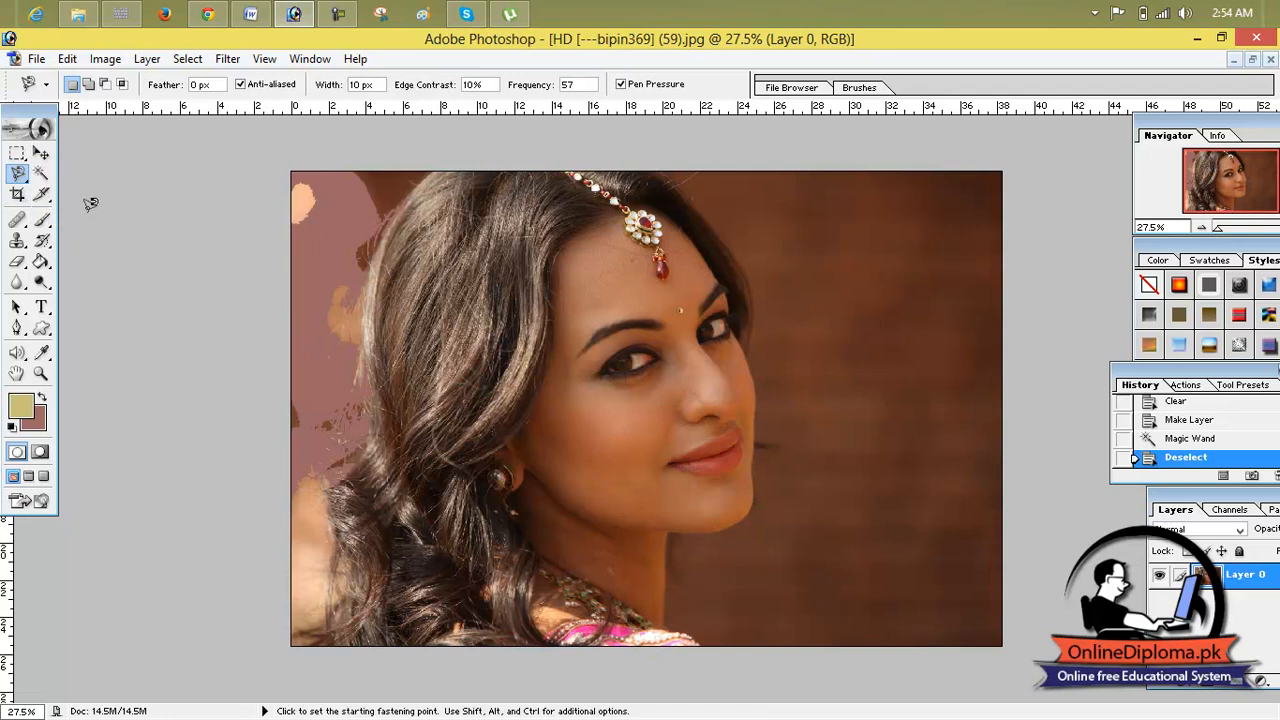
left_click(295, 631)
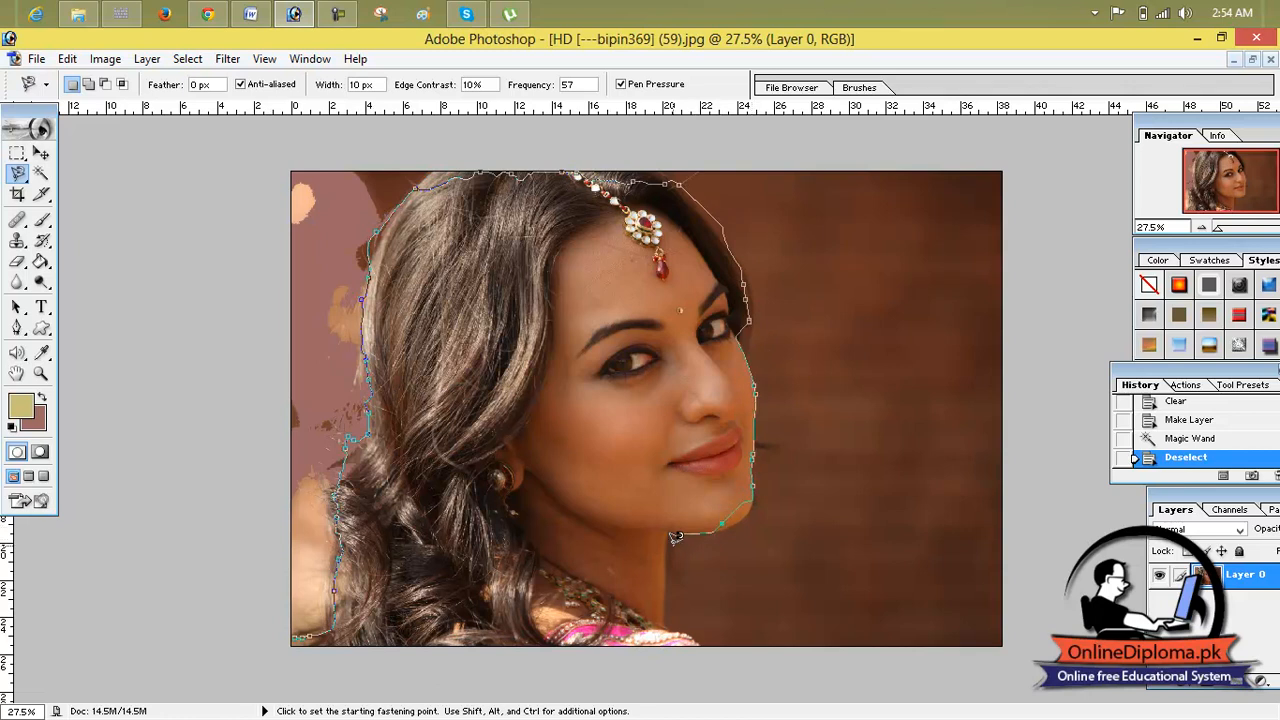
key("Escape")
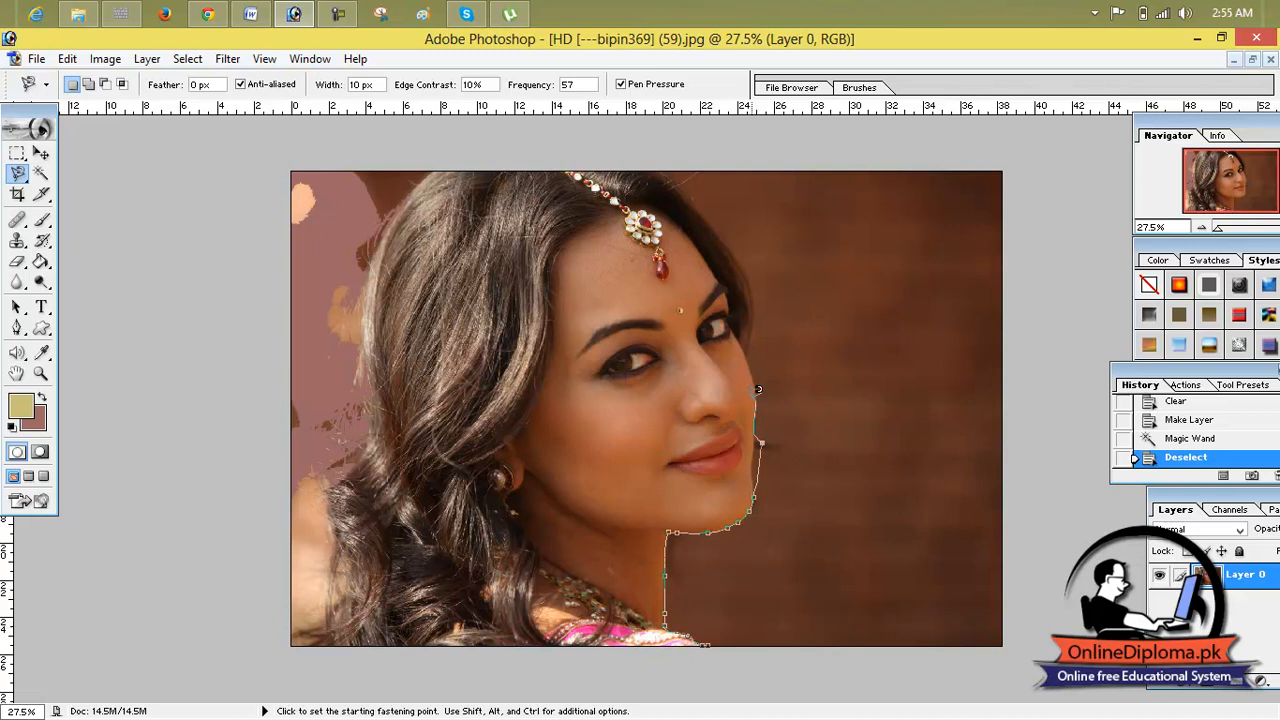
- Try to trace the woman's profile with the Magnetic Lasso from her shoulder and neck upward, discarding each selection
double_click(760, 453)
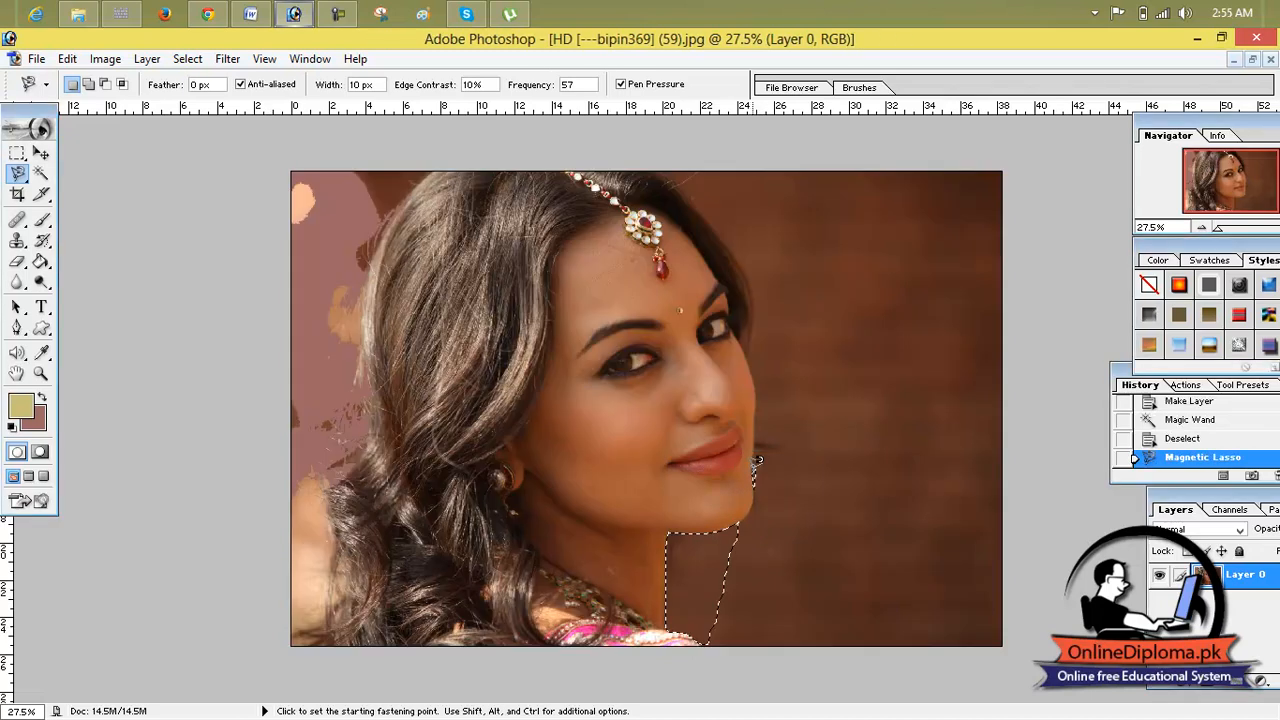
left_click(750, 487)
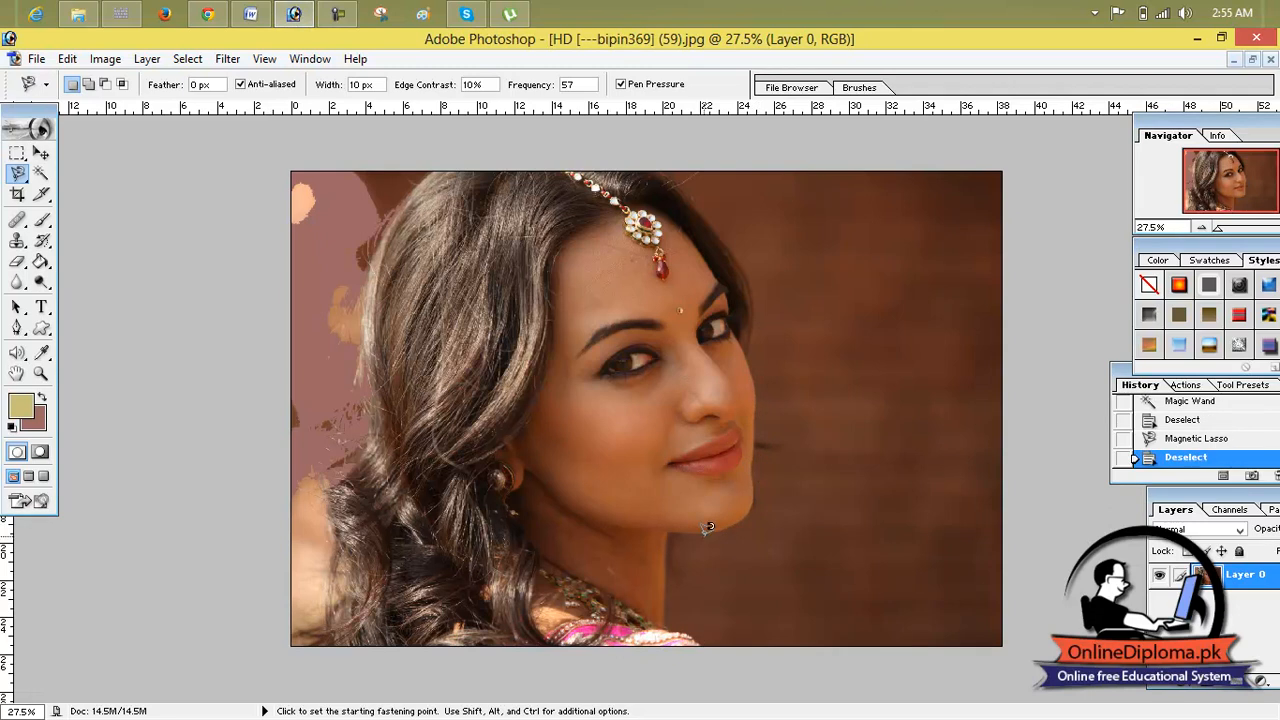
left_click(667, 625)
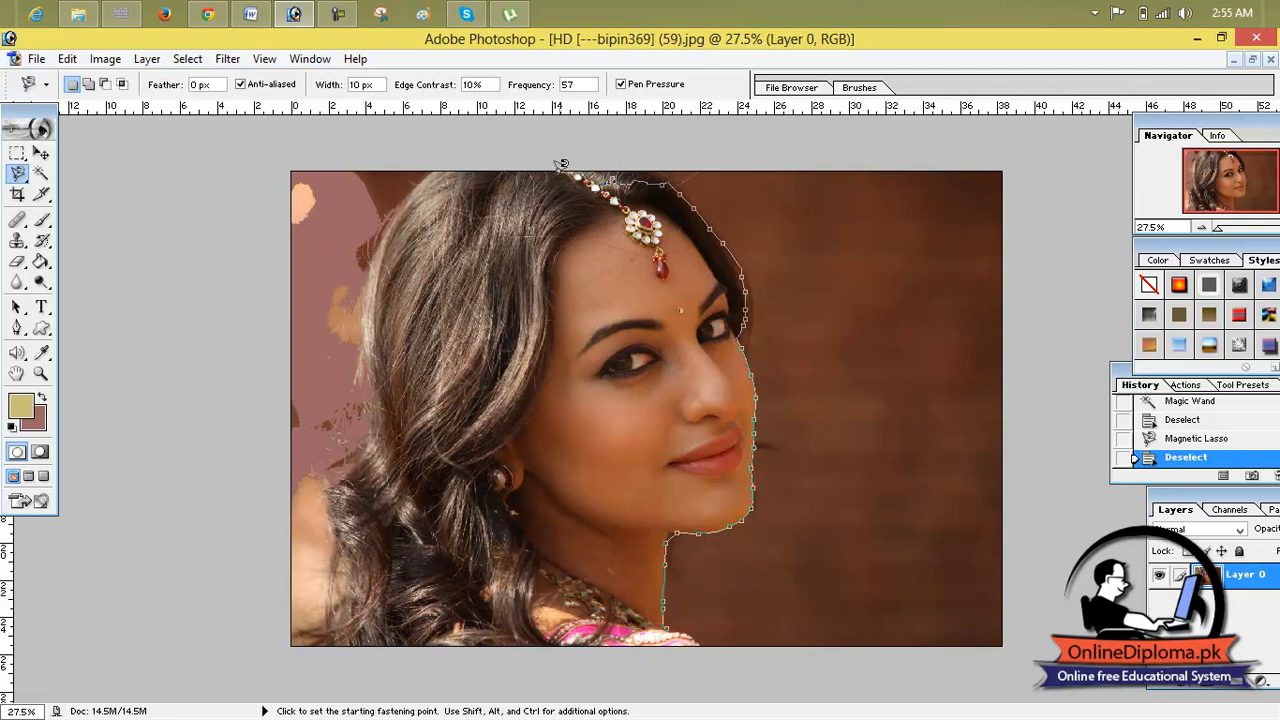
double_click(524, 174)
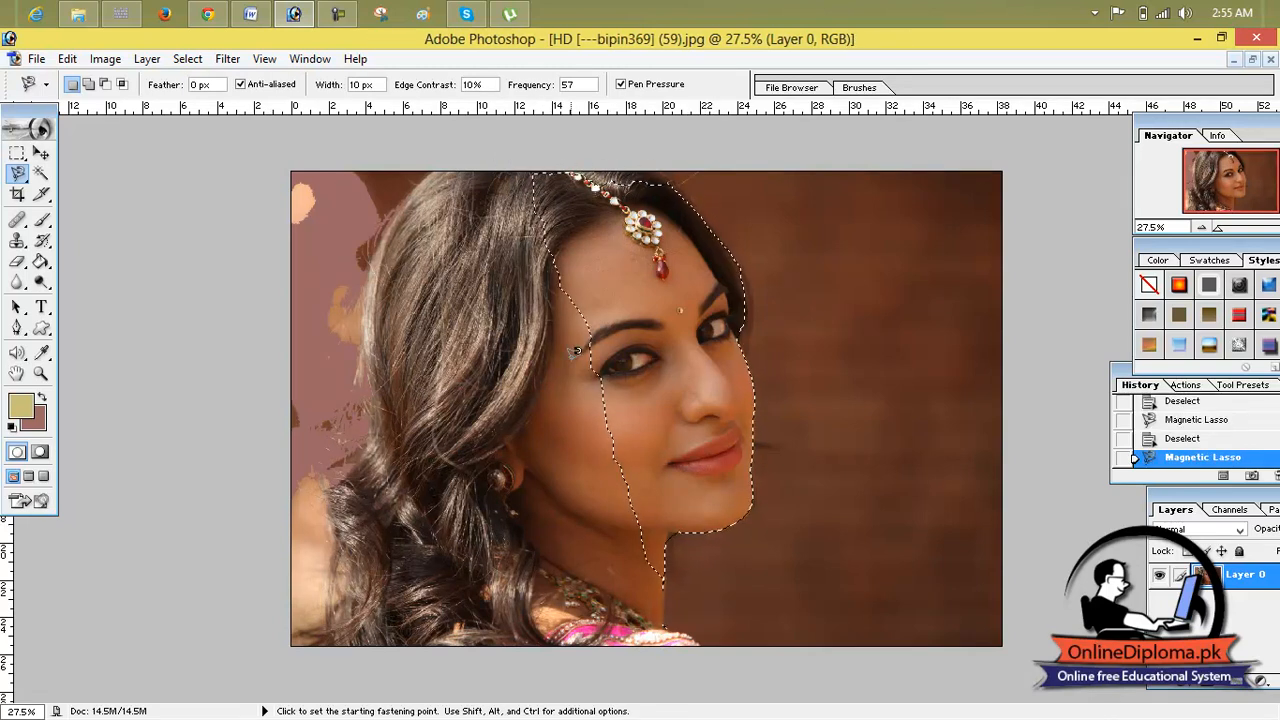
key("ctrl+d")
left_click(665, 625)
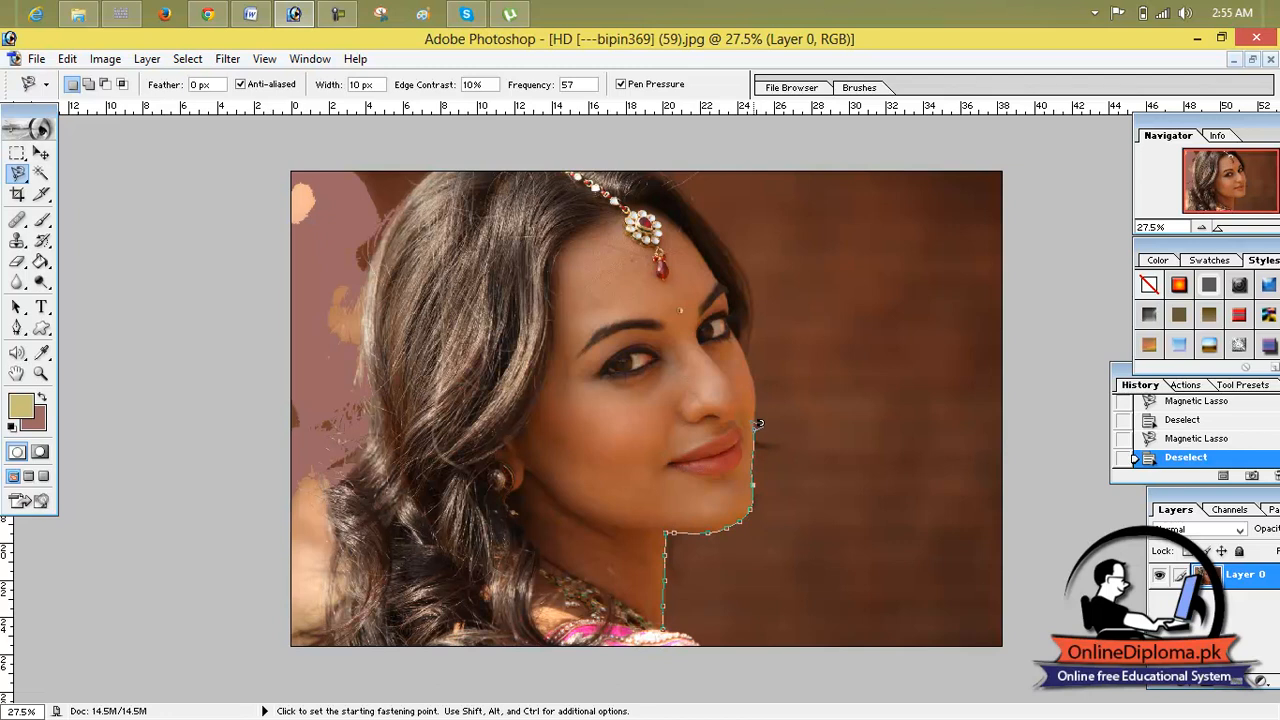
double_click(748, 271)
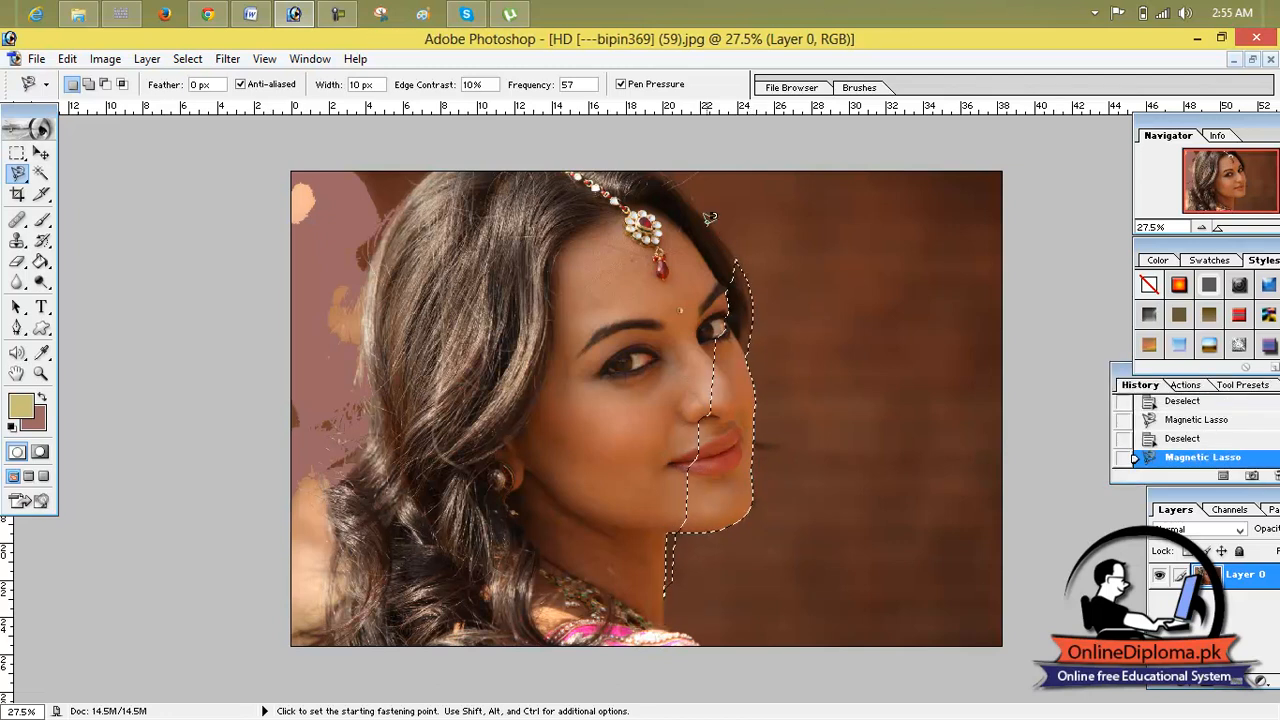
key("ctrl+d")
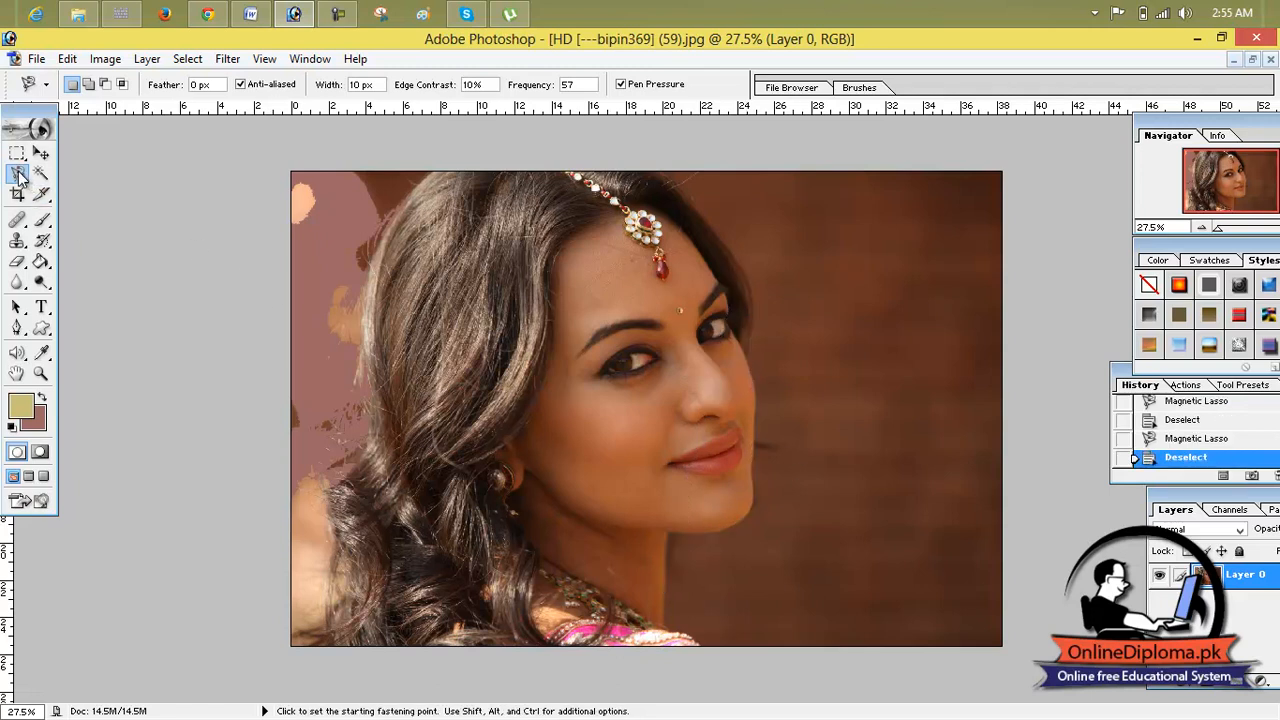
left_click_drag(19, 178, 70, 190)
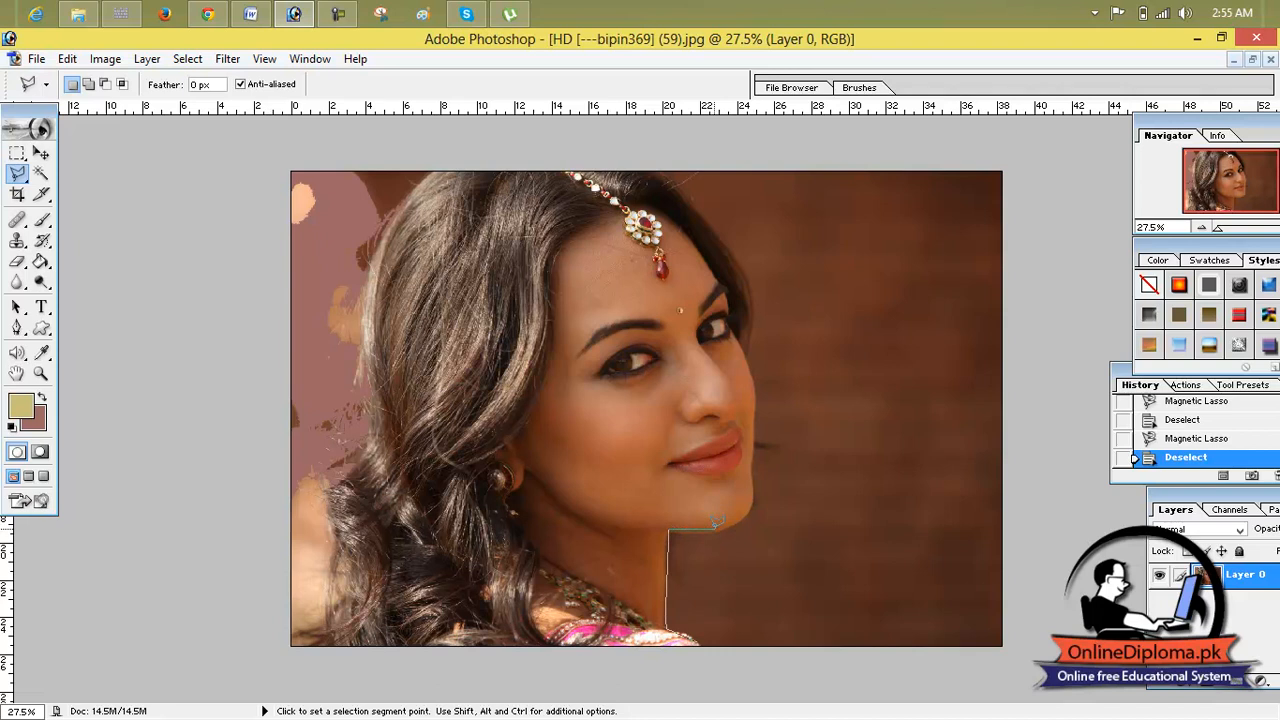
key("Escape")
left_click(17, 173)
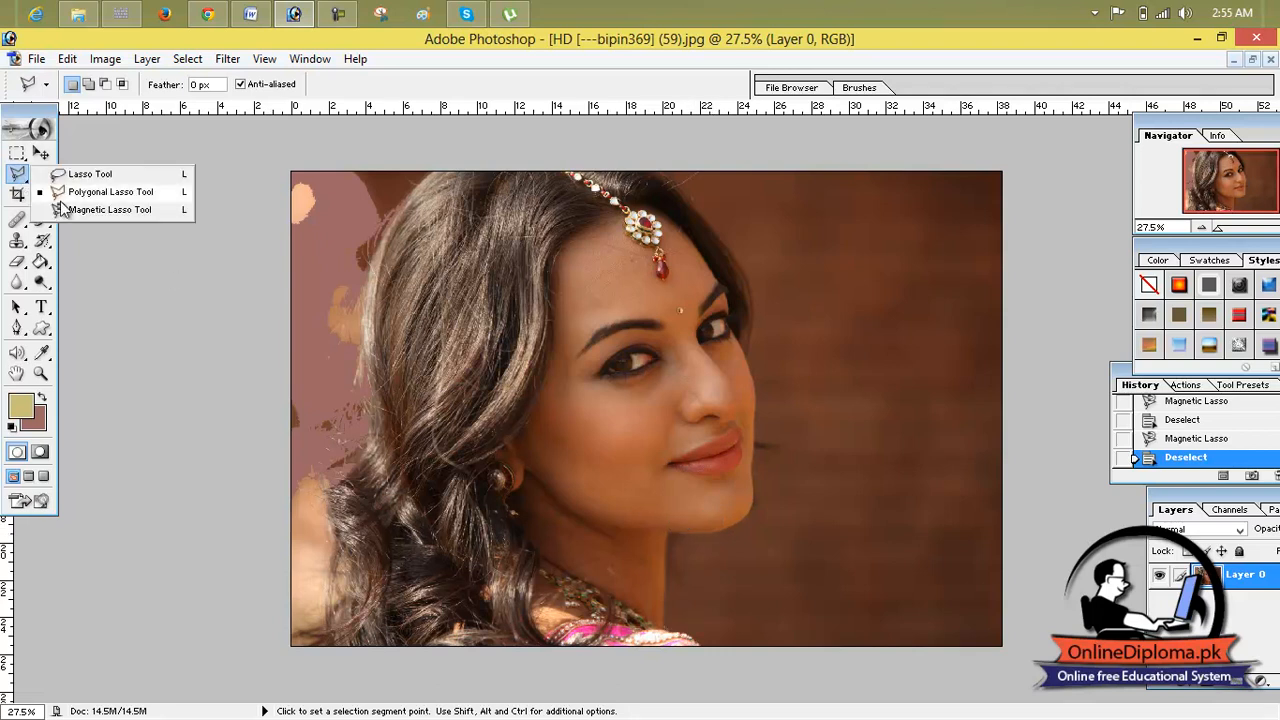
left_click(110, 210)
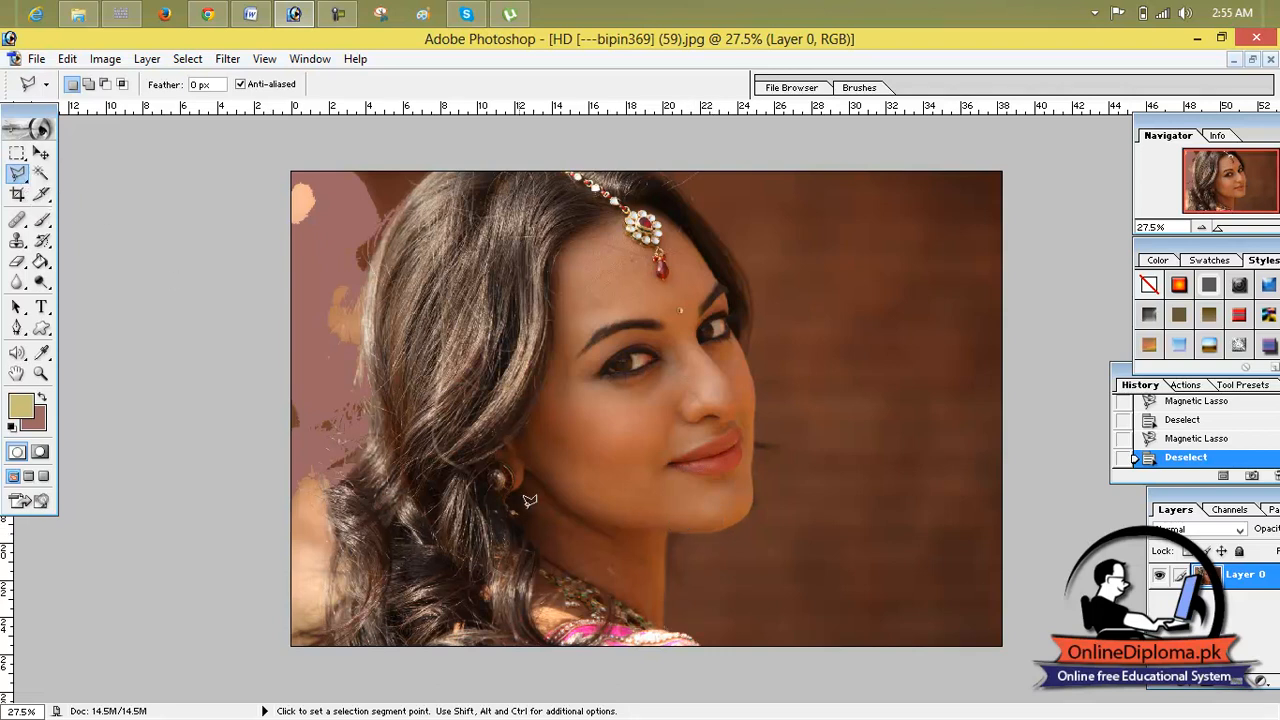
- Select the woman with the Magnetic Lasso, tracing all around her shoulder, face and hair back to the starting point
left_click(17, 173)
left_click(97, 218)
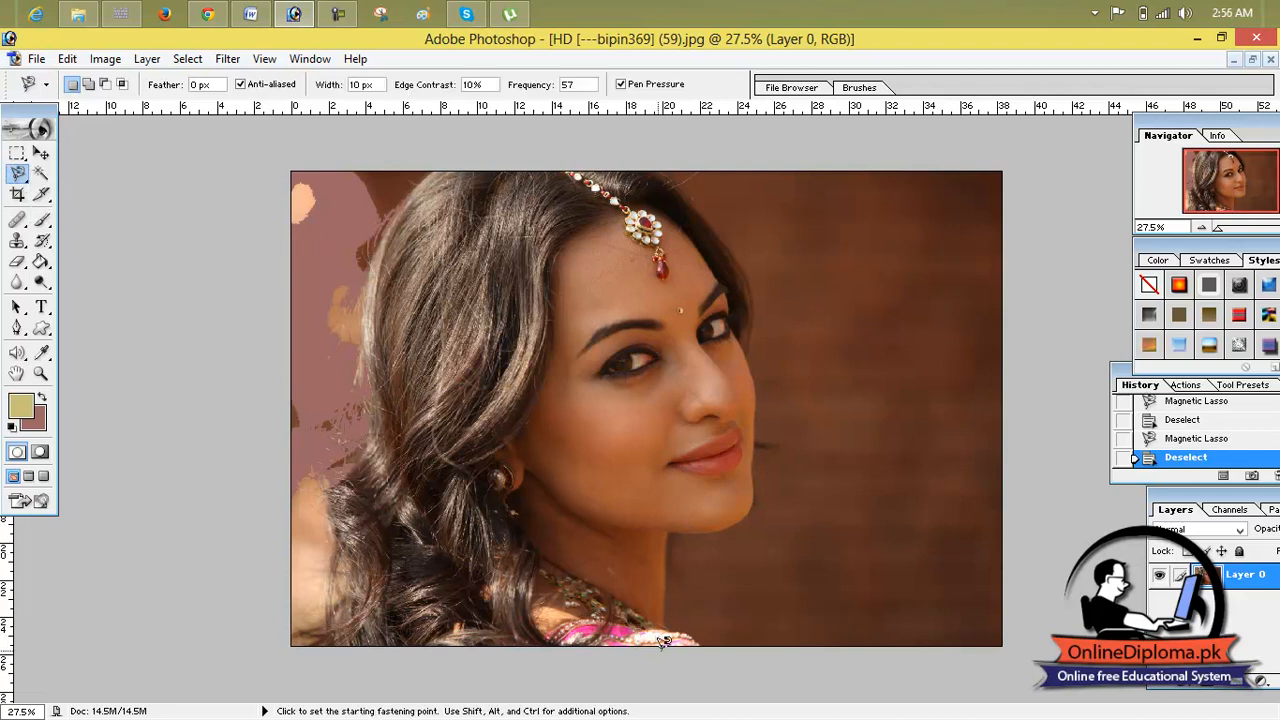
left_click(700, 636)
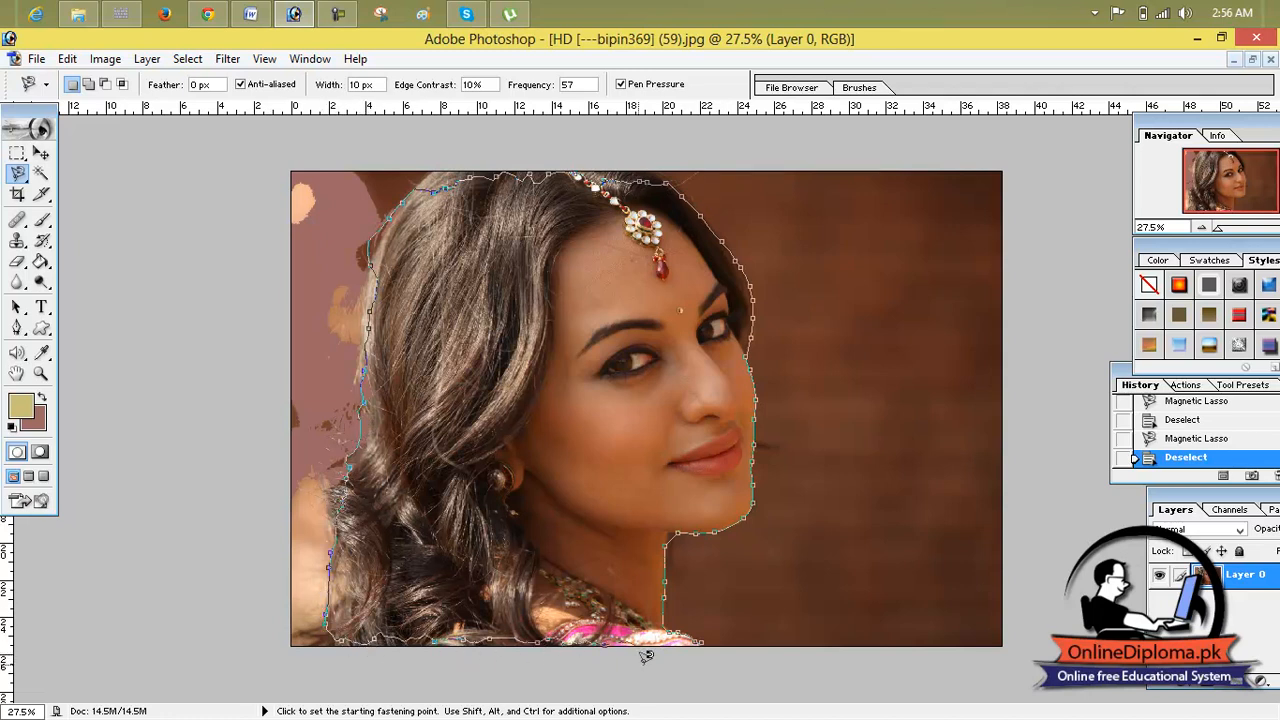
left_click(706, 636)
- Shift the woman's photo window aside and move the selected cut-out into the Untitled-1 frame document
left_click(1252, 60)
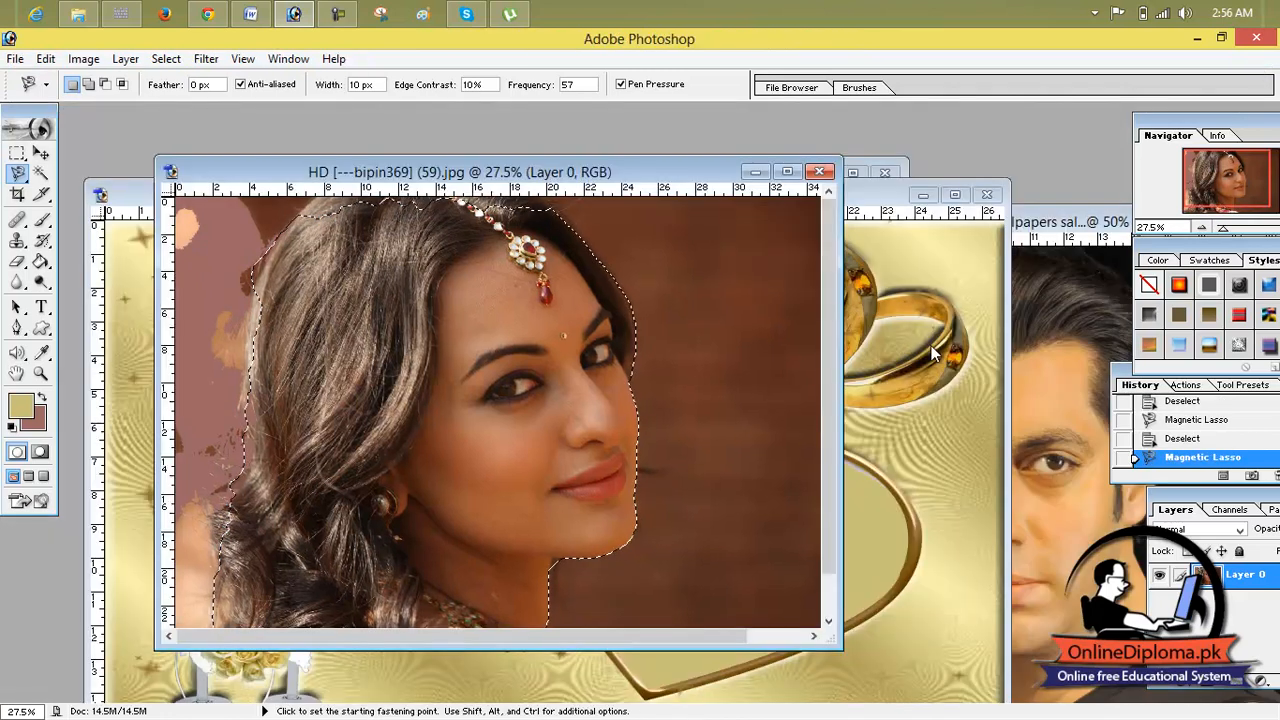
left_click_drag(622, 180, 1059, 318)
left_click(41, 152)
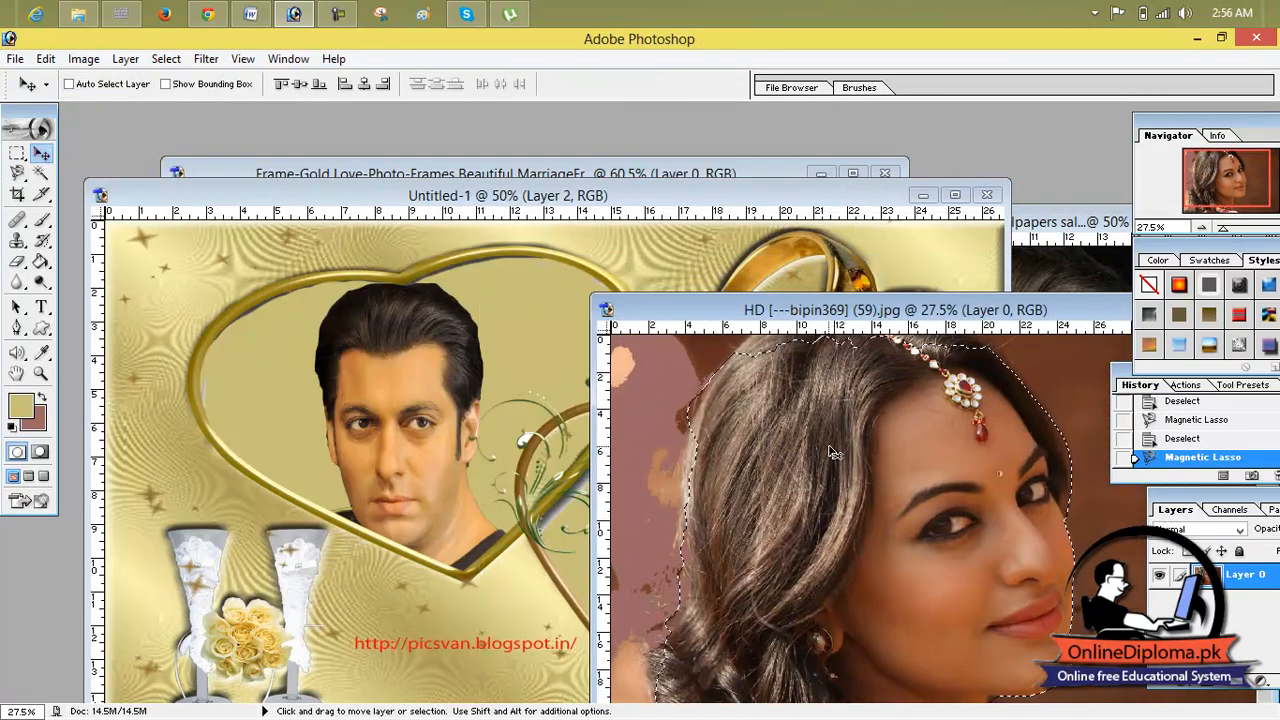
mouse_move(830, 456)
left_mouse_down()
mouse_move(700, 460)
mouse_move(757, 540)
left_mouse_up()
- Free Transform the woman's cut-out, scaling it down, flipping it horizontally and placing it in the lower heart
key("ctrl+t")
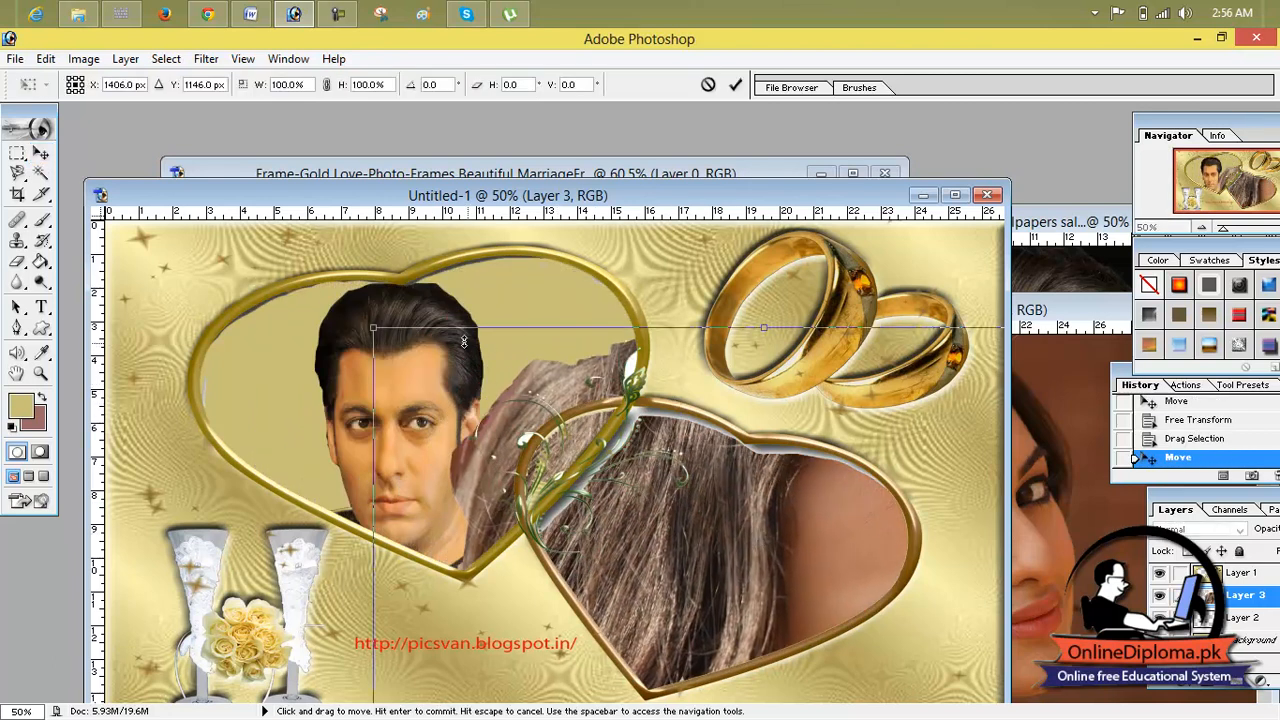
left_click_drag(481, 351, 412, 308)
left_click_drag(357, 273, 624, 516)
left_click_drag(659, 572, 557, 375)
left_click_drag(523, 523, 941, 526)
left_click_drag(799, 576, 725, 613)
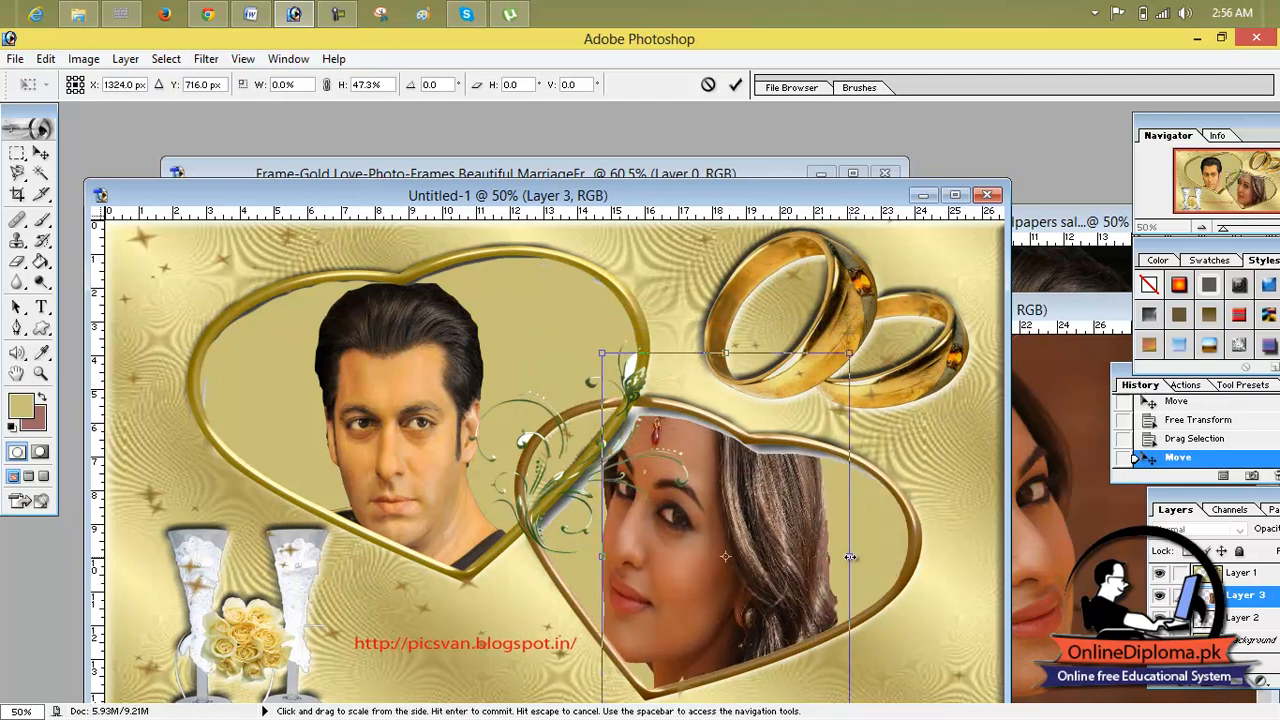
- Refine the woman's size, rotate her 18.4 degrees to fit the lower heart, apply the transform and nudge her into place
left_click_drag(851, 557, 824, 598)
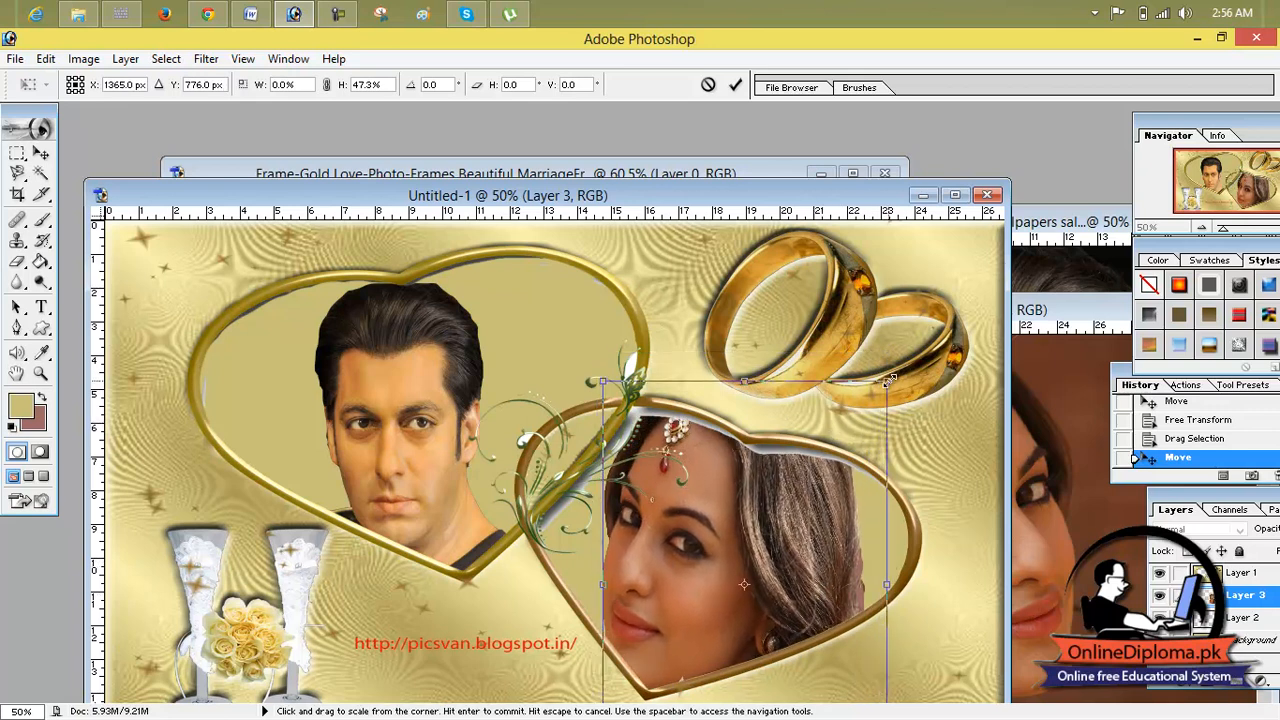
left_click_drag(887, 383, 877, 396)
left_click_drag(742, 378, 809, 390)
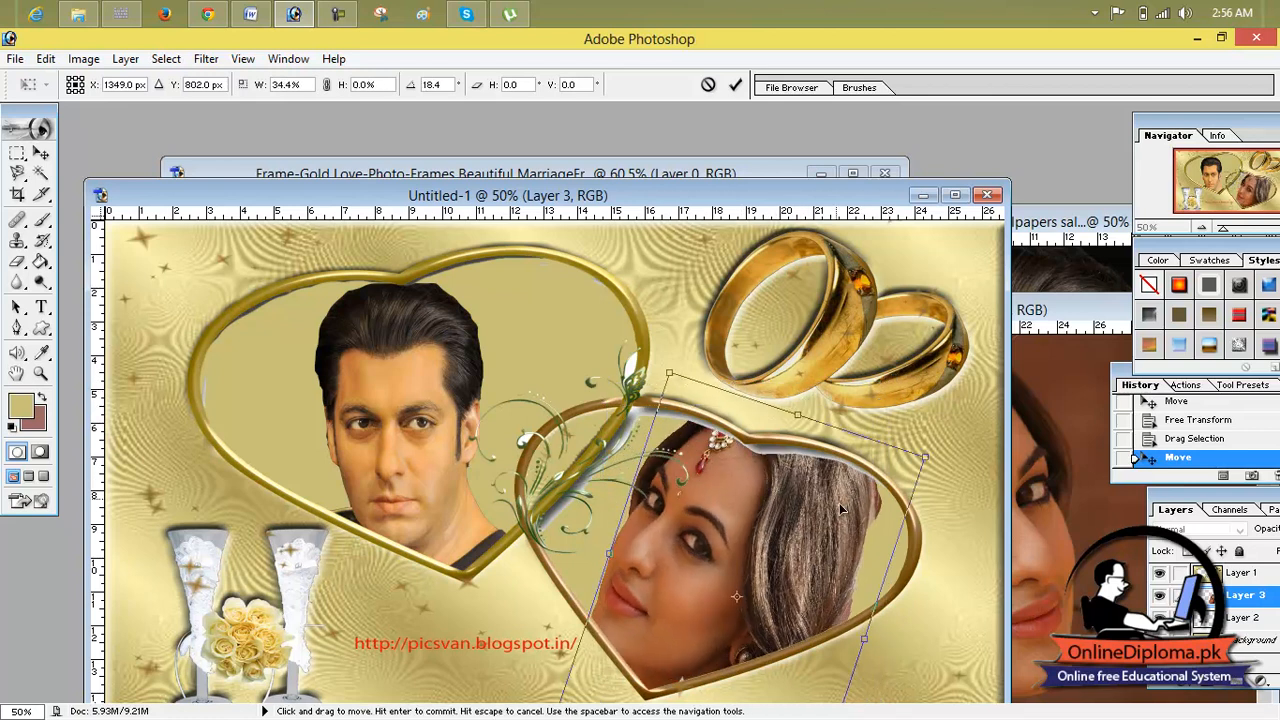
left_click_drag(866, 637, 874, 641)
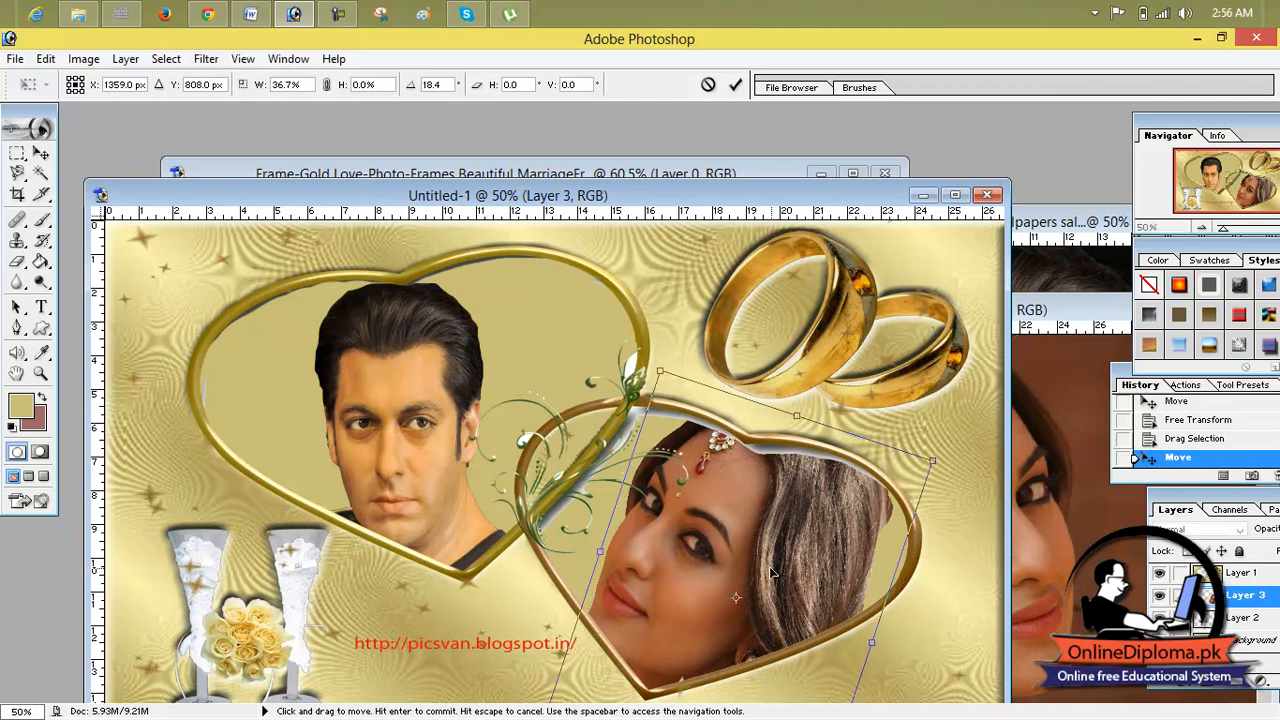
left_click(735, 84)
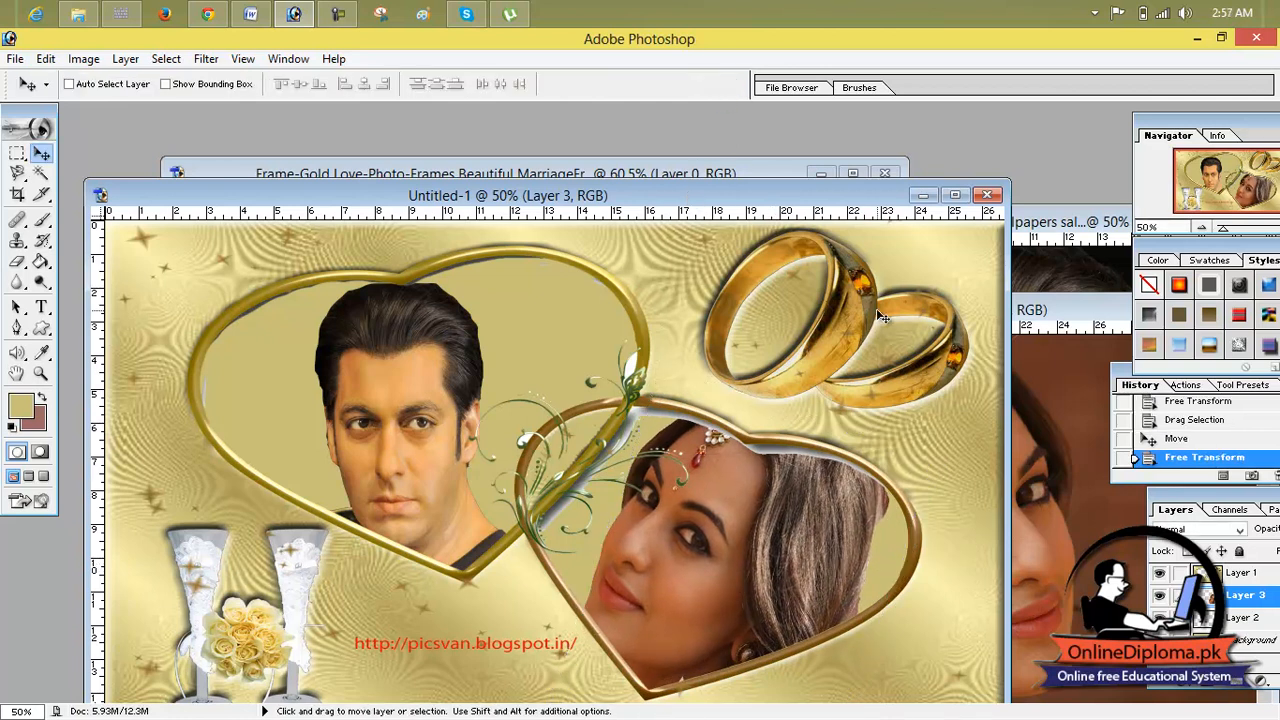
left_click(954, 194)
left_click_drag(843, 538, 848, 530)
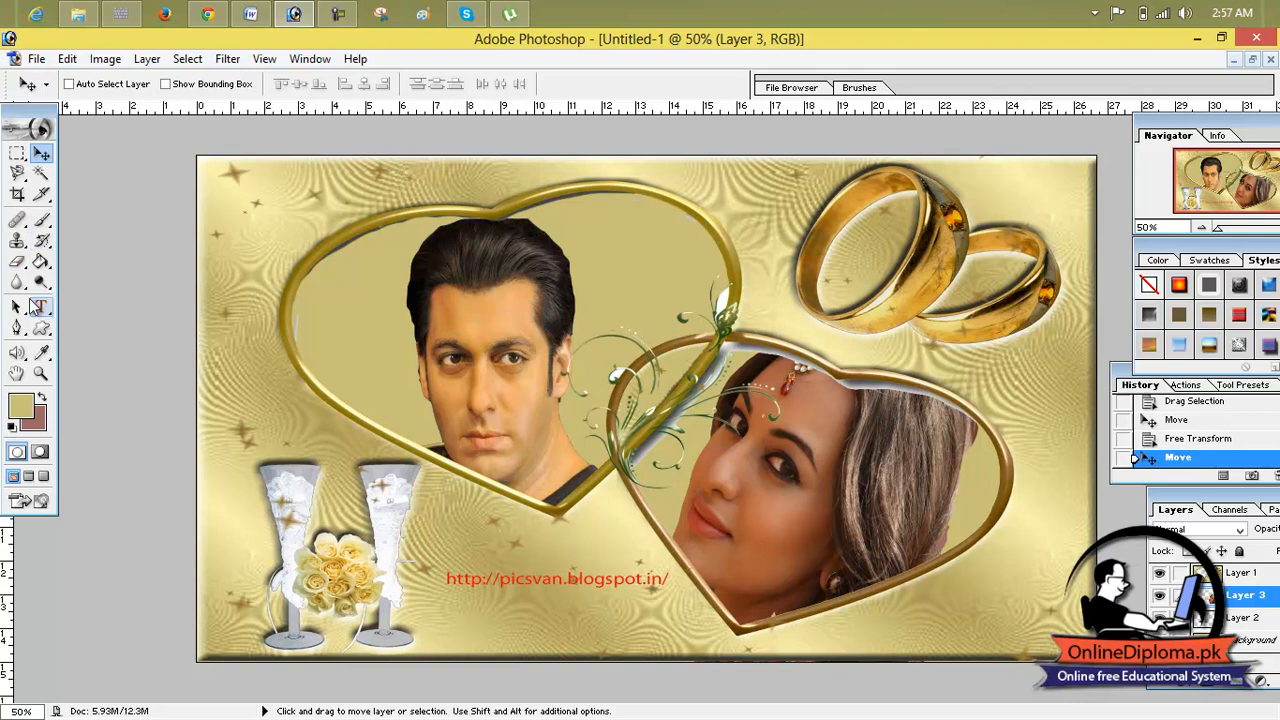
- Set the Clone Stamp brush to 42 px and try to clone over the beginning of the red web address
left_click(17, 241)
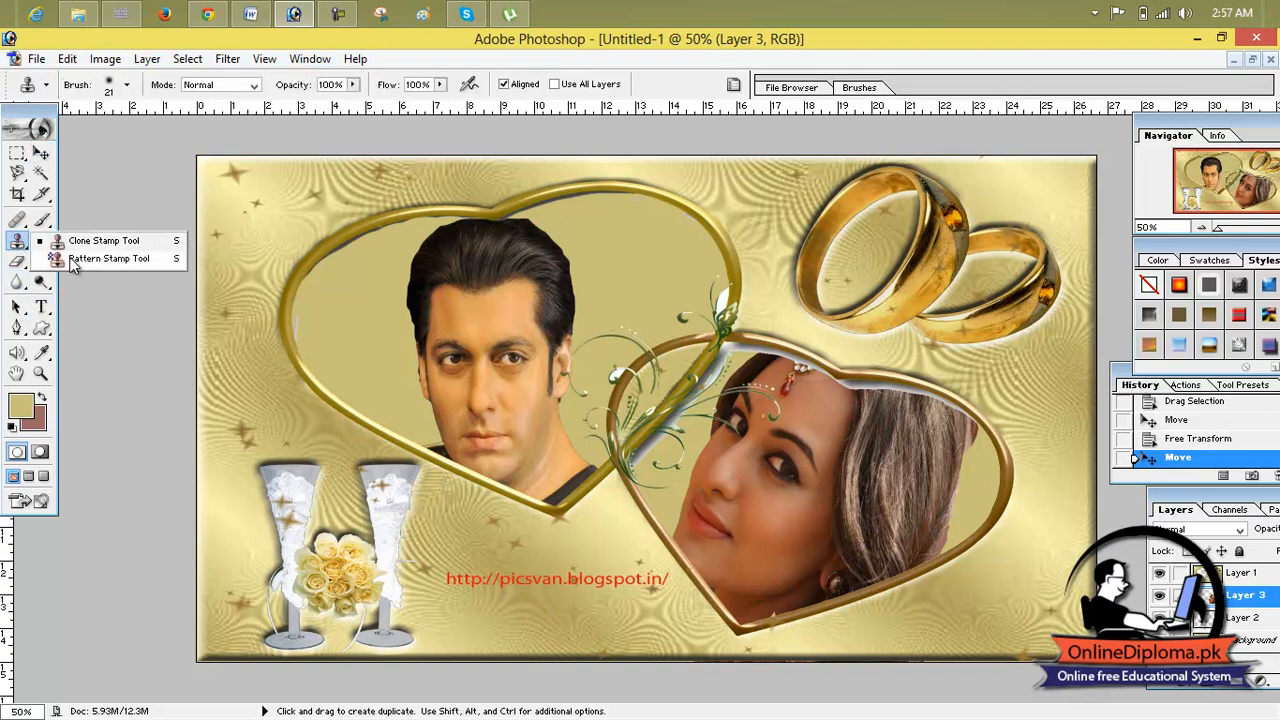
left_click(72, 245)
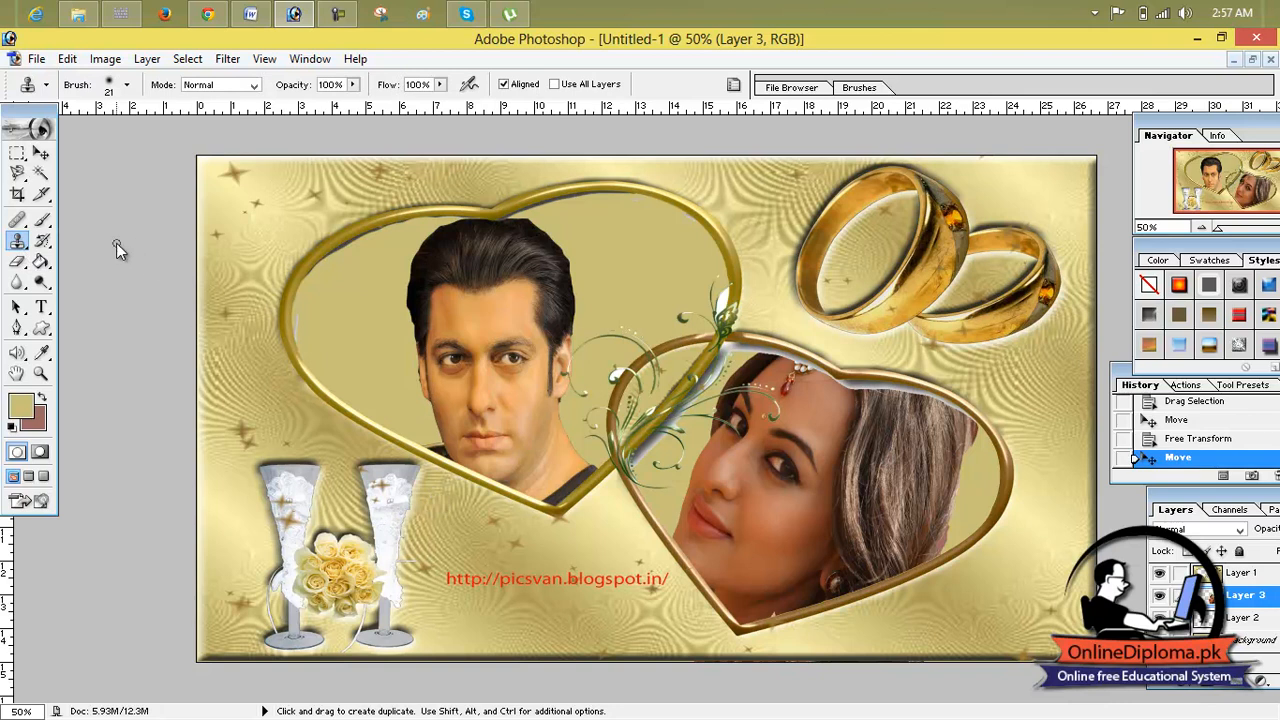
left_click(128, 87)
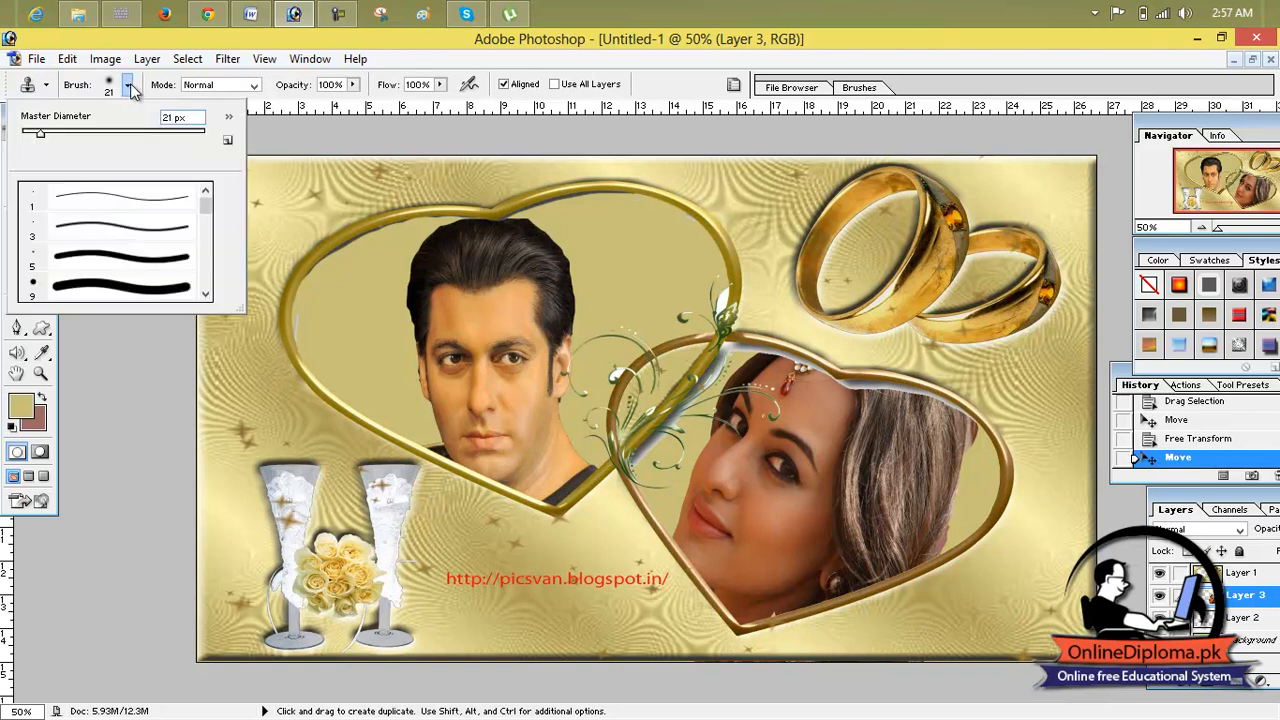
left_click_drag(105, 133, 62, 133)
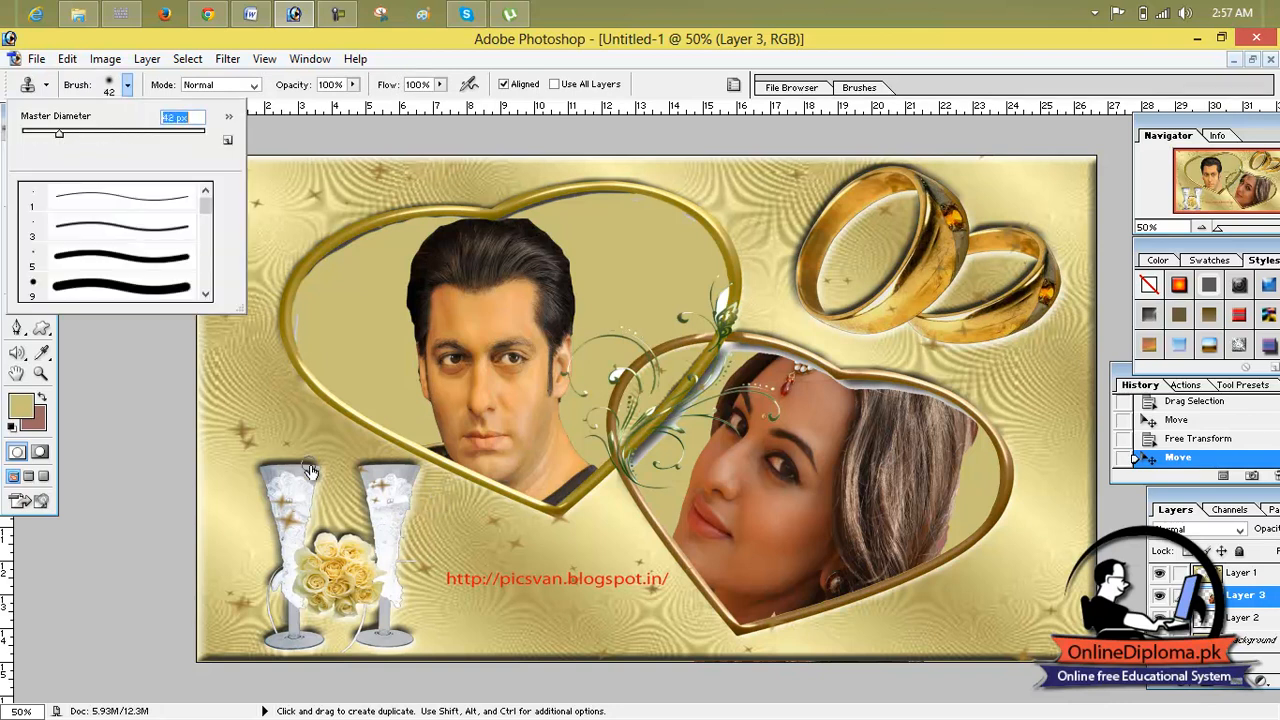
left_click(449, 554, "alt")
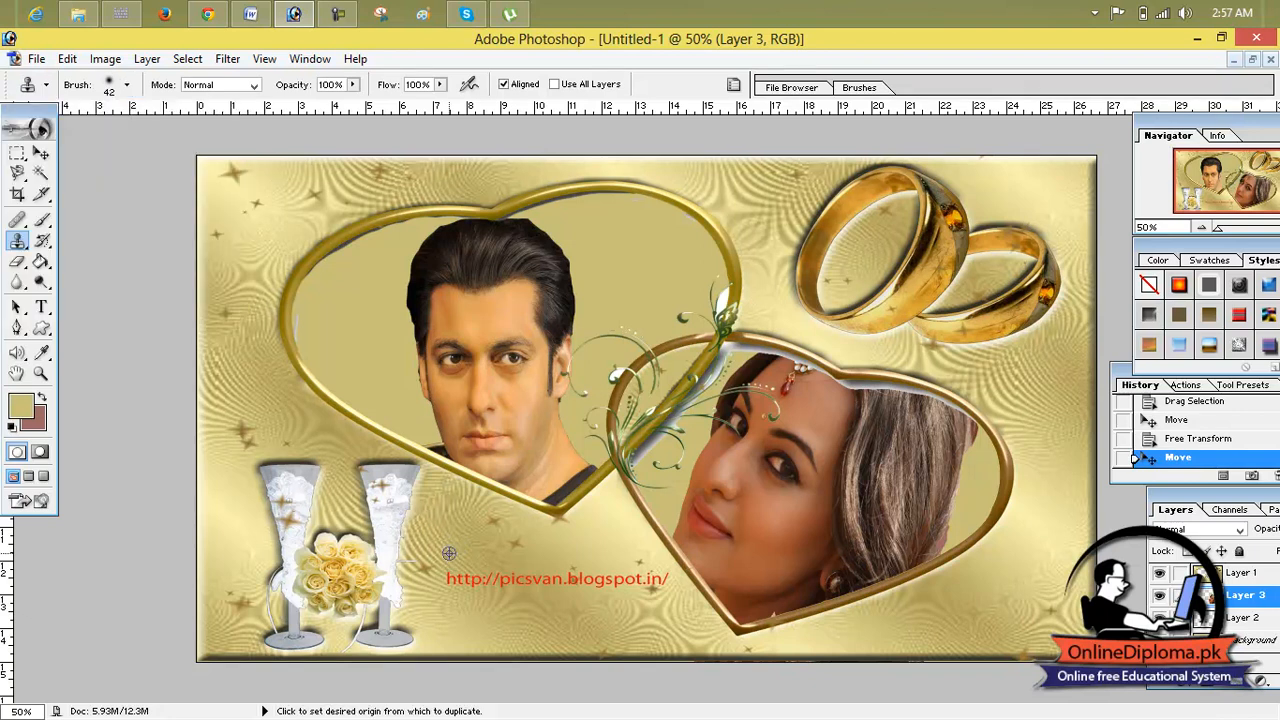
left_click_drag(446, 577, 472, 580)
- On Layer 1, clone the gold background over the "http:" part of the red web address
left_click(1224, 575)
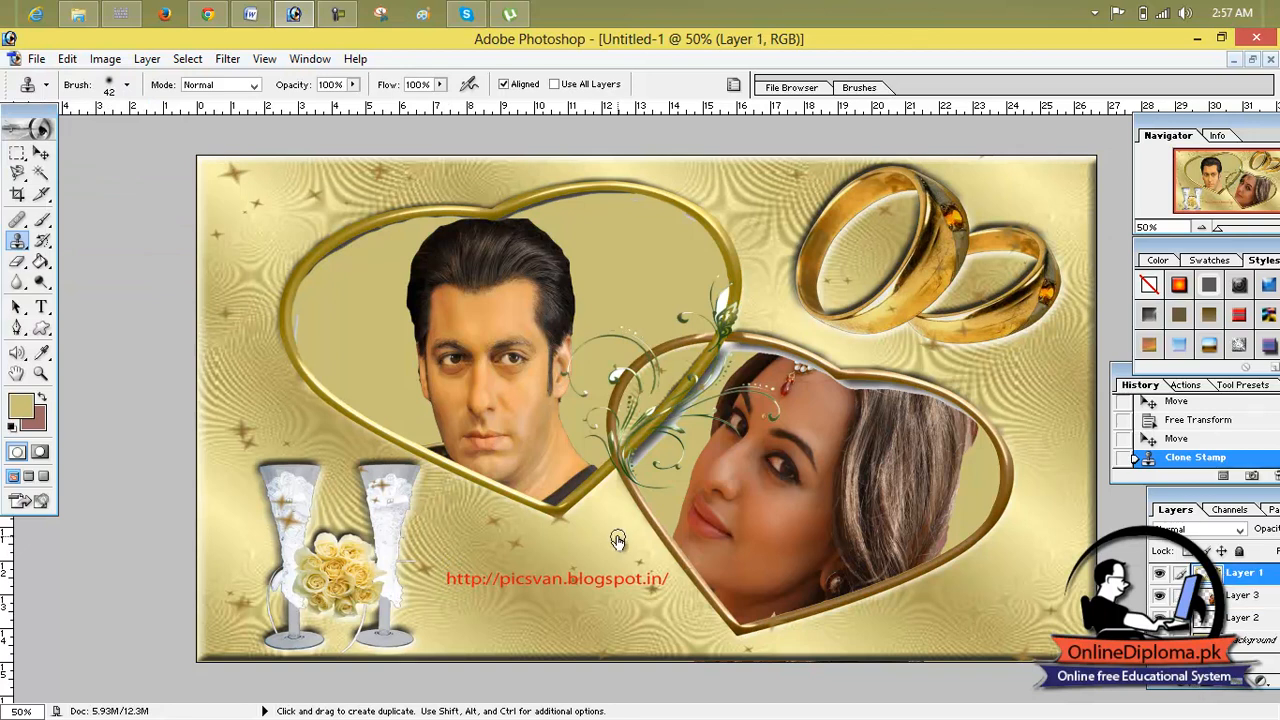
left_click(450, 553, "alt")
mouse_move(452, 576)
left_mouse_down()
mouse_move(474, 581)
mouse_move(452, 580)
left_mouse_up()
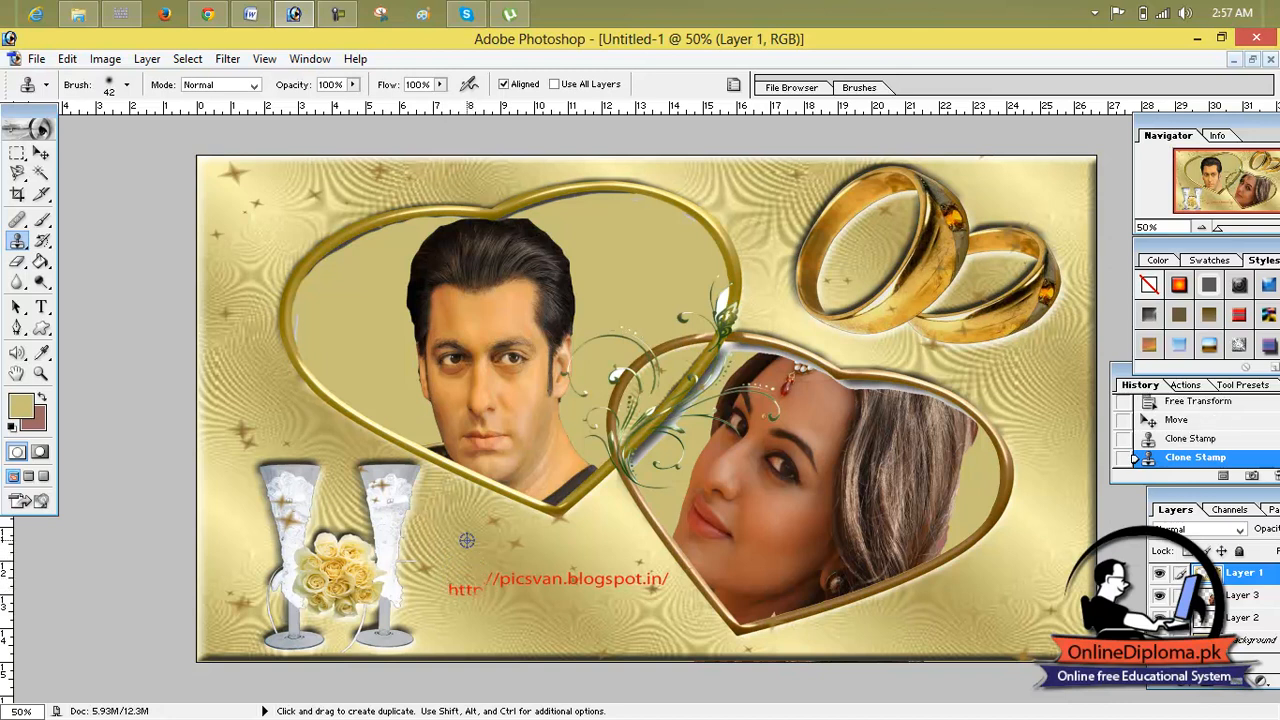
left_click_drag(455, 583, 470, 590)
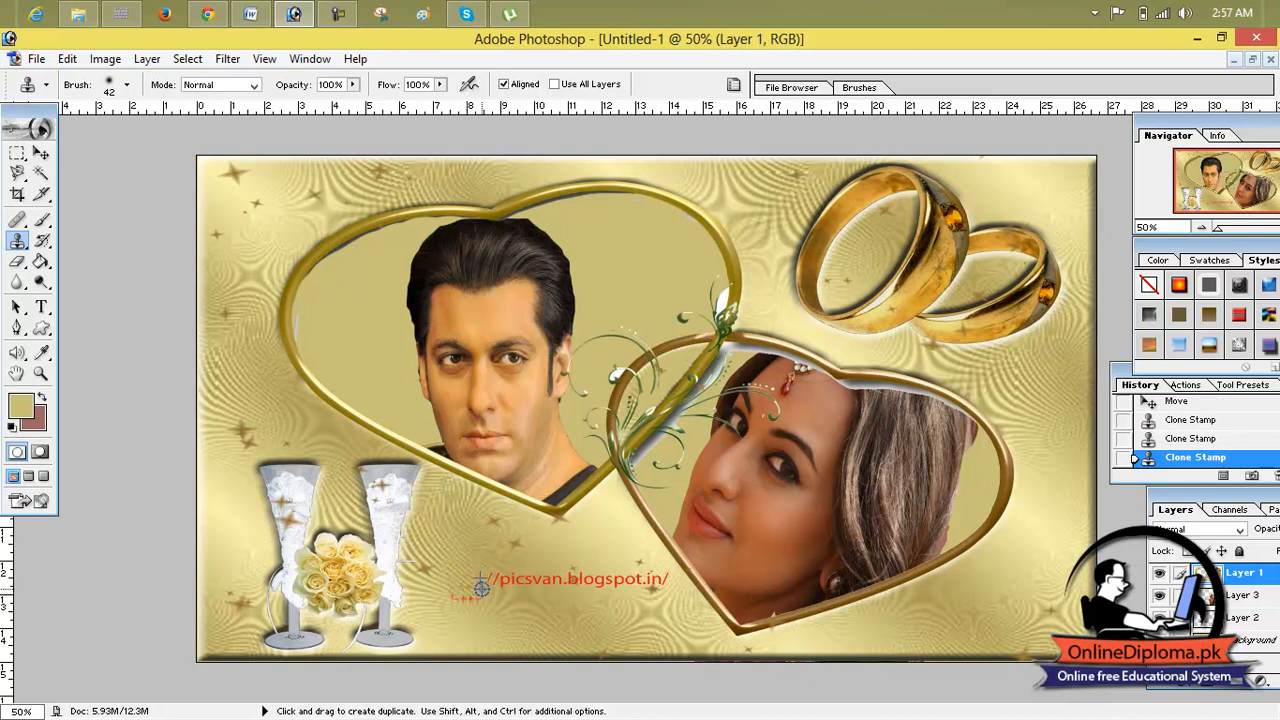
left_click(454, 594)
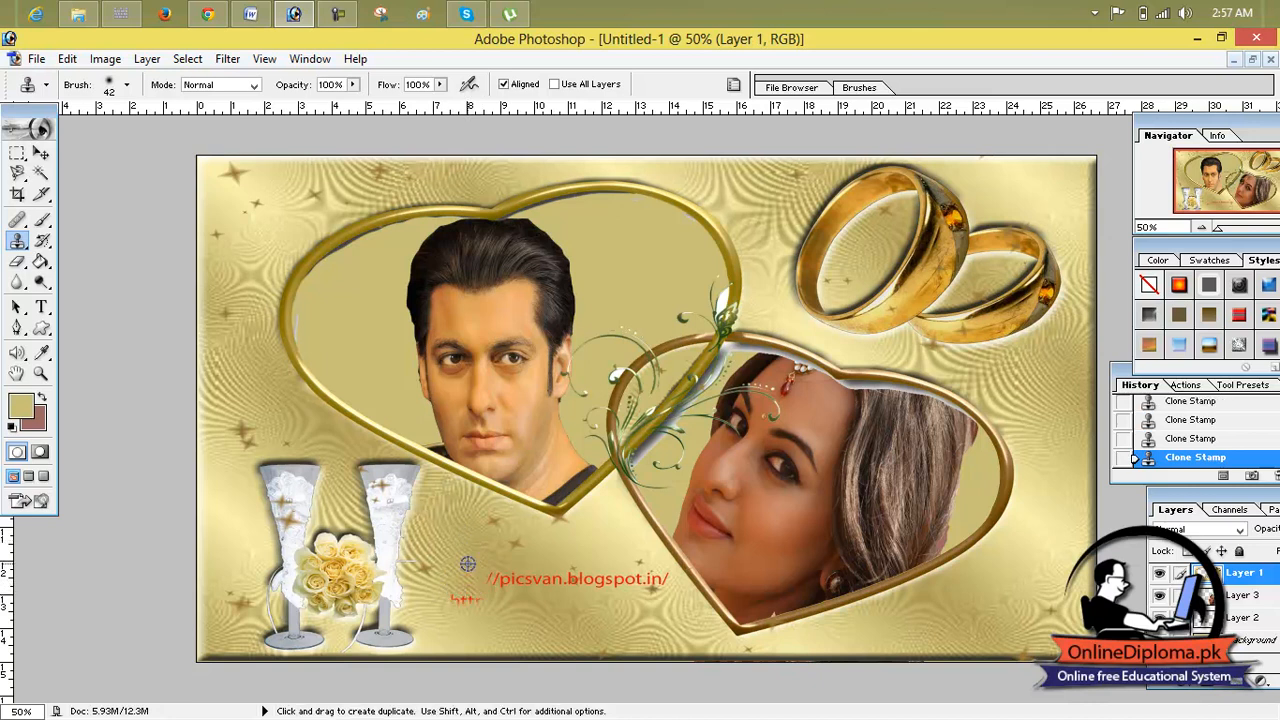
left_click(440, 86)
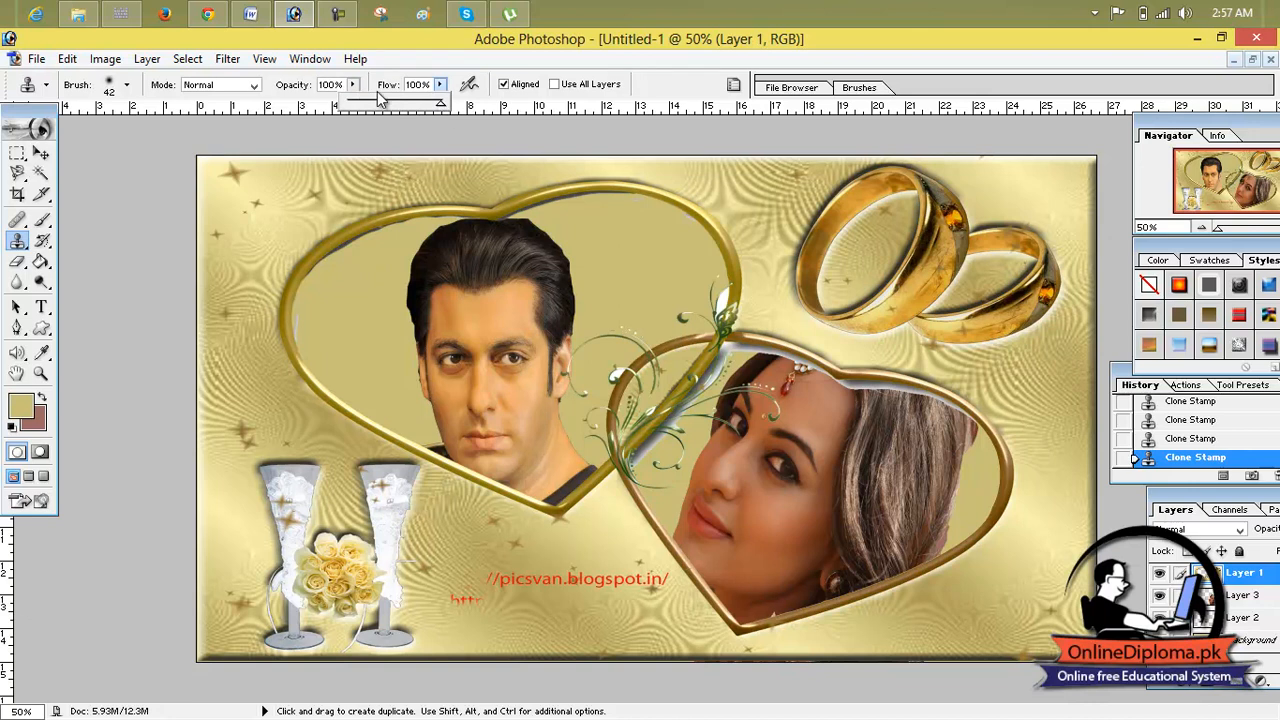
left_click(453, 580)
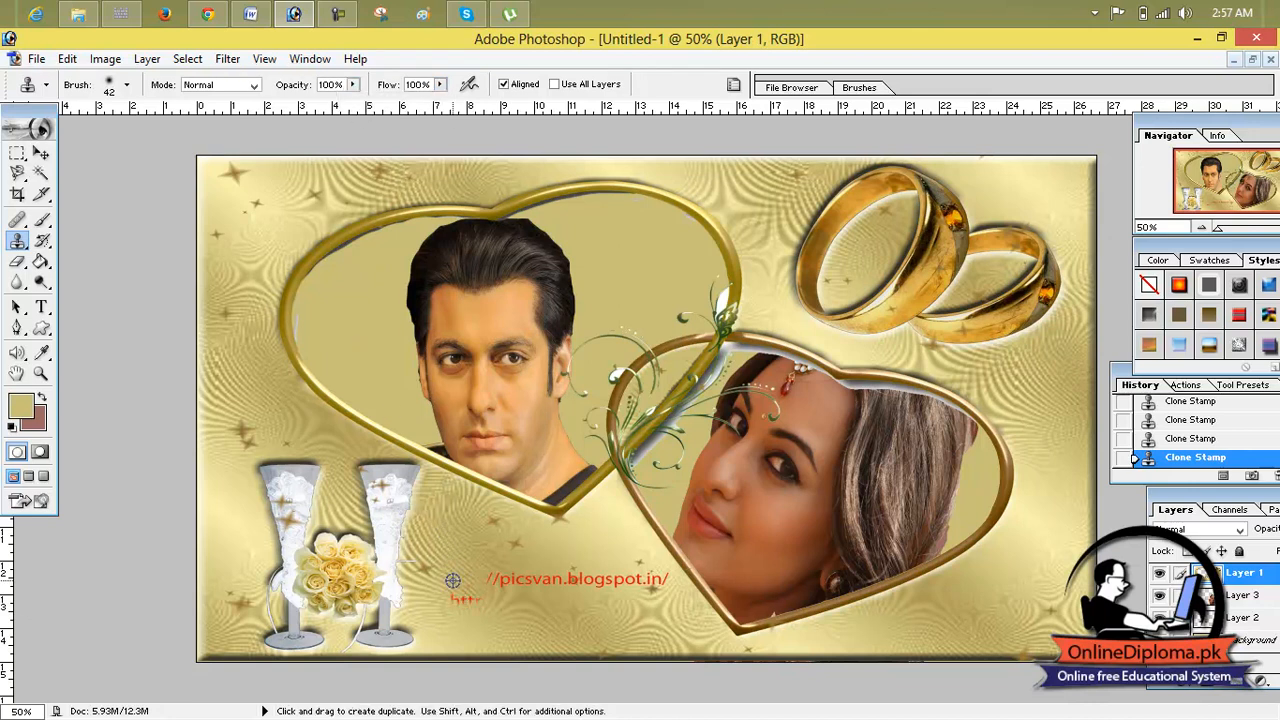
left_click_drag(451, 587, 471, 601)
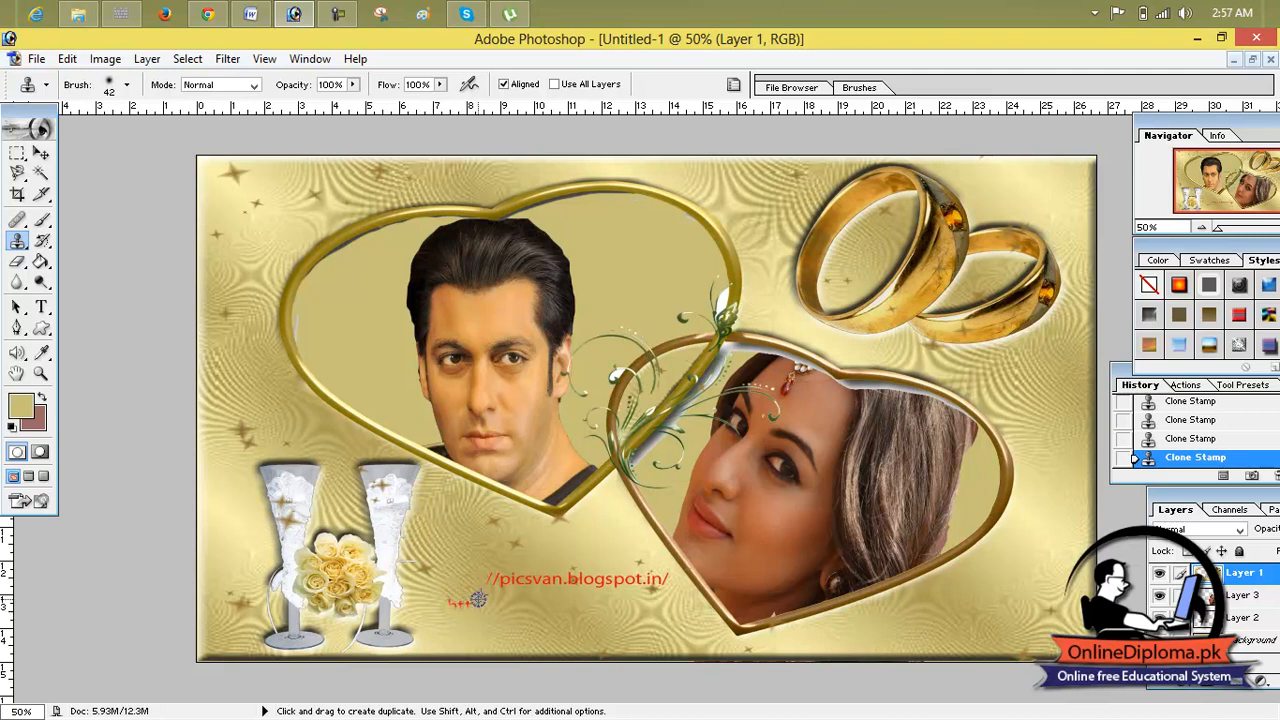
- Resample clean gold background and clone over the leftover "http" letters and the "//picsvan" part of the address
right_click(22, 250)
left_click(50, 243)
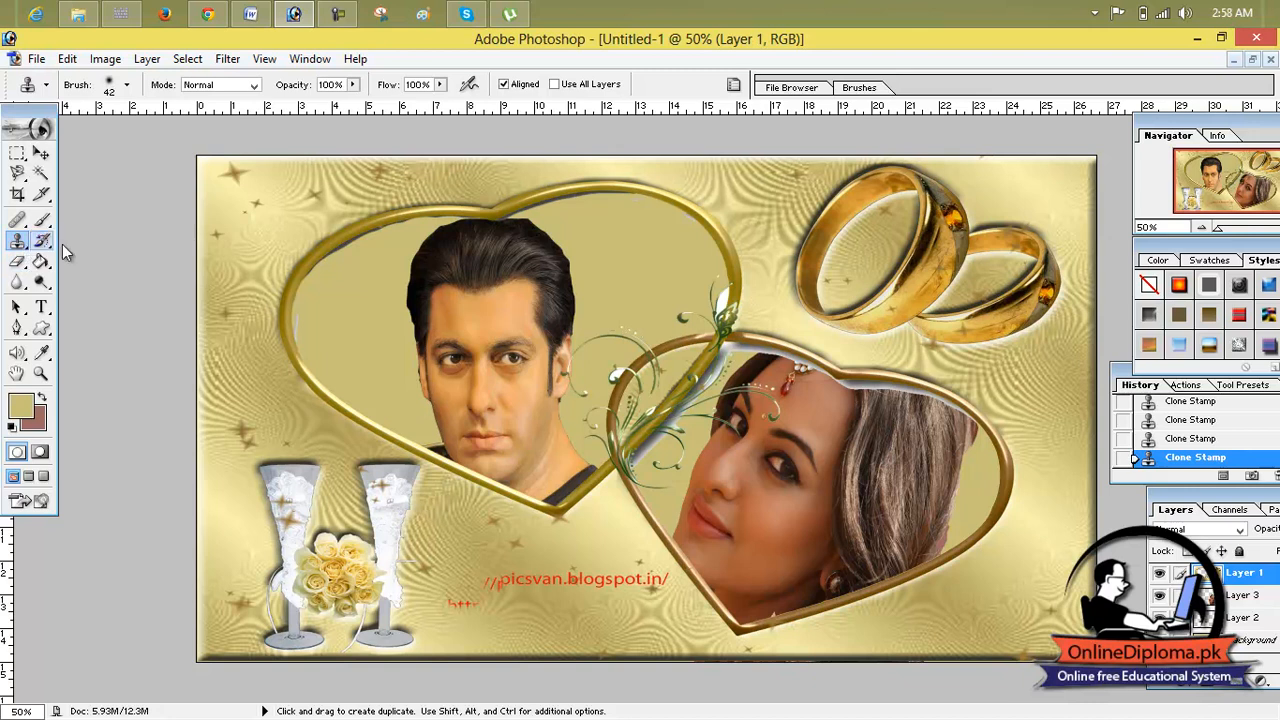
left_click(443, 626, "alt")
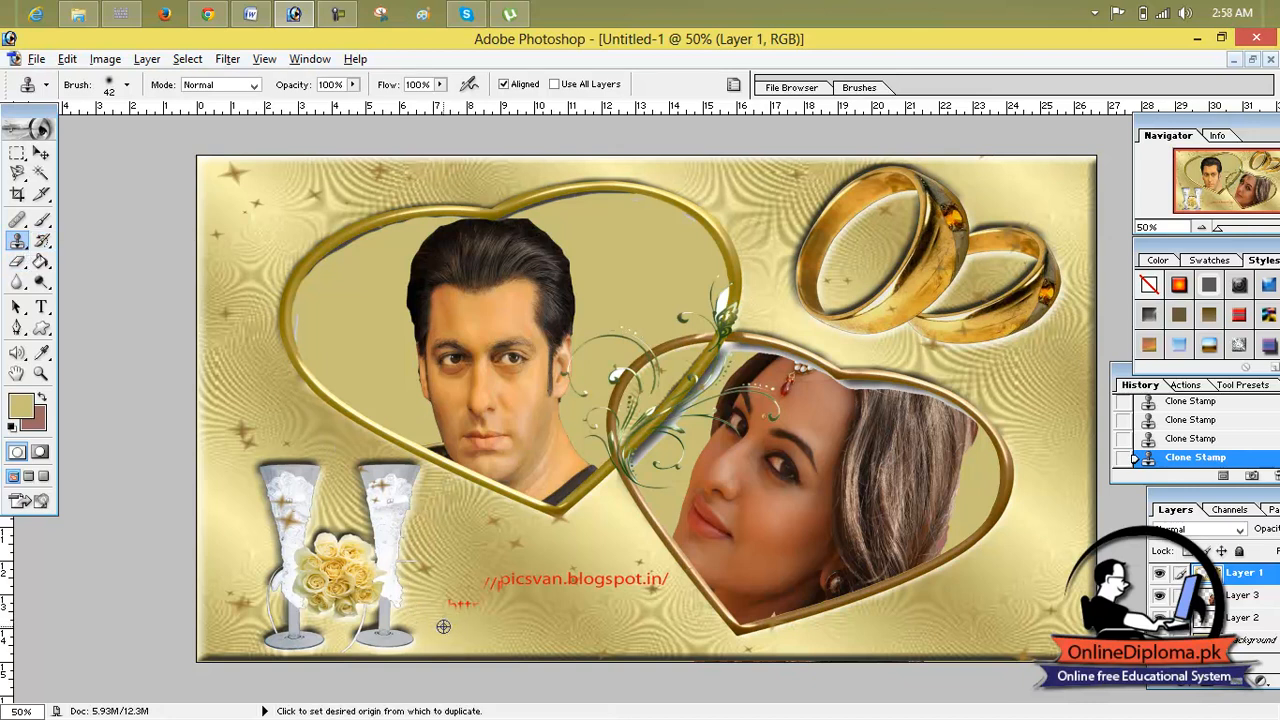
mouse_move(443, 607)
left_mouse_down()
mouse_move(504, 602)
mouse_move(496, 590)
mouse_move(515, 584)
mouse_move(541, 597)
mouse_move(556, 580)
left_mouse_up()
left_click(525, 601, "alt")
left_click(541, 597, "alt")
left_click(556, 561, "alt")
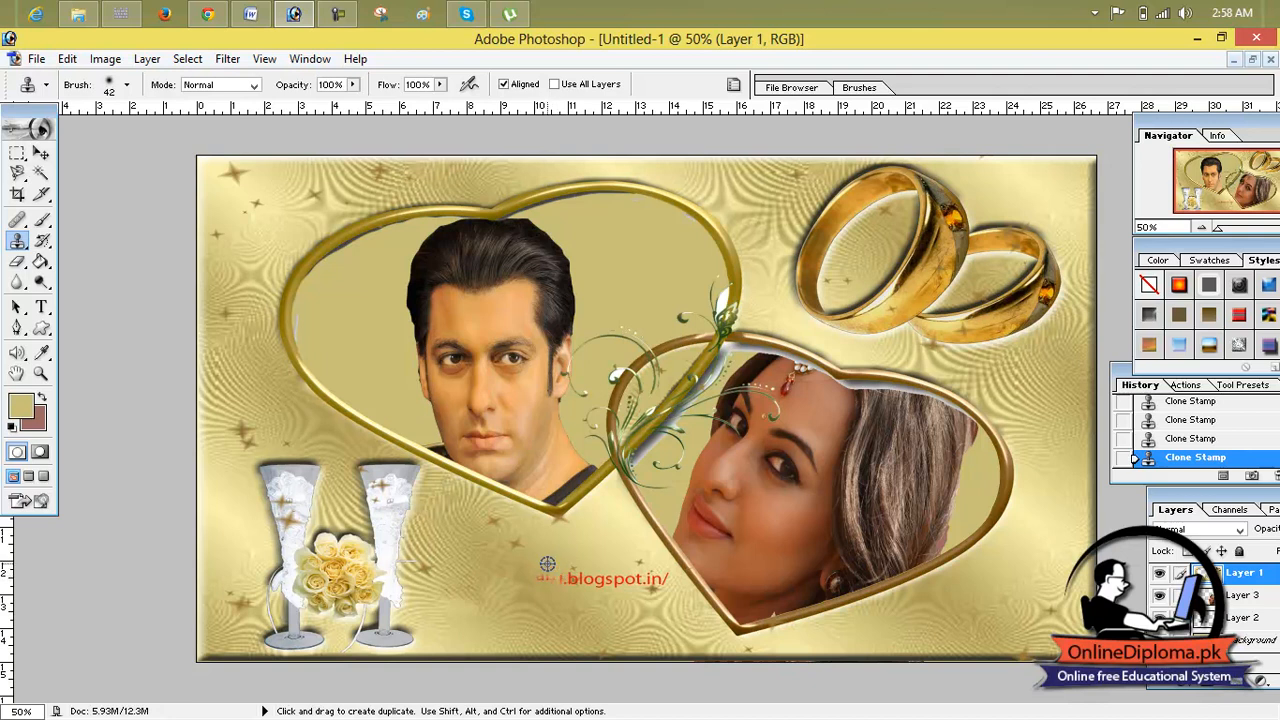
- Clone background sampled above the address over the leftover letter traces and the ".bl" of "blogspot"
left_click(554, 555, "alt")
left_click_drag(546, 573, 554, 580)
left_click(541, 578, "alt")
left_click(558, 582)
left_click(549, 579, "alt")
left_click(552, 534, "alt")
mouse_move(536, 566)
left_mouse_down()
mouse_move(536, 580)
mouse_move(584, 574)
left_mouse_up()
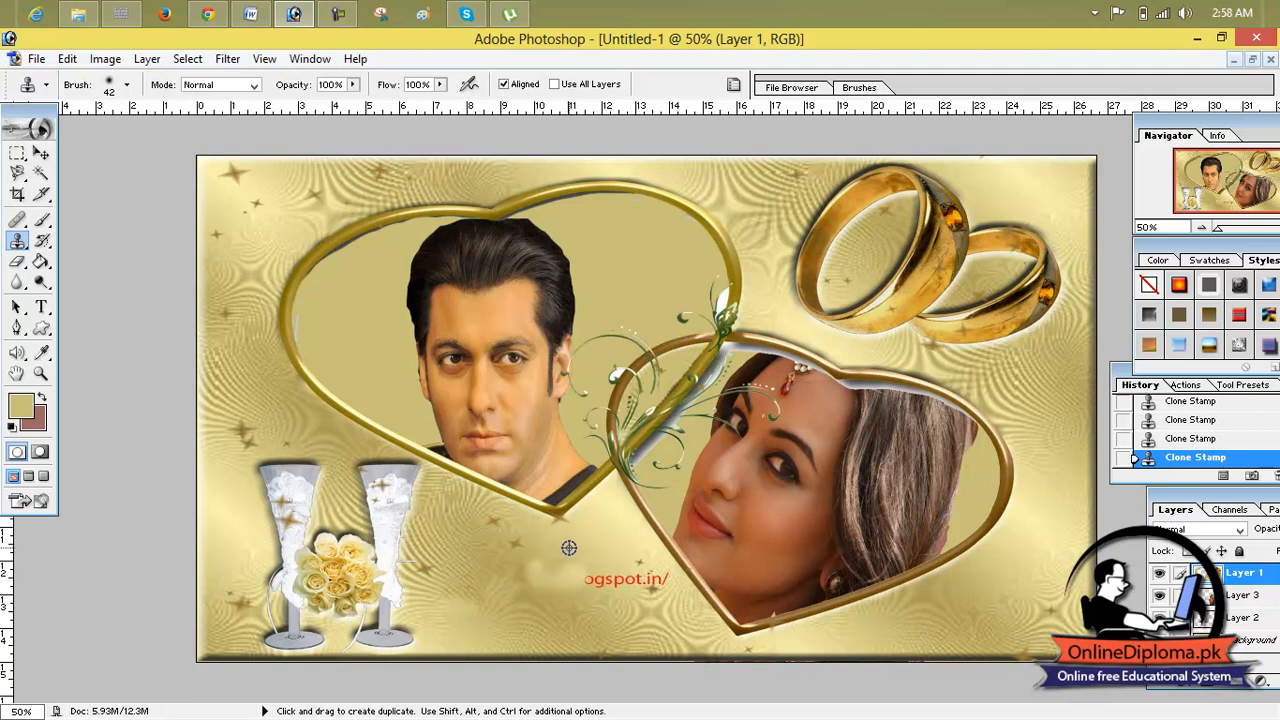
- Clone background sampled below the address over its remaining "ogspot.in/" letters
left_click(560, 619, "alt")
mouse_move(551, 587)
left_mouse_down()
mouse_move(585, 604)
mouse_move(576, 596)
mouse_move(576, 615)
mouse_move(588, 614)
mouse_move(559, 592)
mouse_move(548, 559)
mouse_move(528, 555)
mouse_move(563, 556)
mouse_move(574, 583)
mouse_move(612, 599)
left_mouse_up()
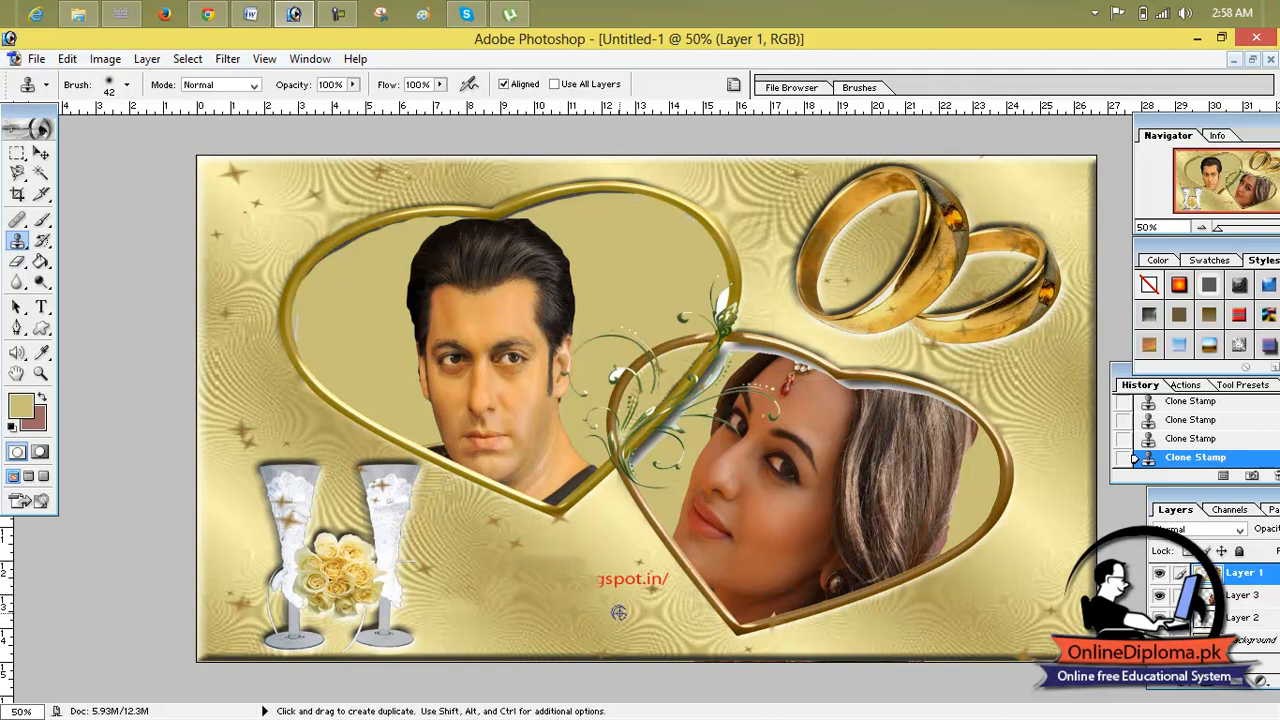
left_click(630, 614, "alt")
left_click(606, 580)
left_click(626, 634, "alt")
mouse_move(590, 586)
left_mouse_down()
mouse_move(627, 638)
mouse_move(637, 610)
mouse_move(661, 625)
mouse_move(622, 582)
mouse_move(662, 580)
left_mouse_up()
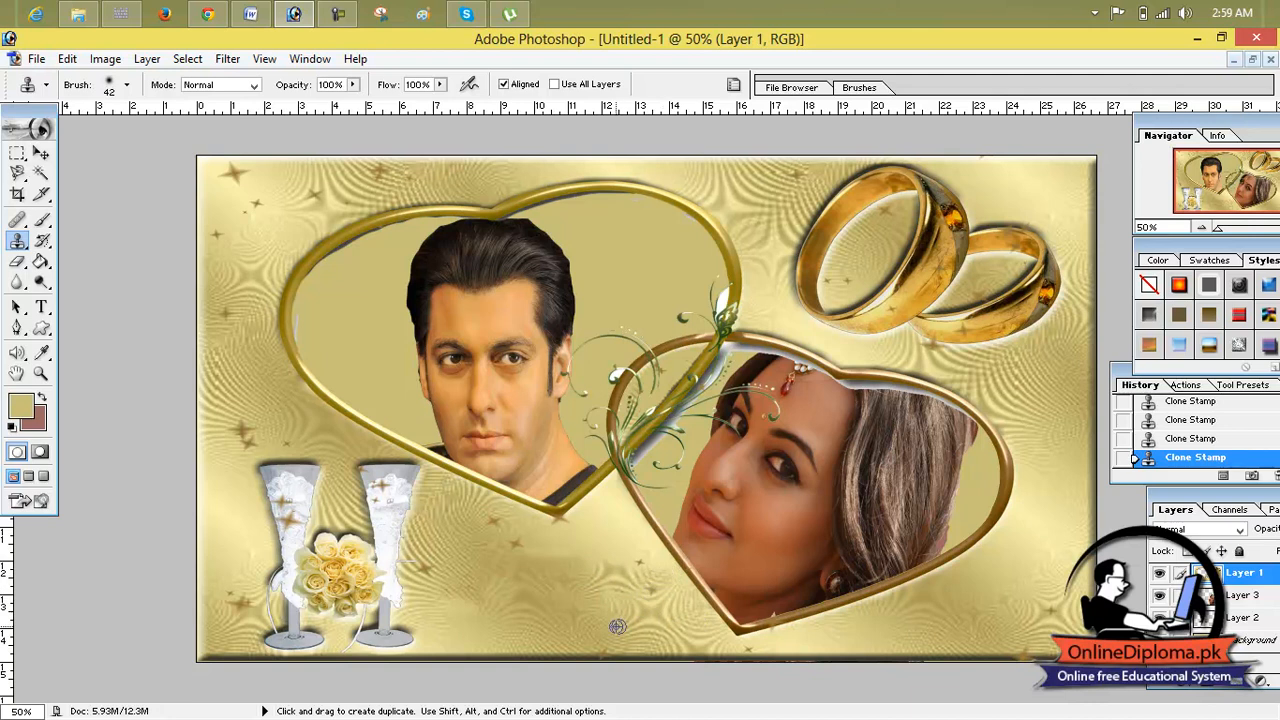
- Switch to Chrome and close the waterfall image result to get back to the wallpaper search page
left_click(36, 59)
left_click(483, 142)
left_click(207, 14)
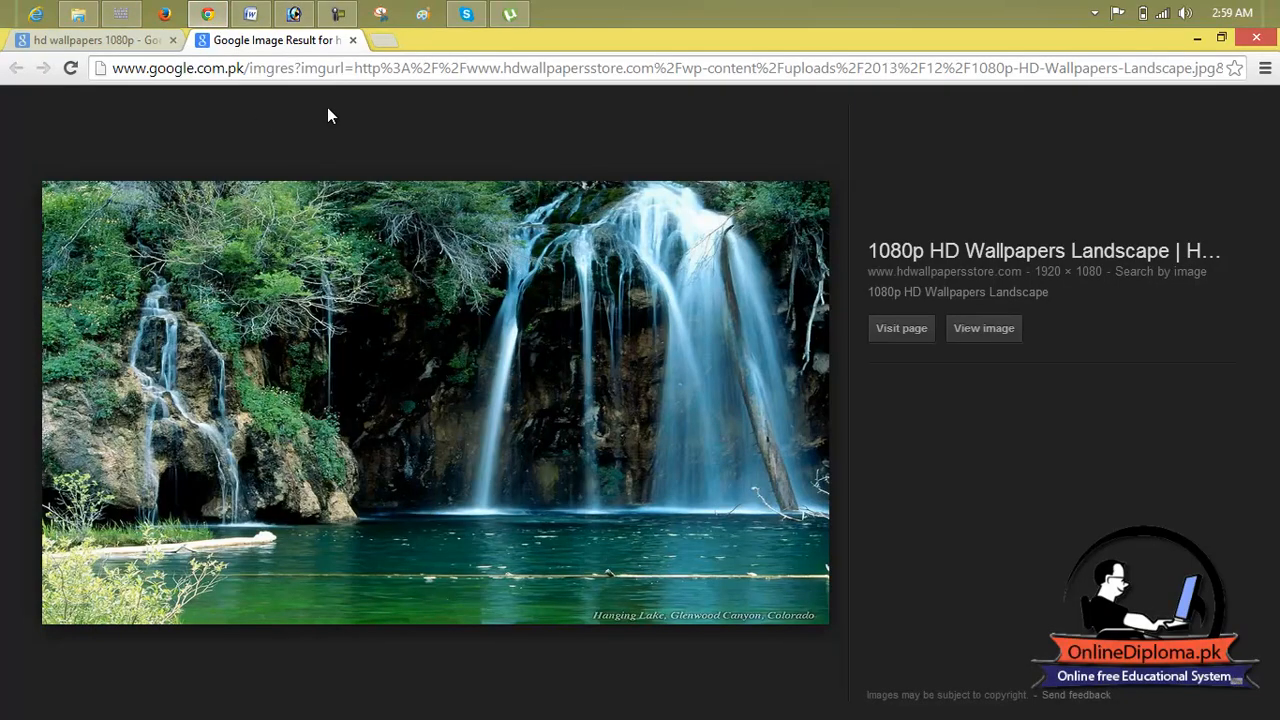
left_click(353, 40)
scroll(362, 170, "up", 15)
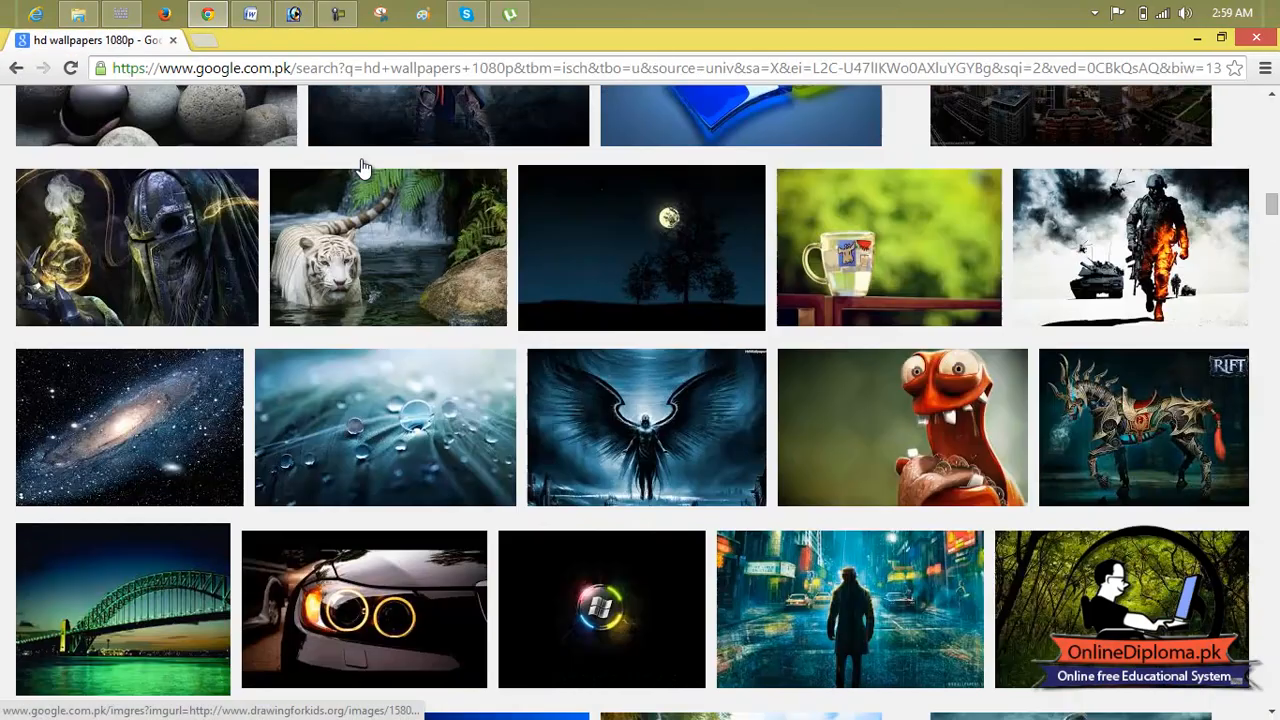
scroll(363, 170, "up", 3)
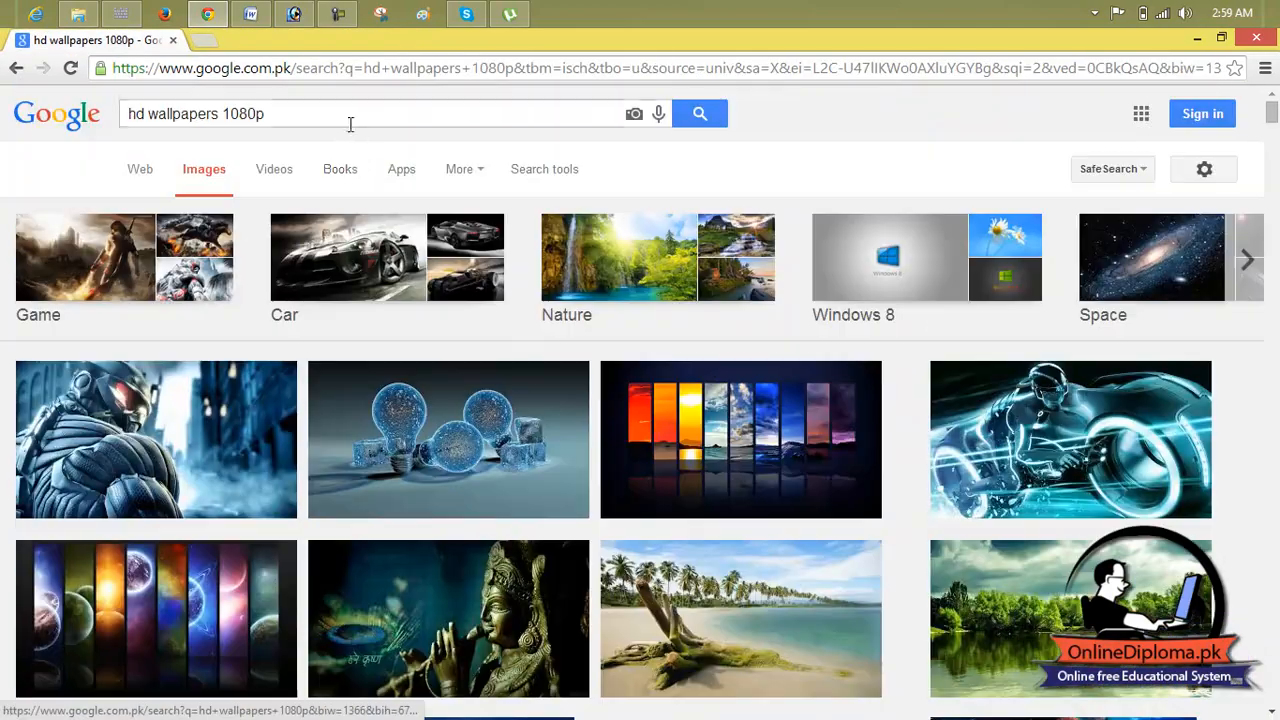
- Replace the image search query and search Google Images for "hd frame wallpaper"
left_click_drag(346, 118, 44, 120)
type("Hd fra")
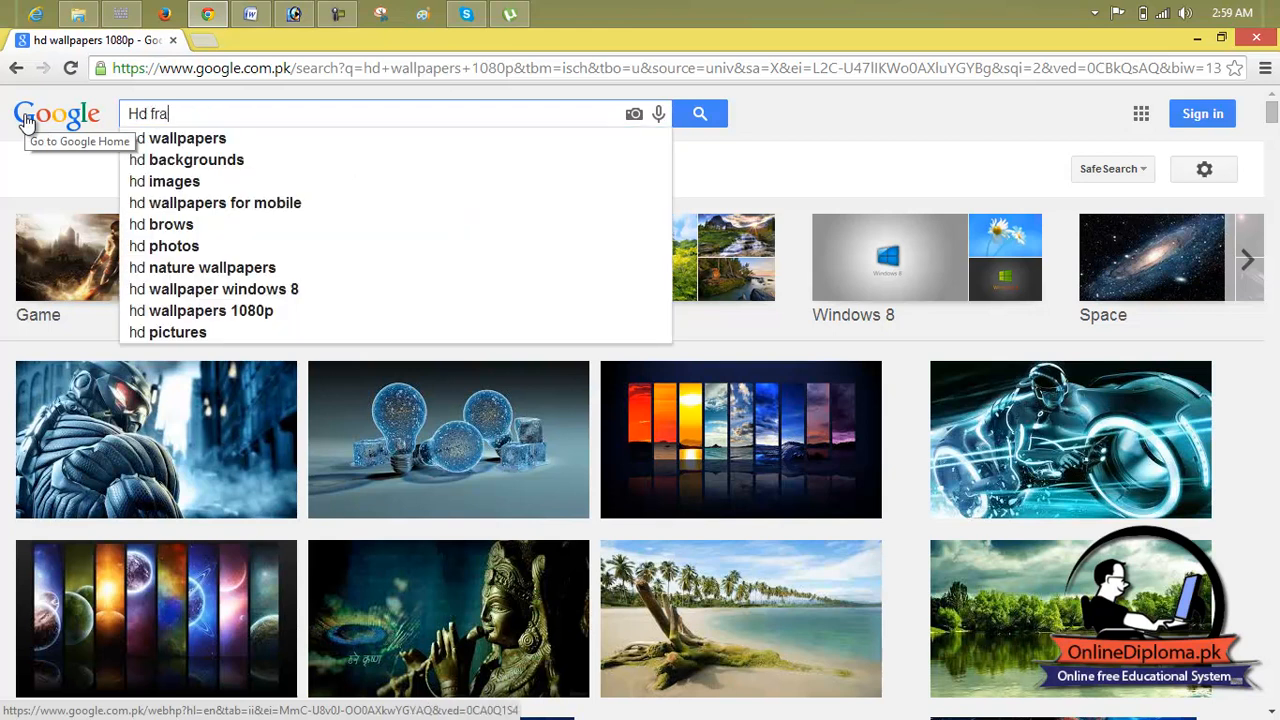
type("me")
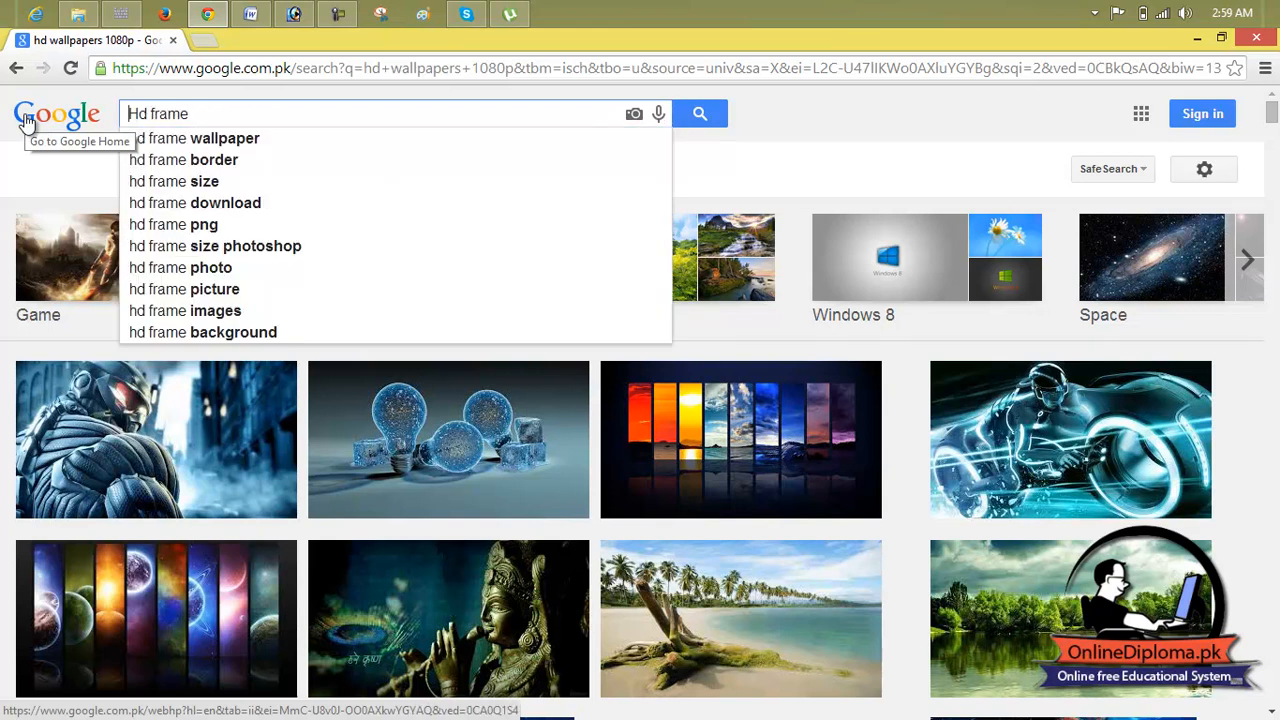
left_click(276, 138)
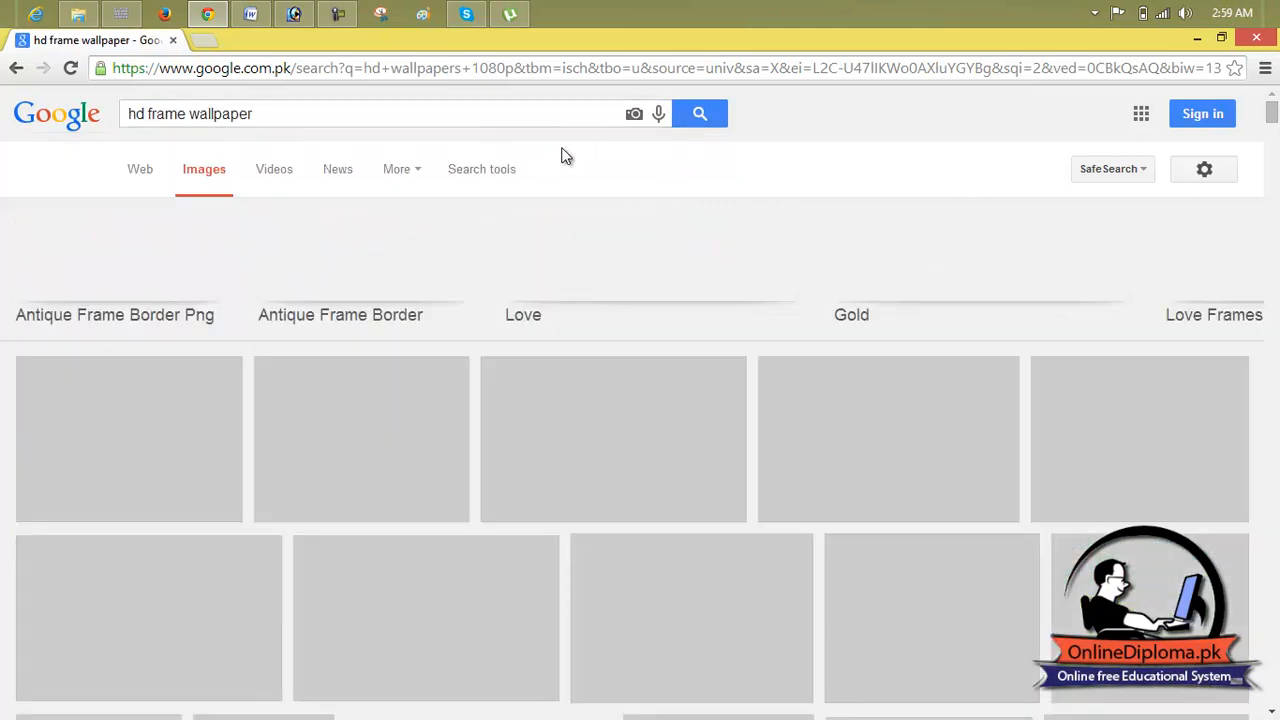
- Look through the frame wallpaper results for usable photo frames and switch back to the Photoshop double-heart composition
scroll(454, 338, "down", 1)
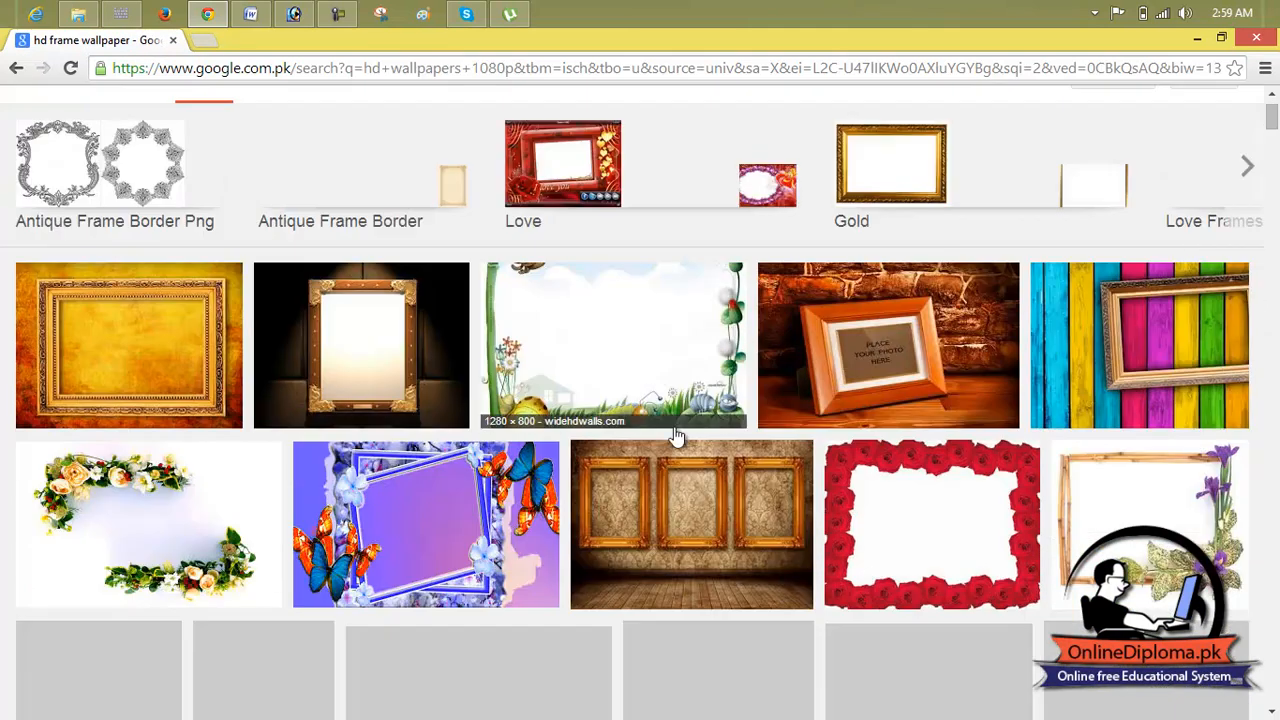
scroll(760, 508, "down", 2)
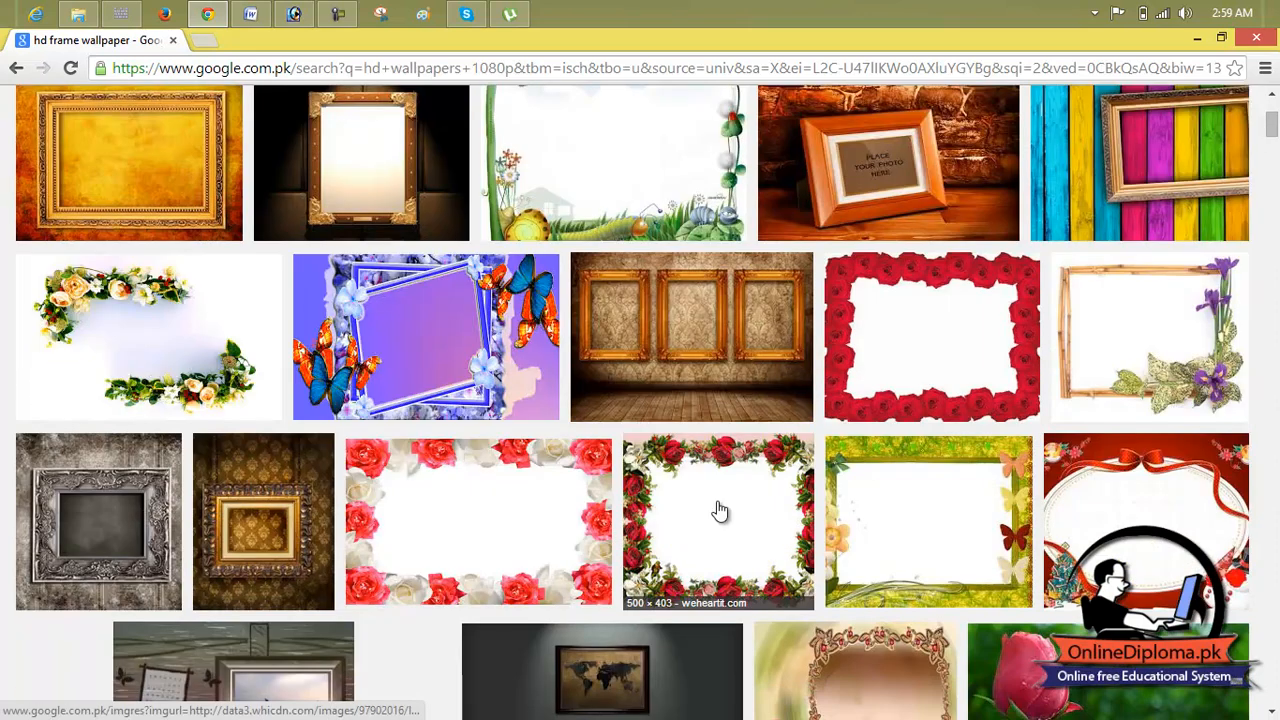
scroll(720, 511, "down", 1)
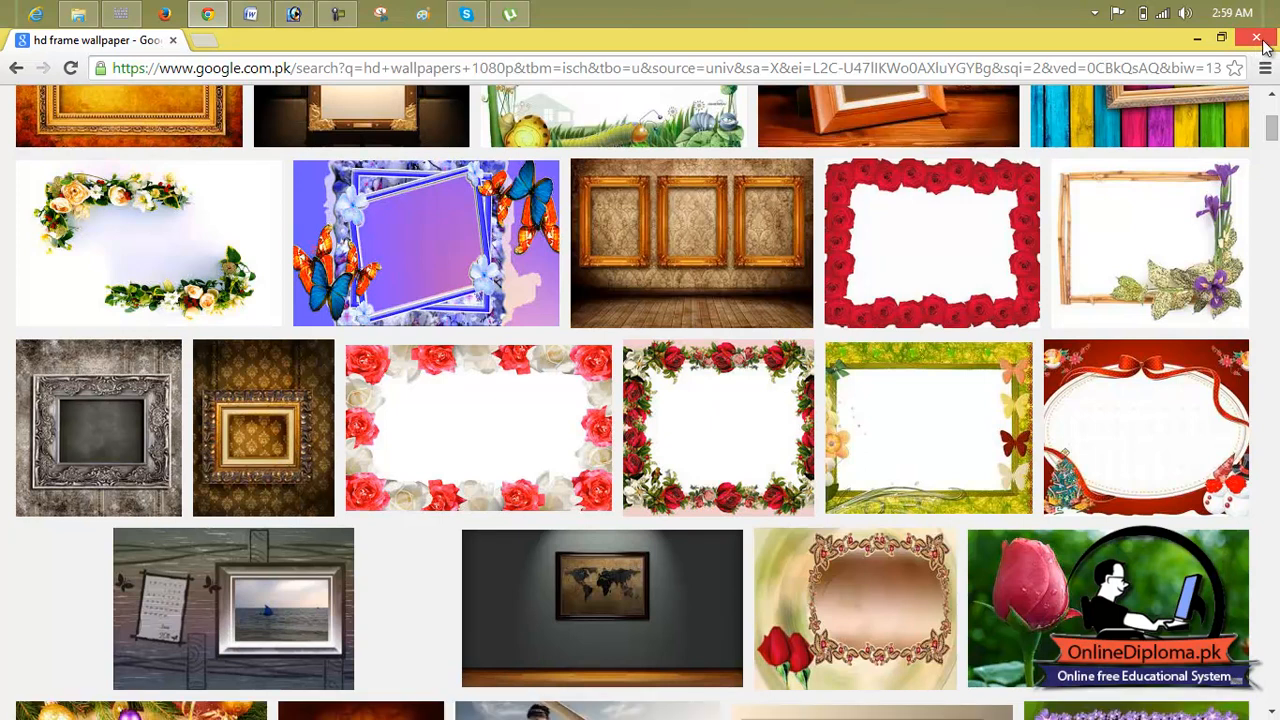
scroll(729, 357, "down", 5)
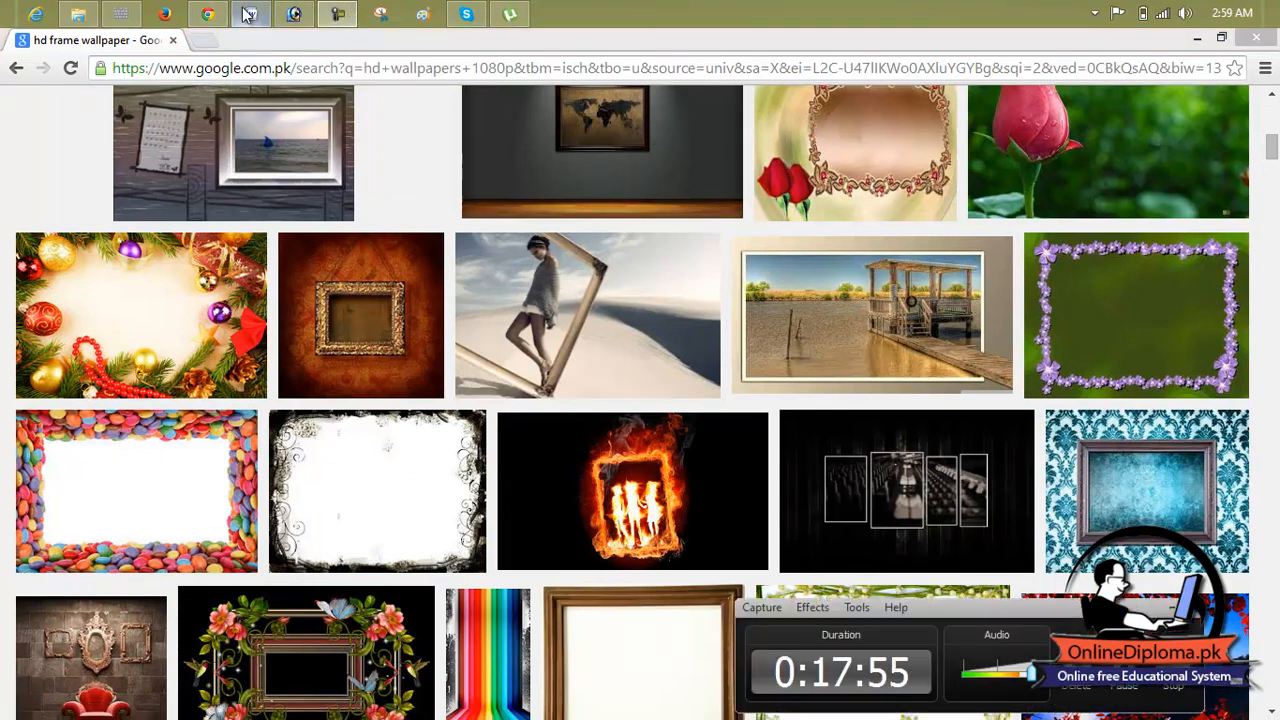
left_click(293, 14)
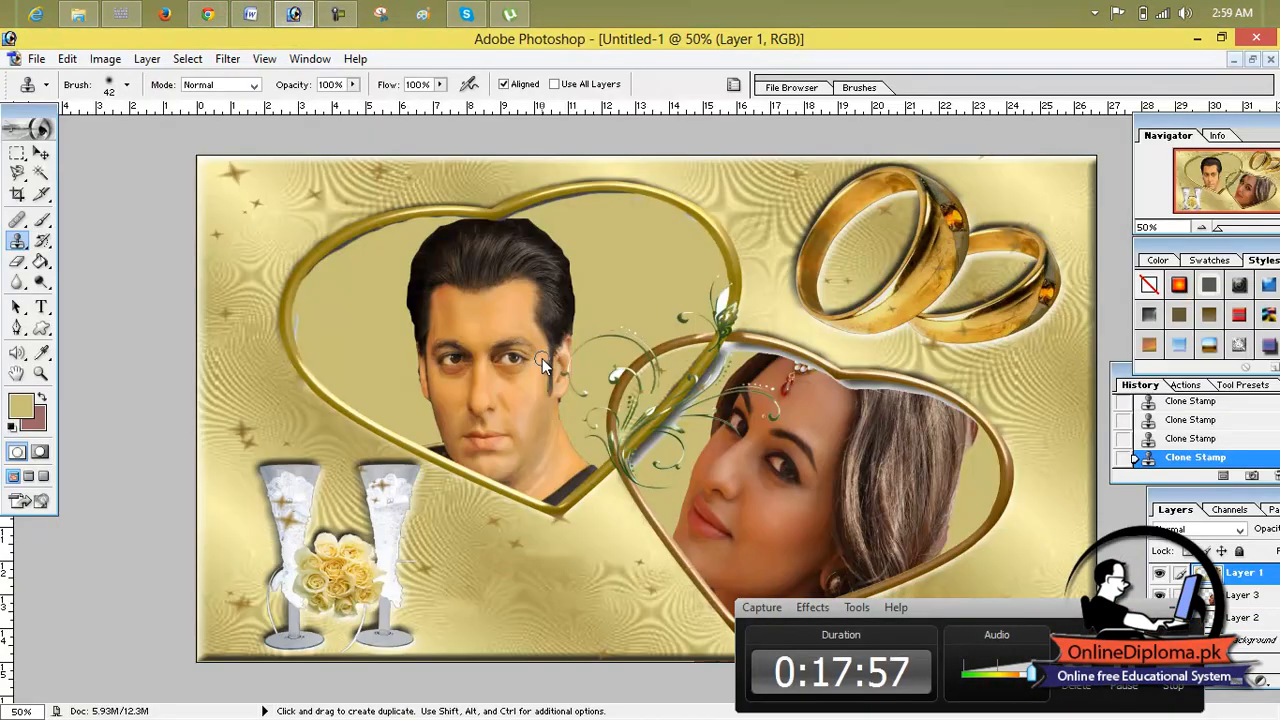